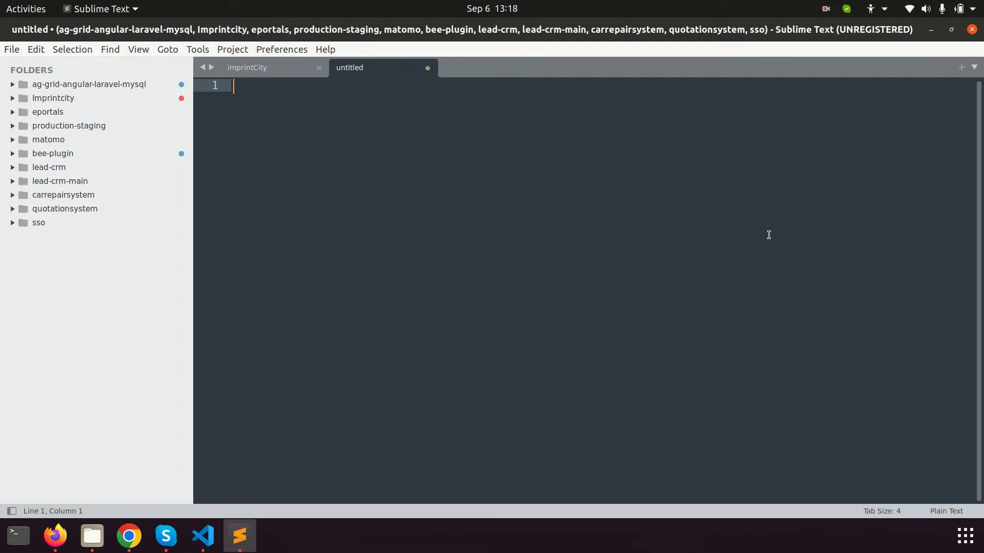
# Type 'Website = HTML, CSS, PHP' as the first line of the new note
pyautogui.write('Wesite')
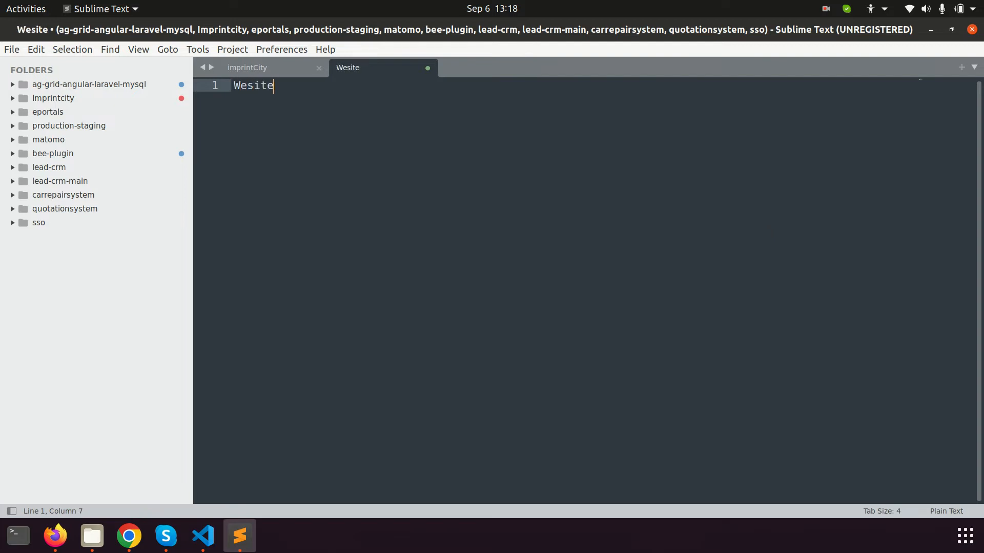
pyautogui.press('BackSpace')
pyautogui.press('BackSpace')
pyautogui.press('BackSpace')
pyautogui.press('BackSpace')
pyautogui.write('bsite = ')
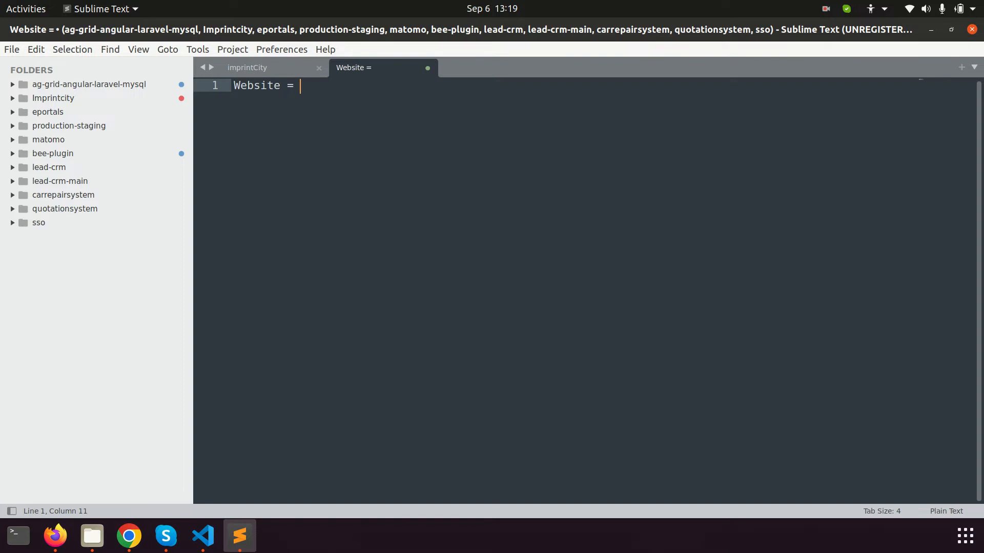
pyautogui.write('HTML, CSS')
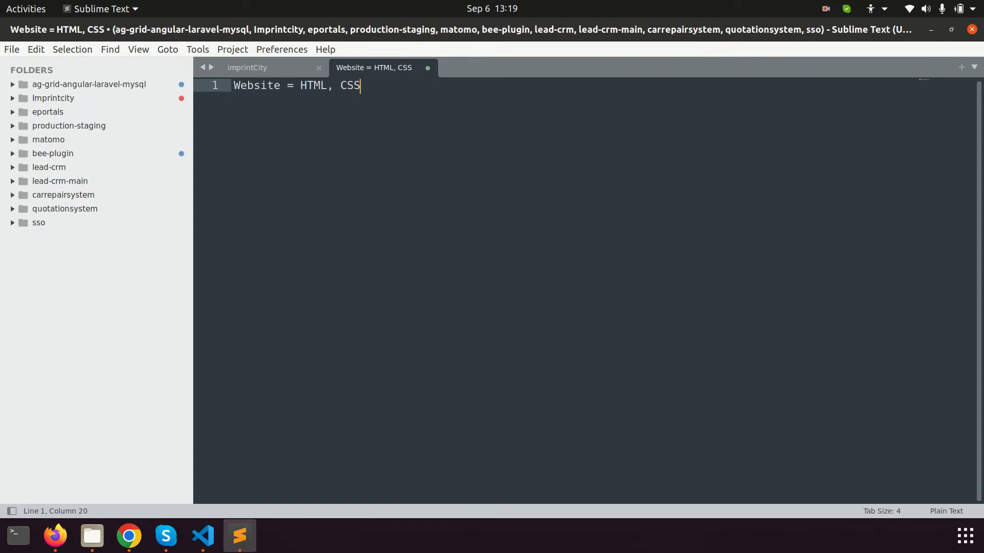
pyautogui.write(', PHP')
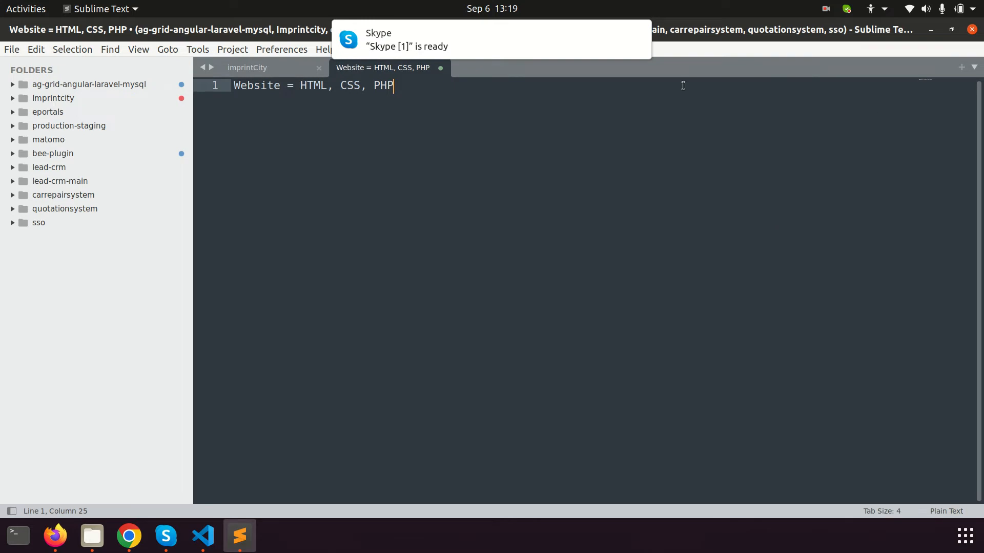
# Dismiss the Skype popup and turn on Do Not Disturb from the clock panel
pyautogui.click(641, 35)
pyautogui.click(504, 9)
pyautogui.click(354, 241)
pyautogui.click(472, 284)
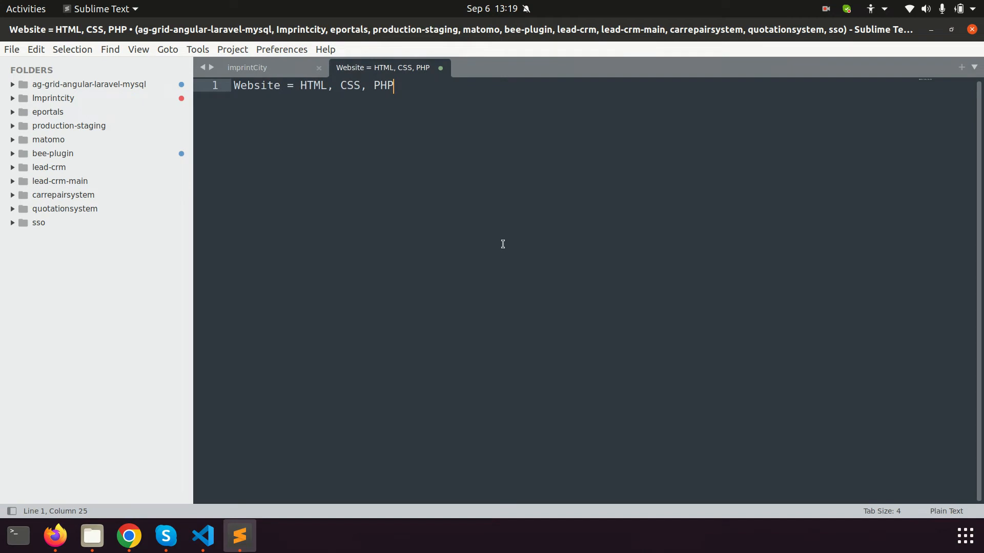
pyautogui.press('Return')
# Add the lines 'CMS-Wordpress' and 'Database- phpmyadmin' below the first line
pyautogui.press('Return')
pyautogui.write('CM')
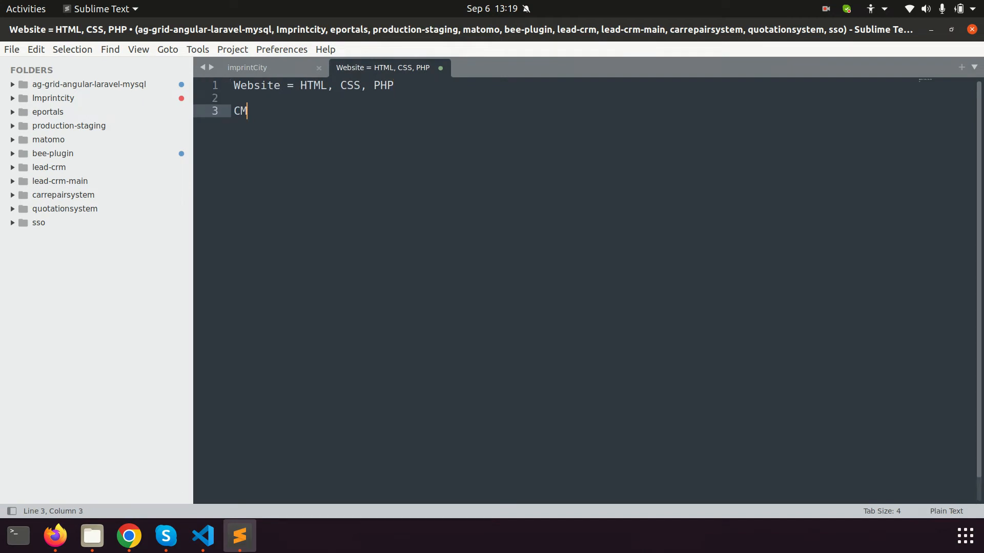
pyautogui.write('S-Wp')
pyautogui.press('BackSpace')
pyautogui.write('d')
pyautogui.press('BackSpace')
pyautogui.write('ordpress')
pyautogui.press('Return')
pyautogui.press('Return')
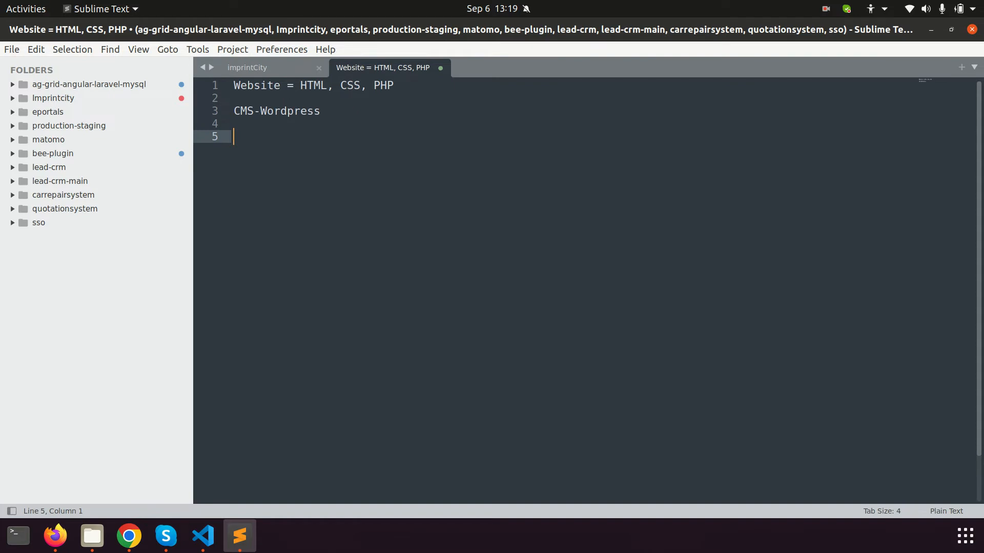
pyautogui.write('Database')
pyautogui.press('BackSpace')
pyautogui.write('- phpmyadmin')
pyautogui.press('Return')
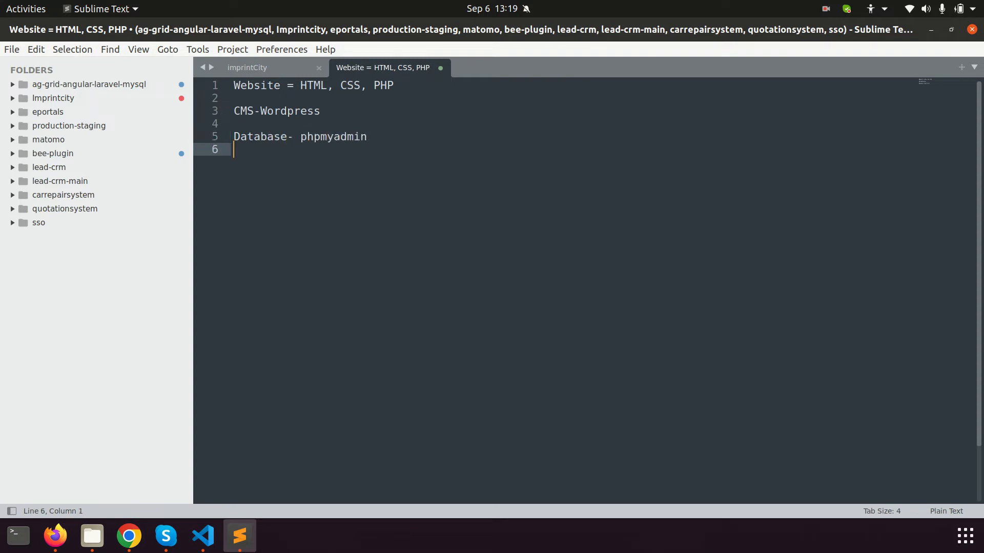
# Start the next line as 'Website- Server', capitalising Server
pyautogui.write('Website-')
pyautogui.press('BackSpace')
pyautogui.write('- server')
pyautogui.press('Left')
pyautogui.press('Left')
pyautogui.press('Left')
pyautogui.press('Left')
pyautogui.press('Left')
pyautogui.press('BackSpace')
pyautogui.write('S')
# Highlight phpmyadmin and Server, then finish the line as 'Website- Server - local Xamp/Wamp'
pyautogui.doubleClick(362, 137)
pyautogui.click(361, 138)
pyautogui.doubleClick(360, 137)
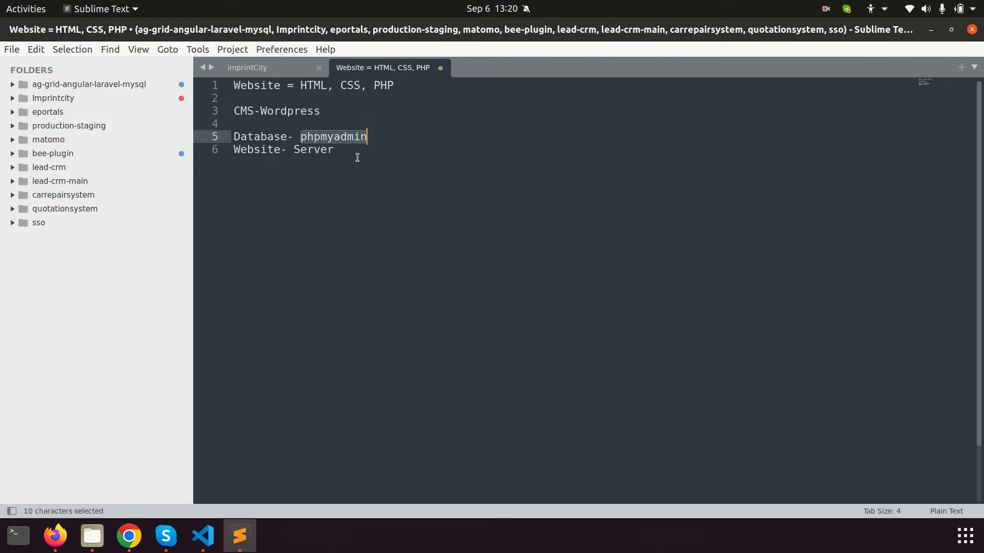
pyautogui.doubleClick(325, 149)
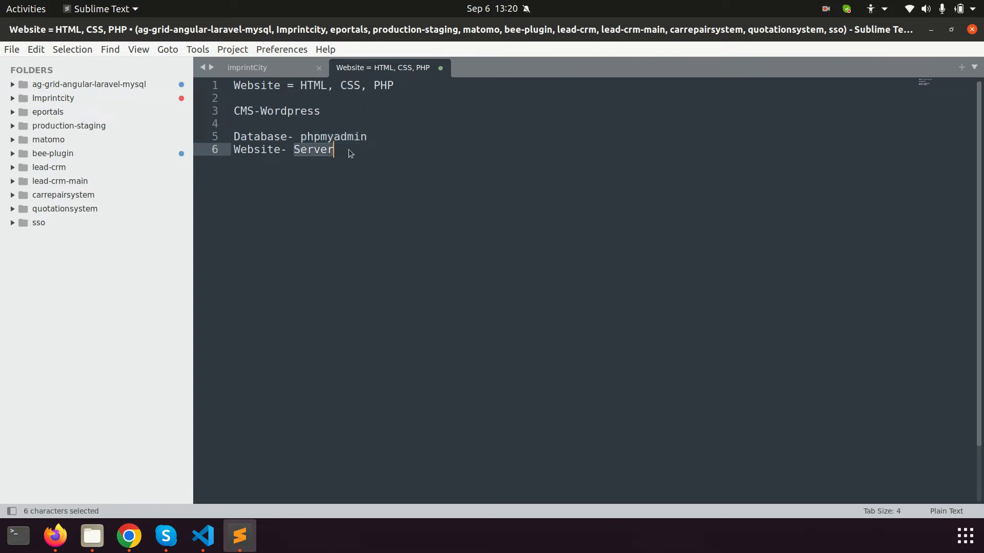
pyautogui.click(348, 150)
pyautogui.write('- ')
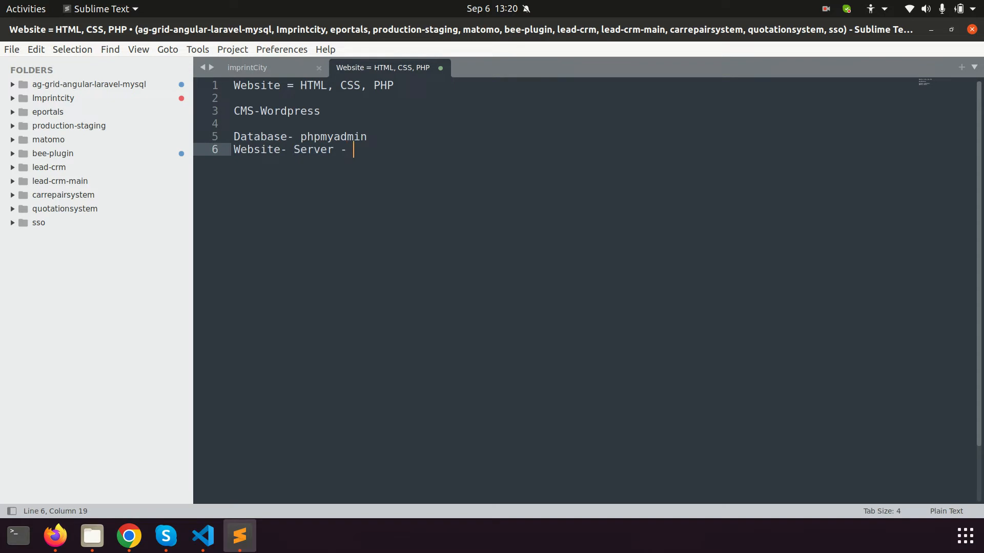
pyautogui.write('local Xamp/Wa')
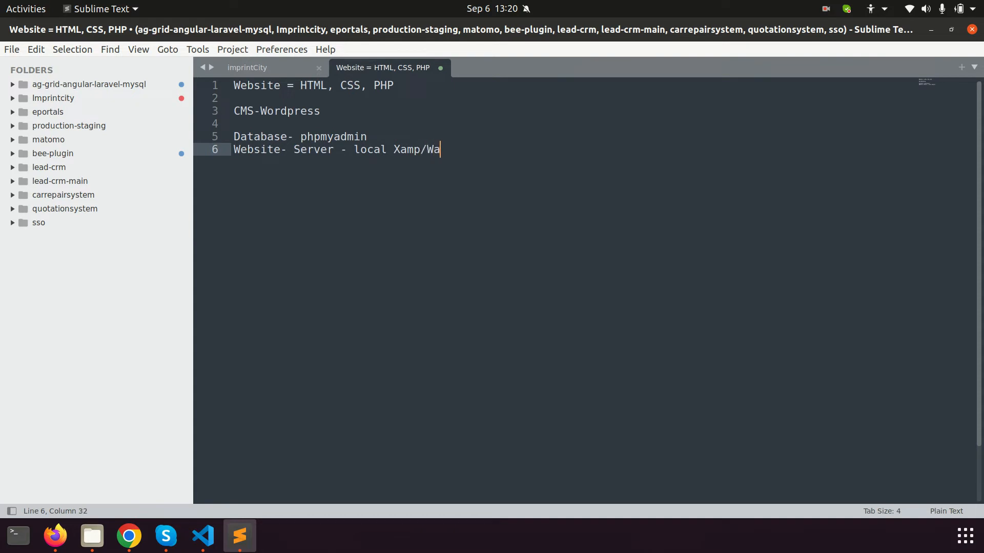
pyautogui.write('mp')
pyautogui.press('Return')
pyautogui.press('Return')
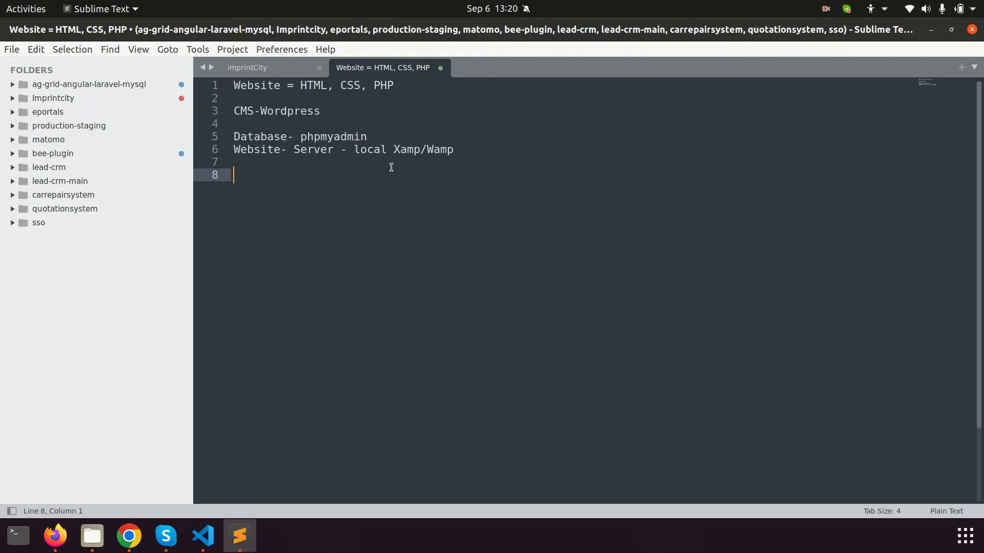
# Add the line 'Linux/Ubuntu - LAMP' on line 8
pyautogui.write('Linux/Ubuntu - LAMP')
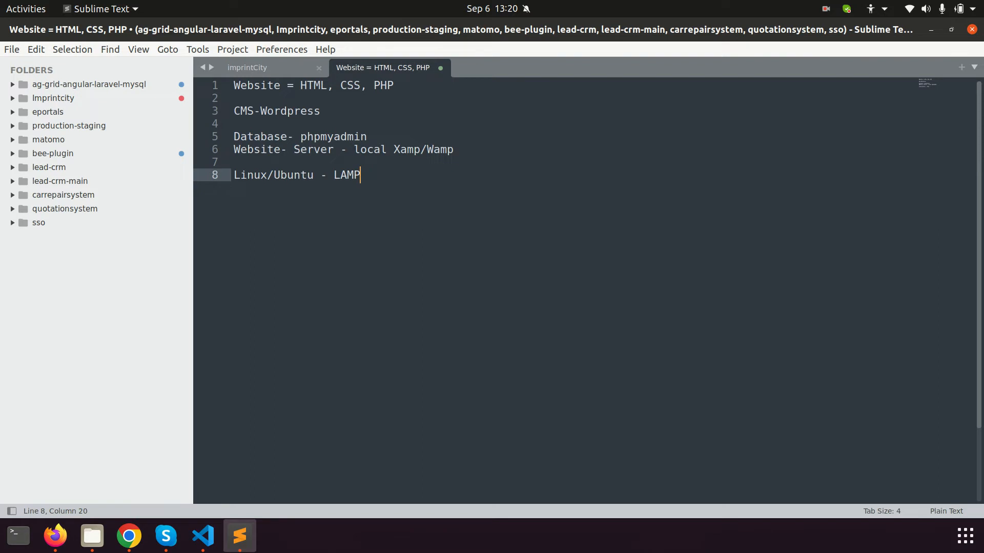
pyautogui.press('Return')
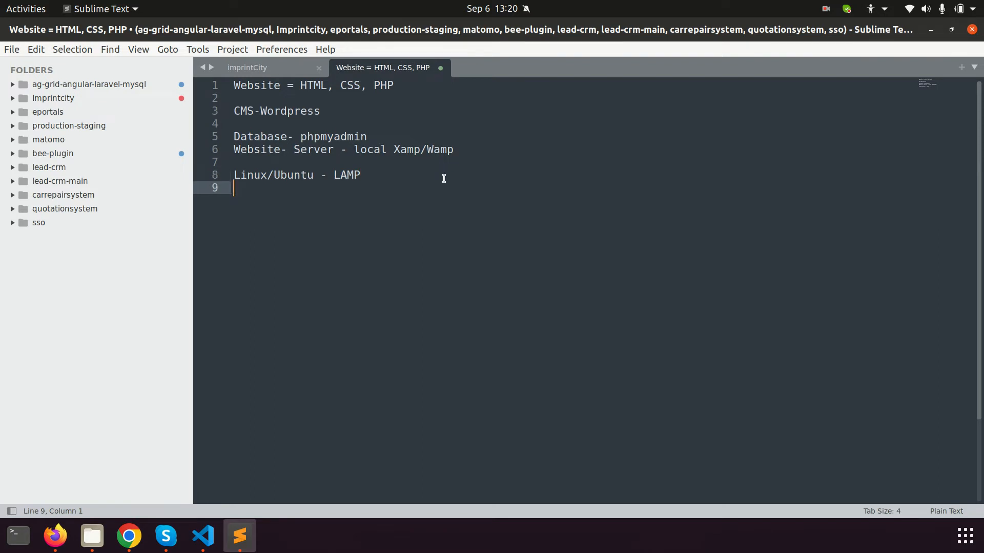
# Select lines 5–8 and the words Database and Website to point them out
pyautogui.moveTo(375, 180); pyautogui.dragTo(224, 135)
pyautogui.moveTo(380, 179); pyautogui.dragTo(232, 139)
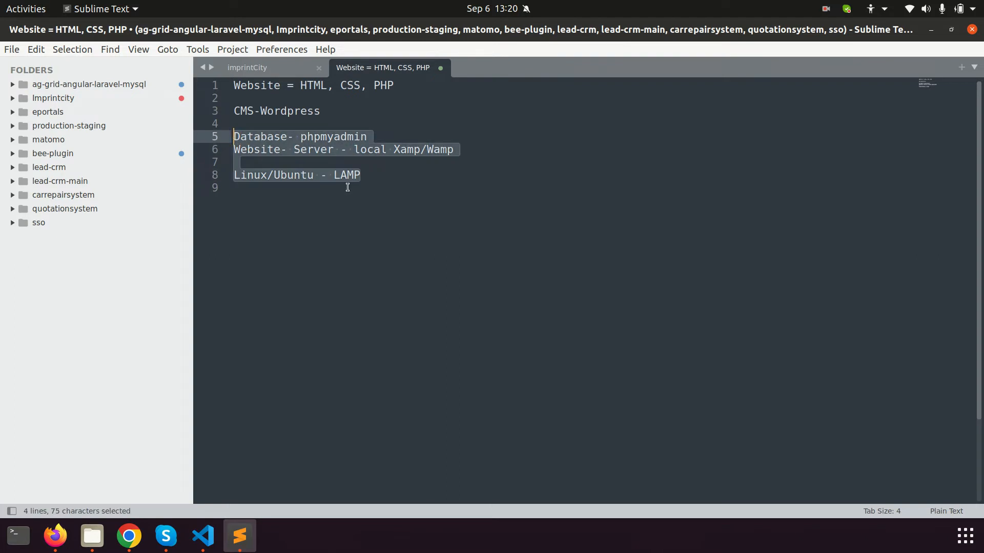
pyautogui.moveTo(381, 178); pyautogui.dragTo(233, 143)
pyautogui.doubleClick(272, 137)
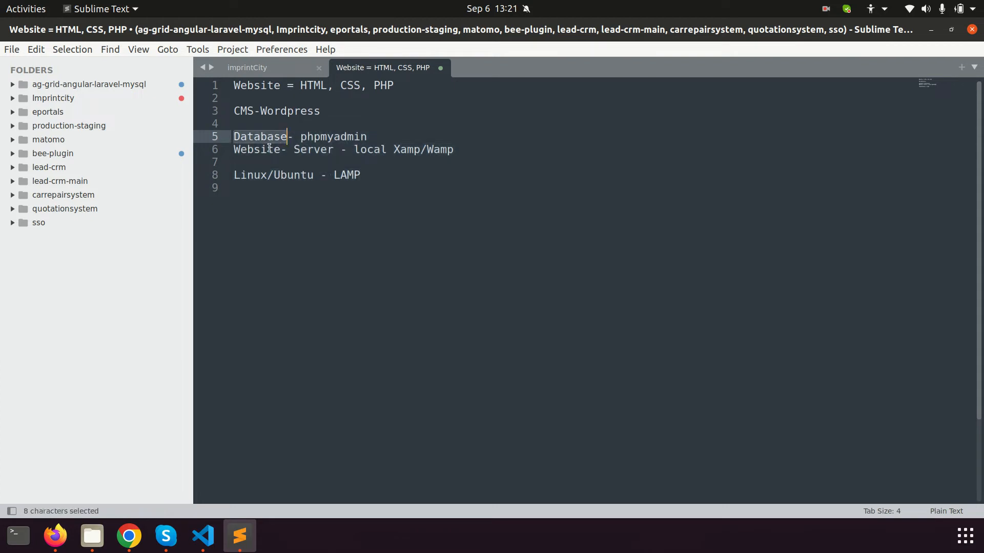
pyautogui.doubleClick(266, 149)
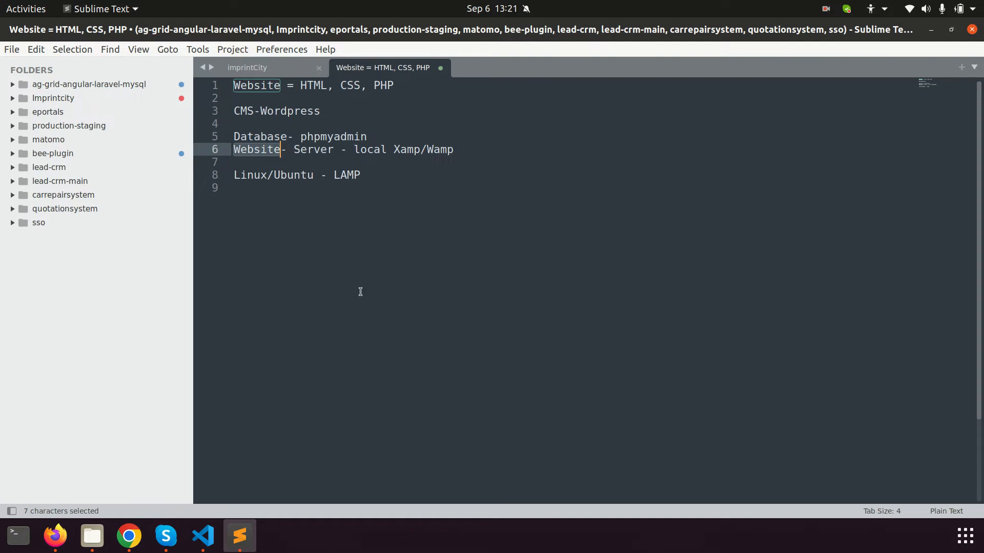
# Add 'Godaddy - 4-5K' on line 11 after a blank line
pyautogui.click(397, 198)
pyautogui.press('Return')
pyautogui.press('Return')
pyautogui.write('G')
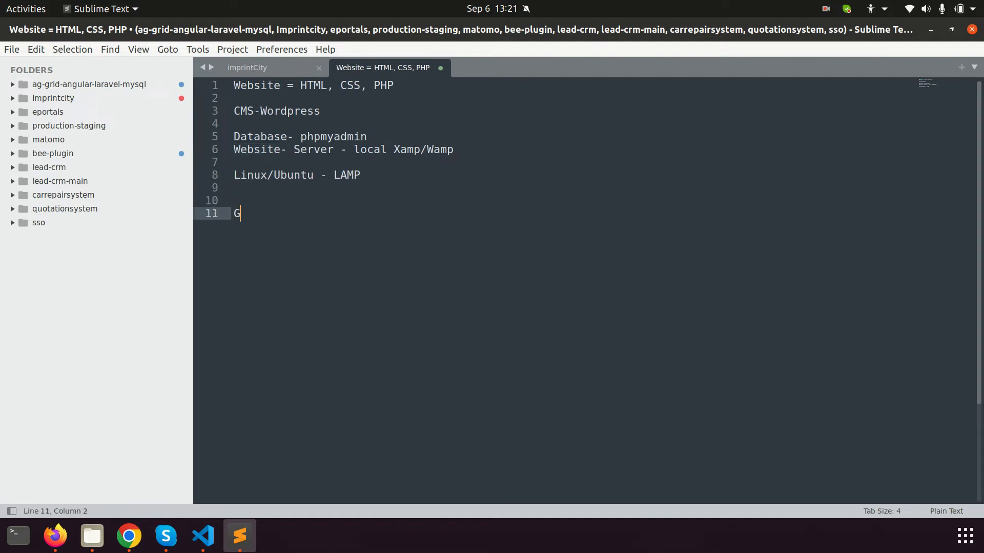
pyautogui.write('odaddy  - 8-7')
pyautogui.press('BackSpace')
pyautogui.press('BackSpace')
pyautogui.press('BackSpace')
pyautogui.write('4-5K')
# Search Google for 'install lamp on ubuntu 20.04' and open the DigitalOcean result in a new tab
pyautogui.click(130, 536)
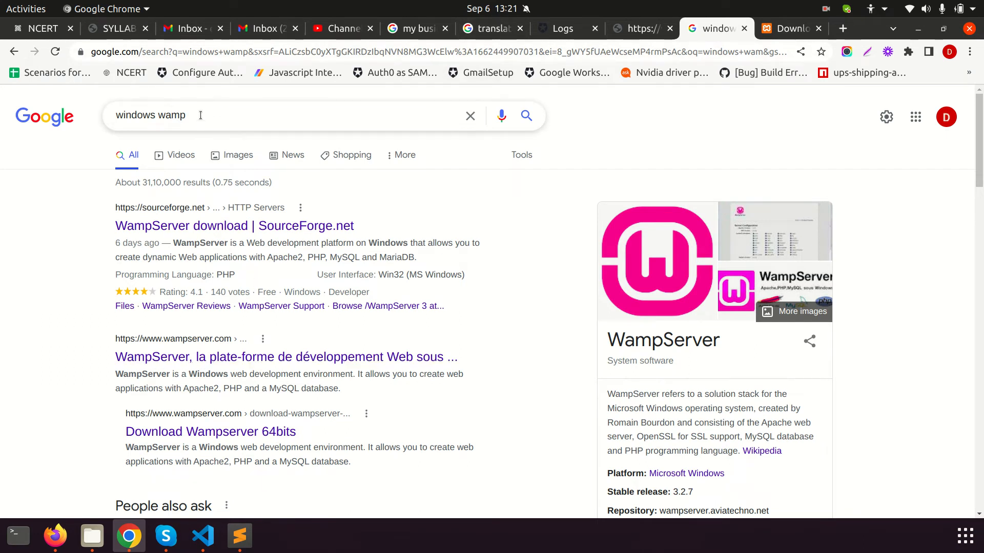
pyautogui.doubleClick(171, 114)
pyautogui.write('Lamp')
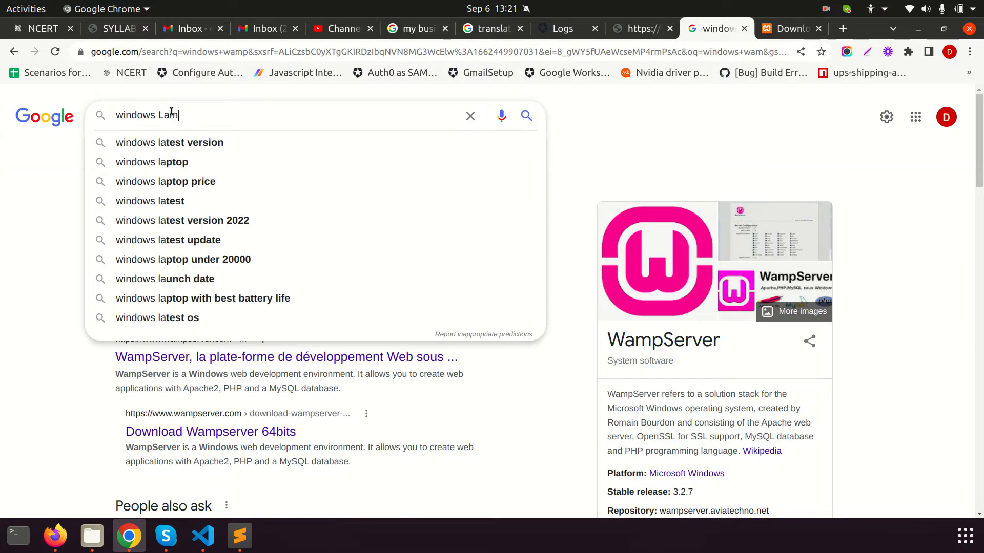
pyautogui.press('BackSpace')
pyautogui.press('BackSpace')
pyautogui.hotkey('ctrl', 'a')
pyautogui.press('BackSpace')
pyautogui.write('install lamp')
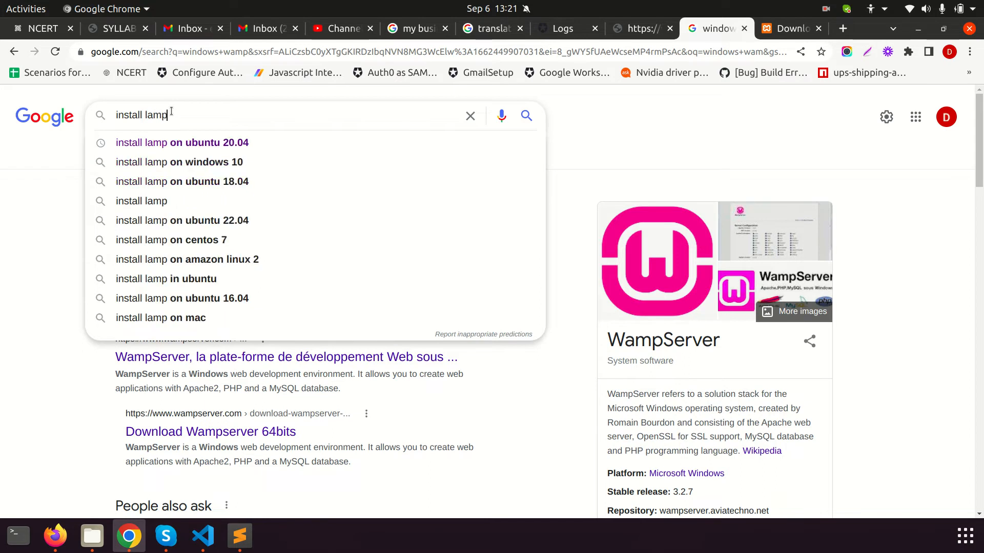
pyautogui.click(197, 143)
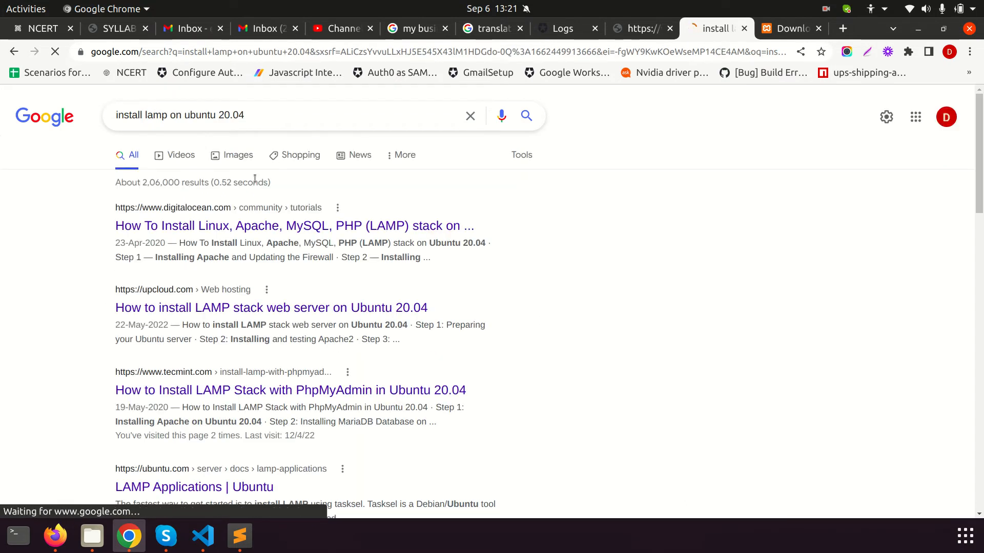
pyautogui.middleClick(246, 226)
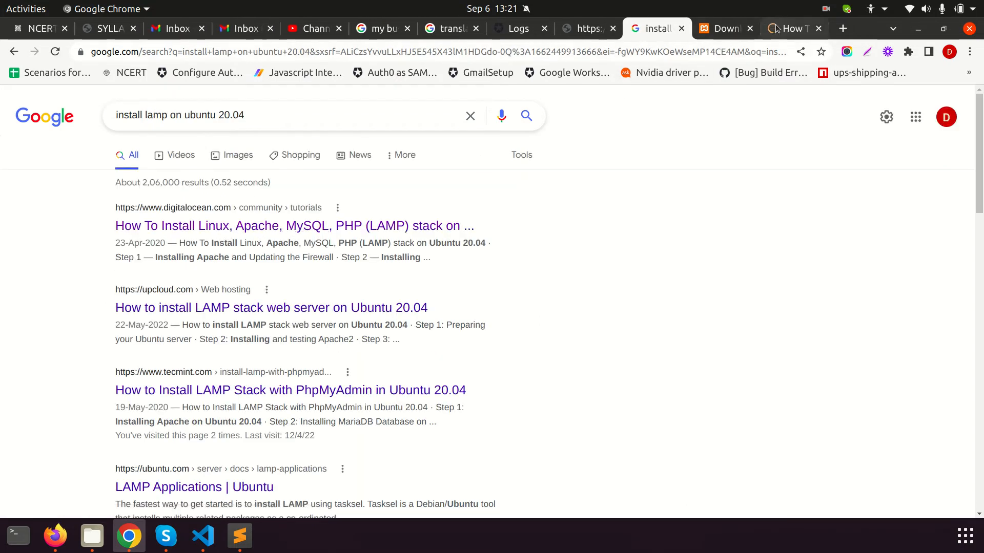
# Read the tutorial's Apache install section, highlighting the sudo apt install apache2 command
pyautogui.click(776, 28)
pyautogui.scroll(-5, 505, 348)
pyautogui.scroll(-9, 487, 355)
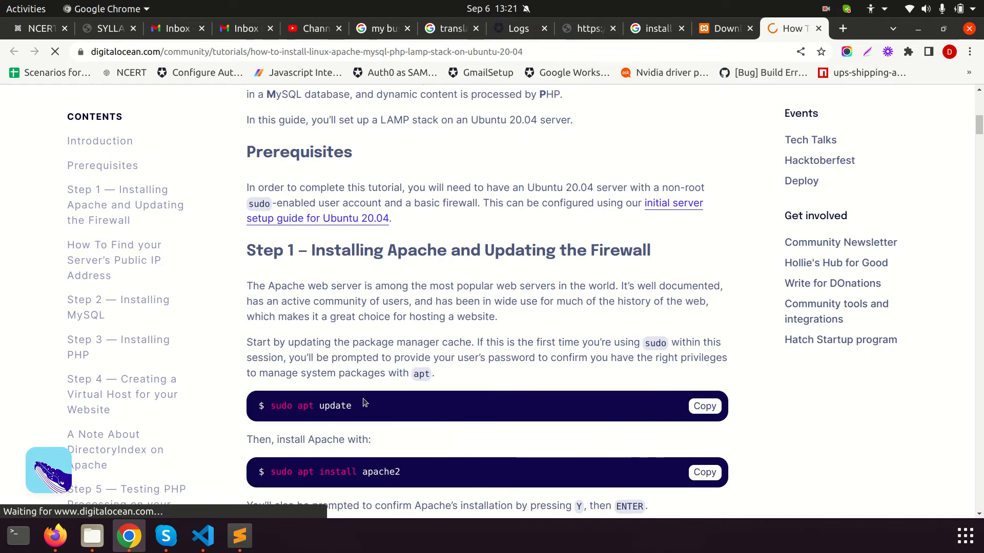
pyautogui.scroll(-4, 413, 418)
pyautogui.tripleClick(337, 369)
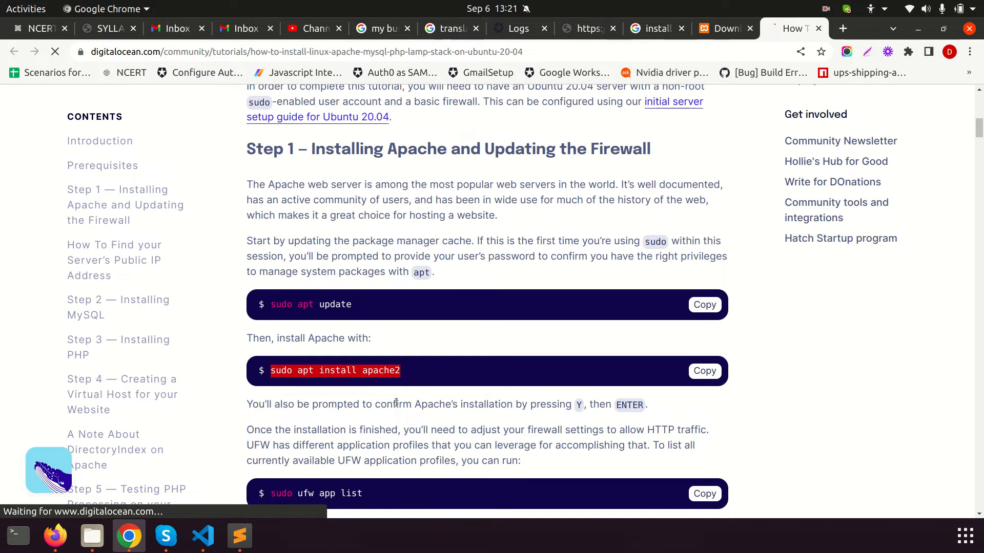
pyautogui.scroll(-3, 392, 425)
pyautogui.moveTo(325, 427); pyautogui.dragTo(406, 435)
pyautogui.scroll(-2, 406, 437)
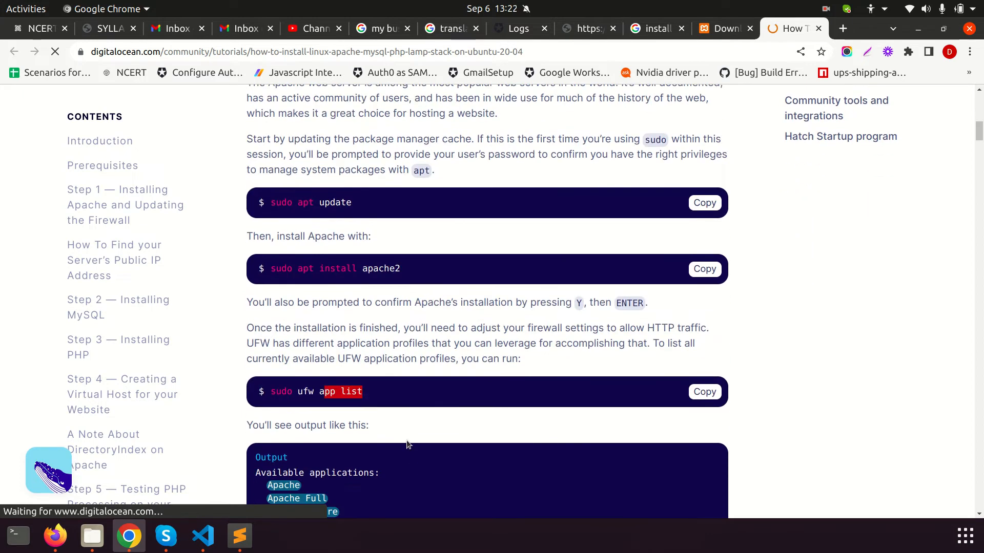
pyautogui.scroll(-6, 406, 439)
pyautogui.moveTo(328, 359); pyautogui.dragTo(273, 316)
pyautogui.scroll(-3, 358, 337)
pyautogui.scroll(-6, 337, 308)
pyautogui.click(374, 365)
# Read on through the MySQL and PHP steps to Step 4, then open a blank new tab
pyautogui.scroll(-5, 371, 380)
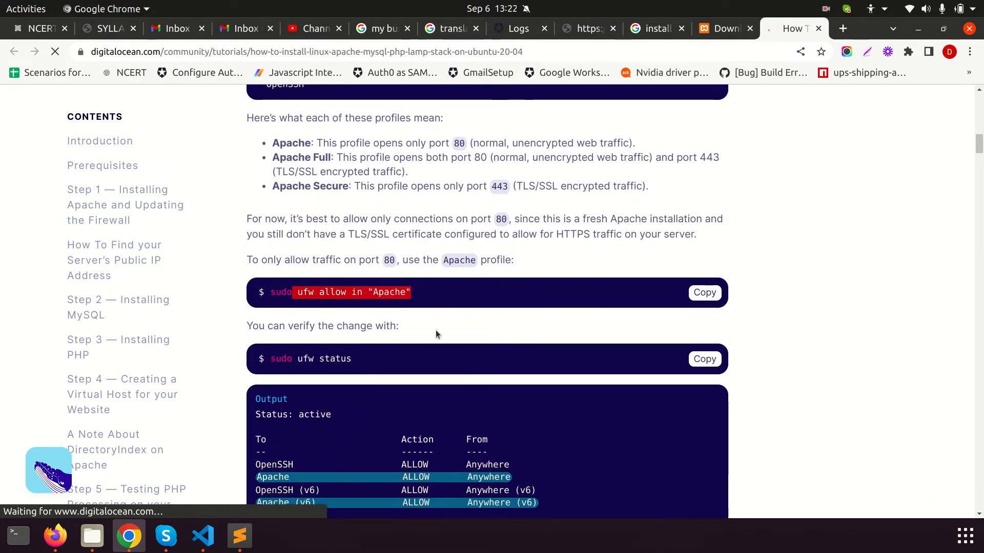
pyautogui.scroll(-4, 429, 430)
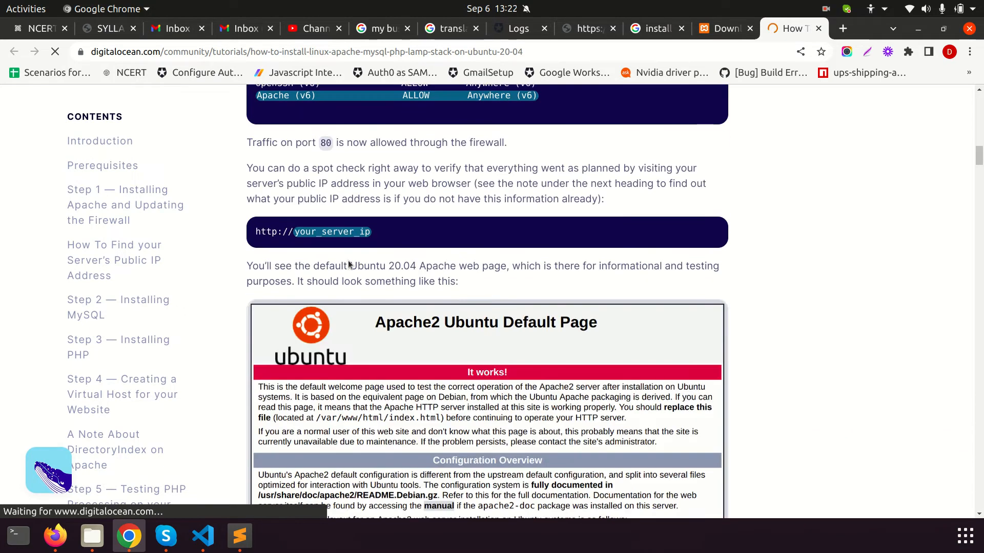
pyautogui.scroll(-6, 382, 321)
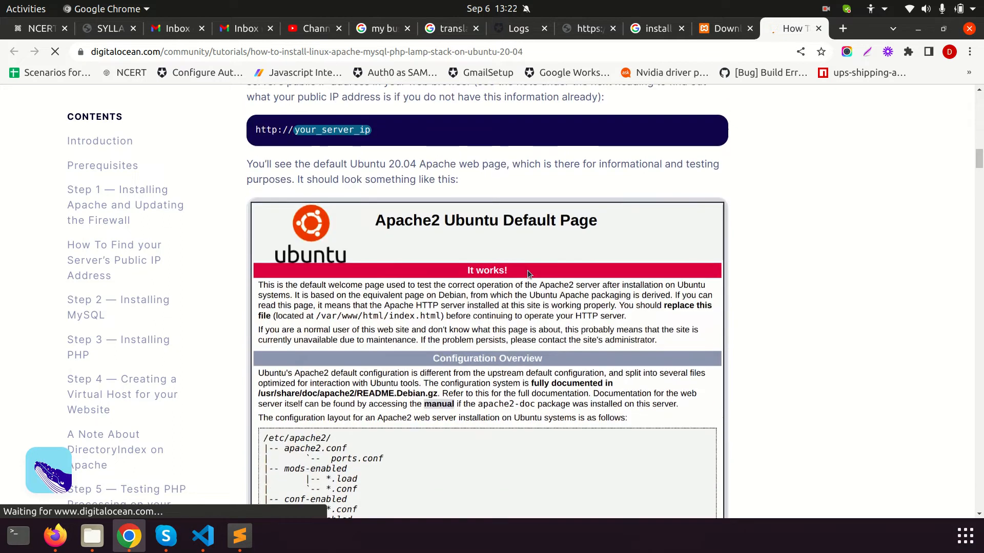
pyautogui.scroll(-12, 467, 346)
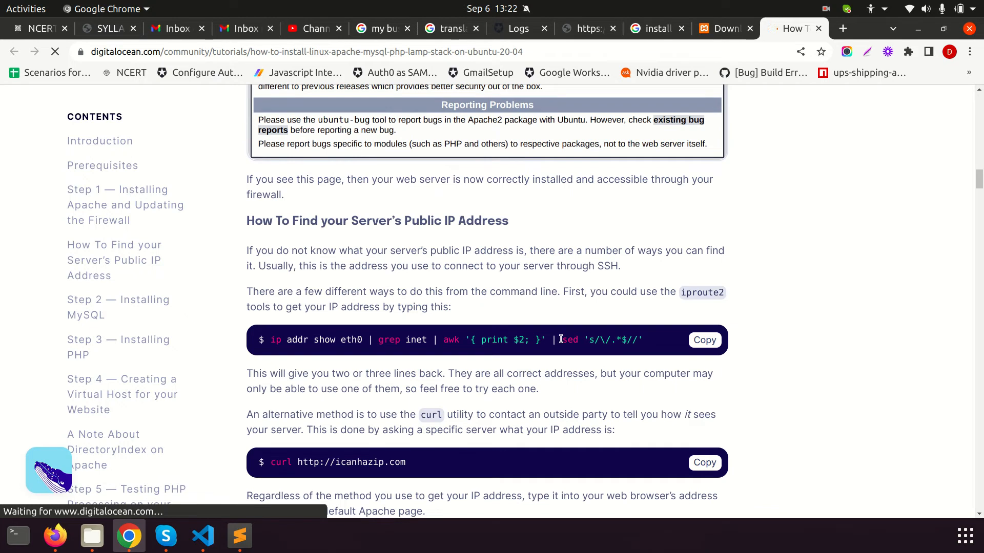
pyautogui.scroll(-6, 563, 341)
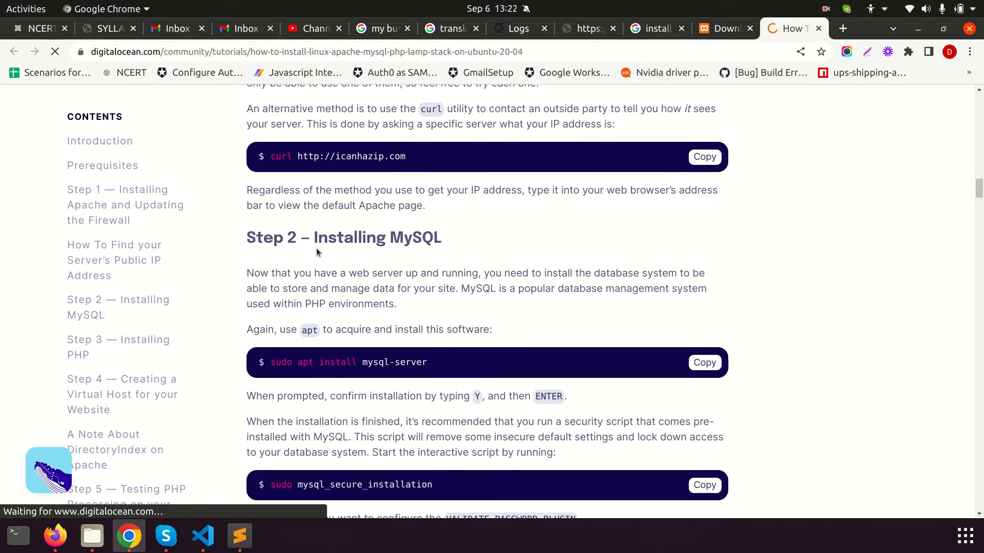
pyautogui.moveTo(357, 228); pyautogui.dragTo(447, 243)
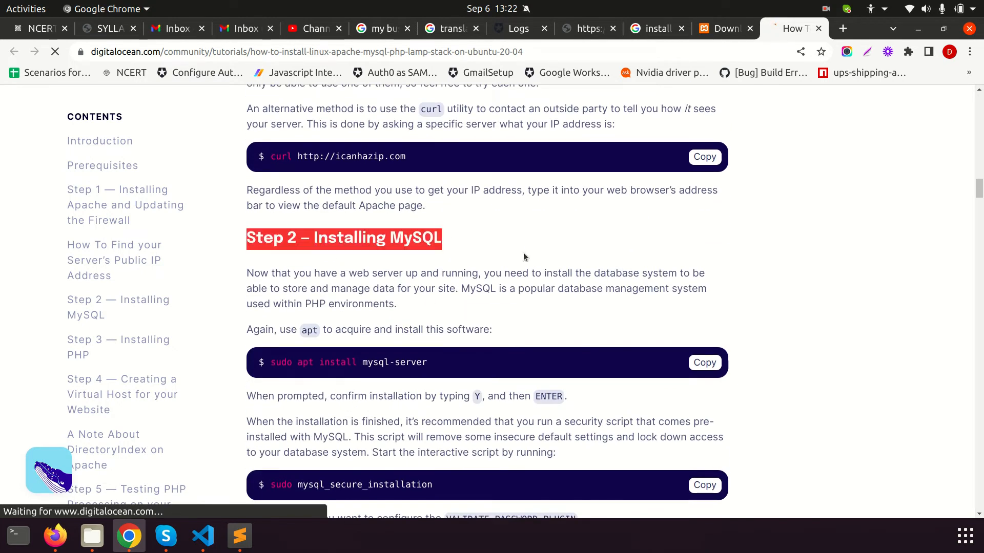
pyautogui.scroll(-1, 520, 252)
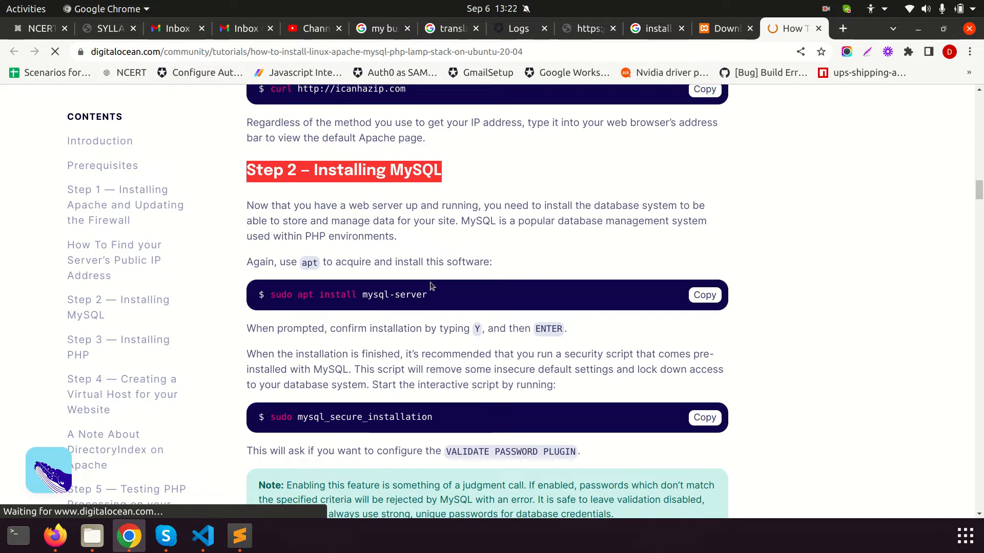
pyautogui.moveTo(466, 303); pyautogui.dragTo(282, 298)
pyautogui.scroll(-2, 434, 297)
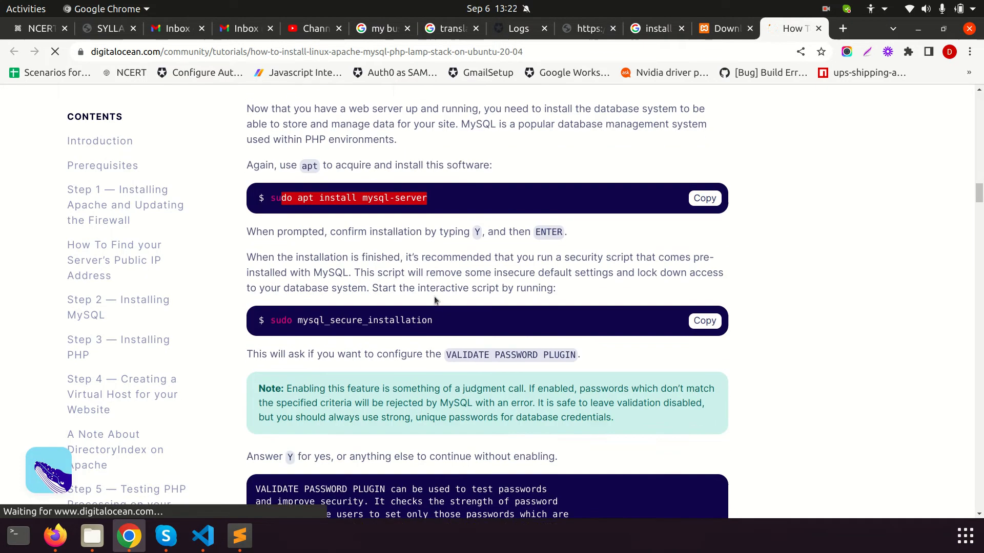
pyautogui.scroll(-2, 441, 321)
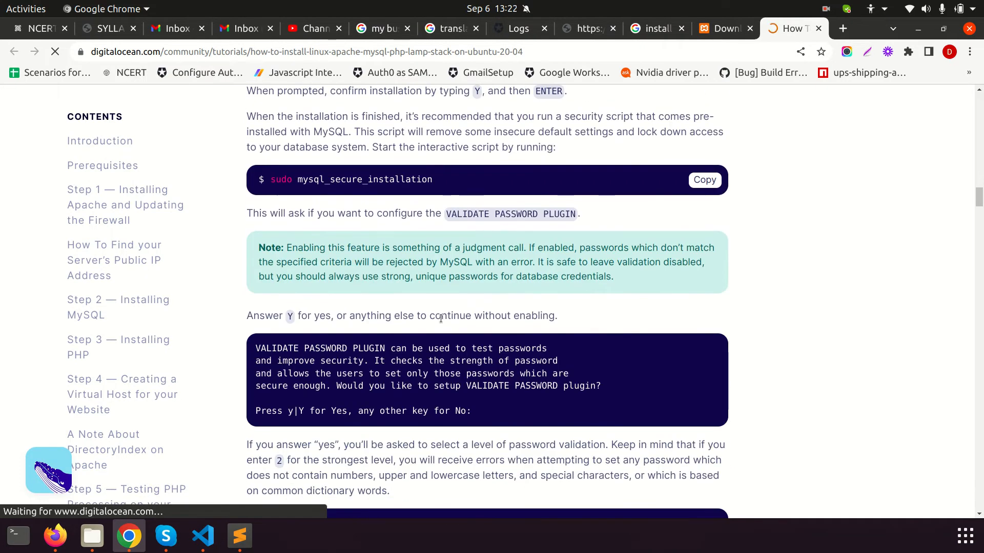
pyautogui.scroll(-3, 441, 319)
pyautogui.scroll(-7, 440, 319)
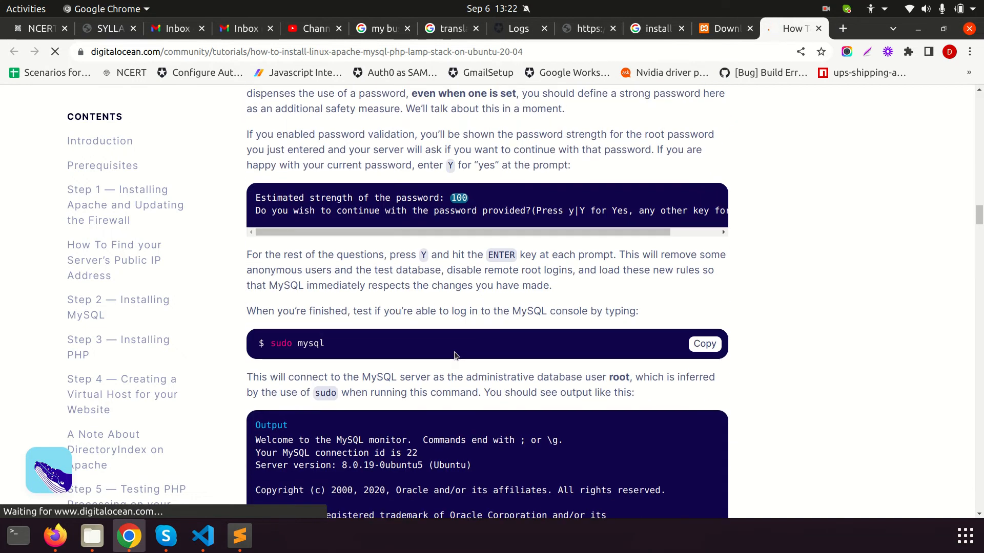
pyautogui.scroll(-8, 451, 357)
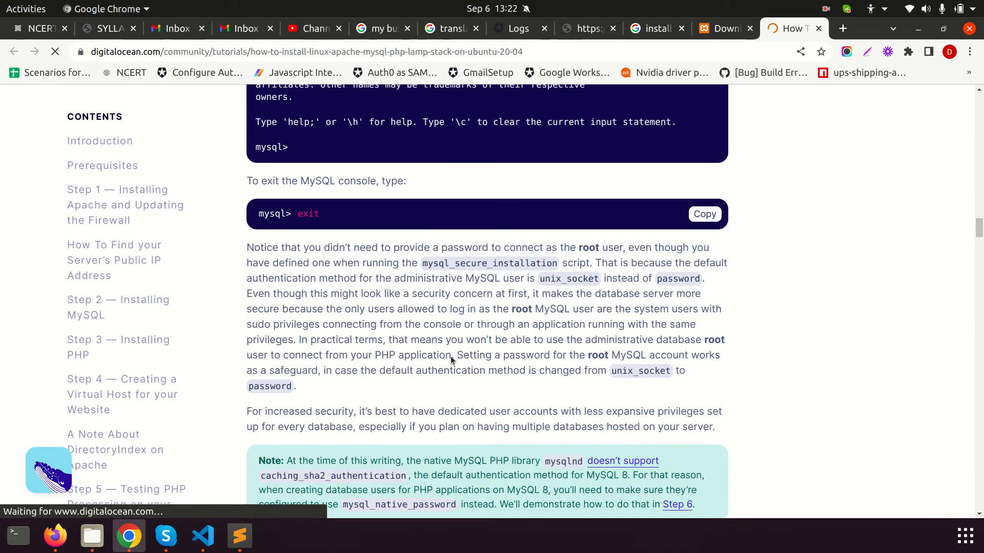
pyautogui.scroll(-6, 450, 355)
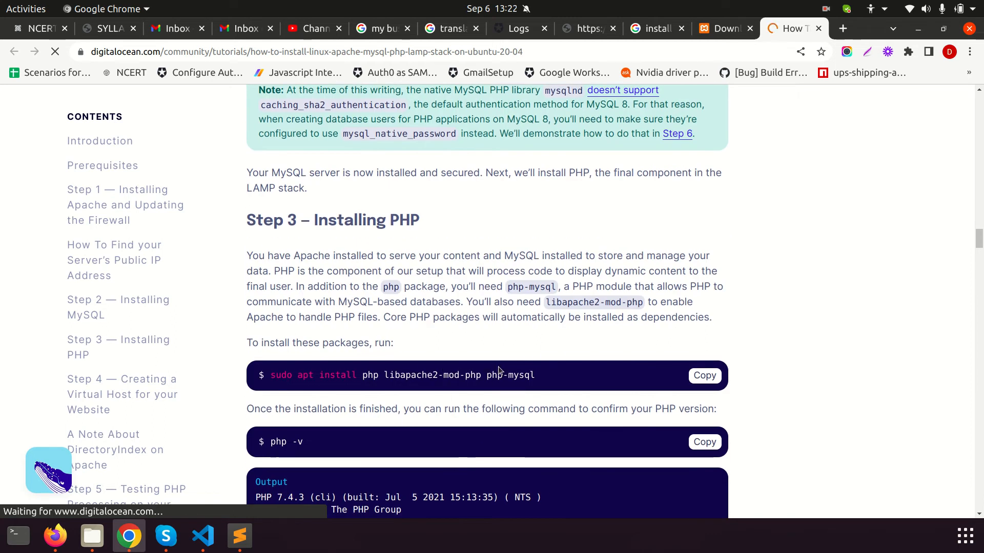
pyautogui.scroll(-6, 506, 368)
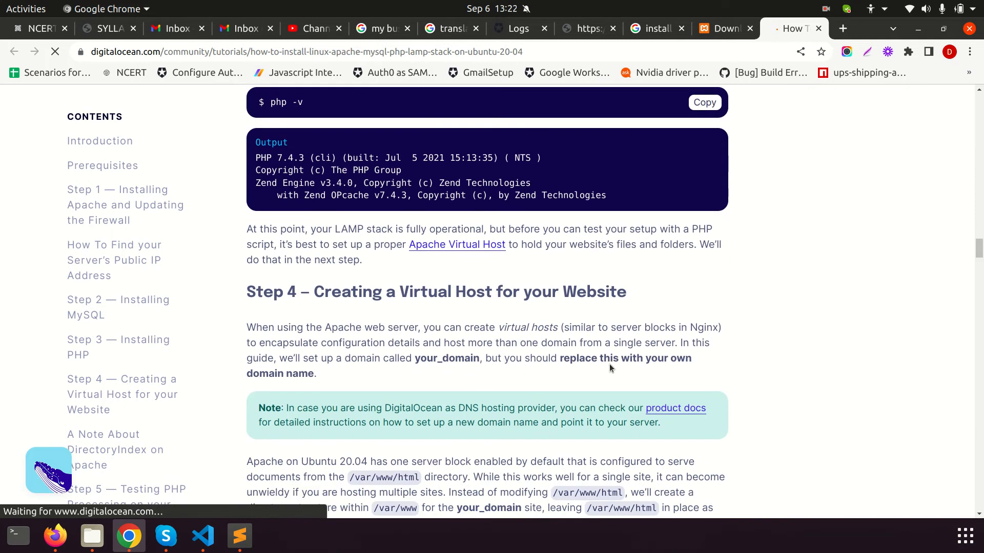
pyautogui.click(843, 28)
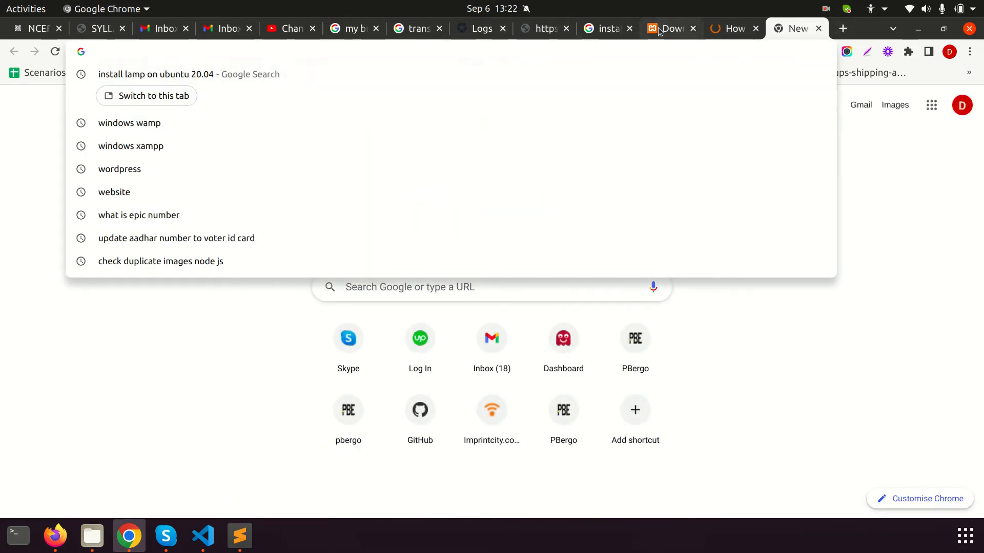
# Review the XAMPP download page, highlighting versions 7.4.29 and 8.1.6
pyautogui.click(681, 28)
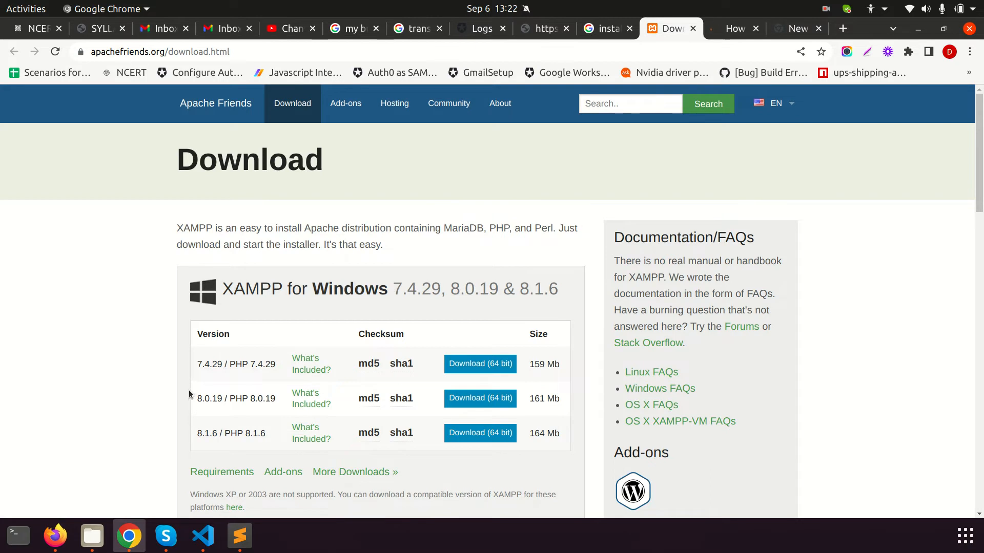
pyautogui.moveTo(192, 370); pyautogui.dragTo(253, 370)
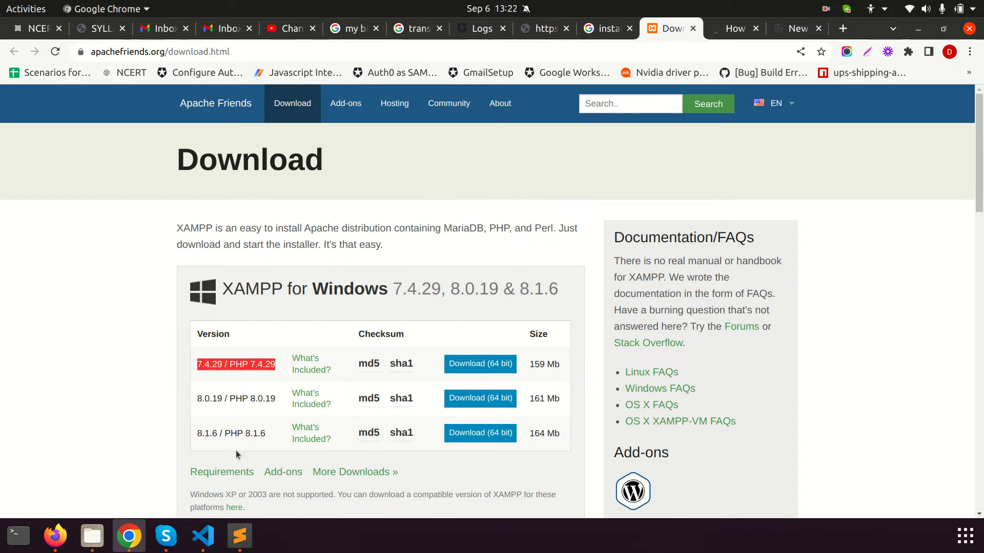
pyautogui.moveTo(198, 437); pyautogui.dragTo(274, 435)
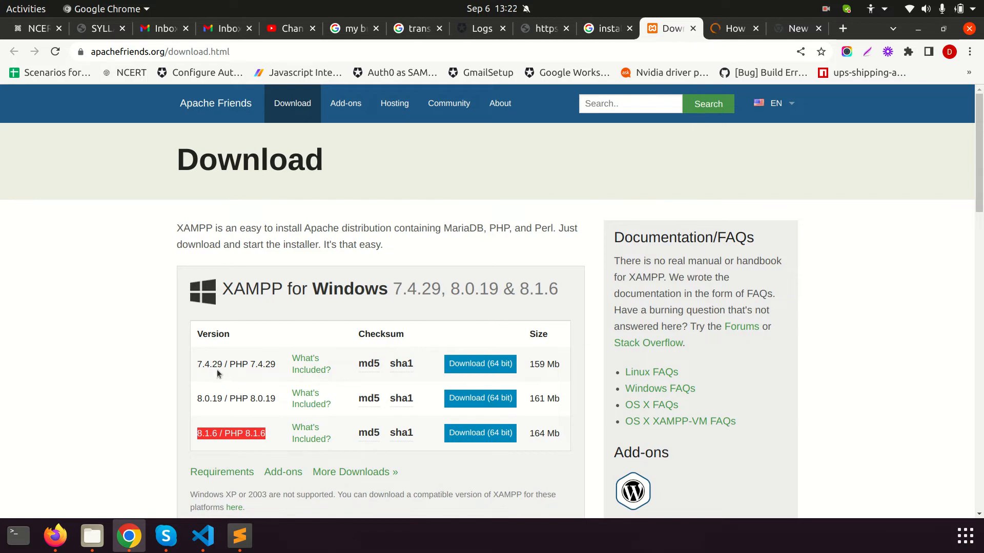
pyautogui.moveTo(199, 369); pyautogui.dragTo(275, 368)
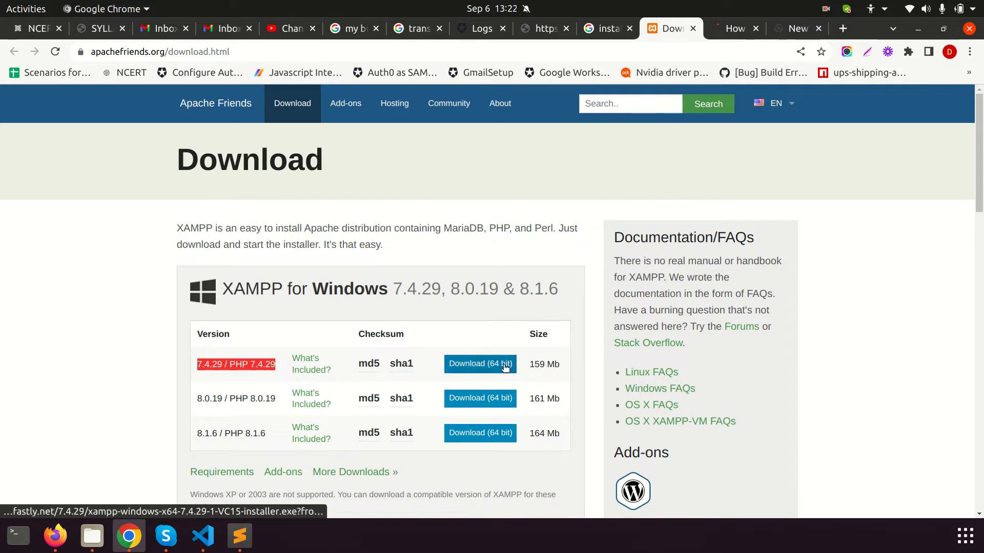
pyautogui.scroll(-4, 505, 367)
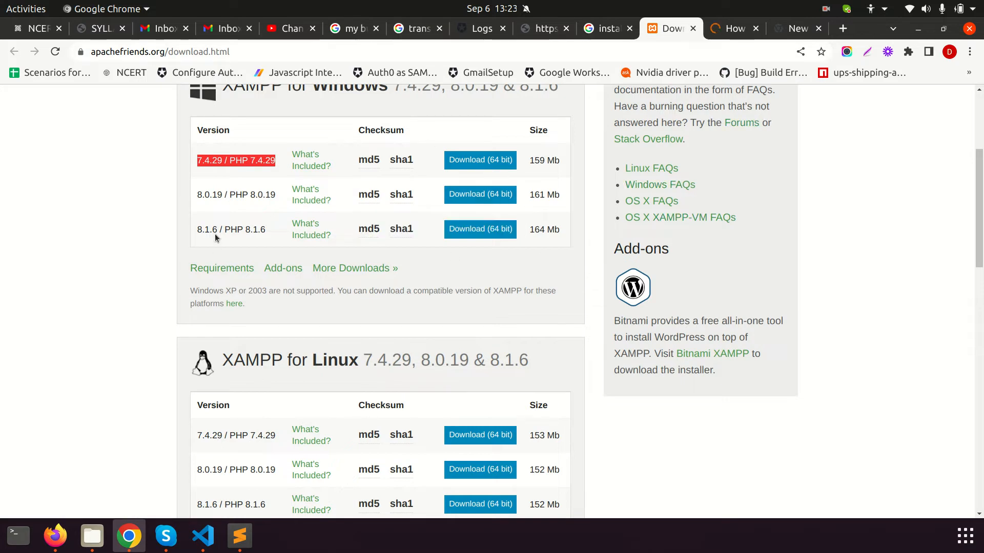
pyautogui.scroll(4, 520, 241)
pyautogui.moveTo(155, 201); pyautogui.dragTo(399, 244)
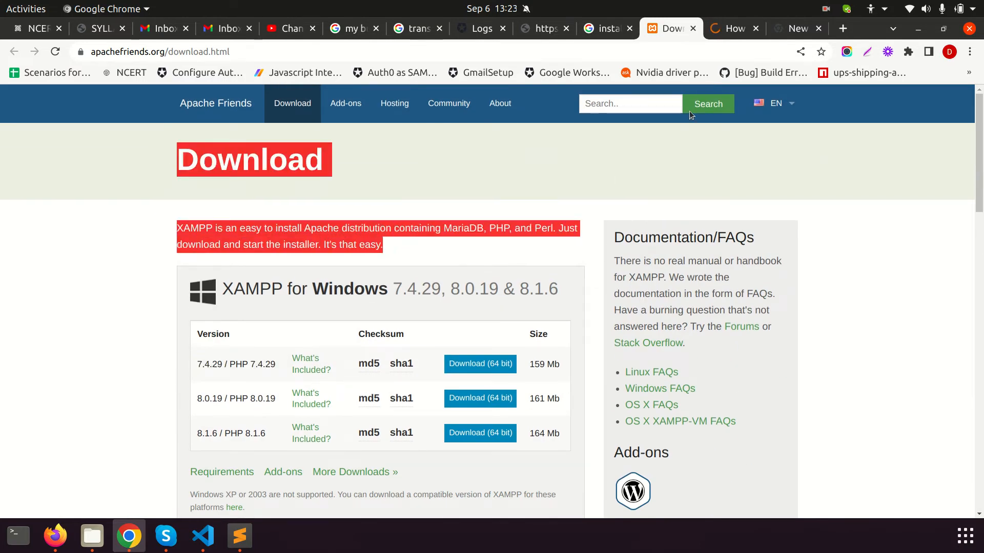
# Close the tutorial, blank and XAMPP tabs, keeping the LAMP results, and show php74 in Files
pyautogui.click(733, 31)
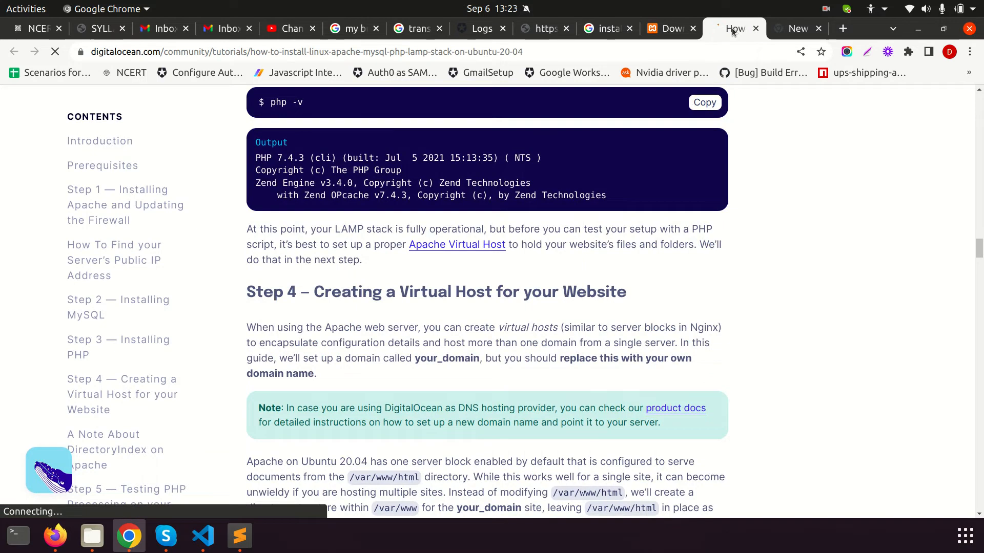
pyautogui.click(755, 28)
pyautogui.click(755, 28)
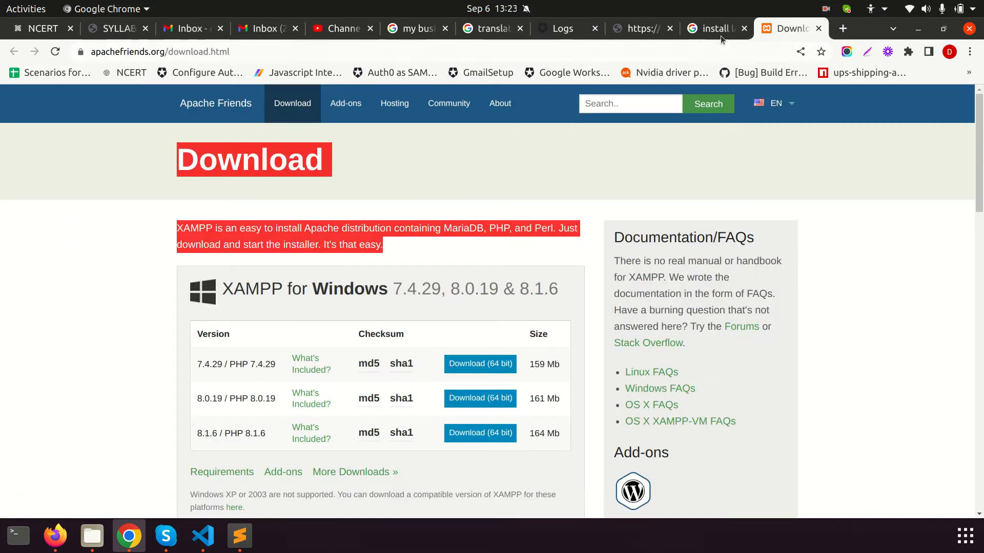
pyautogui.click(716, 31)
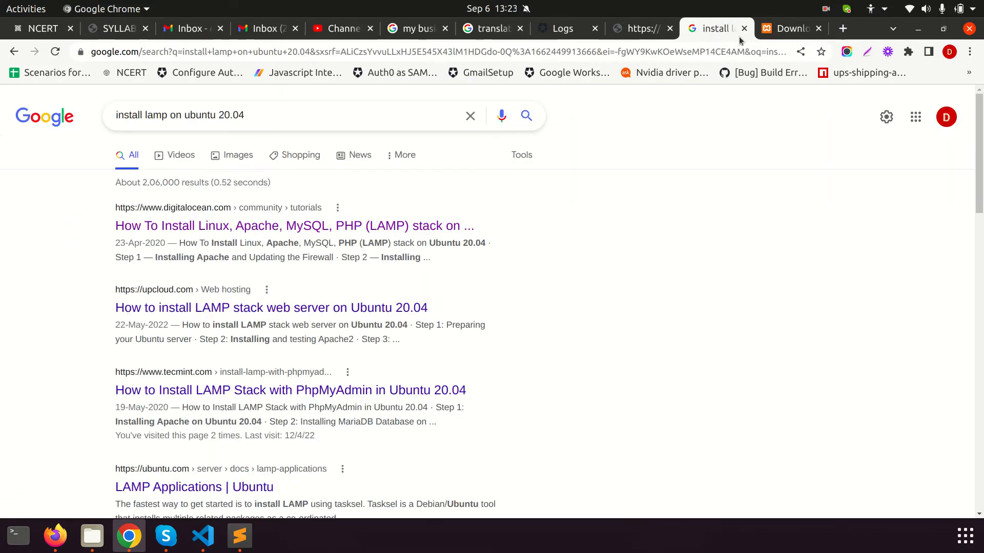
pyautogui.click(783, 31)
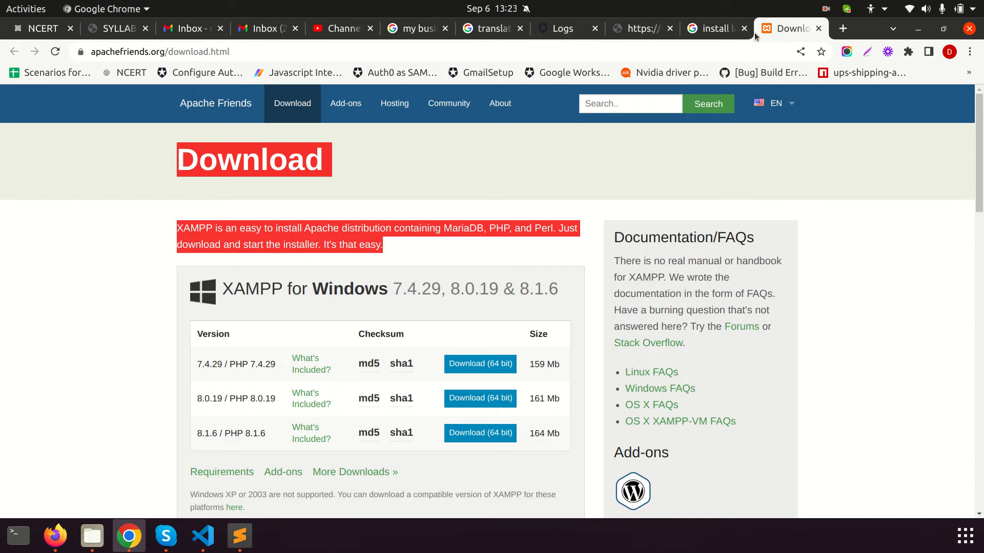
pyautogui.click(818, 28)
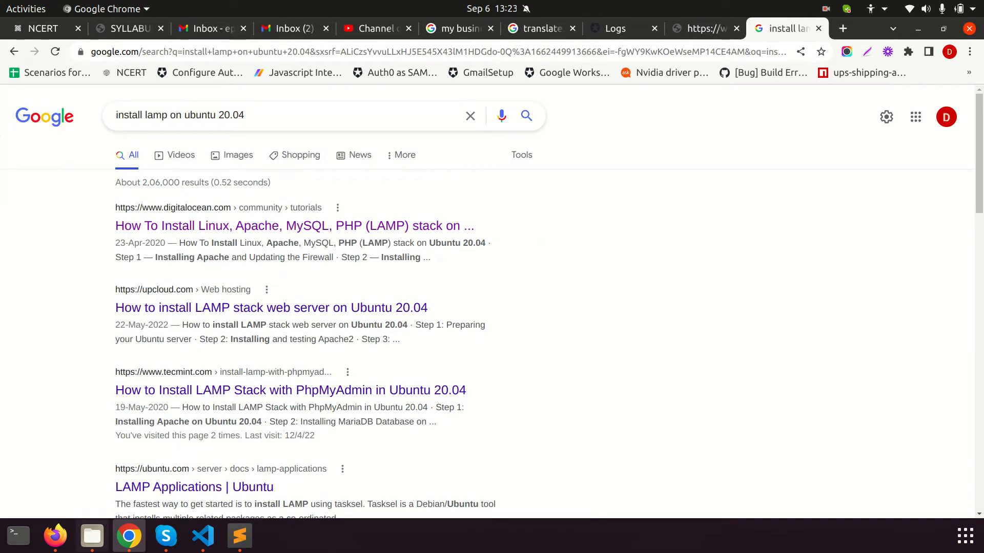
pyautogui.click(92, 547)
pyautogui.click(35, 273)
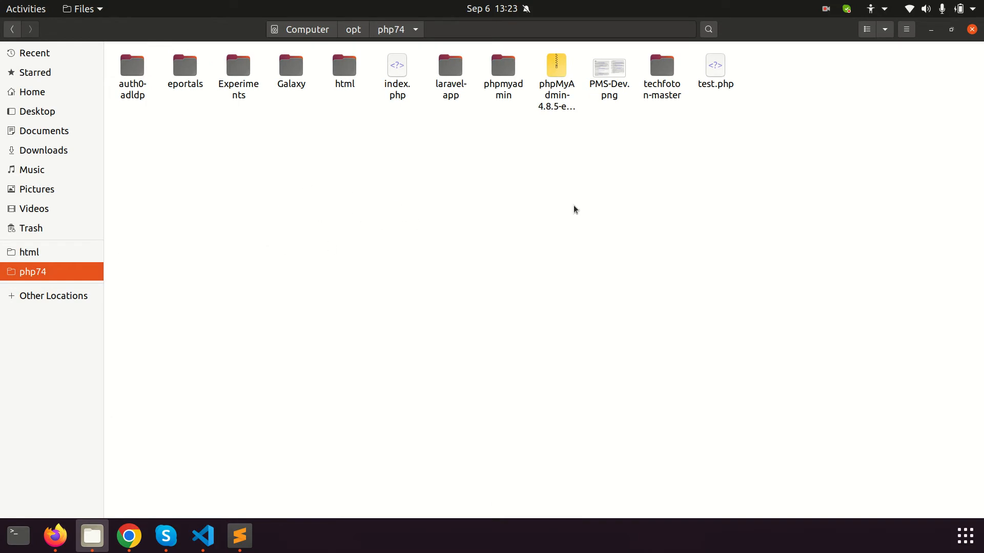
# Cancel a new folder in php74, then open Experiments showing carrepairsystem and quotationsystem
pyautogui.rightClick(328, 236)
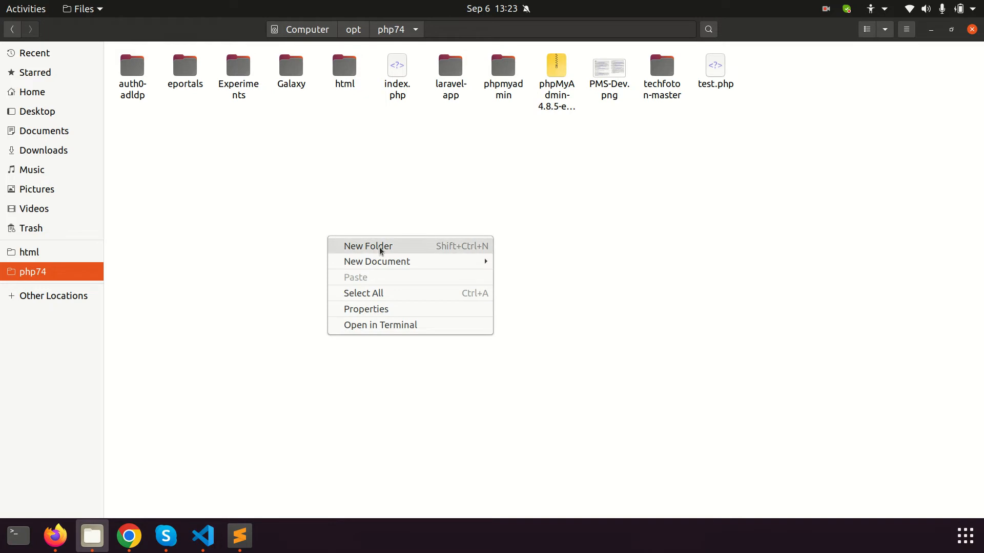
pyautogui.click(379, 246)
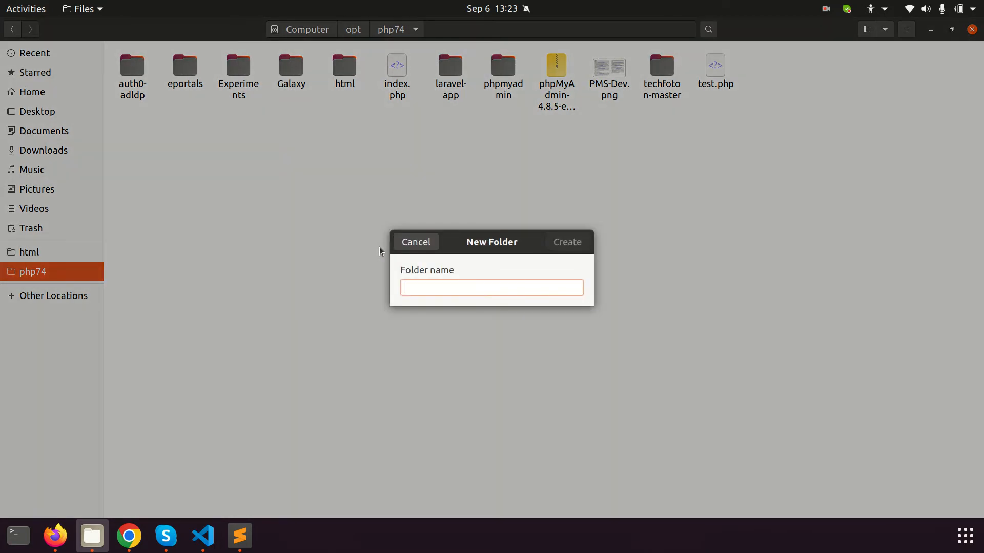
pyautogui.click(431, 245)
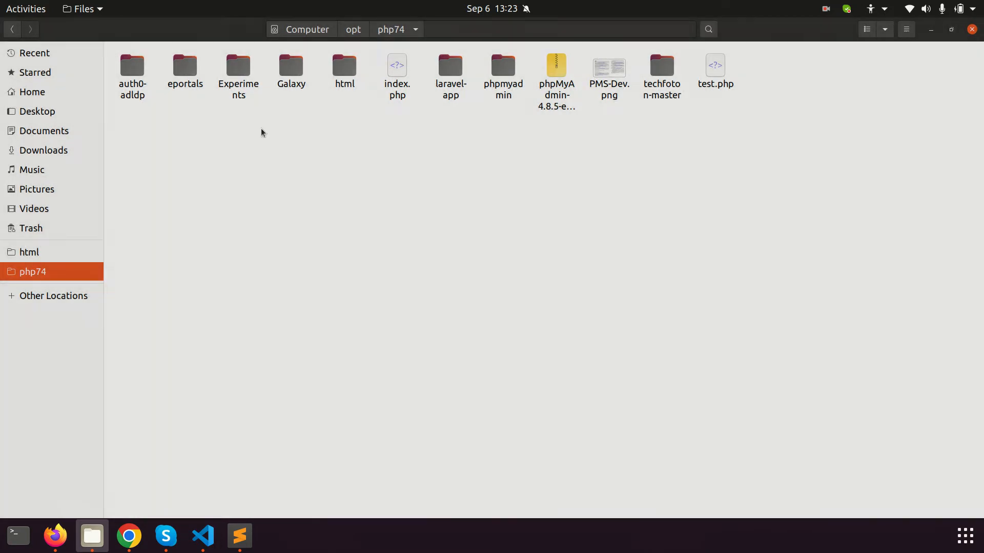
pyautogui.doubleClick(239, 72)
pyautogui.rightClick(314, 180)
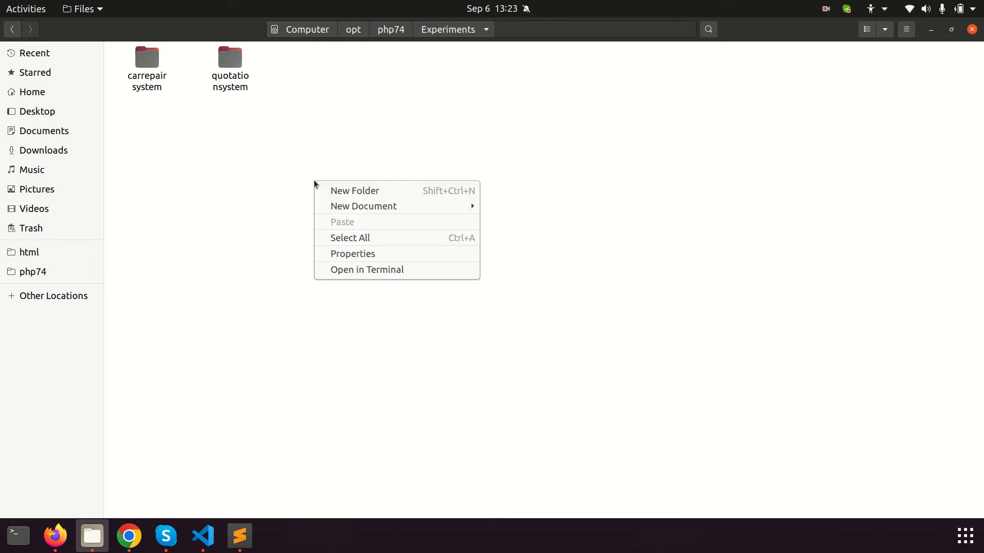
pyautogui.click(274, 136)
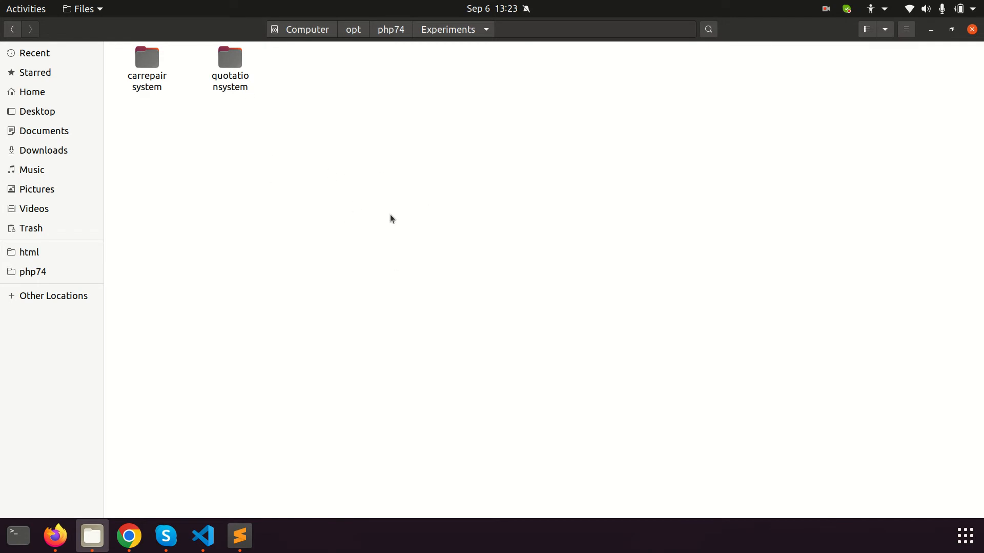
# Load the local phpMyAdmin page and log in with the root username and its password
pyautogui.hotkey('alt', 'Tab')
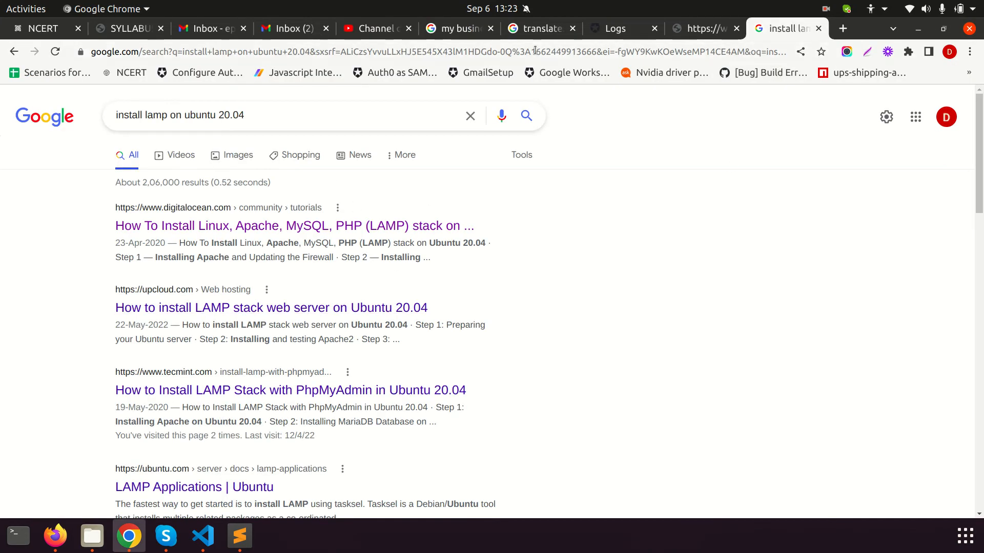
pyautogui.click(535, 51)
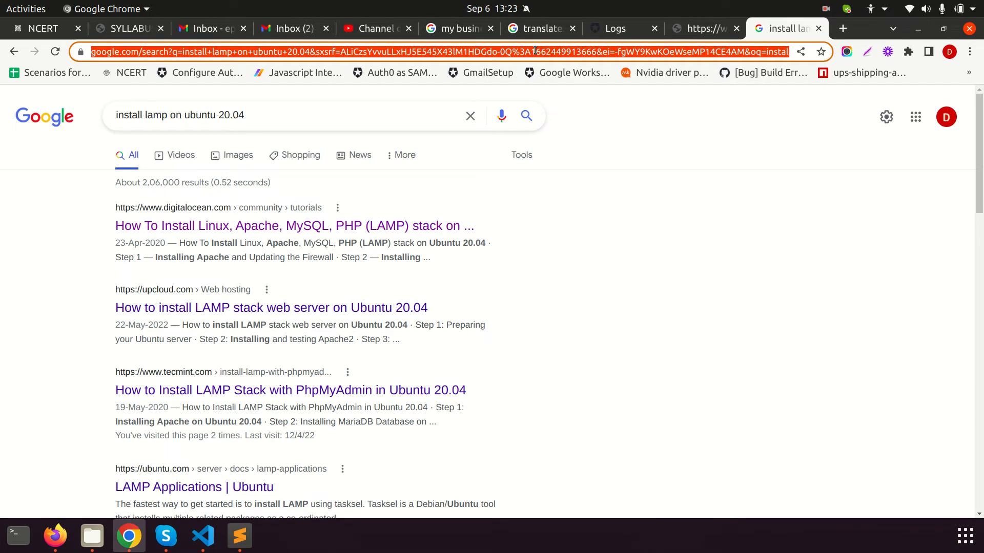
pyautogui.write('ph')
pyautogui.press('BackSpace')
pyautogui.press('BackSpace')
pyautogui.write('ph')
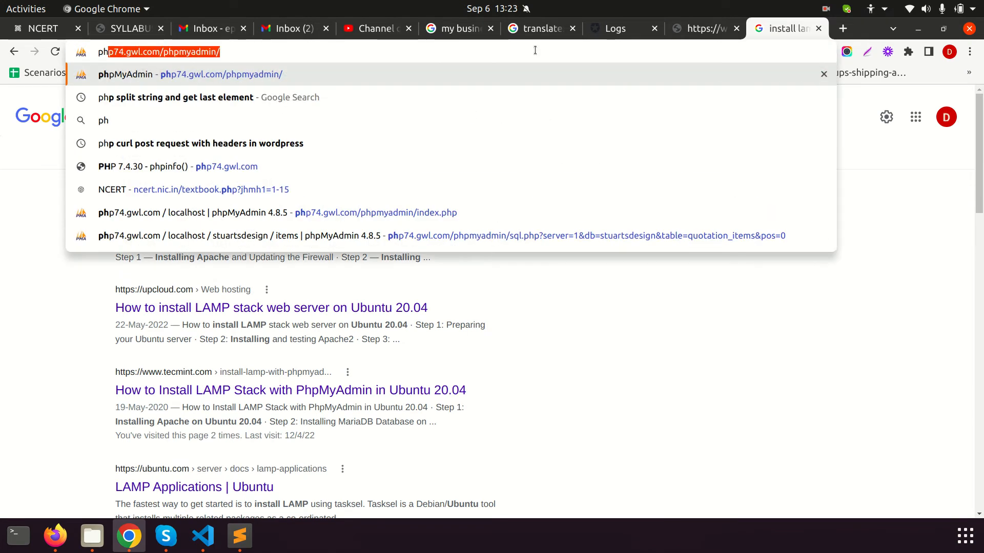
pyautogui.press('Right')
pyautogui.press('Return')
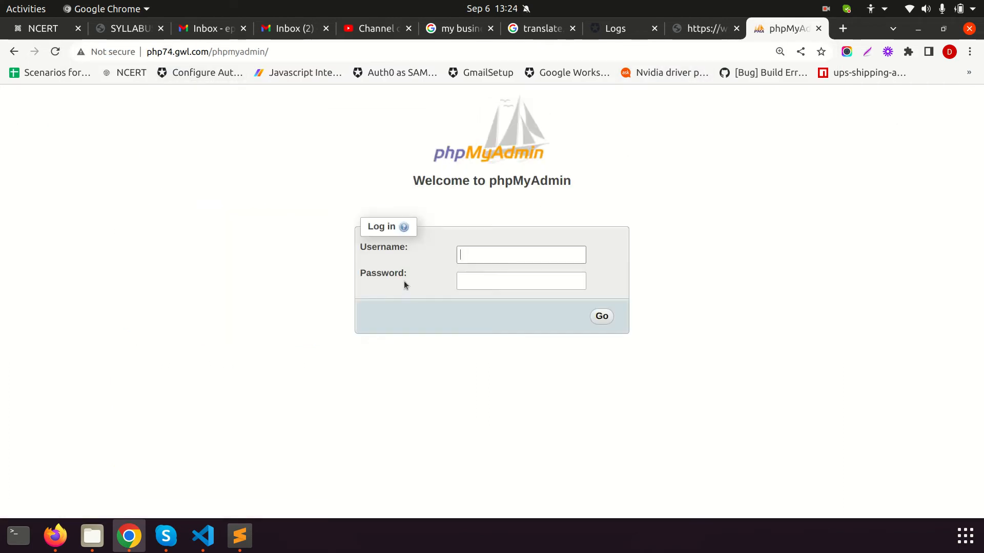
pyautogui.write('root')
pyautogui.press('Tab')
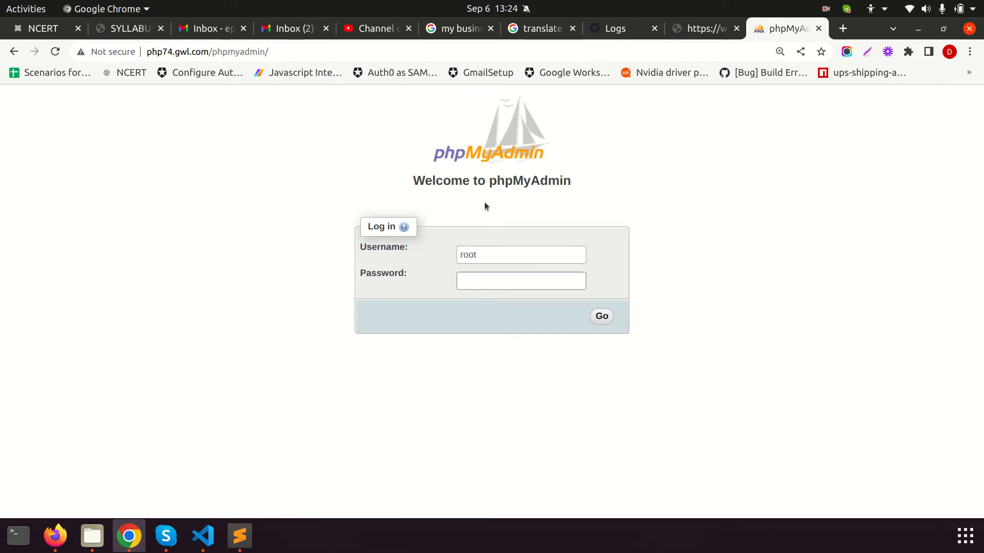
pyautogui.write('root')
pyautogui.press('Return')
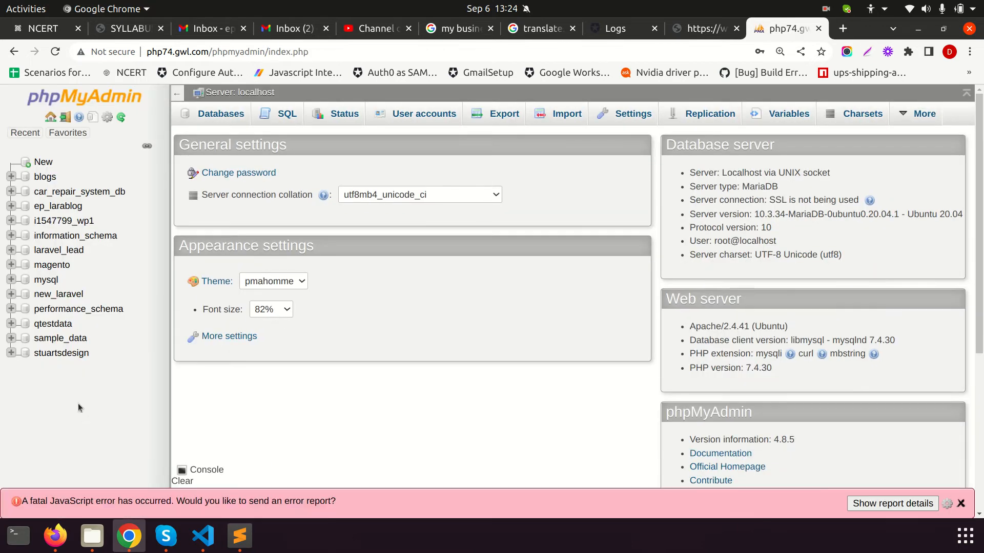
# Create a new database named wordpress_data from the Databases tab
pyautogui.click(229, 117)
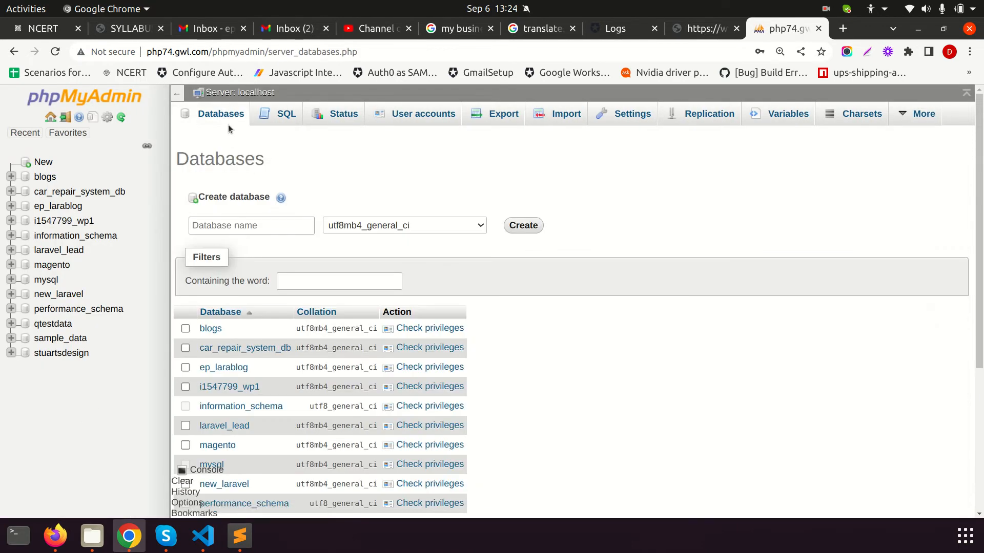
pyautogui.click(228, 227)
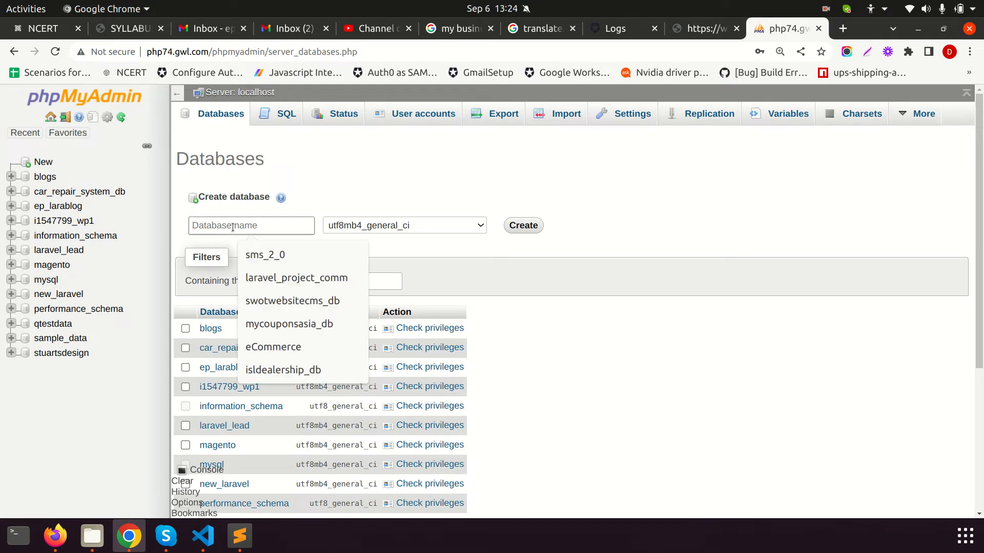
pyautogui.write('wordpress_data')
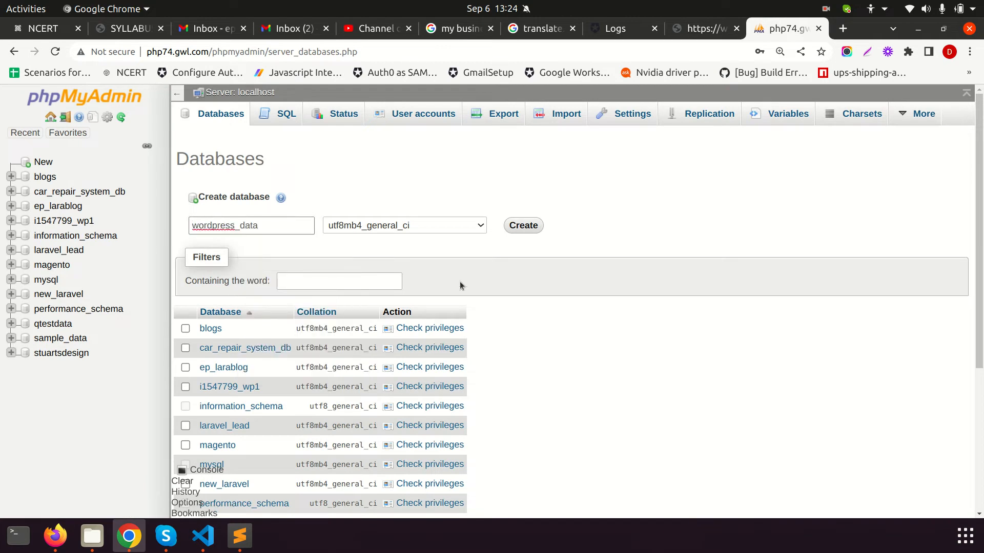
pyautogui.click(534, 232)
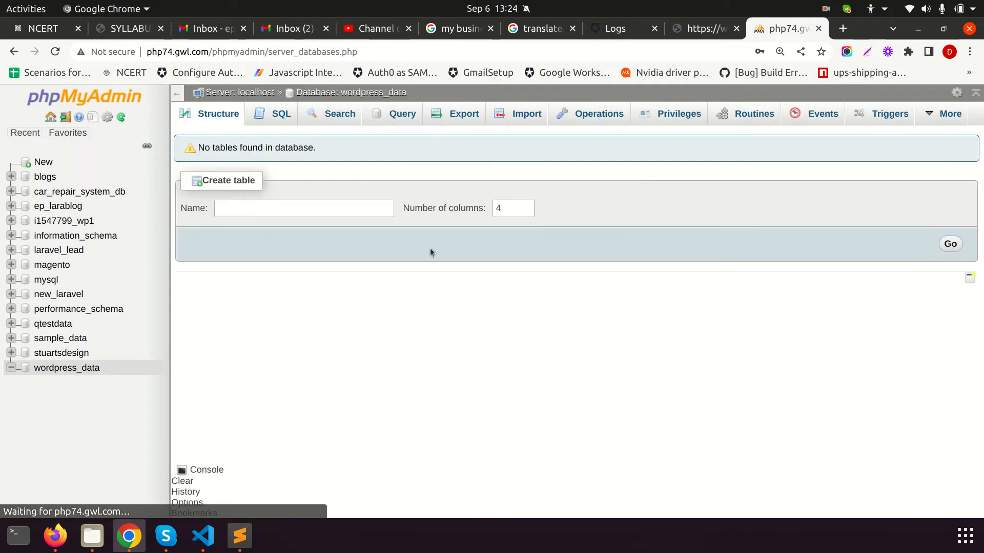
pyautogui.moveTo(410, 95); pyautogui.dragTo(342, 95)
# Search for 'download wordpress' and open the official wordpress.org download page
pyautogui.click(719, 32)
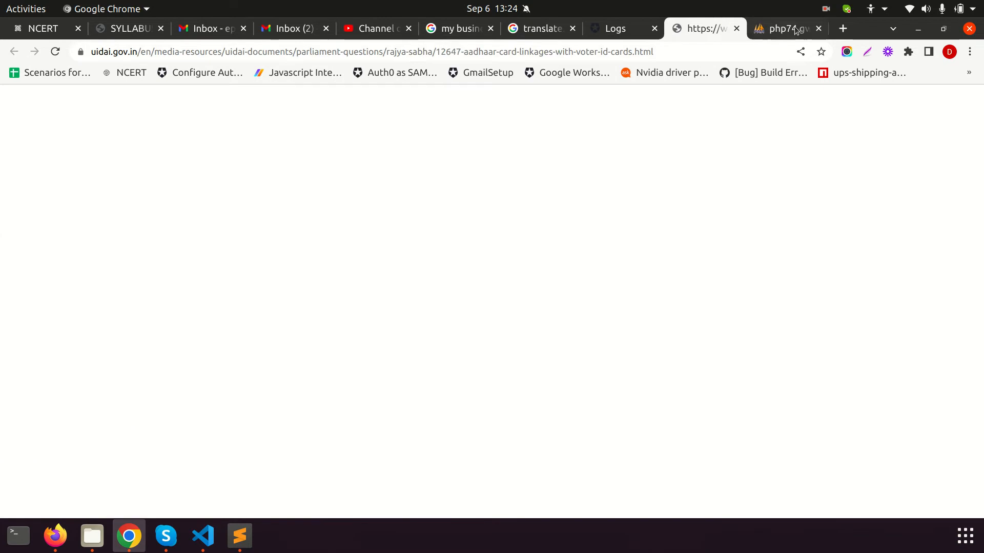
pyautogui.click(391, 52)
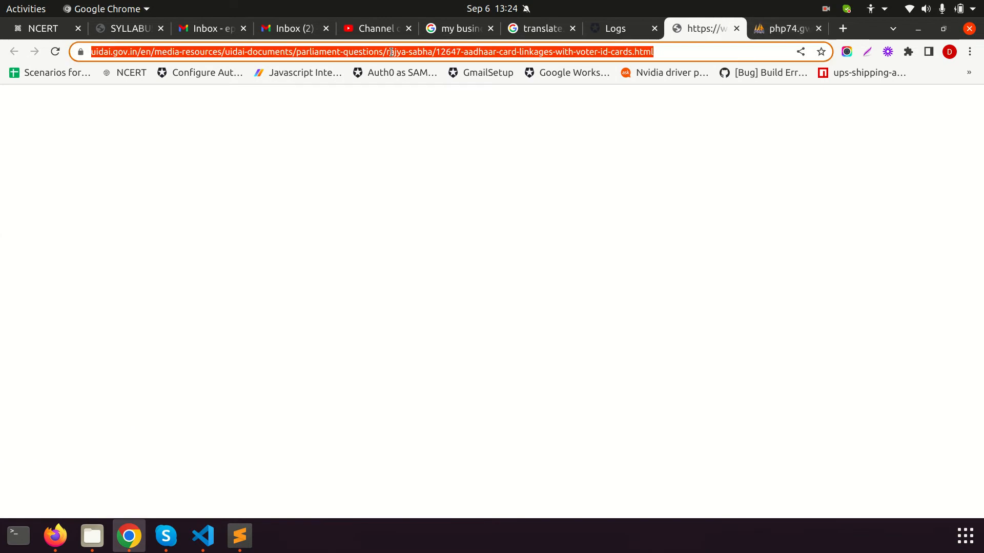
pyautogui.write('win')
pyautogui.press('BackSpace')
pyautogui.press('BackSpace')
pyautogui.press('BackSpace')
pyautogui.press('BackSpace')
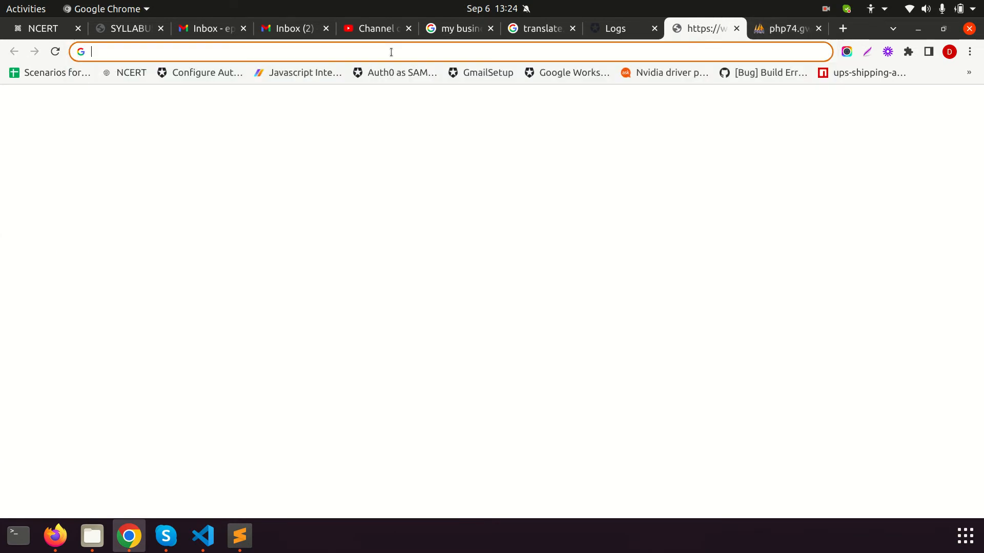
pyautogui.write('download wor')
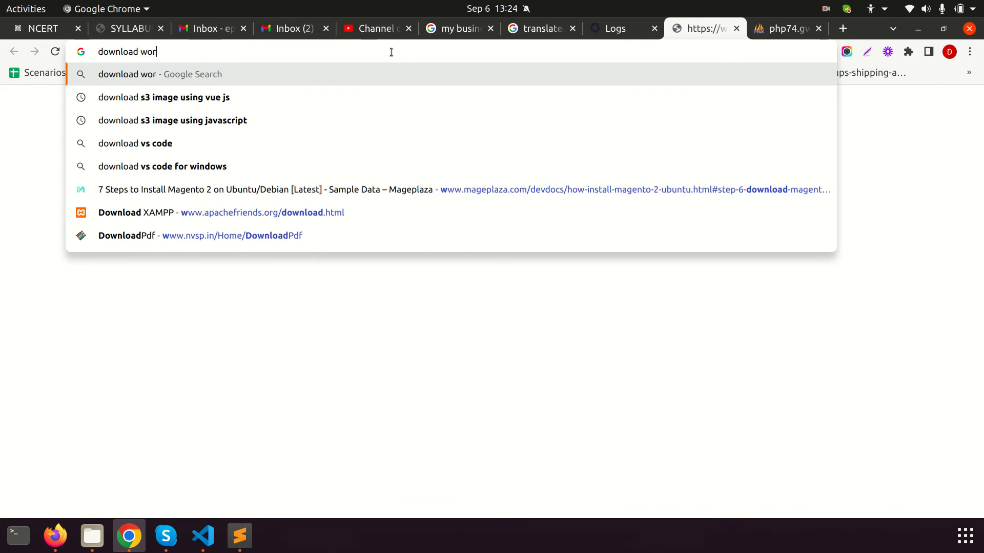
pyautogui.write('dpress')
pyautogui.press('Return')
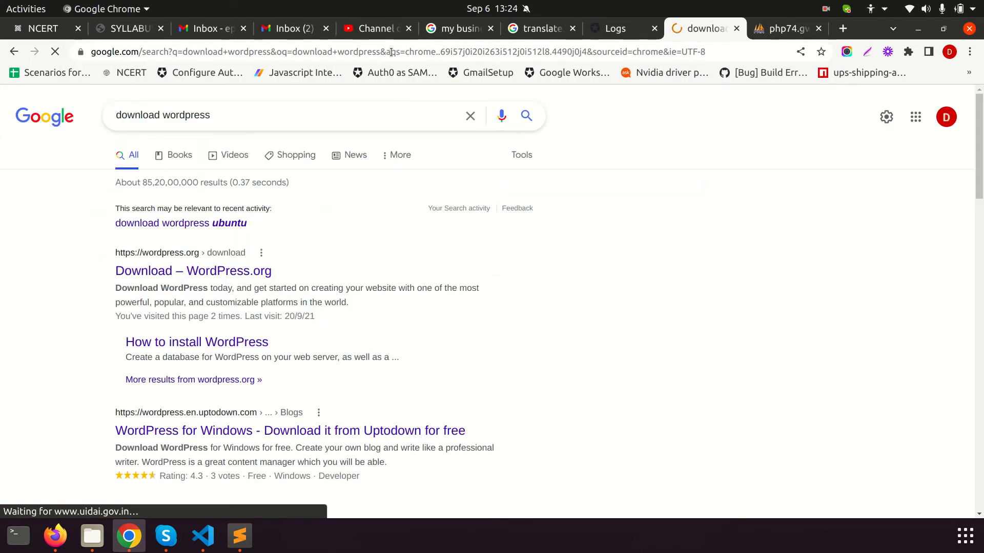
pyautogui.click(221, 270)
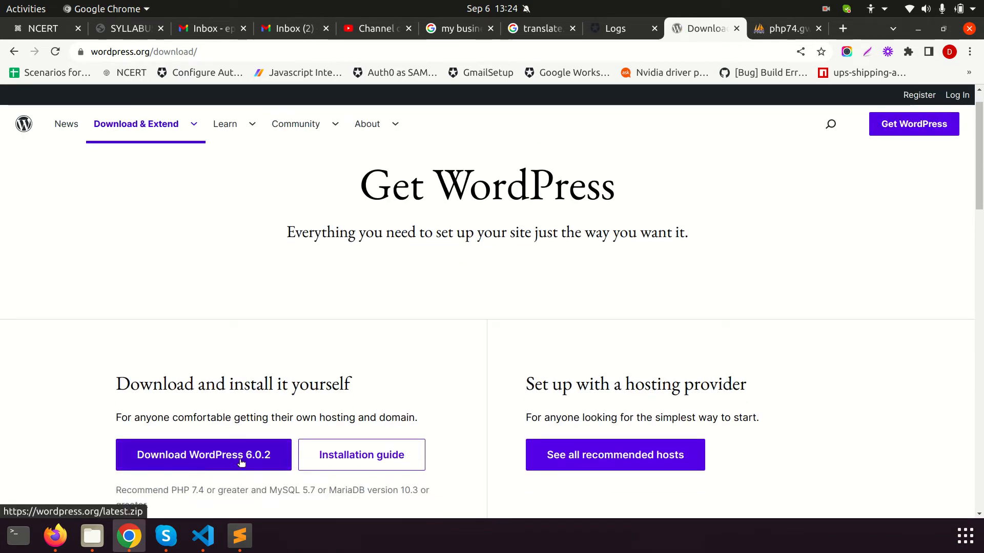
# Download WordPress 6.0.2 and dismiss the thank-you message
pyautogui.scroll(-5, 349, 411)
pyautogui.scroll(5, 731, 261)
pyautogui.scroll(-15, 298, 235)
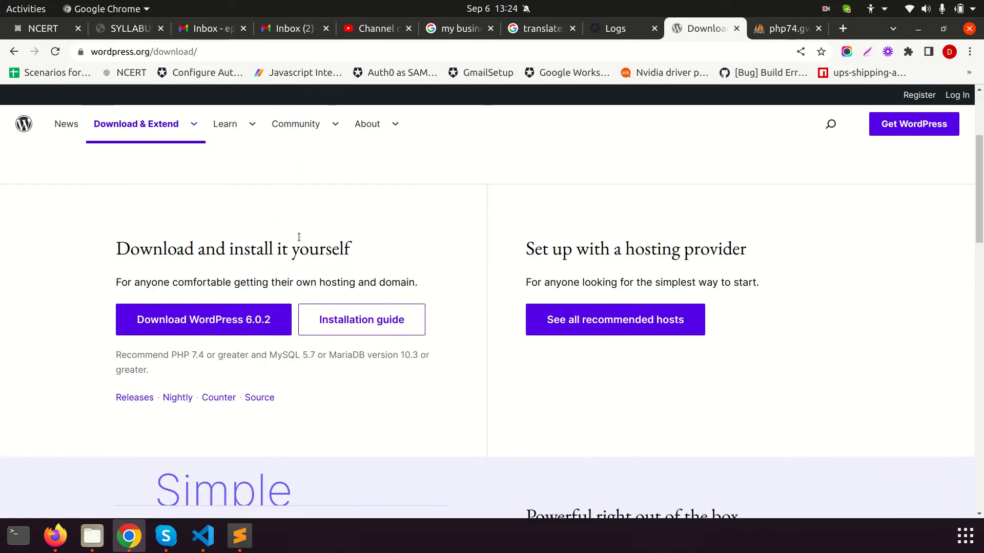
pyautogui.scroll(-3, 472, 330)
pyautogui.scroll(15, 422, 335)
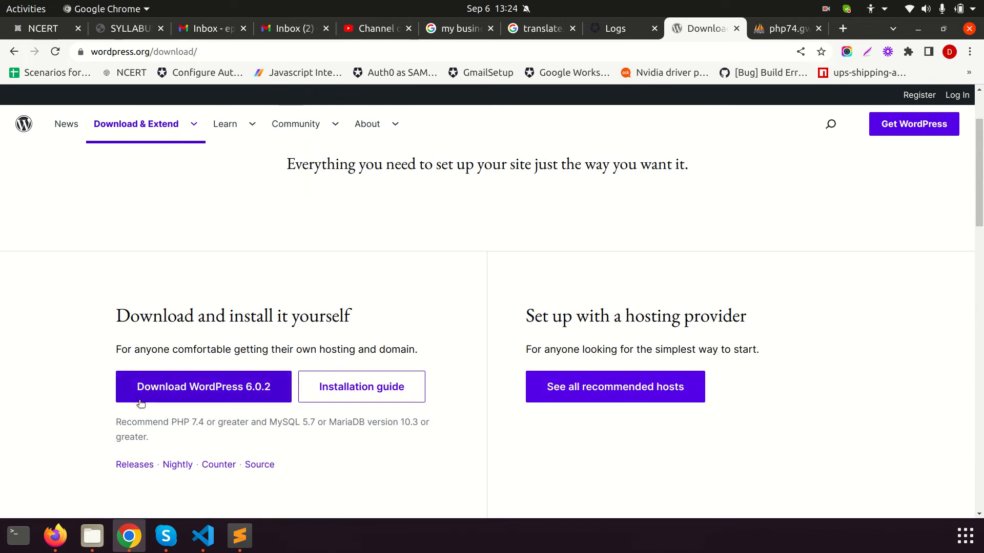
pyautogui.click(219, 389)
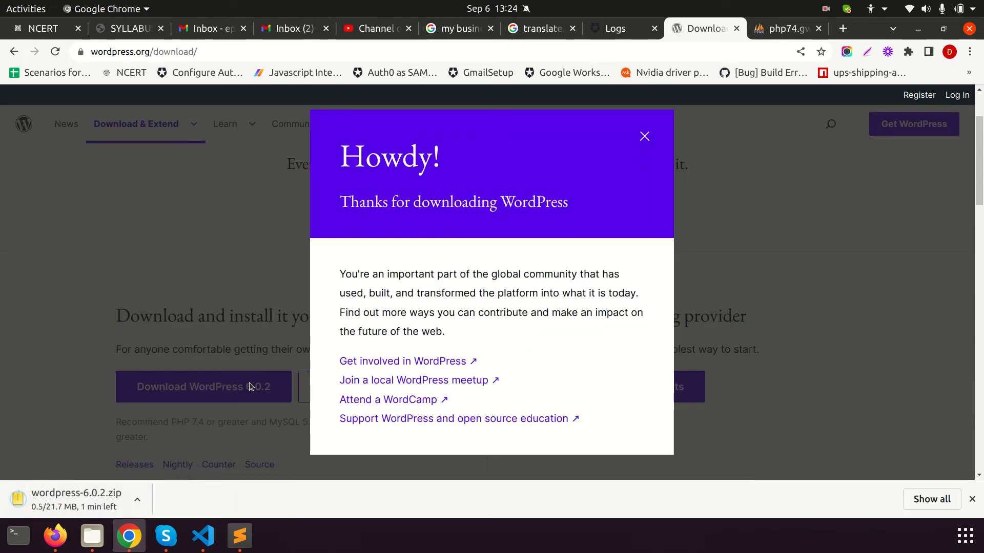
pyautogui.scroll(-2, 136, 405)
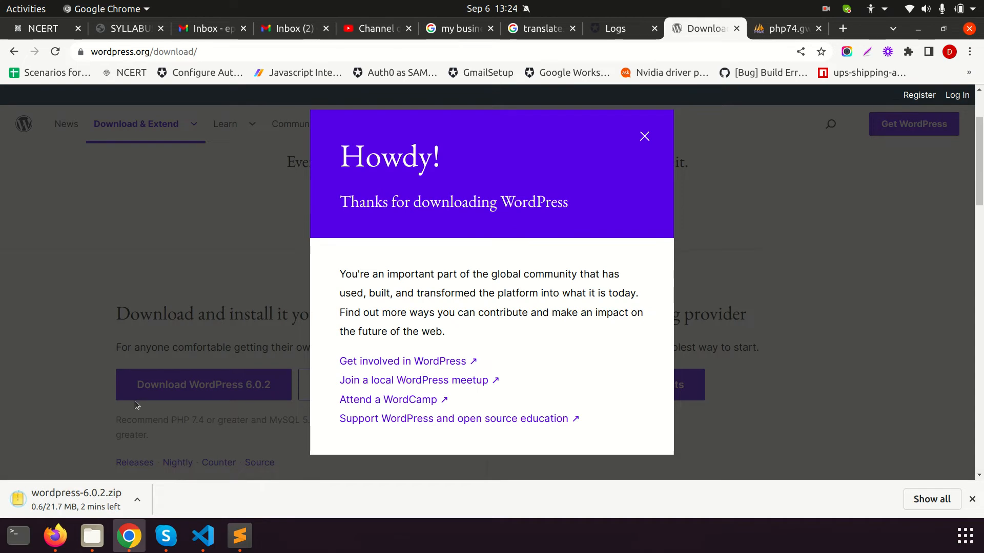
pyautogui.click(644, 137)
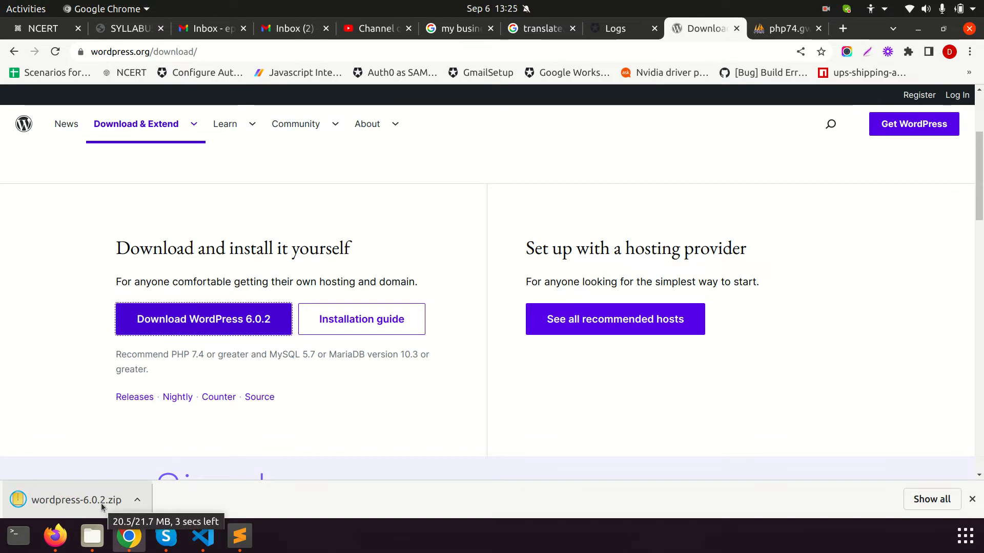
# Show the downloaded wordpress-6.0.2.zip in its folder and return to Files
pyautogui.rightClick(68, 493)
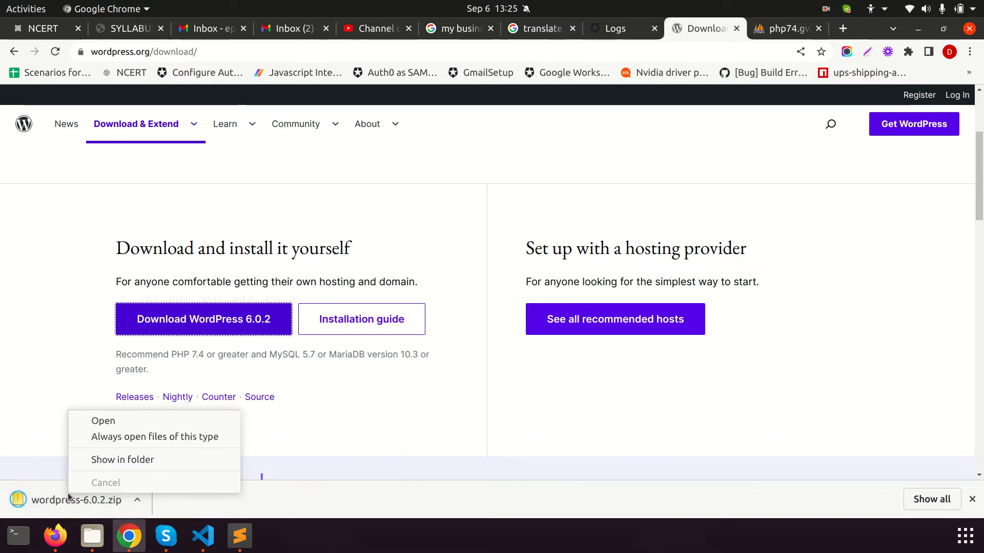
pyautogui.click(99, 460)
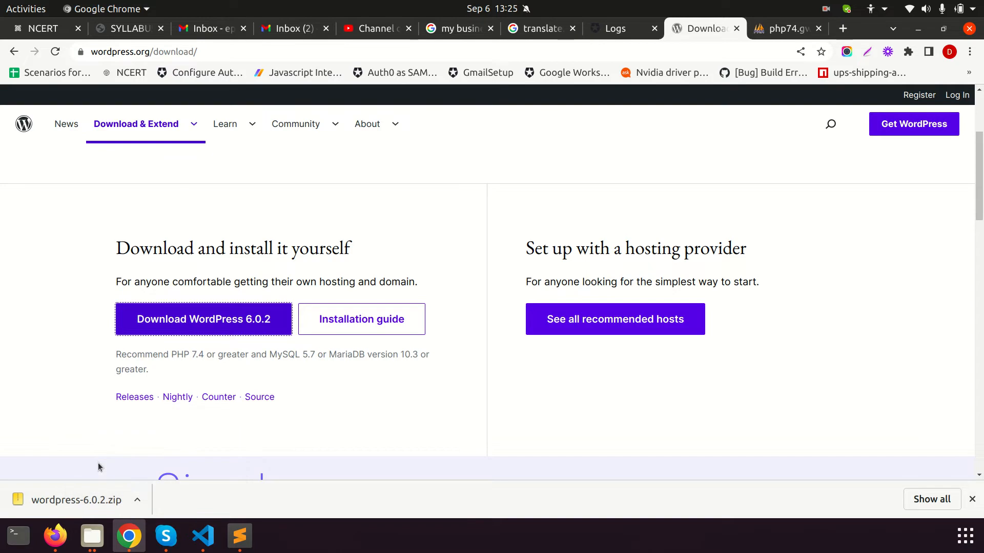
pyautogui.click(88, 538)
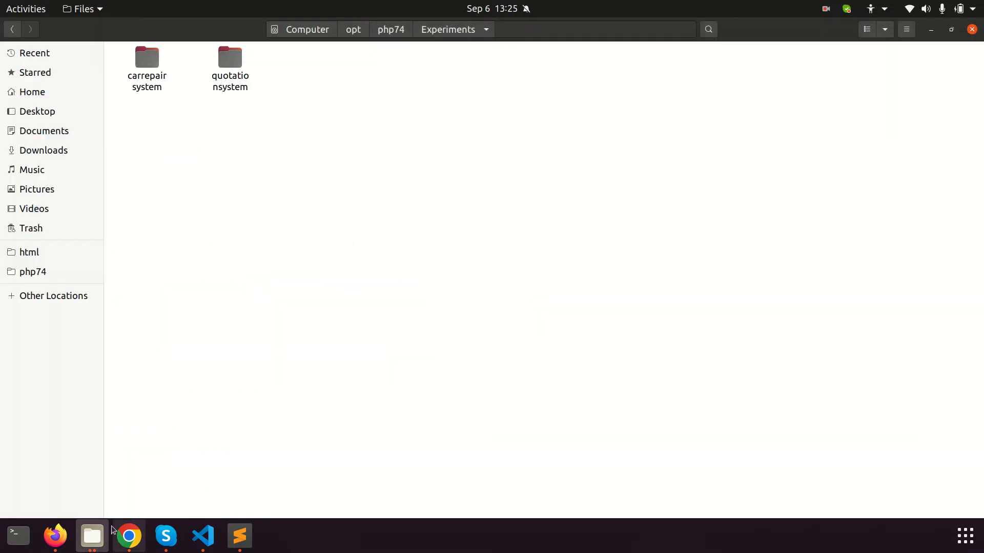
# Paste wordpress-6.0.2.zip from Downloads into the Experiments folder
pyautogui.click(105, 533)
pyautogui.click(195, 470)
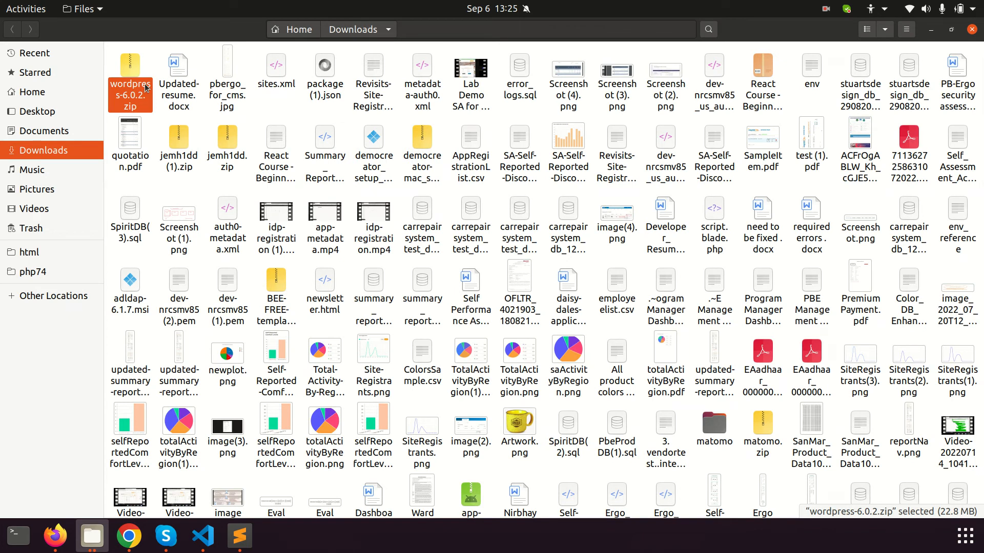
pyautogui.click(92, 536)
pyautogui.click(61, 466)
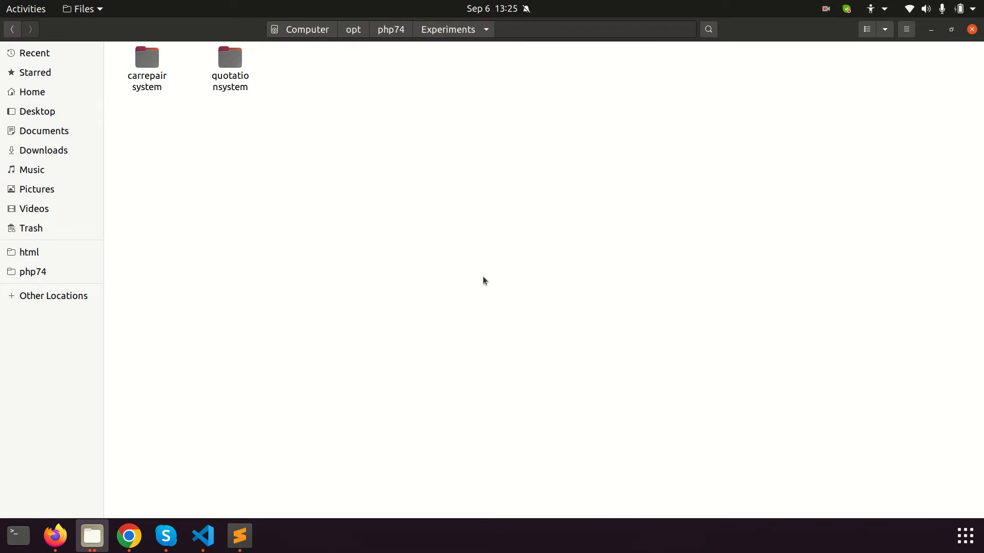
pyautogui.hotkey('ctrl', 'v')
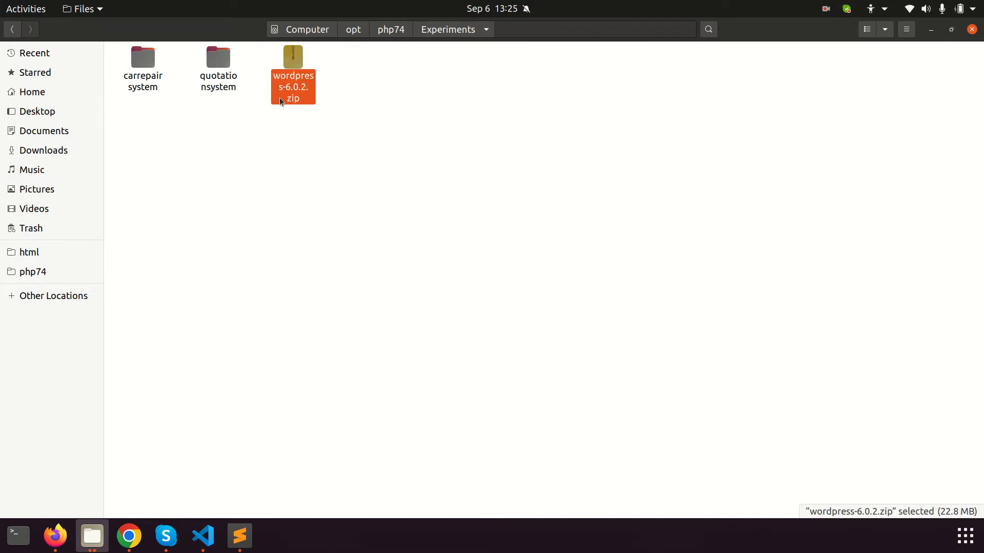
# Extract the zip there into a wordpress-6.0.2 folder, cancelling the rename
pyautogui.rightClick(290, 81)
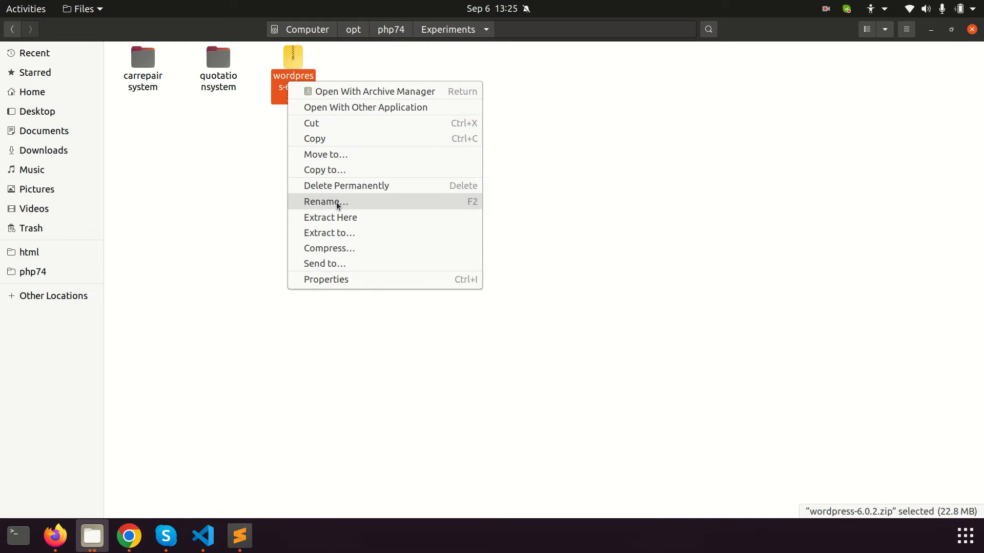
pyautogui.click(339, 211)
pyautogui.click(281, 74)
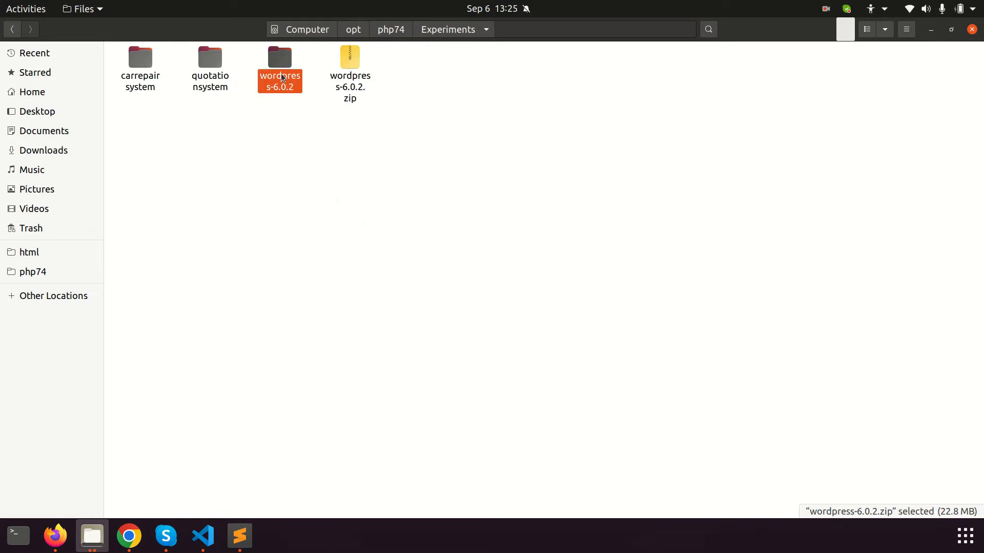
pyautogui.press('F2')
pyautogui.write('m')
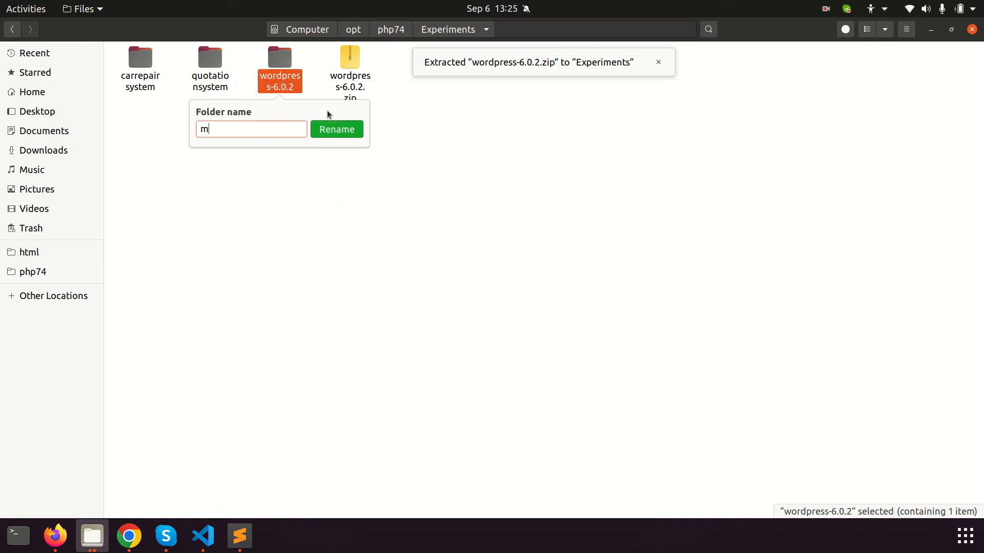
pyautogui.click(324, 161)
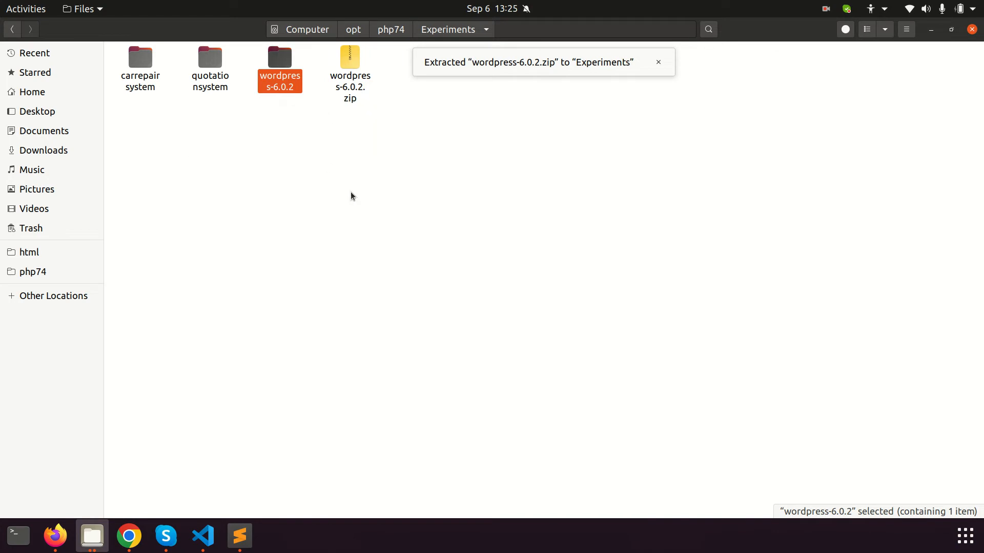
pyautogui.click(324, 161)
pyautogui.click(289, 60)
# Move the inner wordpress folder up into Experiments
pyautogui.doubleClick(288, 60)
pyautogui.click(151, 54)
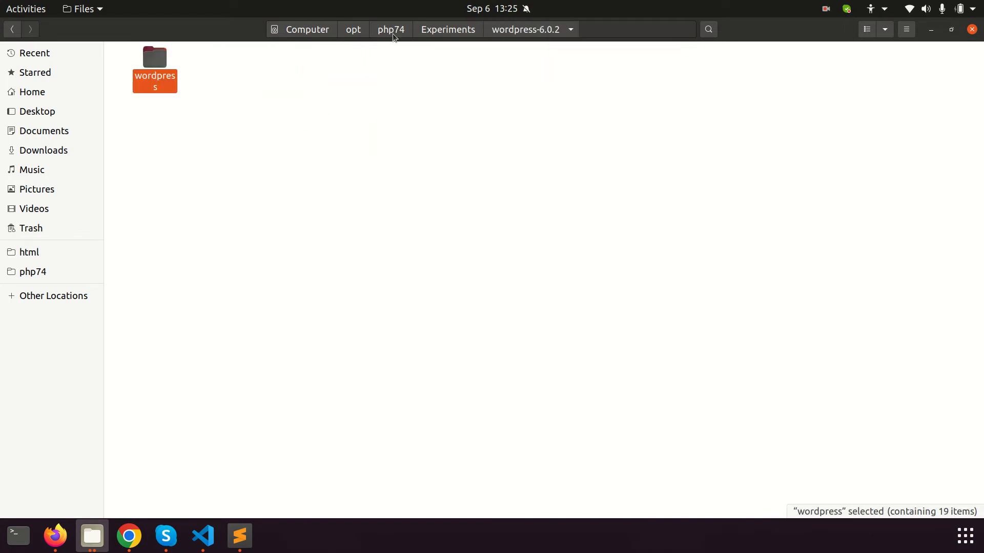
pyautogui.click(438, 31)
pyautogui.hotkey('ctrl', 'v')
# Permanently delete the empty wordpress-6.0.2 folder and the leftover zip
pyautogui.click(338, 73)
pyautogui.hotkey('shift', 'Delete')
pyautogui.press('Return')
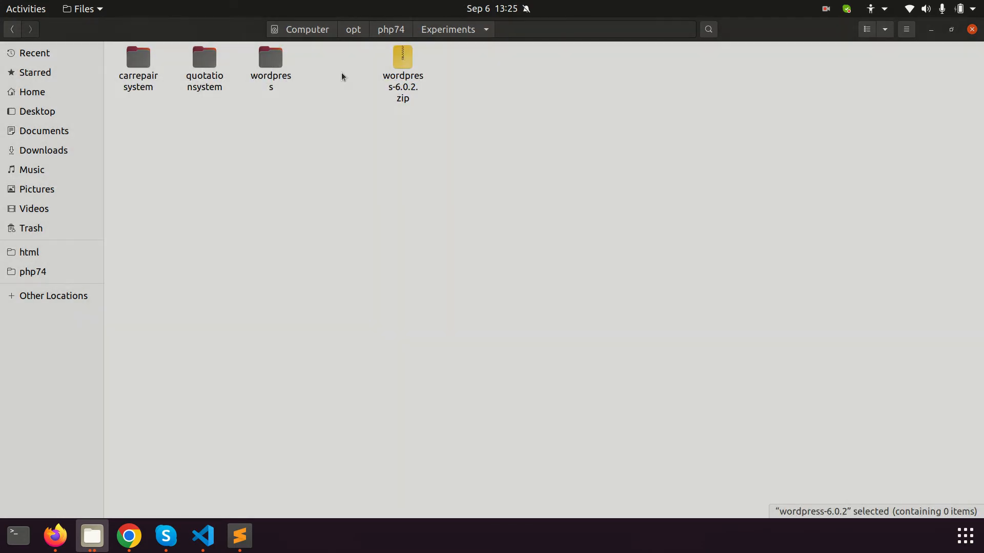
pyautogui.click(360, 90)
pyautogui.hotkey('shift', 'Delete')
pyautogui.press('Return')
# Rename the wordpress folder to my-website and open it
pyautogui.click(301, 72)
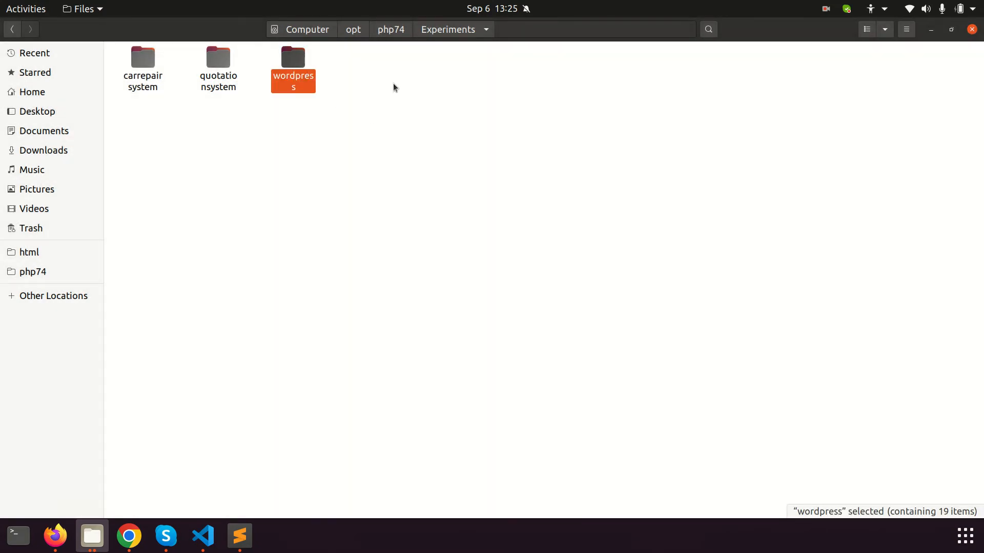
pyautogui.press('F2')
pyautogui.write('my-website')
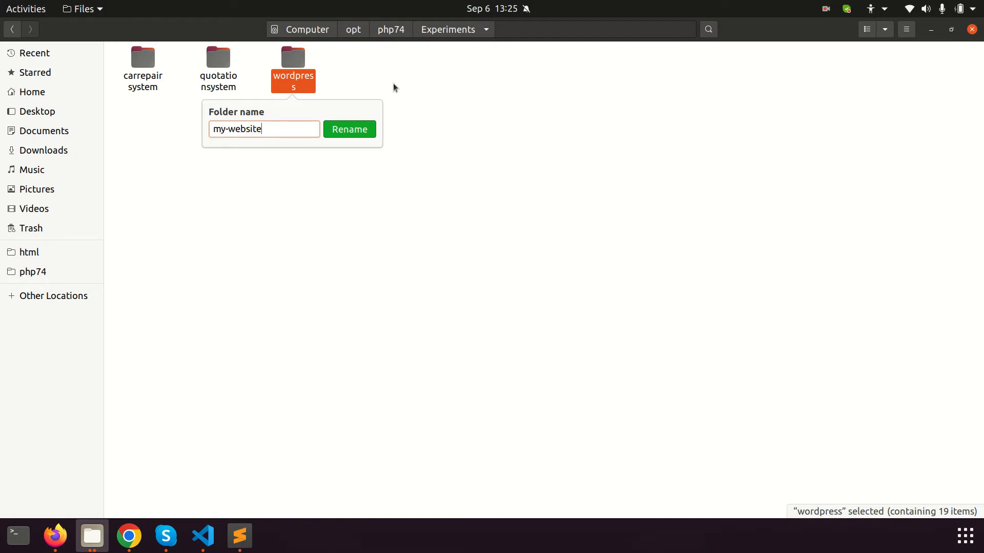
pyautogui.click(346, 127)
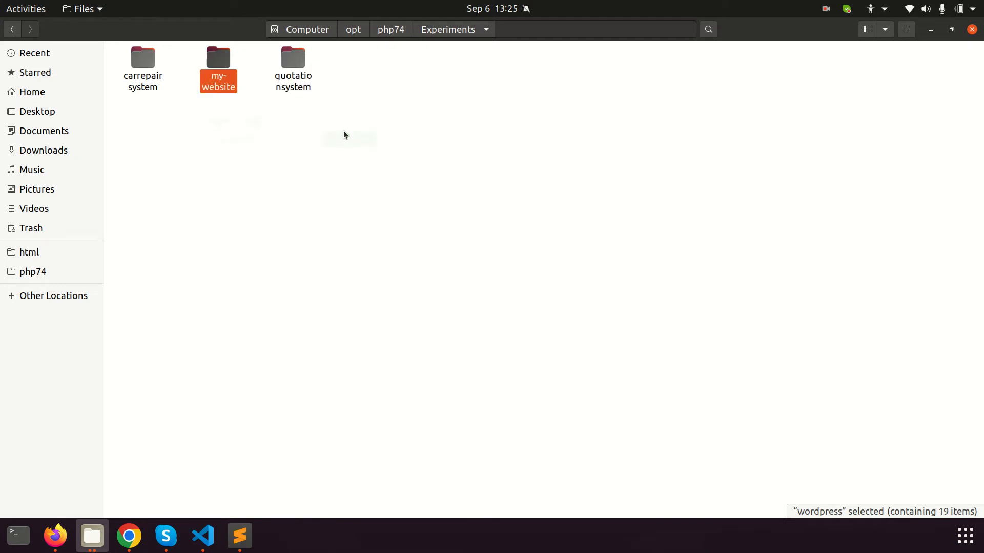
pyautogui.doubleClick(222, 63)
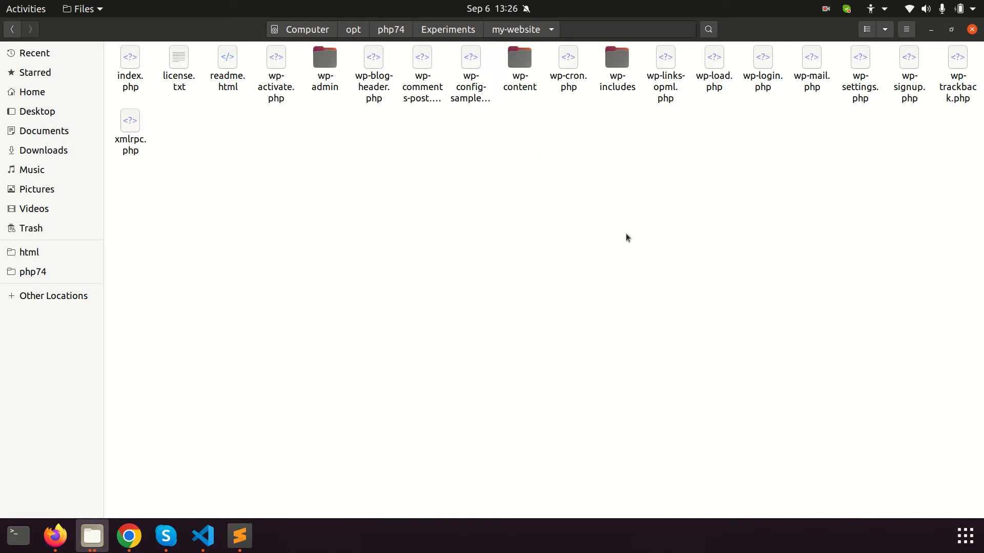
# Duplicate wp-config-sample.php in my-website and rename the copy to wp-config.php
pyautogui.hotkey('alt', 'Up')
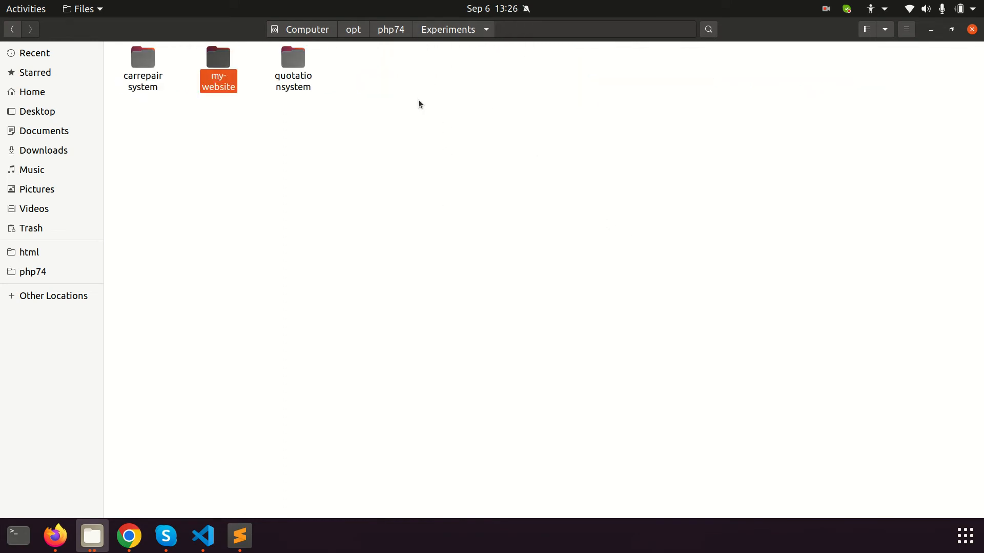
pyautogui.doubleClick(219, 71)
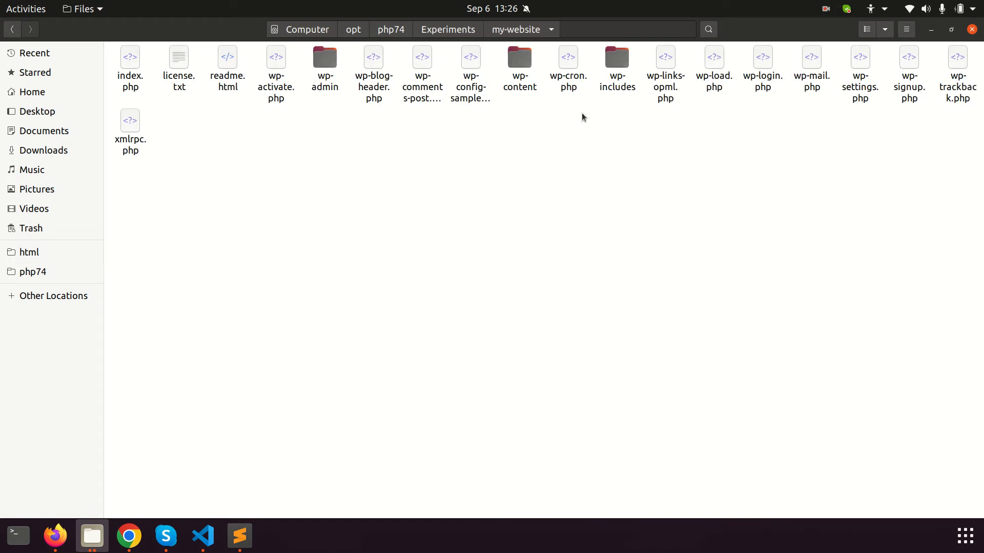
pyautogui.click(428, 106)
pyautogui.click(465, 85)
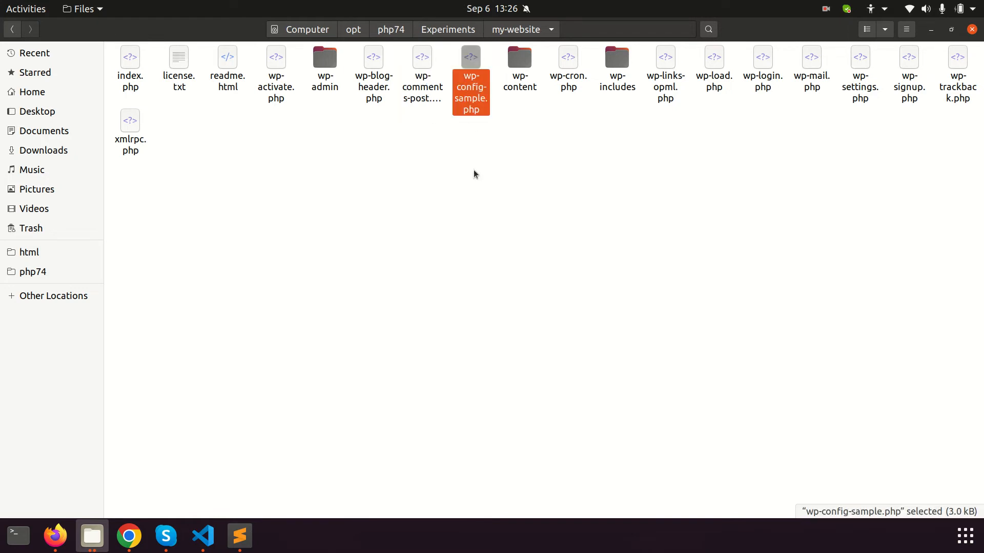
pyautogui.hotkey('ctrl', 'c')
pyautogui.hotkey('ctrl', 'v')
pyautogui.press('F2')
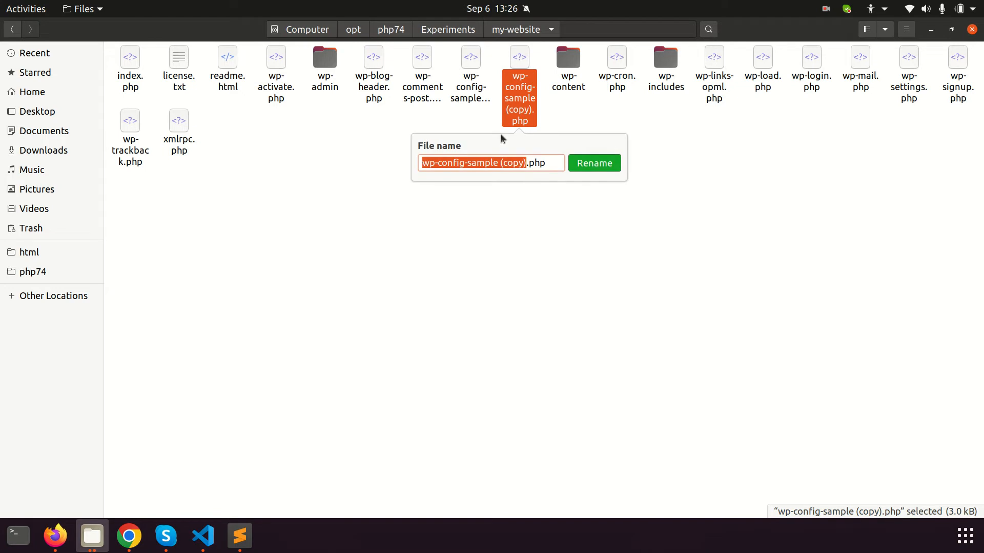
pyautogui.press('Right')
pyautogui.press('BackSpace')
pyautogui.press('BackSpace')
pyautogui.press('BackSpace')
pyautogui.press('BackSpace')
pyautogui.press('BackSpace')
pyautogui.press('BackSpace')
pyautogui.press('BackSpace')
pyautogui.press('BackSpace')
pyautogui.press('BackSpace')
pyautogui.press('BackSpace')
pyautogui.press('BackSpace')
pyautogui.press('BackSpace')
pyautogui.press('BackSpace')
pyautogui.press('BackSpace')
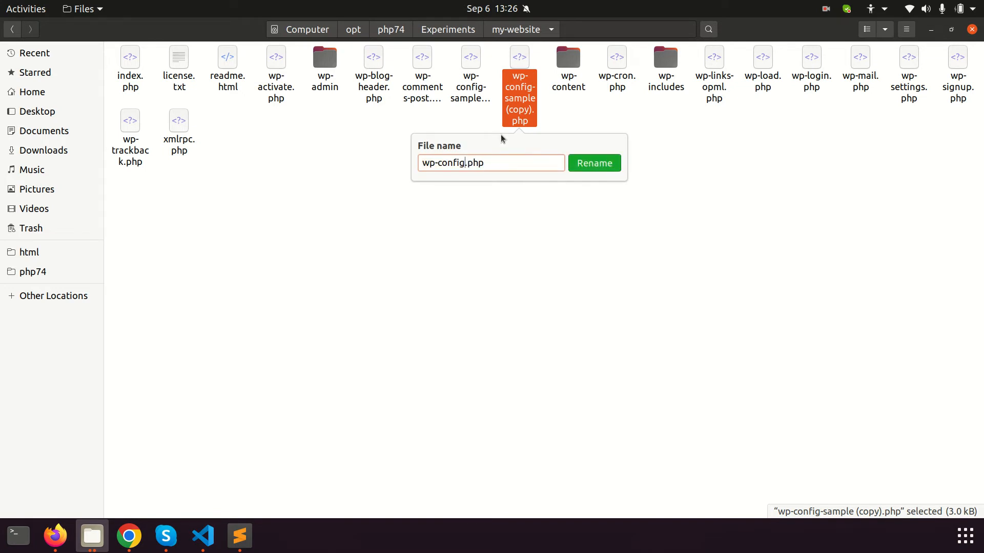
pyautogui.press('Return')
pyautogui.moveTo(470, 84); pyautogui.dragTo(267, 547)
# Open wp-config.php in Text Editor and go to the DB_NAME setting
pyautogui.doubleClick(470, 73)
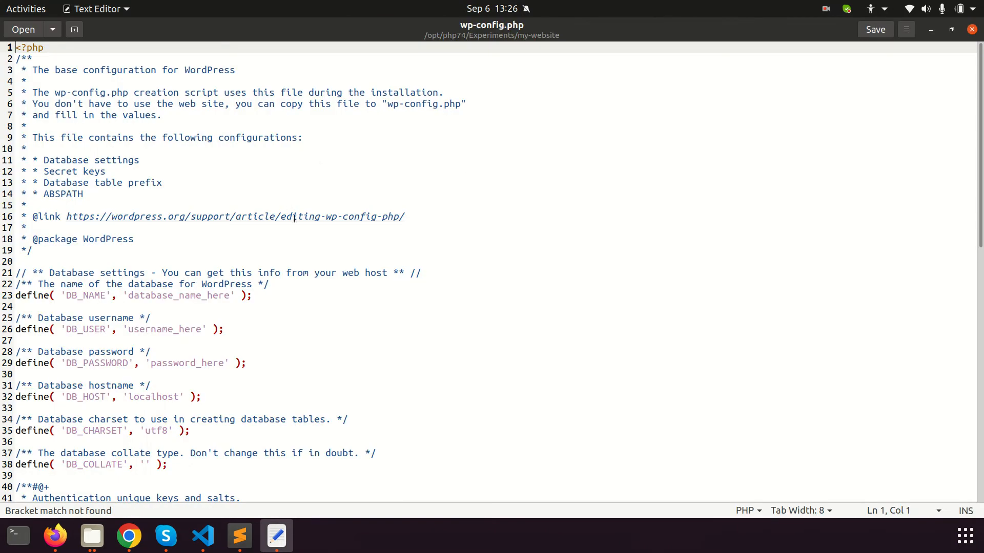
pyautogui.scroll(-5, 303, 265)
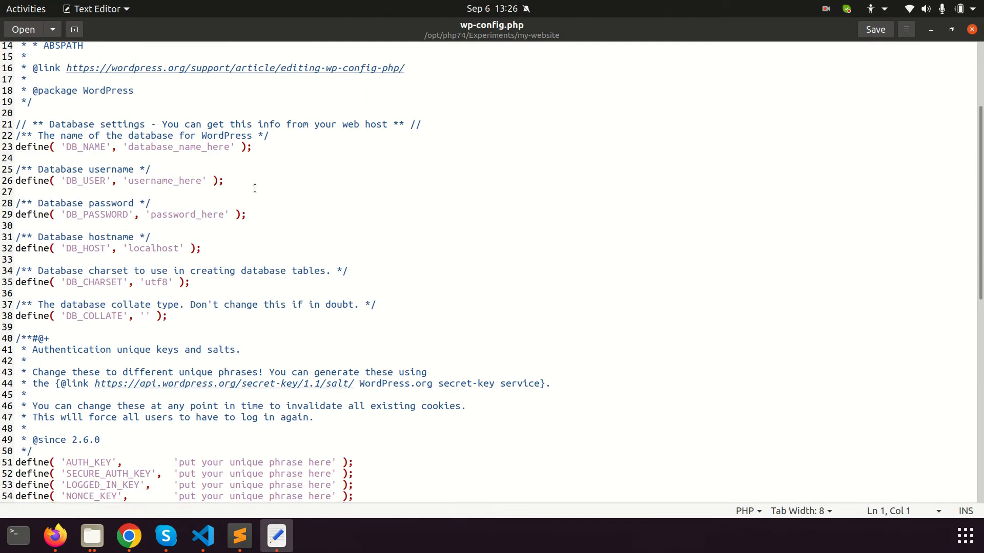
pyautogui.click(169, 148)
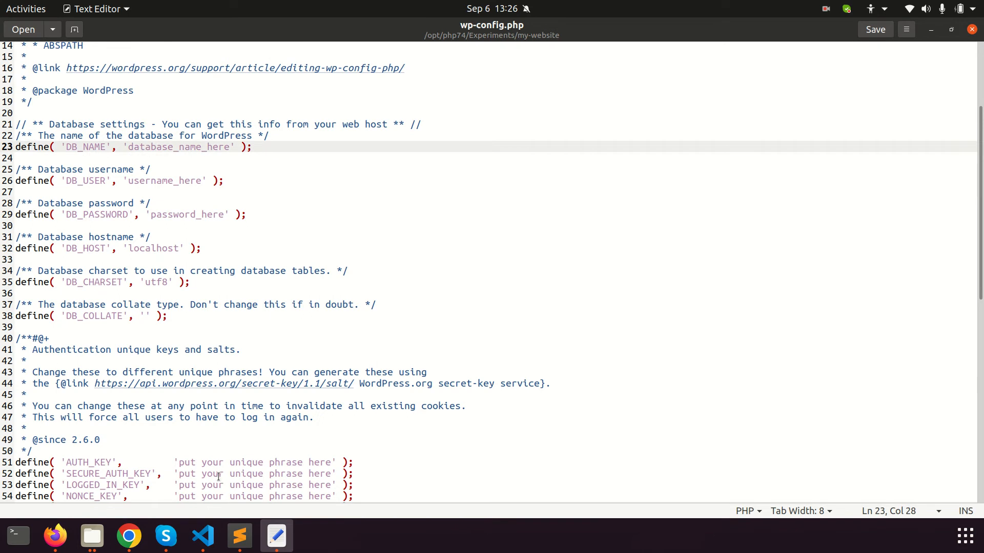
# Compare the DB settings with phpMyAdmin's wordpress_data page, then open a blank Chrome tab
pyautogui.click(129, 536)
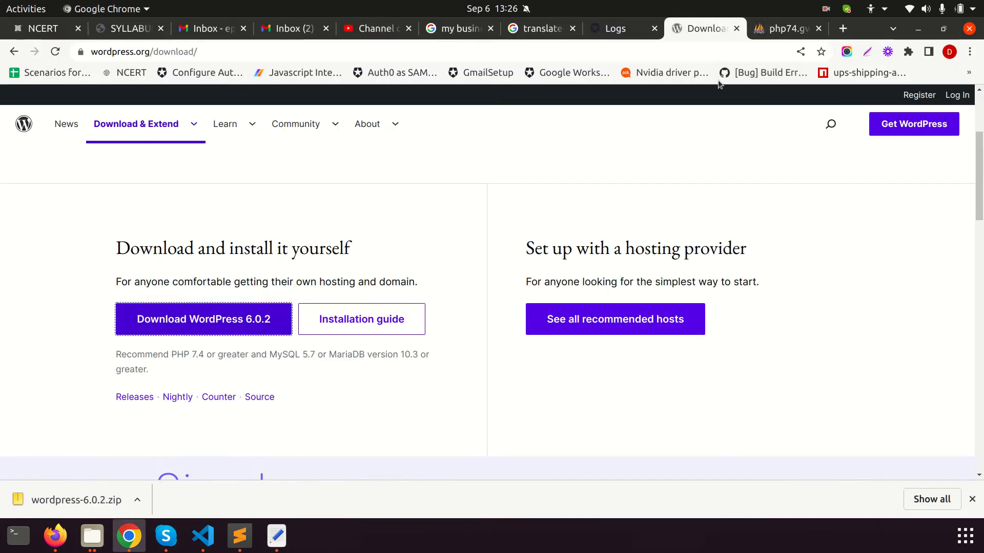
pyautogui.click(767, 33)
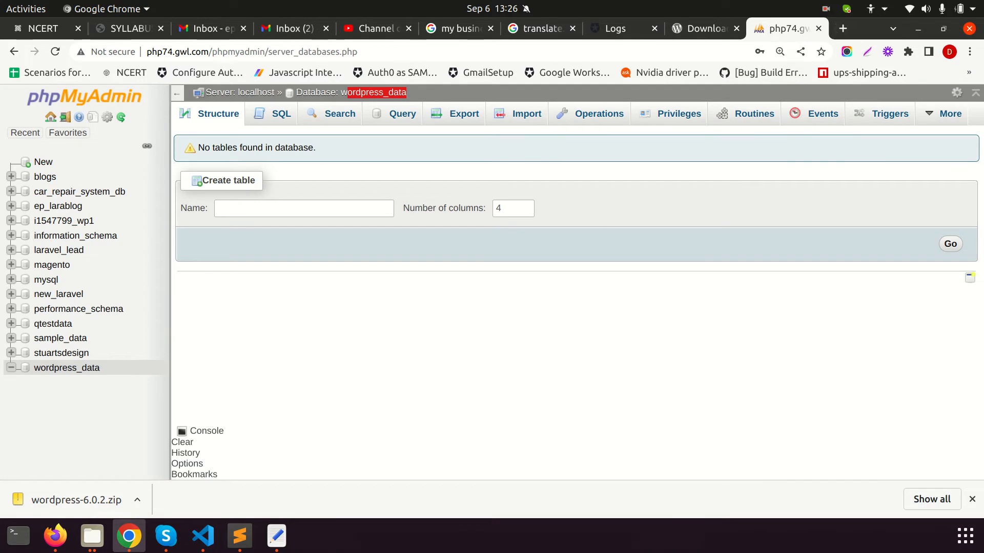
pyautogui.click(275, 536)
pyautogui.scroll(-5, 186, 292)
pyautogui.scroll(6, 211, 345)
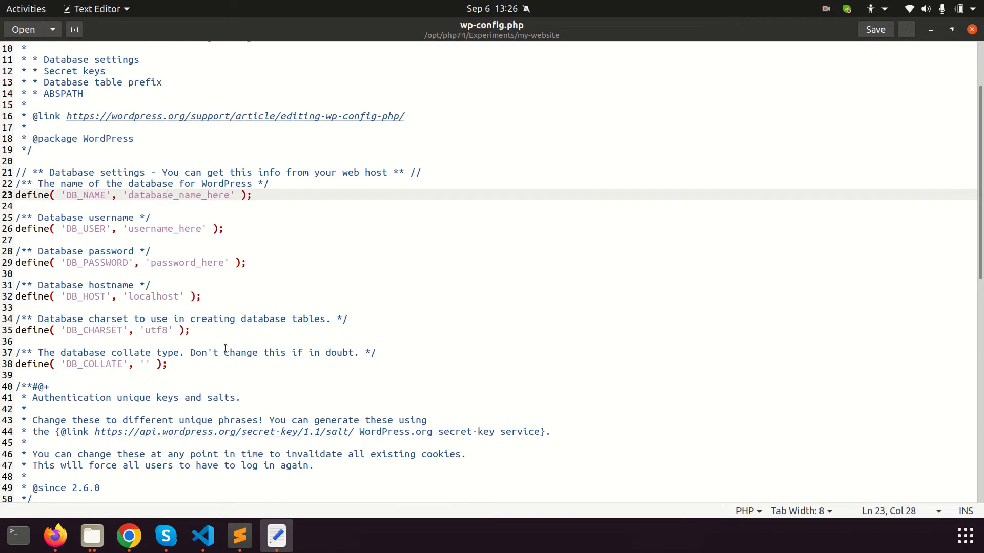
pyautogui.scroll(-15, 283, 358)
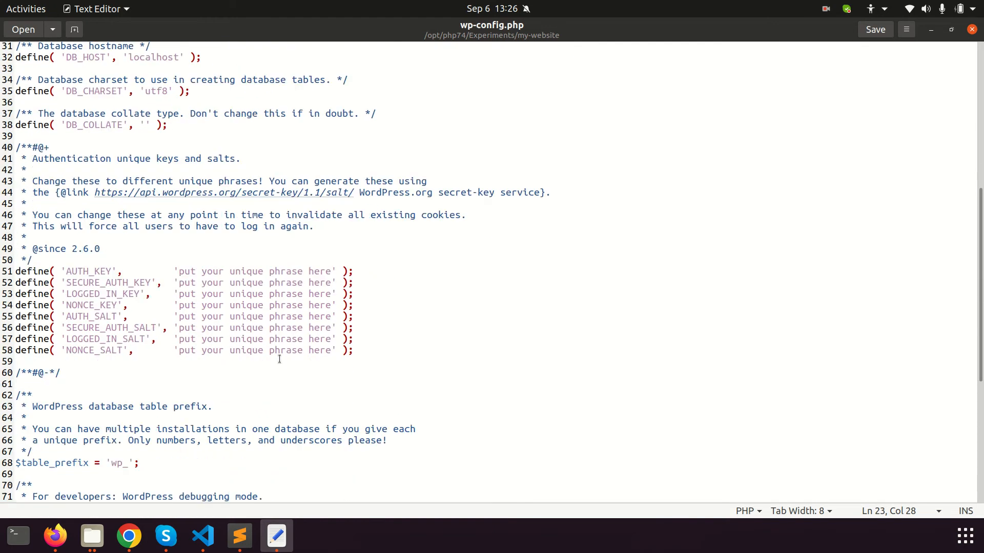
pyautogui.hotkey('alt', 'Tab')
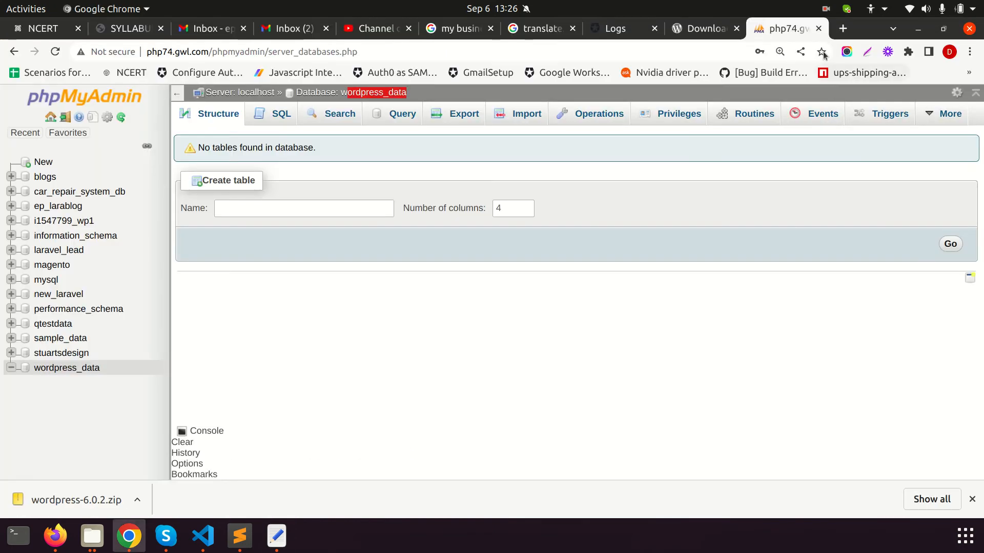
pyautogui.click(843, 28)
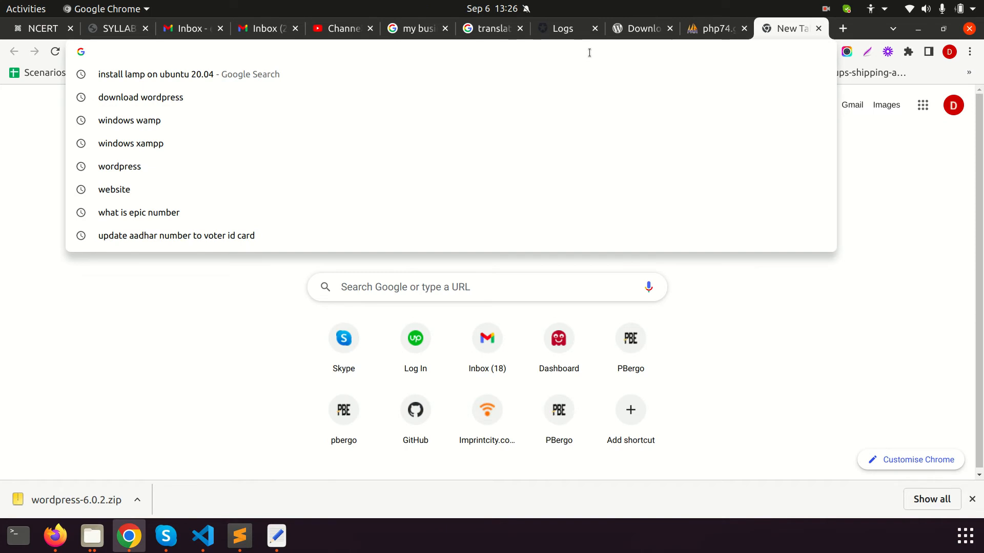
# Load php74.gwl.com/Experiments/my-website, copying the folder name my-website from Files
pyautogui.write('php74.gwl.com/')
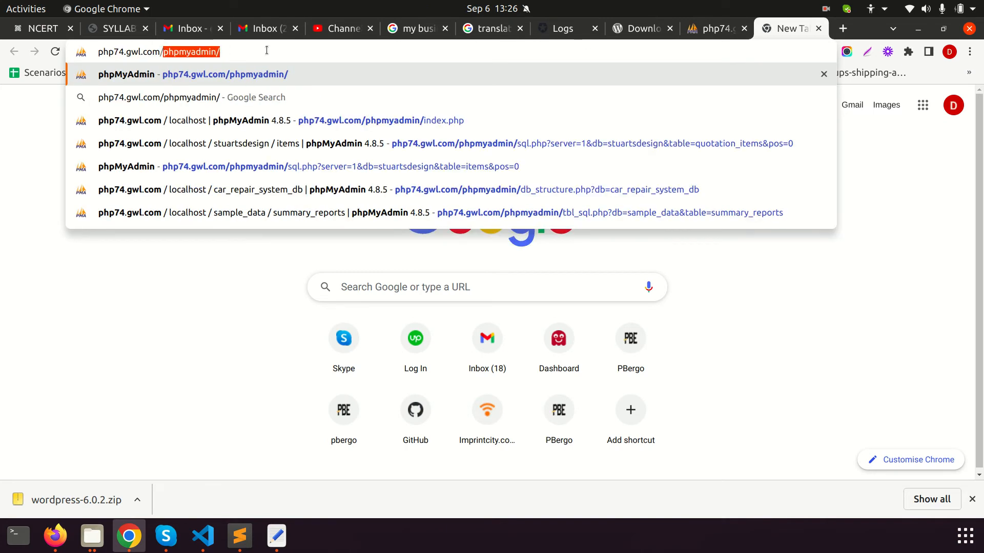
pyautogui.write('Exper')
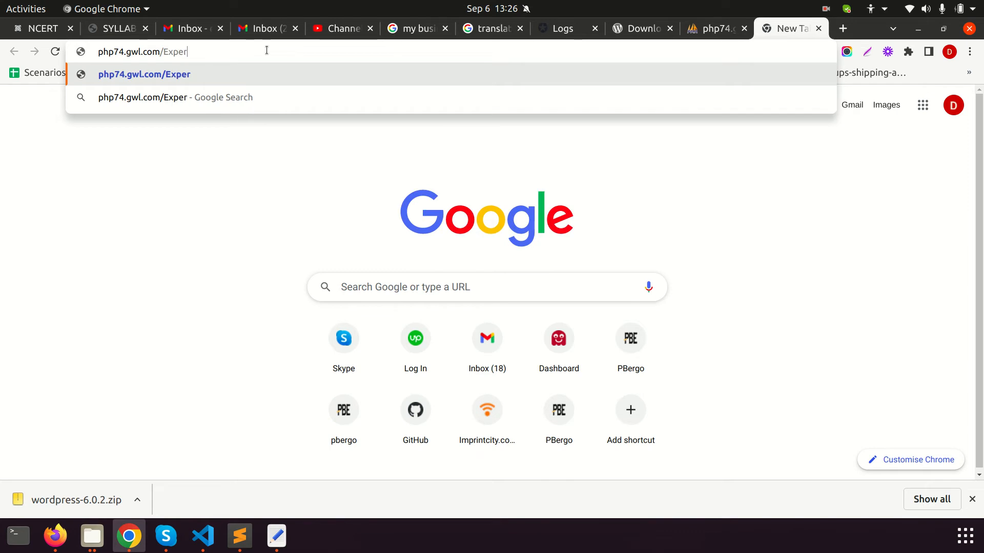
pyautogui.write('iments')
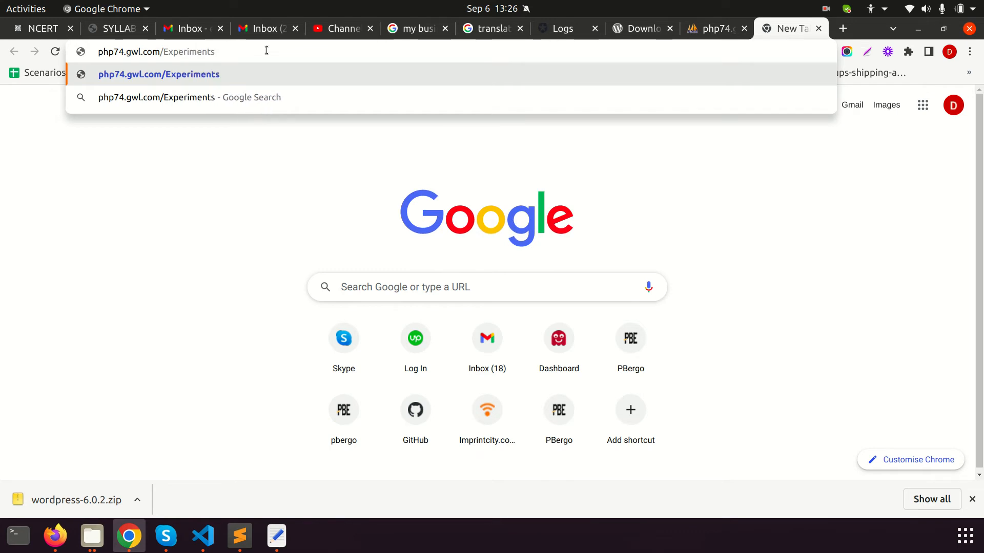
pyautogui.press('Return')
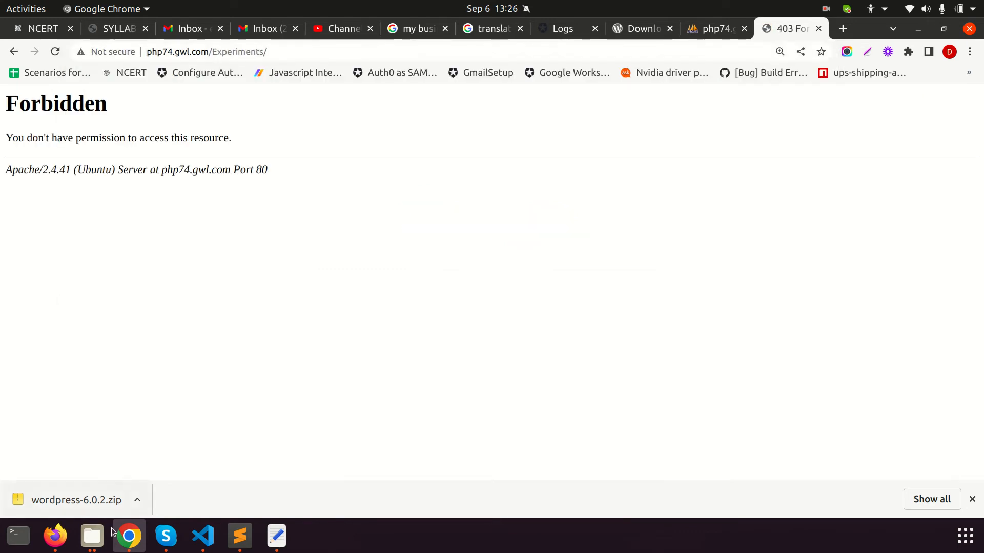
pyautogui.click(279, 51)
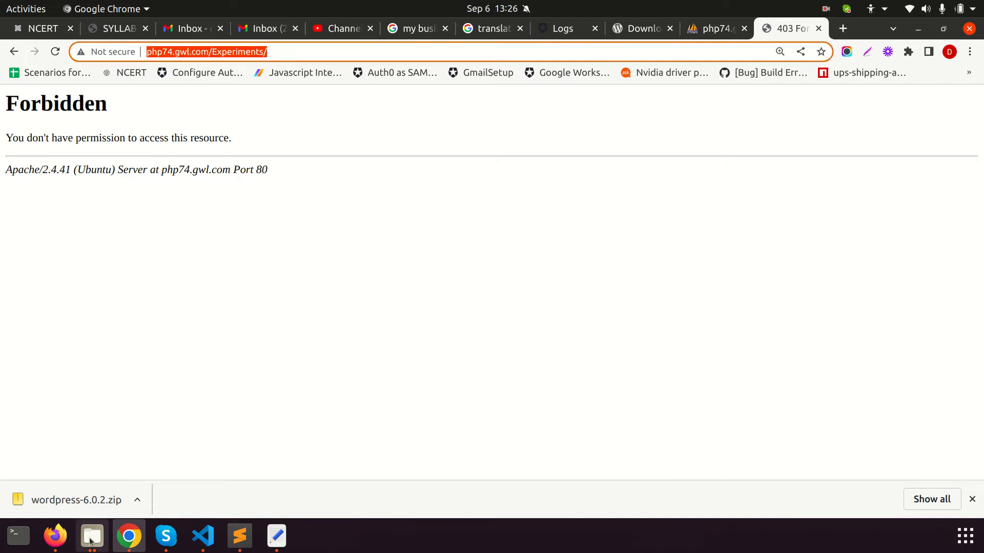
pyautogui.click(92, 536)
pyautogui.click(447, 31)
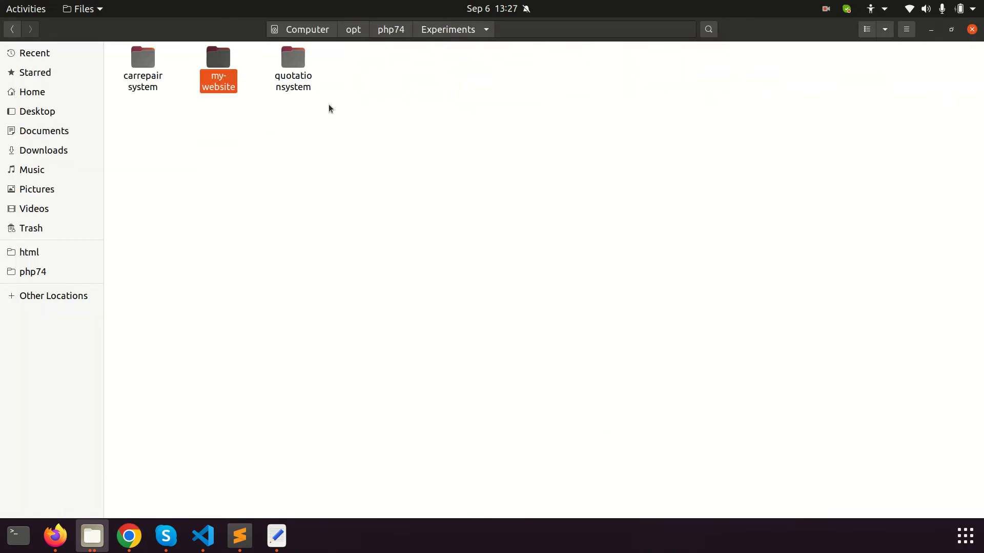
pyautogui.press('F2')
pyautogui.hotkey('ctrl', 'c')
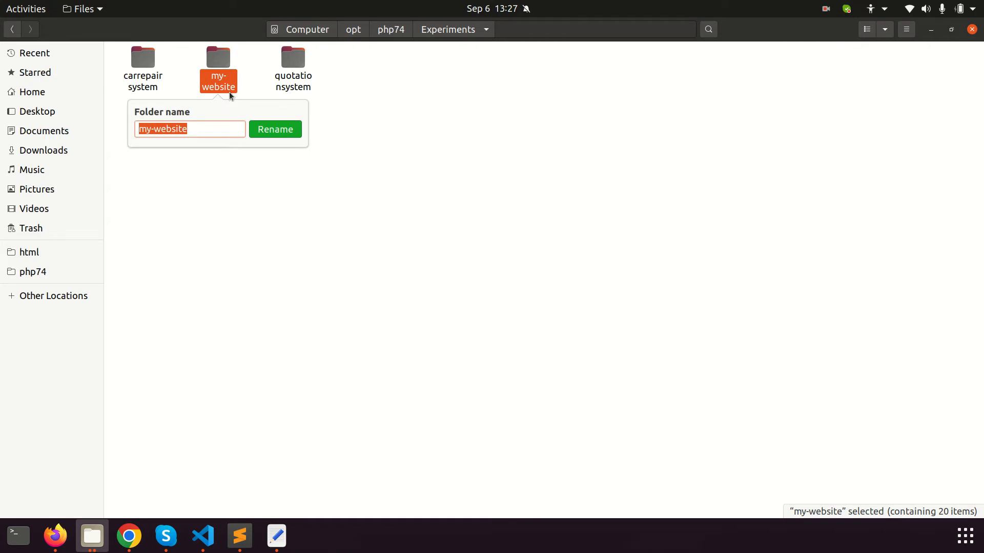
pyautogui.hotkey('alt', 'Tab')
pyautogui.press('End')
pyautogui.hotkey('ctrl', 'v')
pyautogui.press('Return')
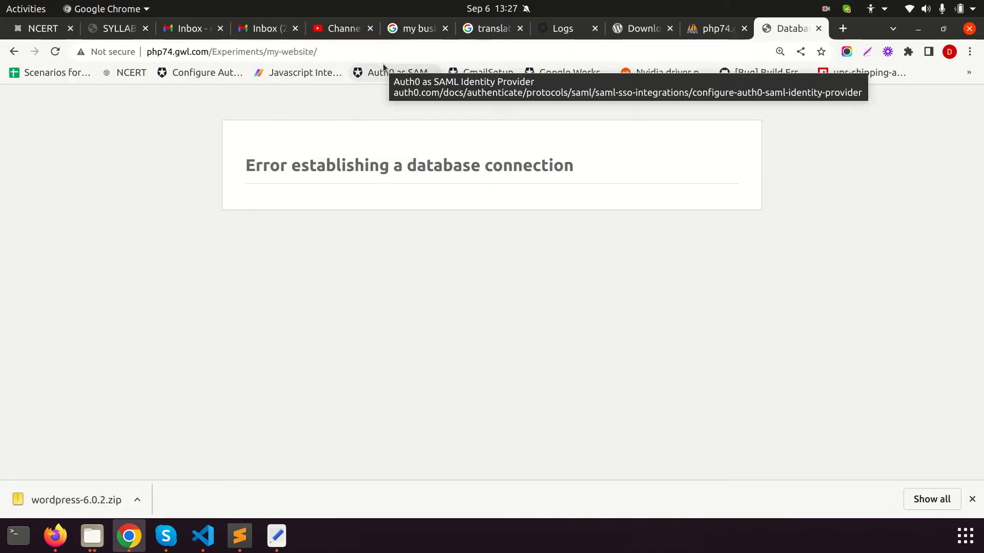
# Highlight the 'Error establishing a database connection' message and my-website in the address
pyautogui.moveTo(247, 167); pyautogui.dragTo(577, 174)
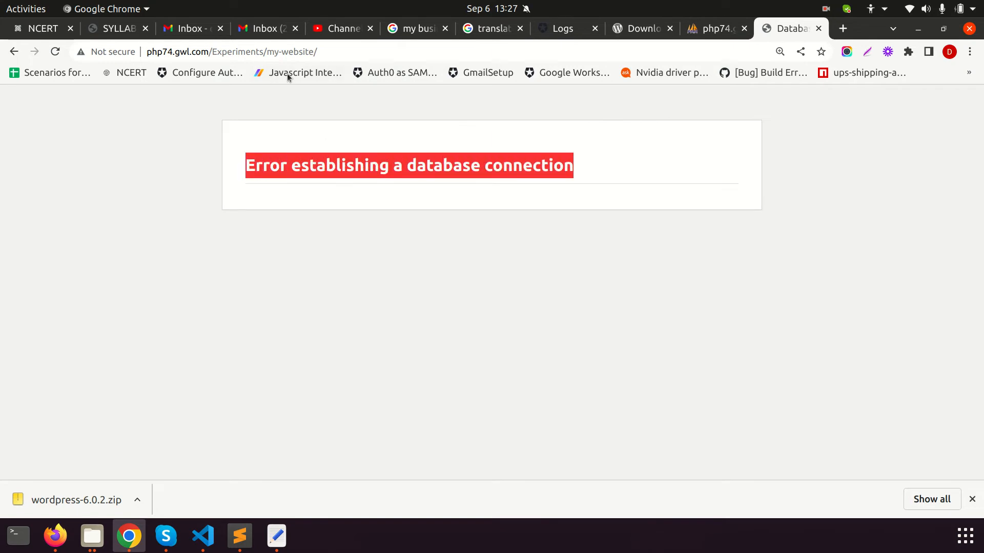
pyautogui.moveTo(266, 52); pyautogui.dragTo(314, 53)
pyautogui.click(182, 266)
pyautogui.moveTo(247, 167); pyautogui.dragTo(559, 185)
# Set DB_NAME in wp-config.php to wordpress_data, copied from phpMyAdmin
pyautogui.click(277, 536)
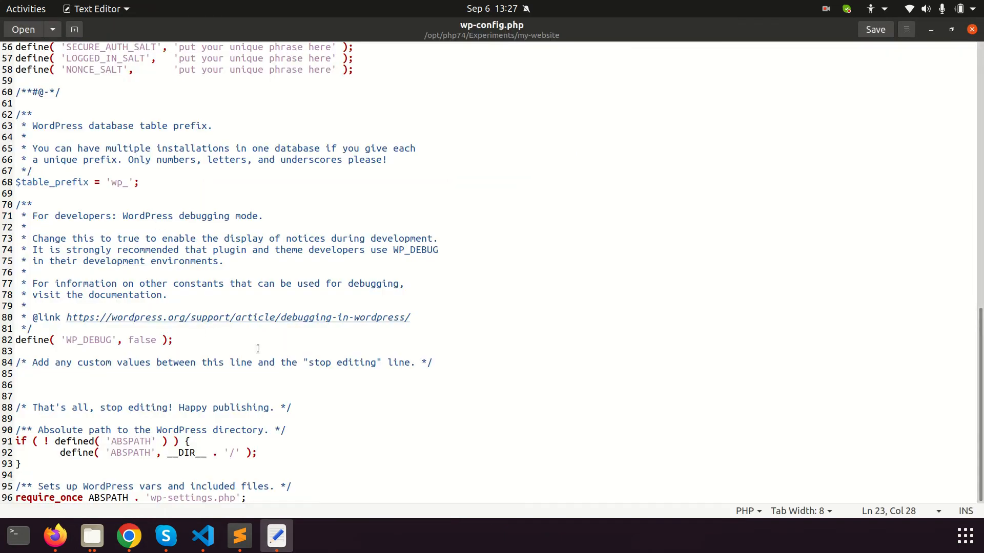
pyautogui.scroll(14, 197, 321)
pyautogui.doubleClick(166, 294)
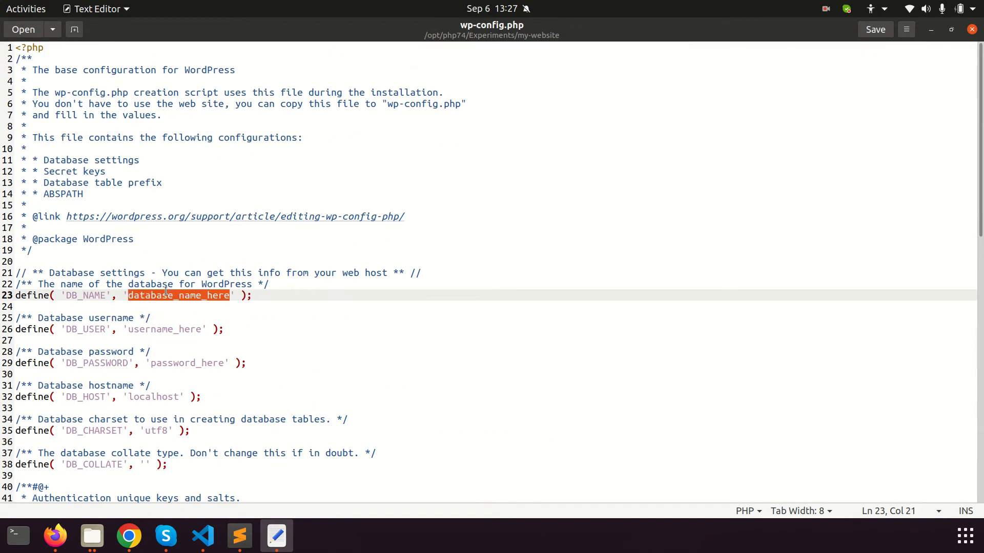
pyautogui.hotkey('alt', 'Tab')
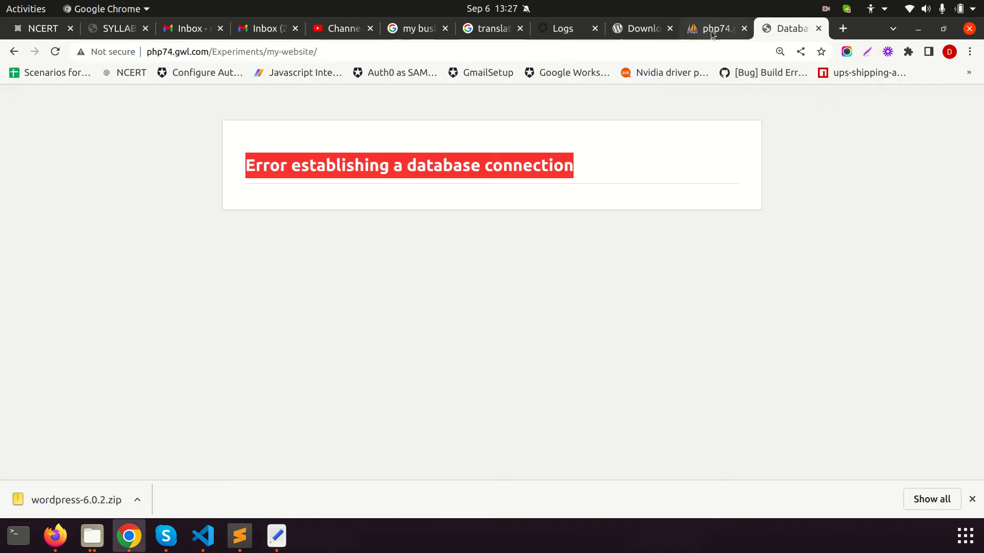
pyautogui.click(712, 28)
pyautogui.moveTo(433, 92); pyautogui.dragTo(341, 93)
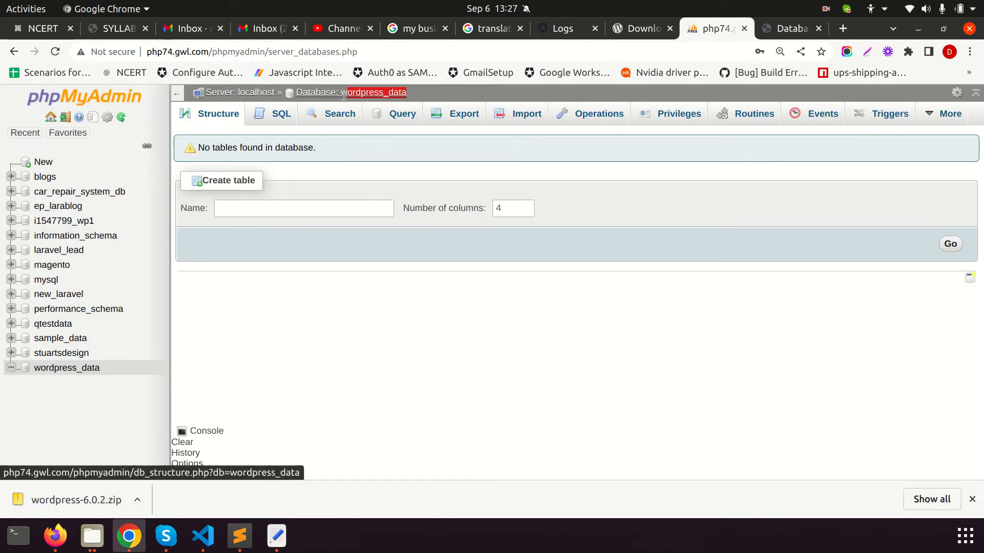
pyautogui.hotkey('ctrl', 'c')
pyautogui.hotkey('alt', 'Tab')
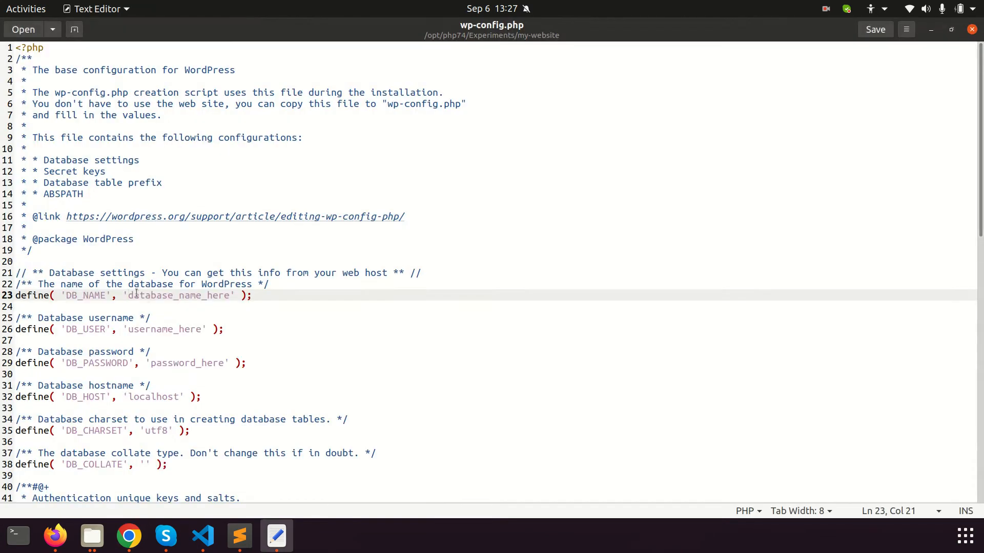
pyautogui.hotkey('ctrl', 'v')
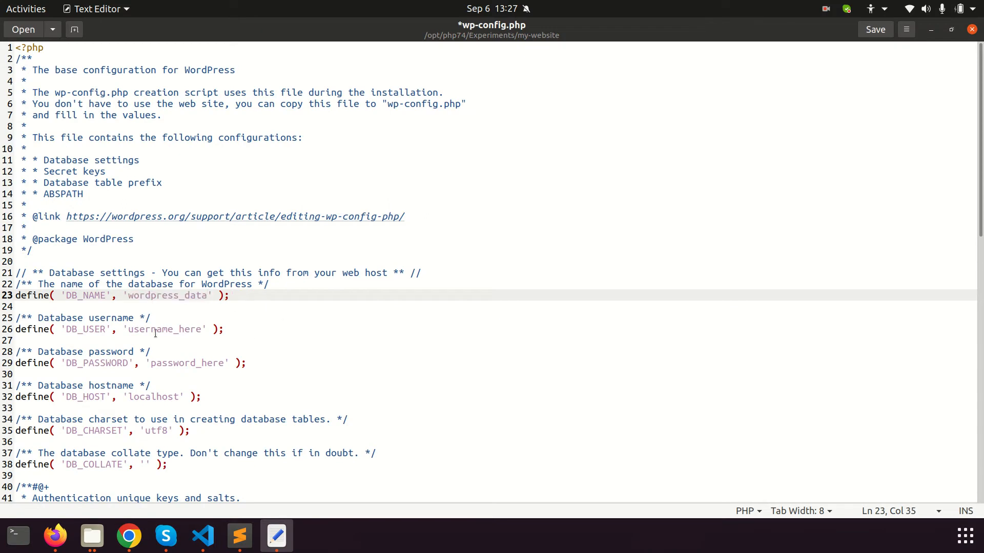
# Set the database user to root and enter the database password
pyautogui.doubleClick(155, 330)
pyautogui.write('root')
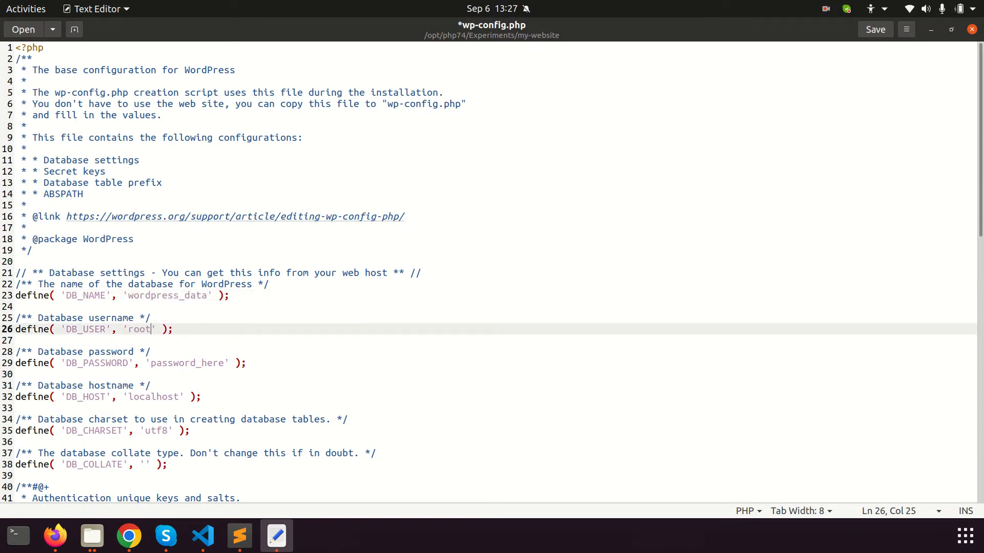
pyautogui.doubleClick(184, 364)
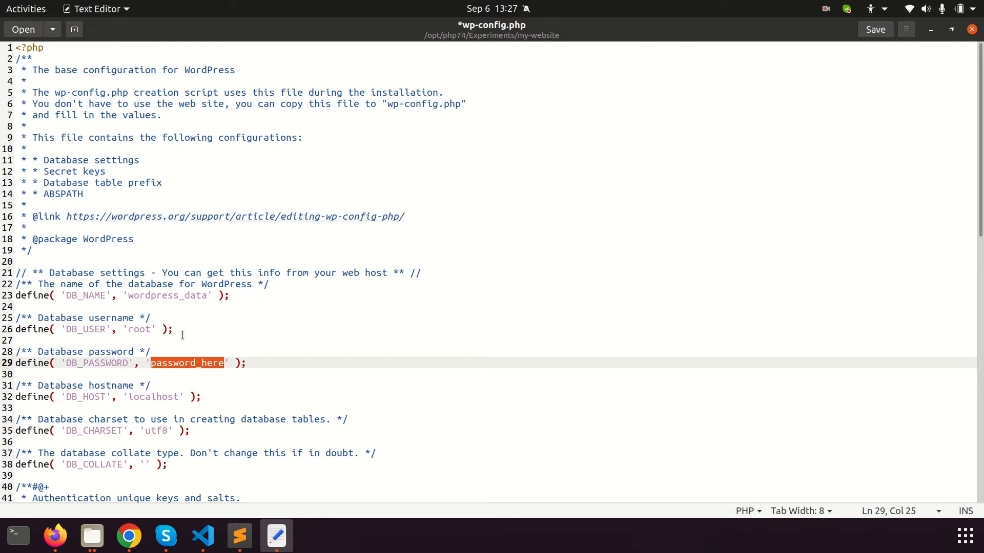
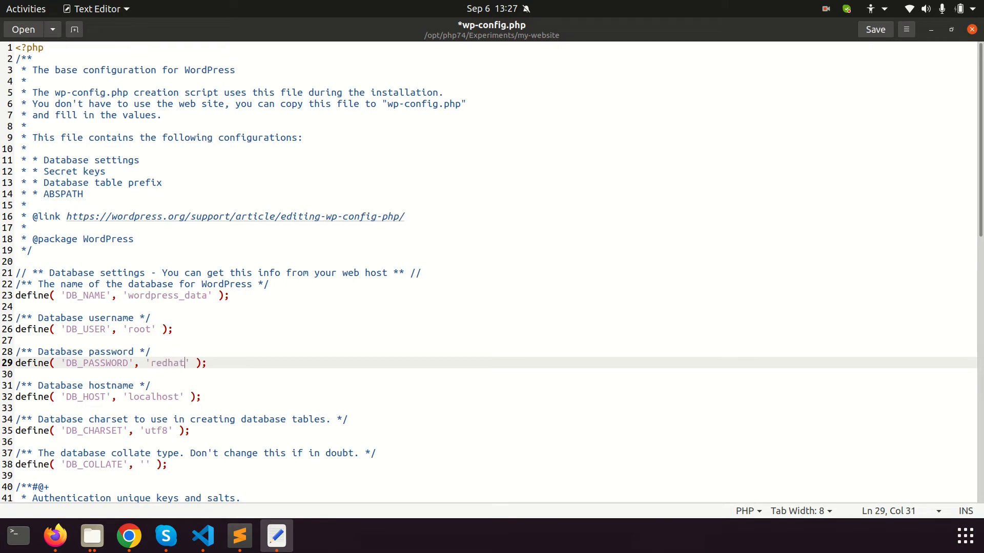
pyautogui.doubleClick(139, 330)
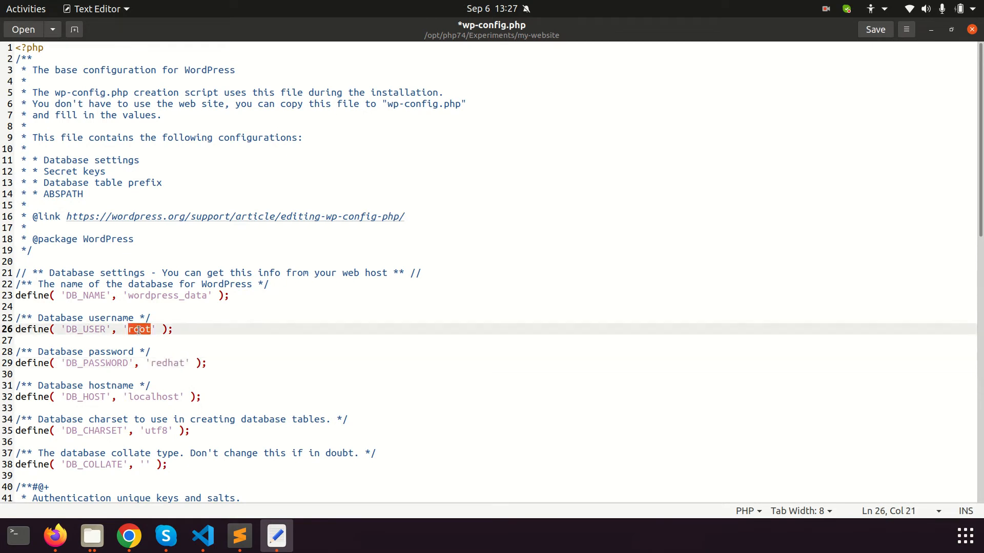
pyautogui.doubleClick(161, 361)
# Review the WP_DEBUG false setting and save wp-config.php
pyautogui.scroll(-2, 255, 378)
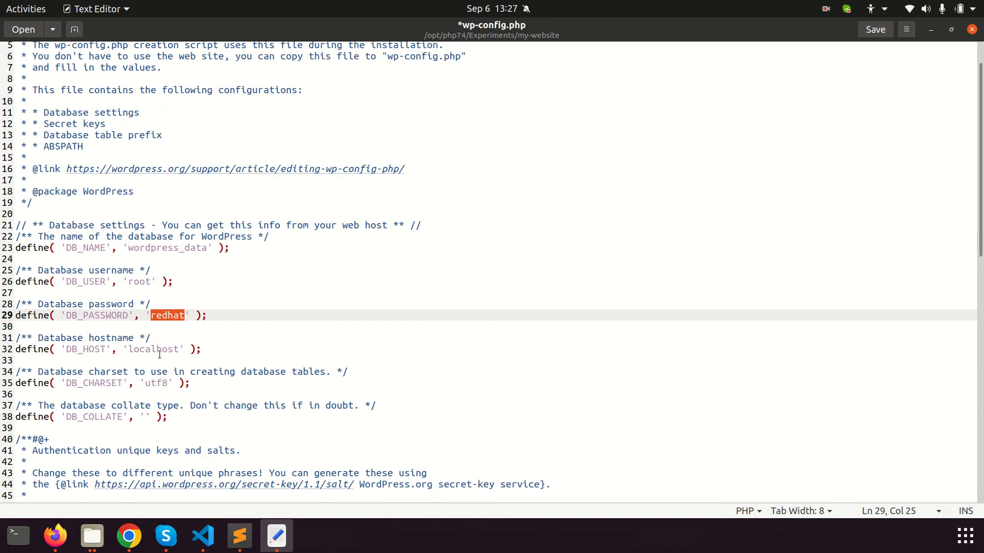
pyautogui.moveTo(160, 355); pyautogui.dragTo(149, 403)
pyautogui.scroll(-4, 205, 404)
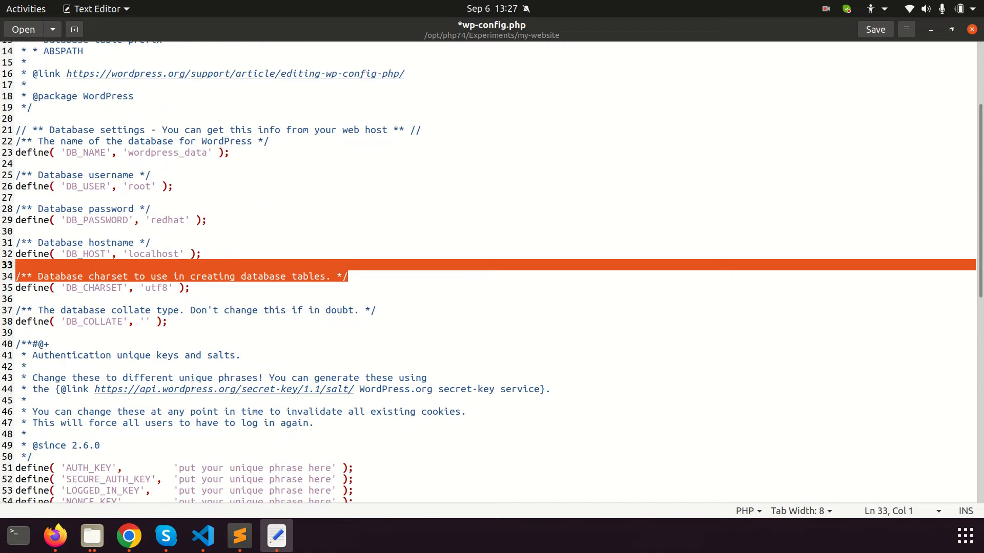
pyautogui.scroll(-5, 194, 384)
pyautogui.scroll(-2, 274, 355)
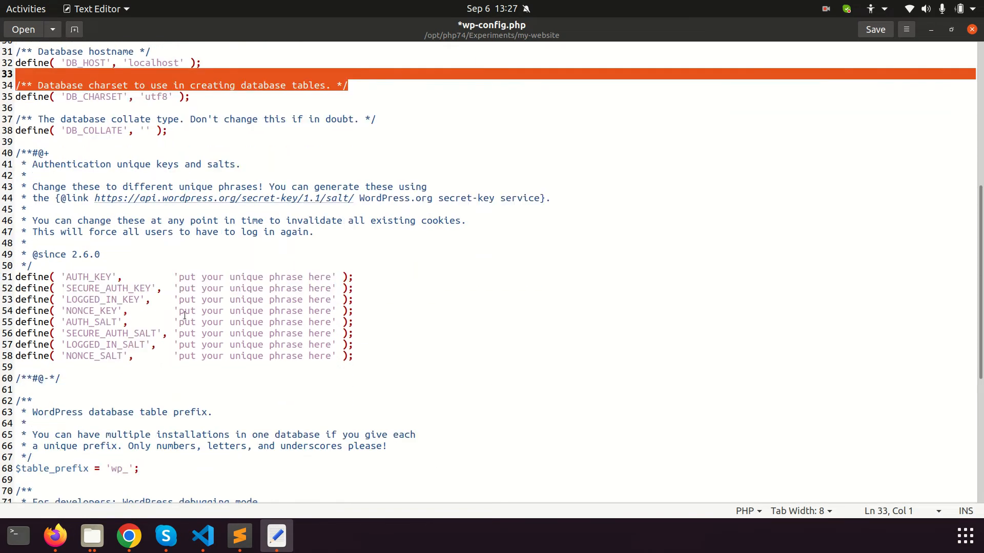
pyautogui.scroll(-10, 253, 318)
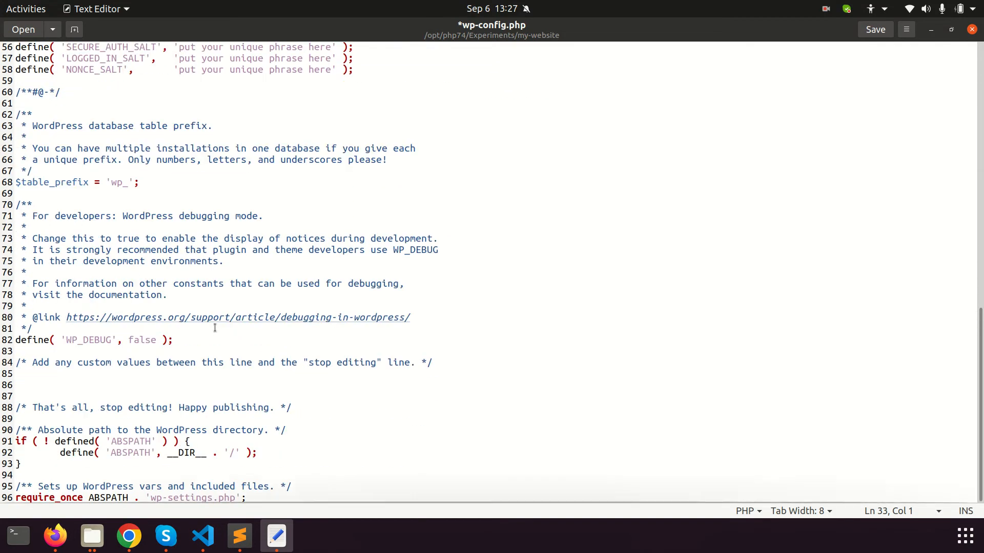
pyautogui.doubleClick(96, 337)
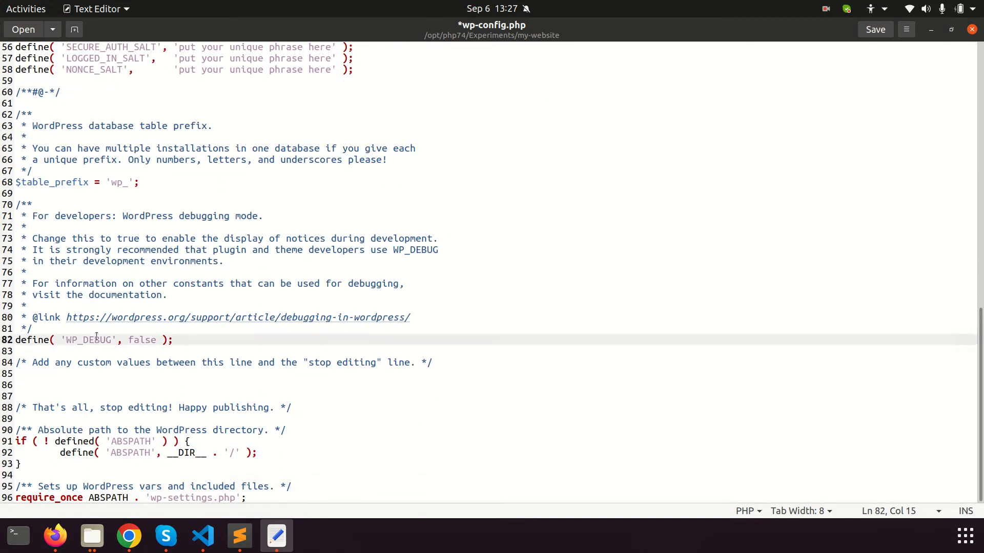
pyautogui.doubleClick(144, 340)
pyautogui.hotkey('ctrl', 's')
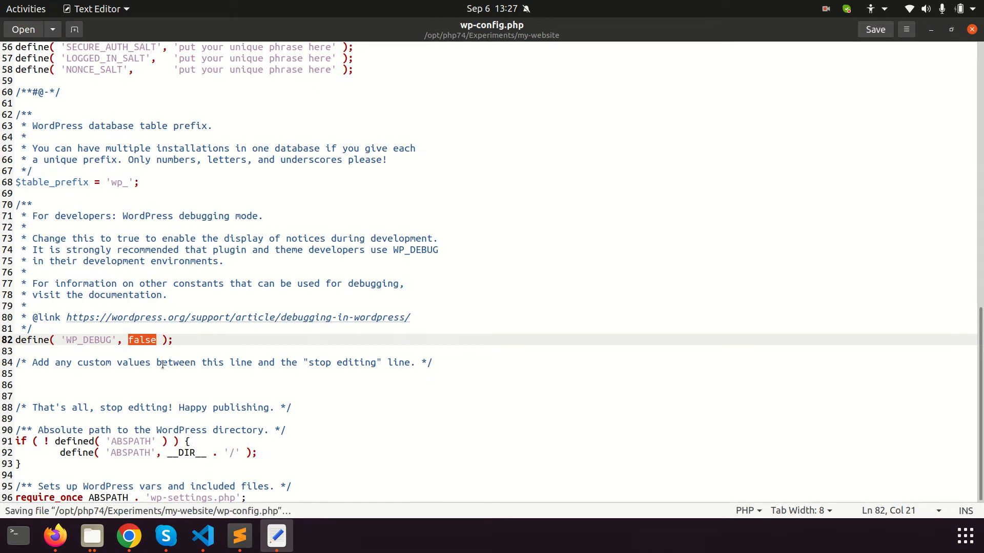
pyautogui.doubleClick(78, 341)
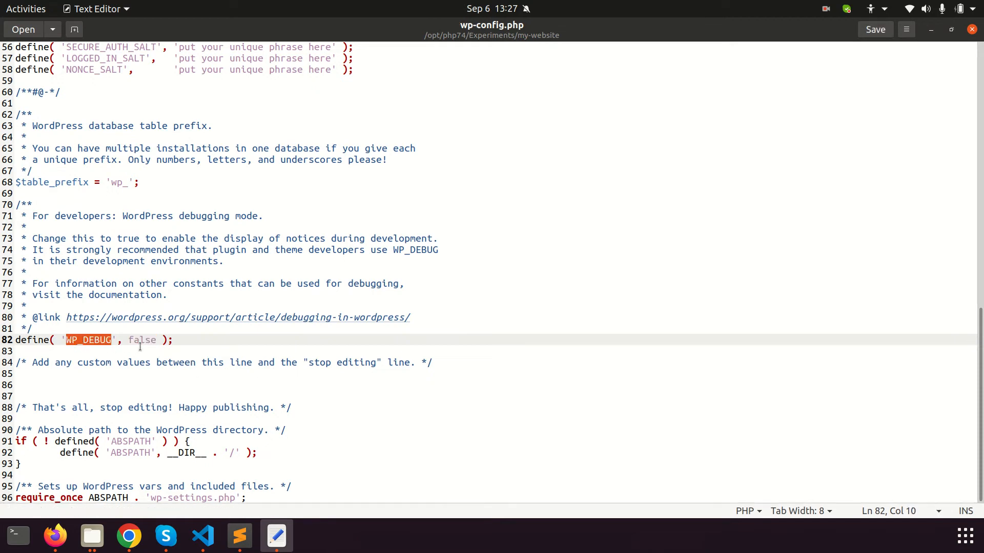
pyautogui.doubleClick(141, 341)
pyautogui.doubleClick(85, 342)
pyautogui.doubleClick(149, 341)
pyautogui.hotkey('ctrl', 's')
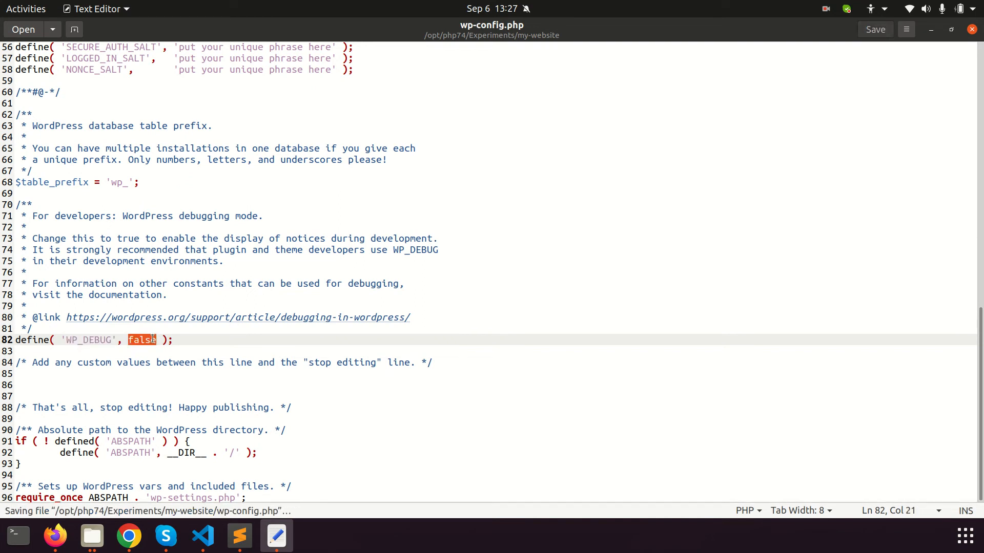
pyautogui.hotkey('alt', 'Tab')
pyautogui.hotkey('alt', 'Tab')
pyautogui.hotkey('alt', 'Tab')
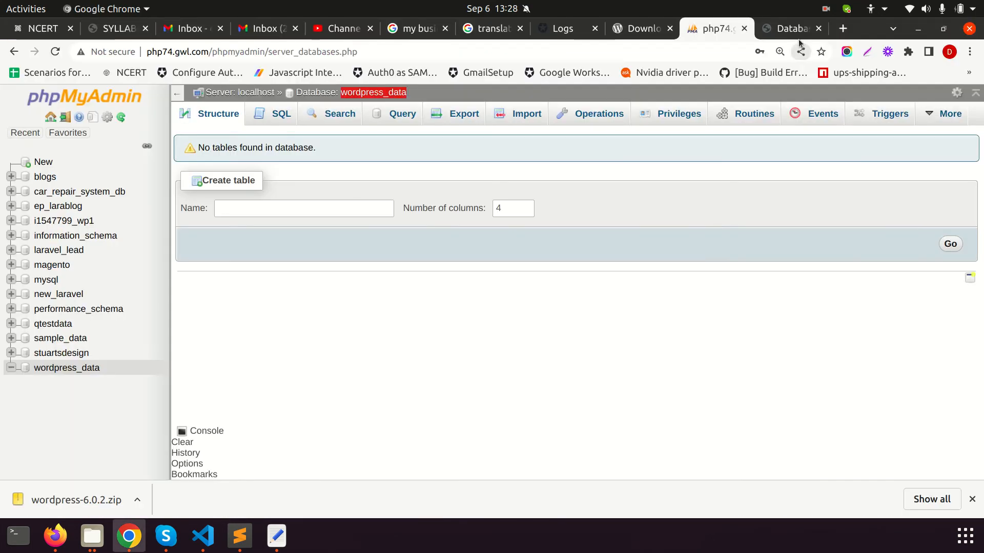
# Reload the my-website tab to bring up the WordPress install form
pyautogui.hotkey('ctrl', 'Tab')
pyautogui.click(585, 47)
pyautogui.press('Return')
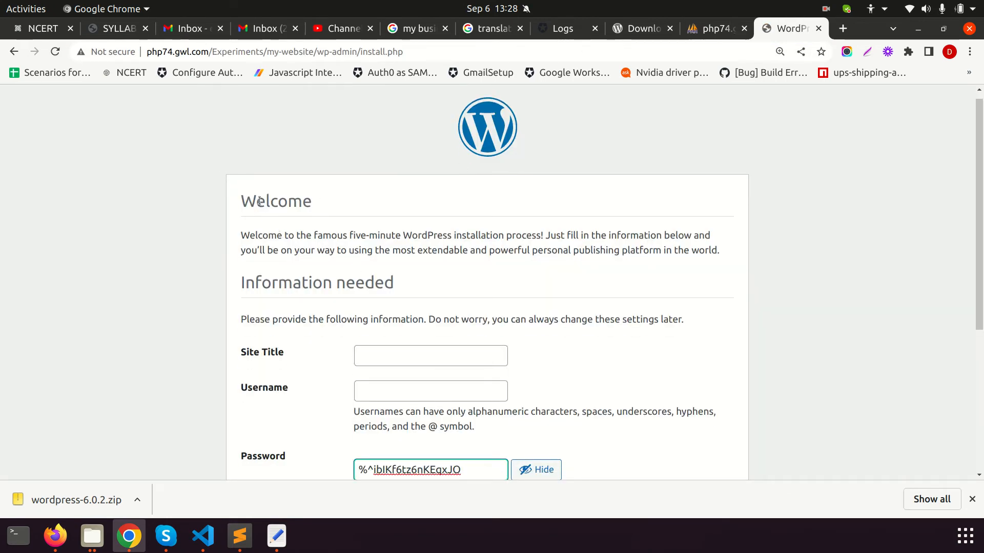
pyautogui.moveTo(242, 197); pyautogui.dragTo(405, 265)
pyautogui.scroll(-1, 454, 281)
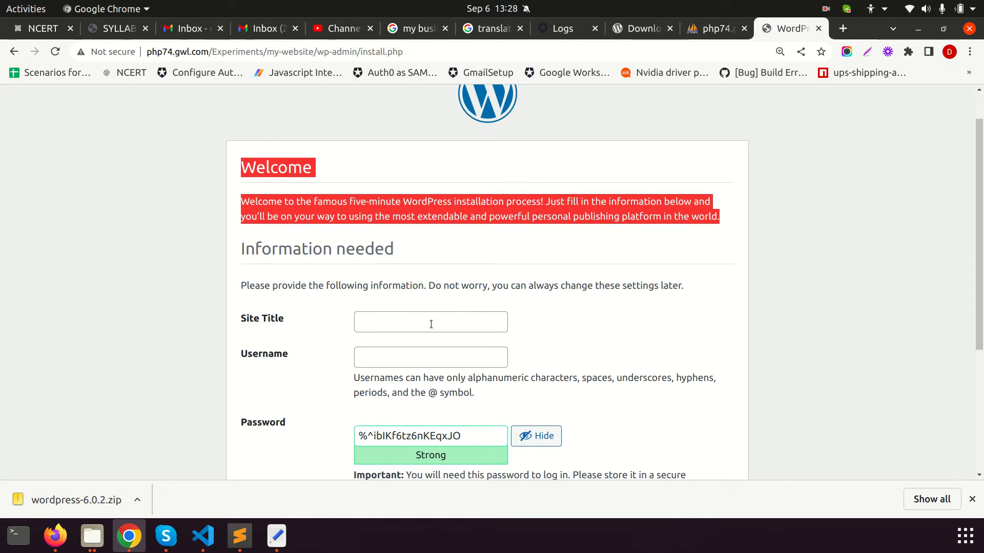
# Enter site title My-site and username myadmin
pyautogui.click(431, 324)
pyautogui.write('My-')
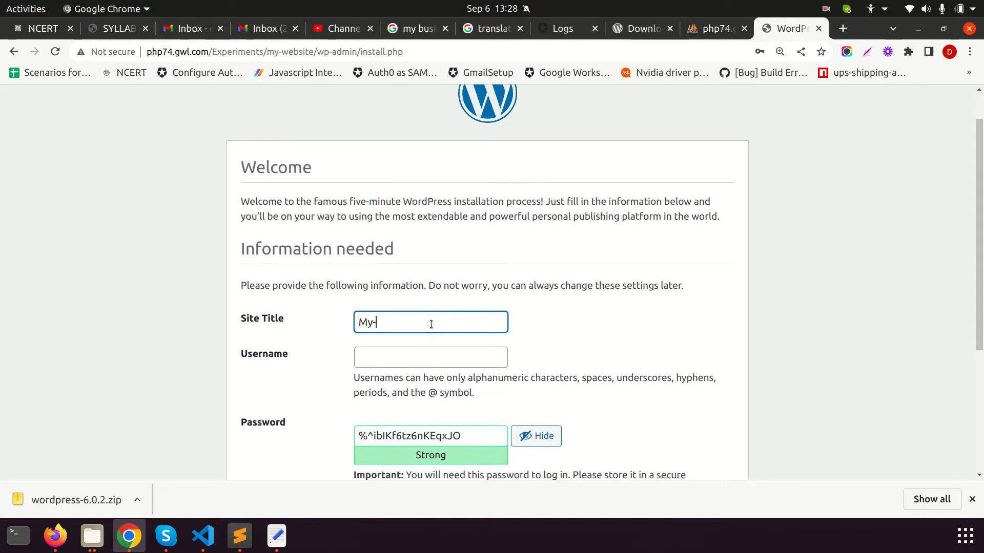
pyautogui.write('site')
pyautogui.press('Tab')
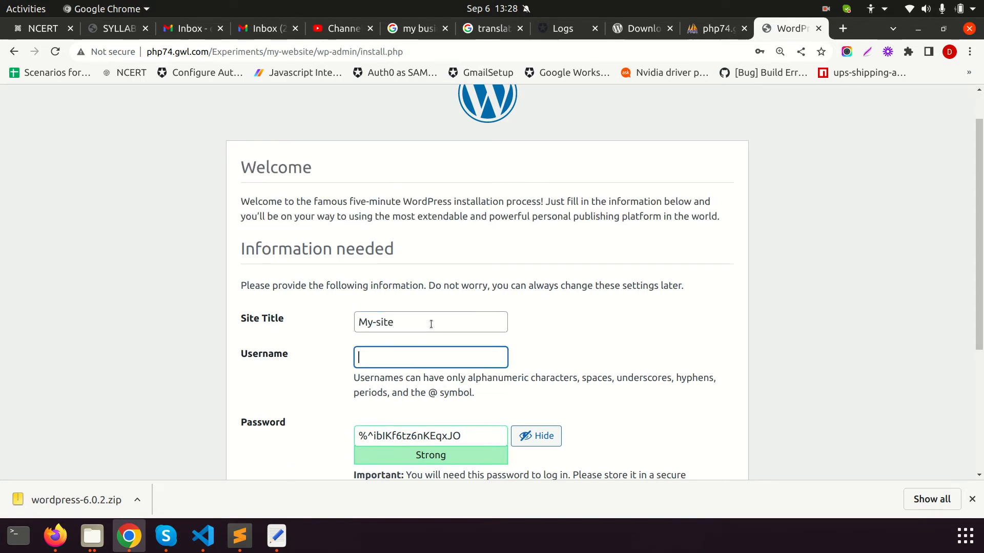
pyautogui.write('myadmi')
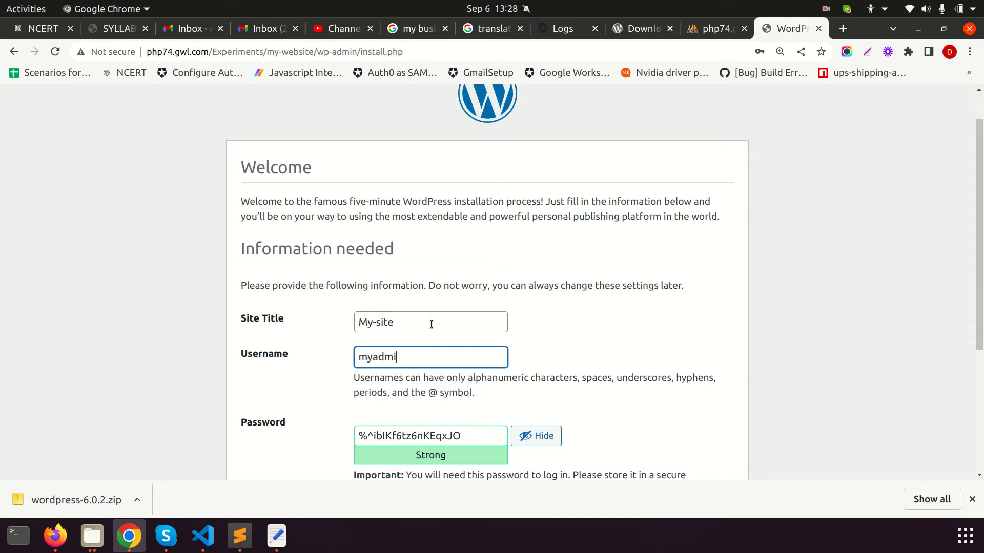
pyautogui.write('n')
pyautogui.press('Tab')
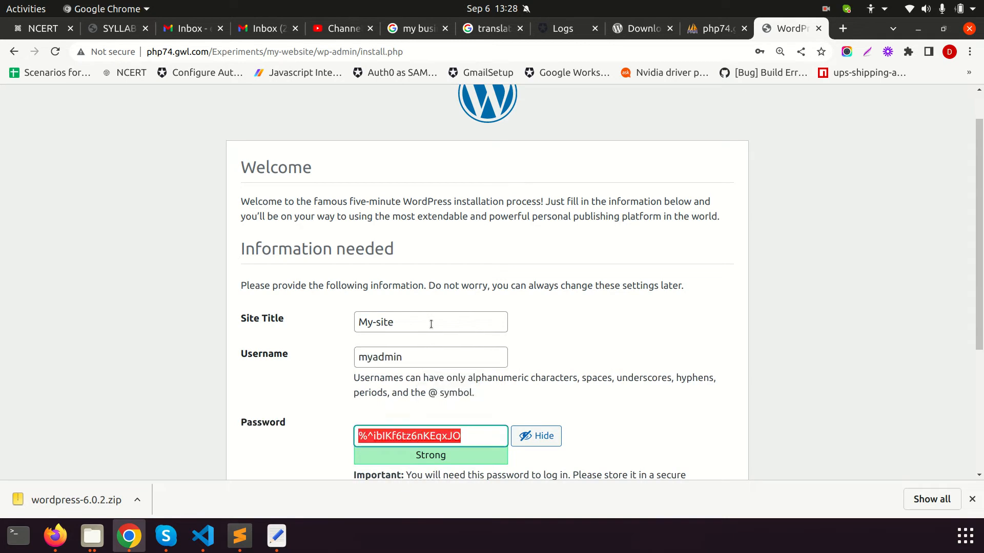
# Enter the admin password and confirm use of the weak password
pyautogui.write('Ad')
pyautogui.press('BackSpace')
pyautogui.press('BackSpace')
pyautogui.scroll(-5, 404, 299)
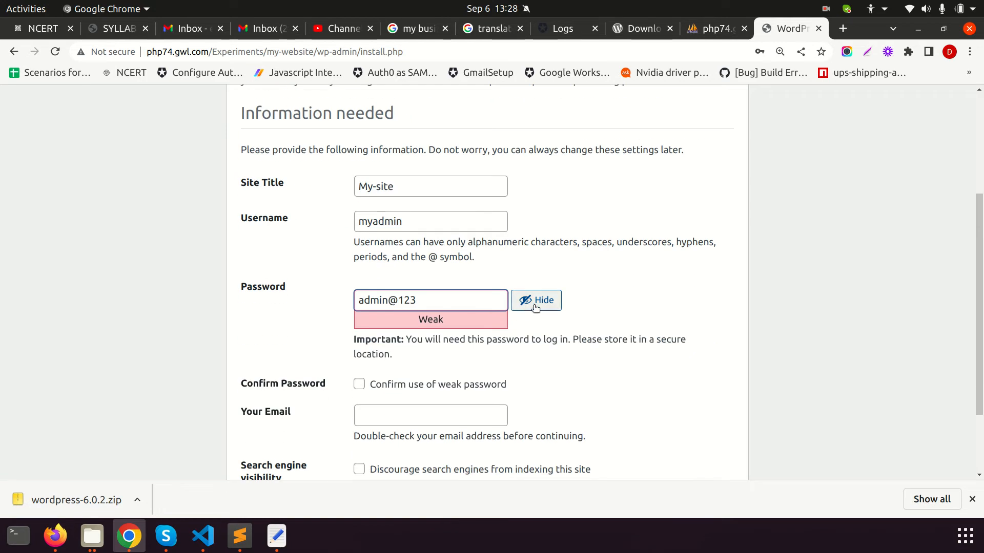
pyautogui.click(360, 384)
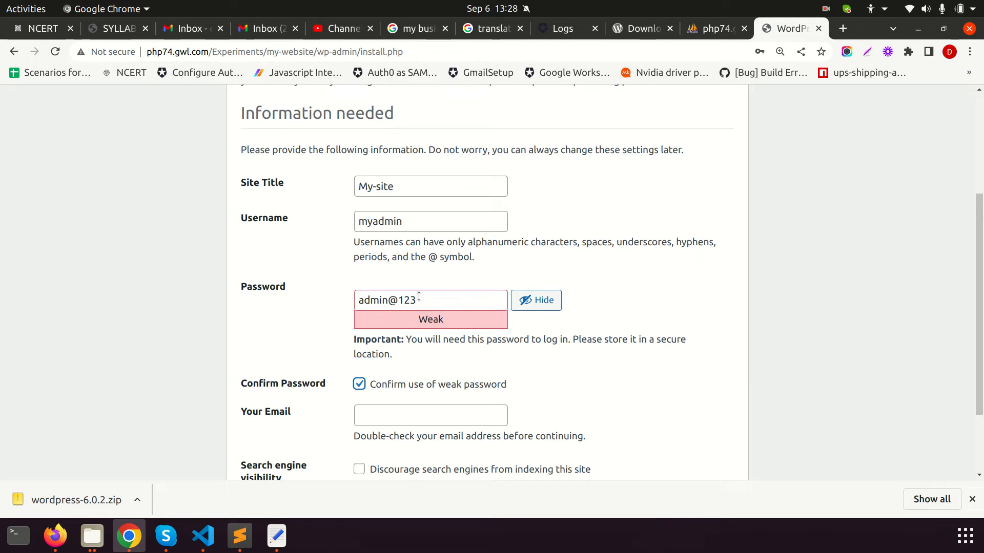
pyautogui.moveTo(418, 300); pyautogui.dragTo(357, 297)
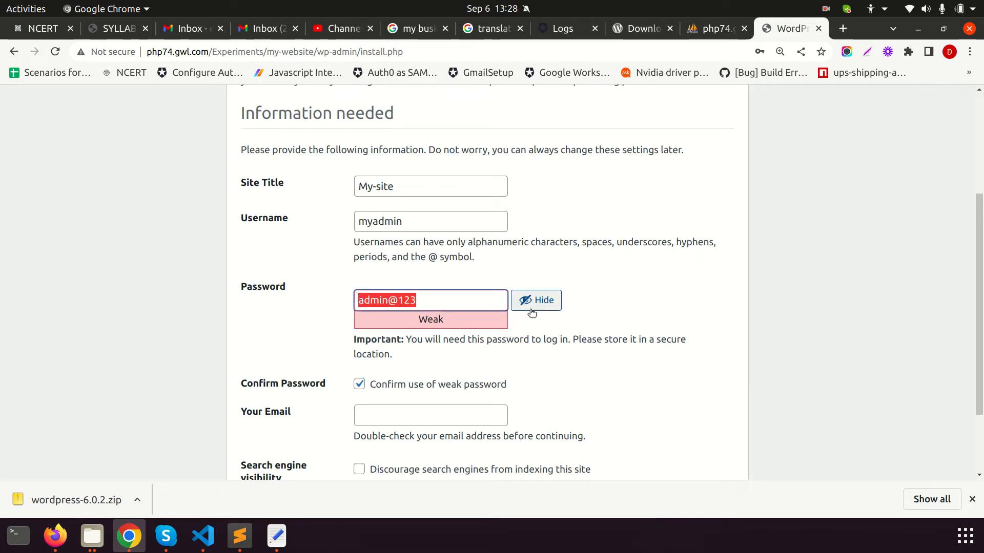
# Fill in the admin e-mail address and run Install WordPress
pyautogui.click(410, 416)
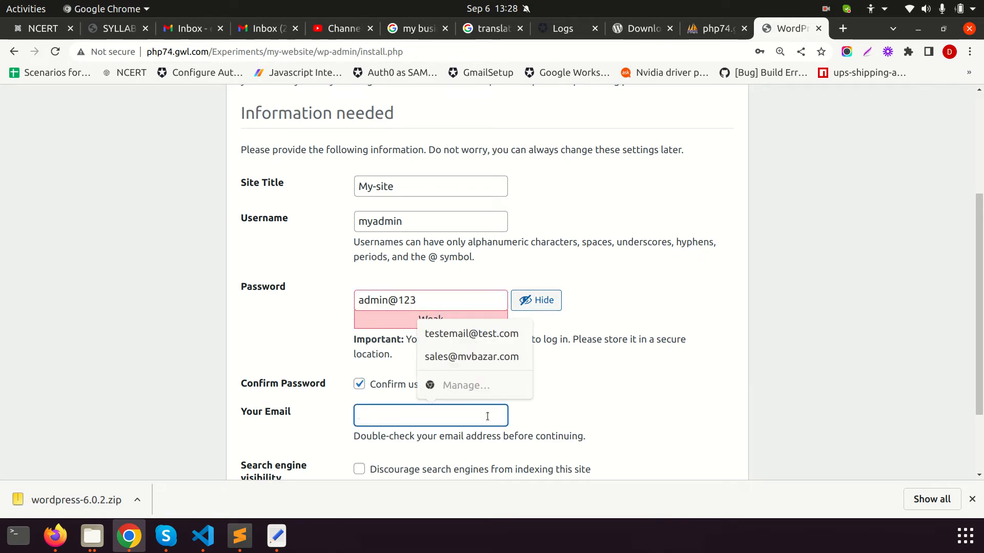
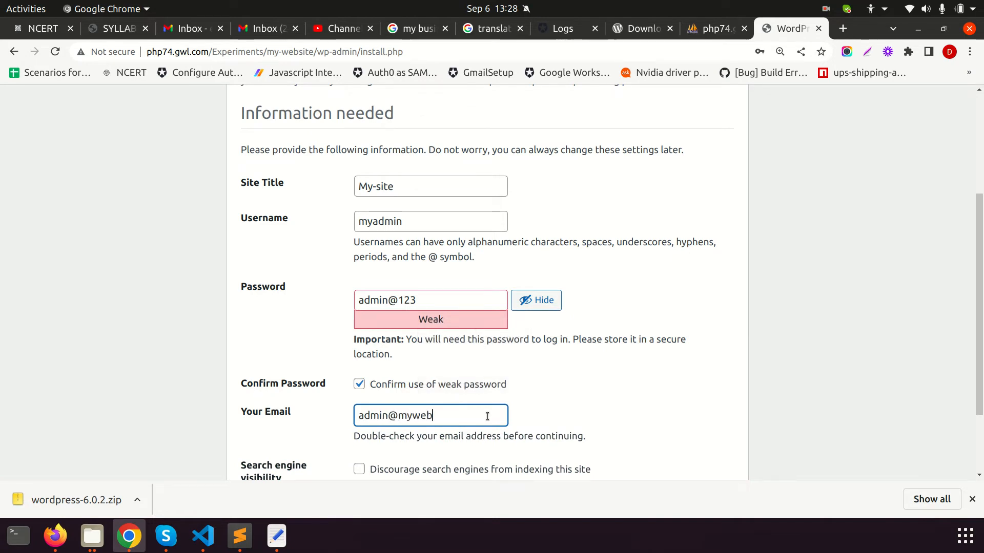
pyautogui.scroll(-3, 488, 416)
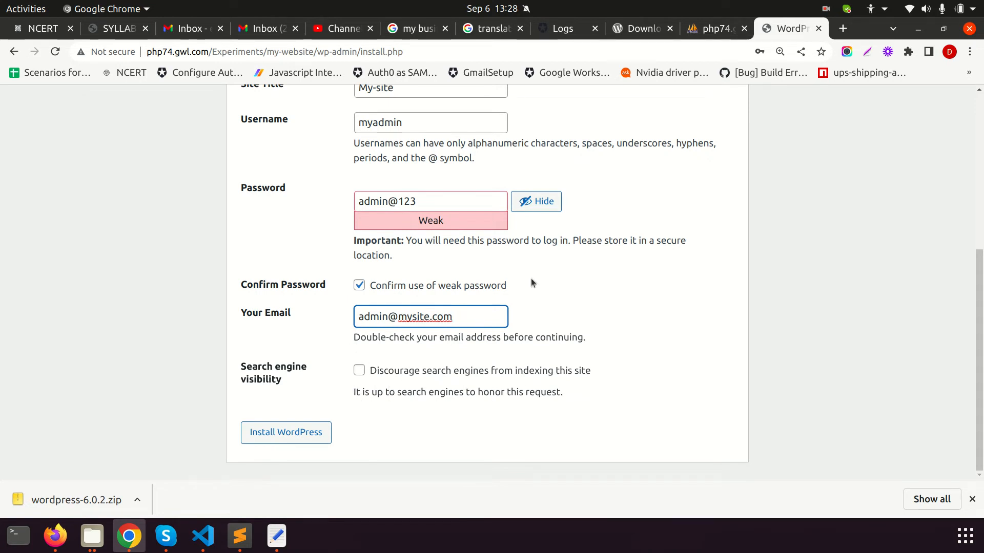
pyautogui.scroll(5, 607, 293)
pyautogui.scroll(-5, 426, 238)
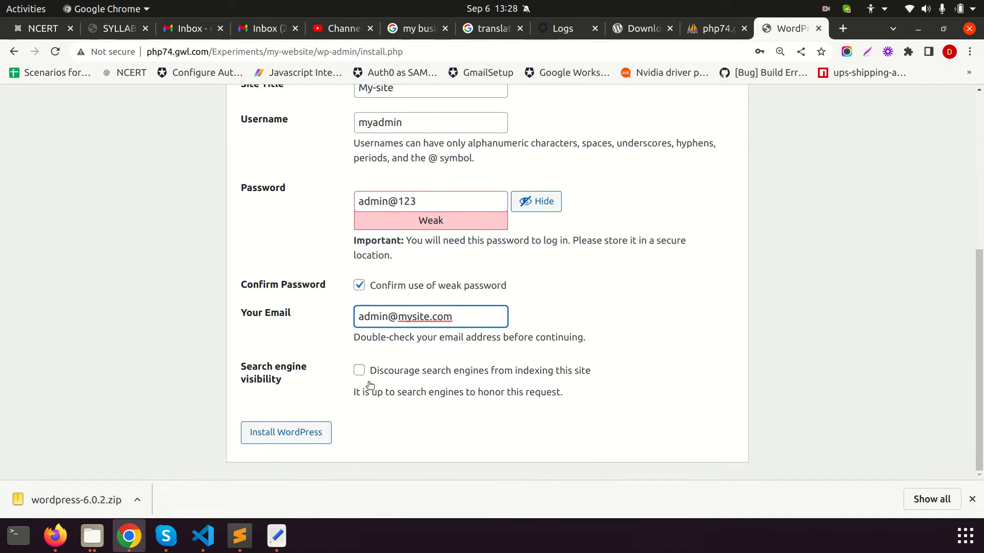
pyautogui.click(288, 435)
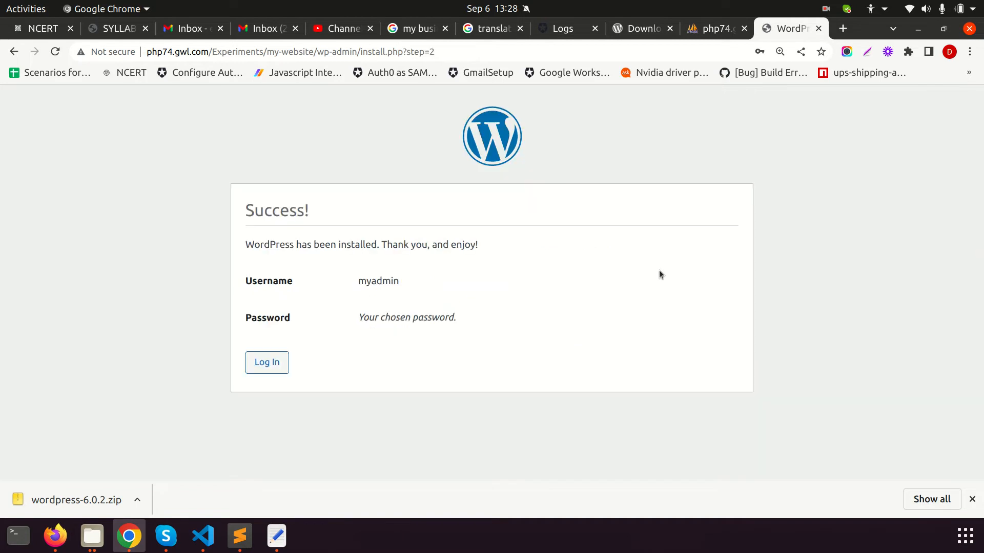
# Log in to My-site as myadmin with the account password
pyautogui.click(271, 369)
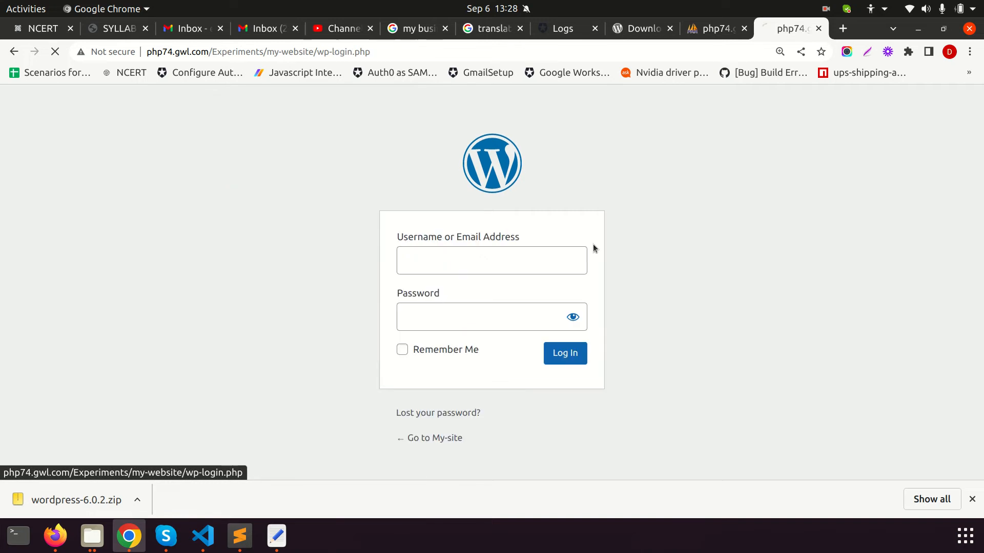
pyautogui.click(417, 269)
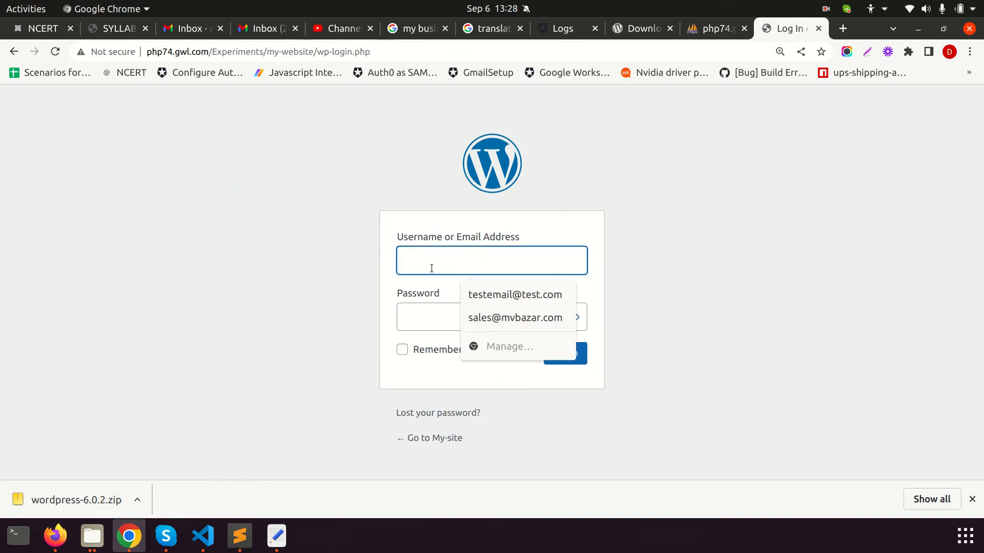
pyautogui.write('myadmin')
pyautogui.press('Tab')
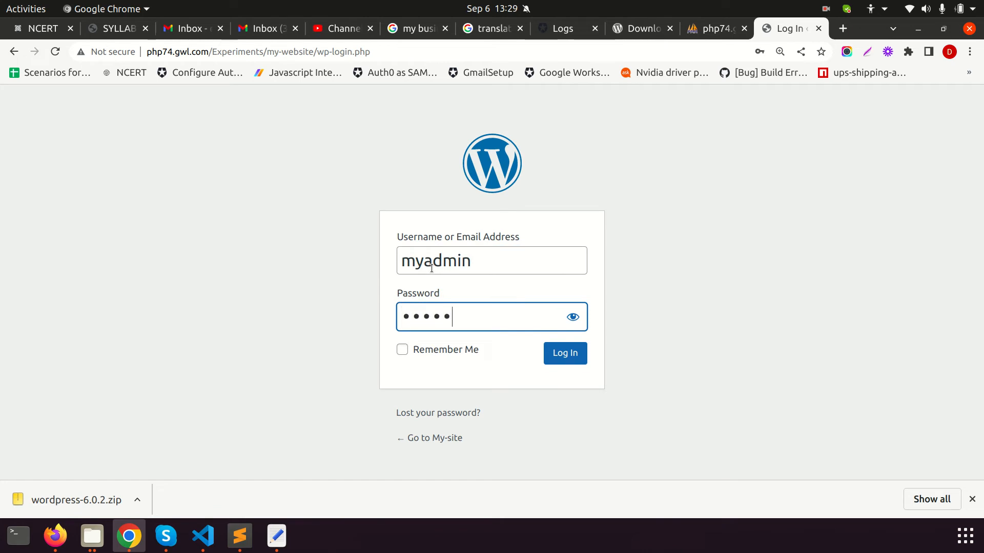
pyautogui.click(566, 355)
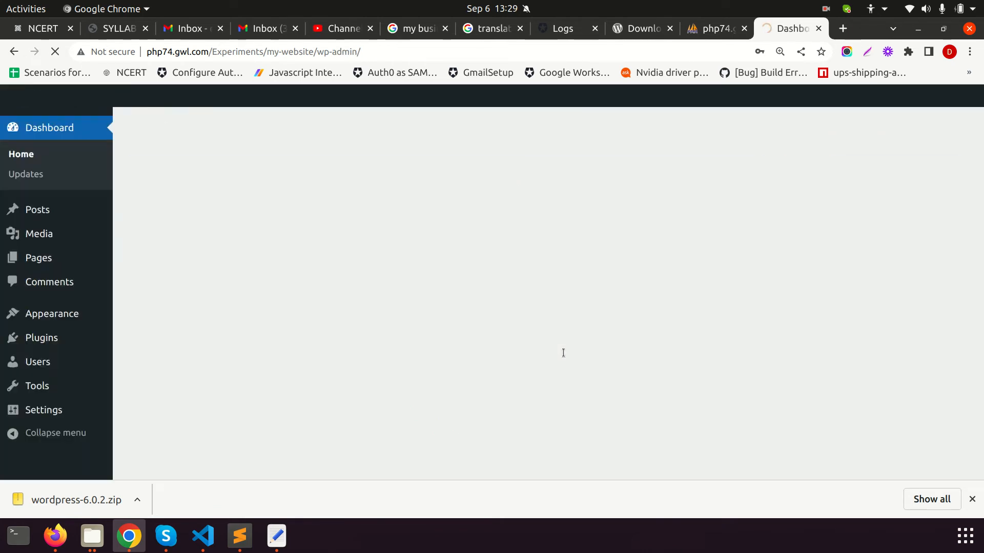
# Dismiss the dashboard's Welcome panel and close the finished downloads bar
pyautogui.click(921, 176)
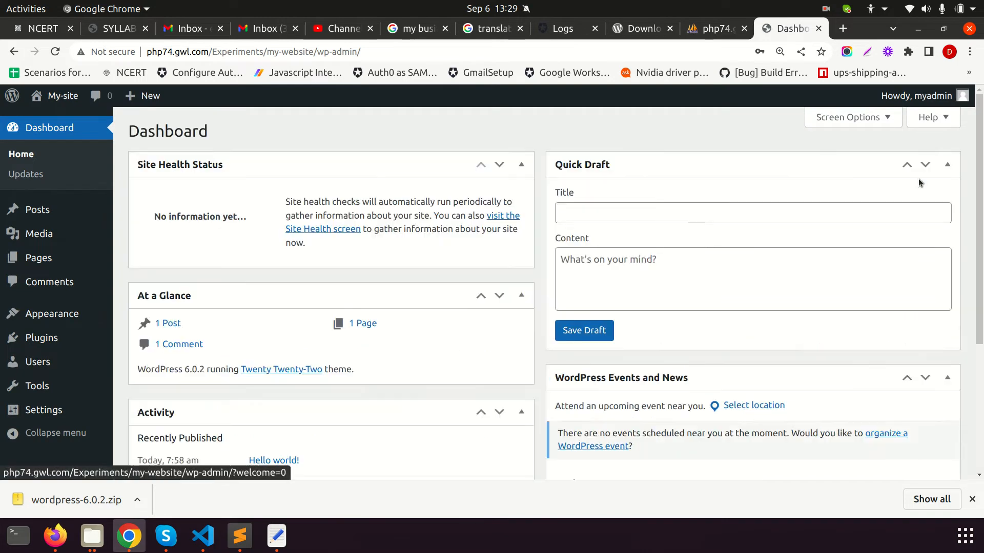
pyautogui.scroll(-3, 361, 279)
pyautogui.scroll(-1, 361, 281)
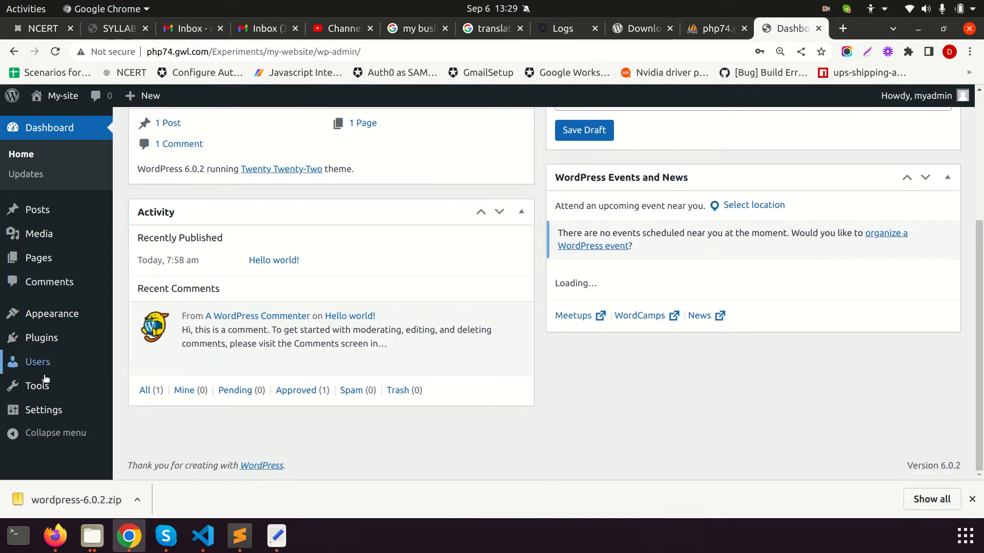
pyautogui.click(972, 499)
# Open the My-site front end via Visit Site and look over its title and header
pyautogui.moveTo(61, 103)
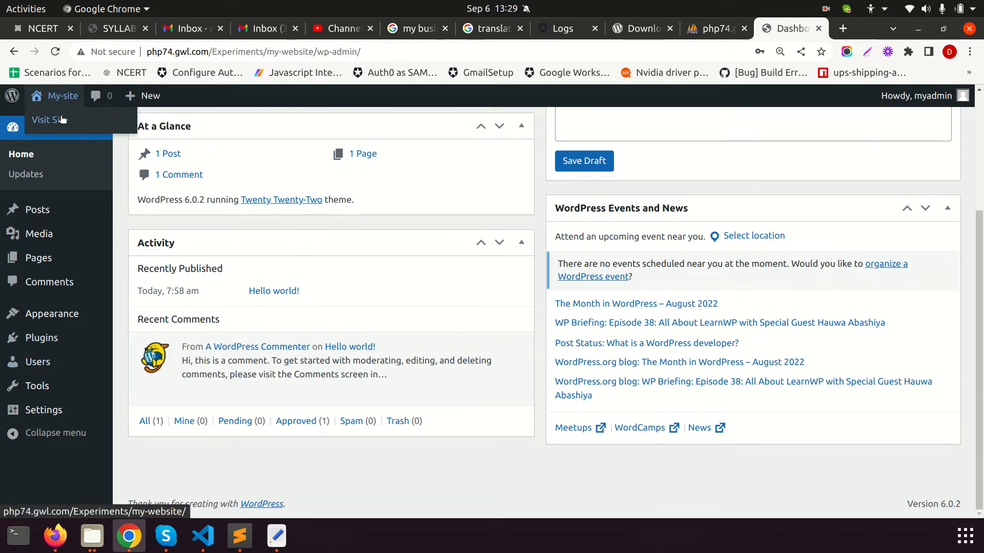
pyautogui.click(61, 119)
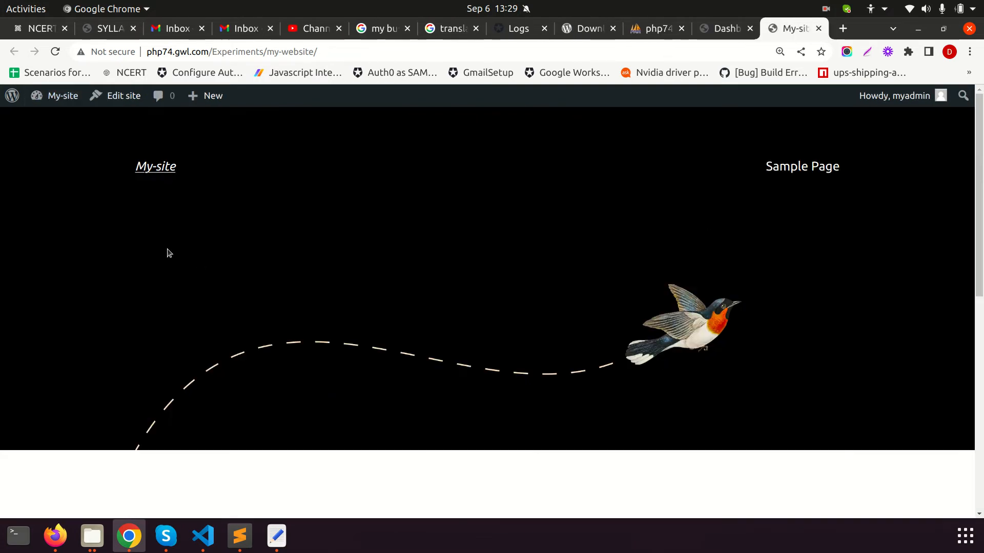
pyautogui.moveTo(106, 171); pyautogui.dragTo(173, 173)
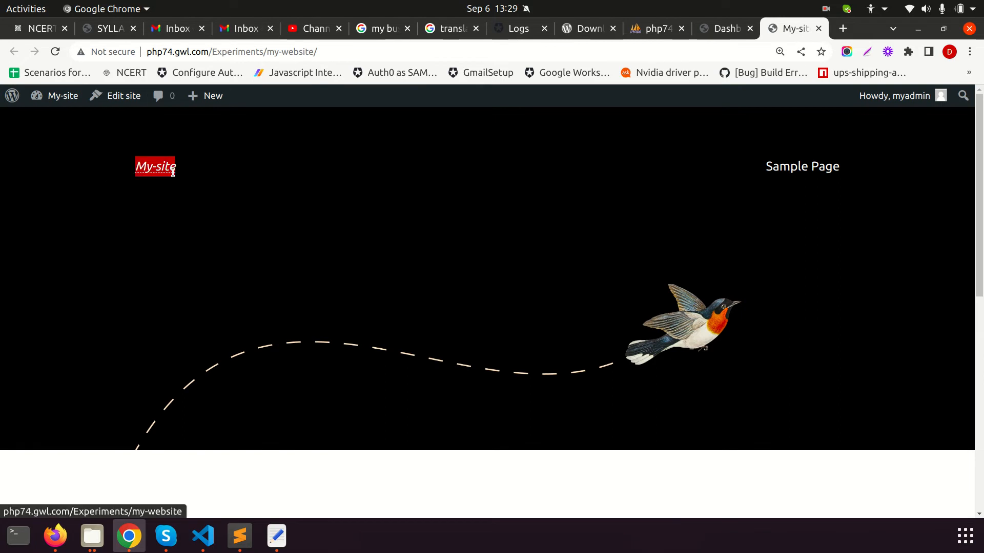
pyautogui.moveTo(845, 168); pyautogui.dragTo(751, 161)
pyautogui.scroll(-4, 185, 269)
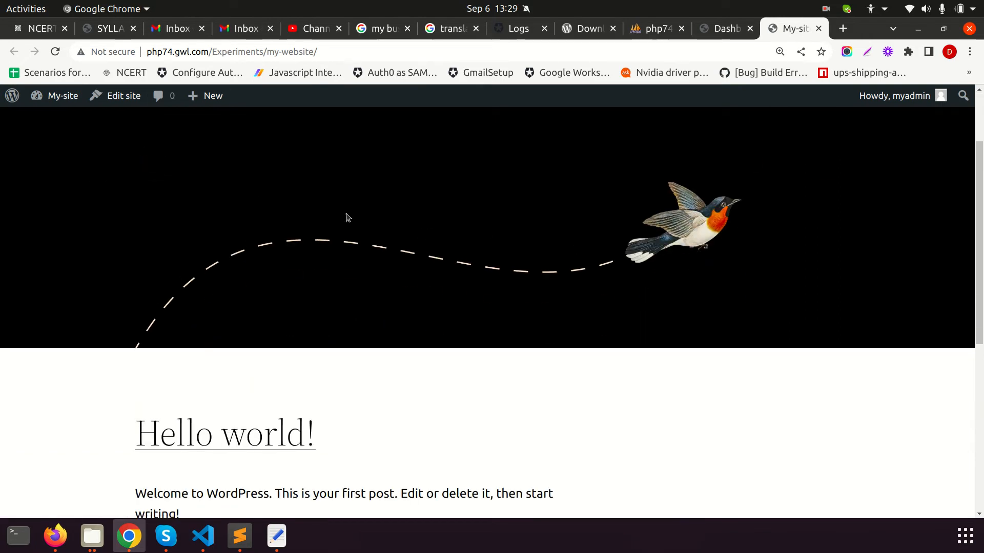
pyautogui.scroll(-3, 521, 304)
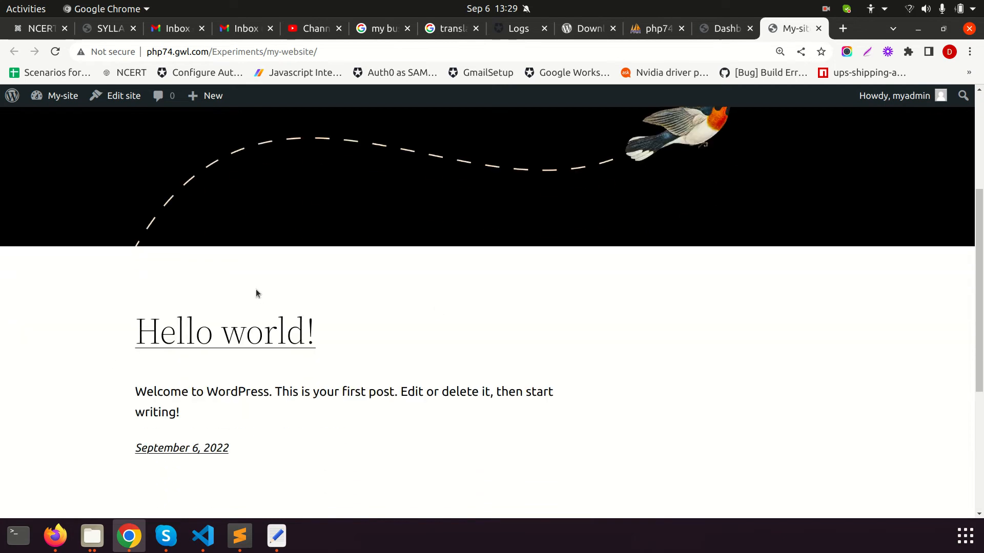
pyautogui.scroll(4, 527, 211)
pyautogui.moveTo(527, 211); pyautogui.dragTo(508, 301)
pyautogui.scroll(-4, 447, 349)
# Scroll through the front page, reading the sample post's paragraph and date
pyautogui.click(75, 336)
pyautogui.moveTo(137, 363); pyautogui.dragTo(352, 396)
pyautogui.scroll(-4, 445, 386)
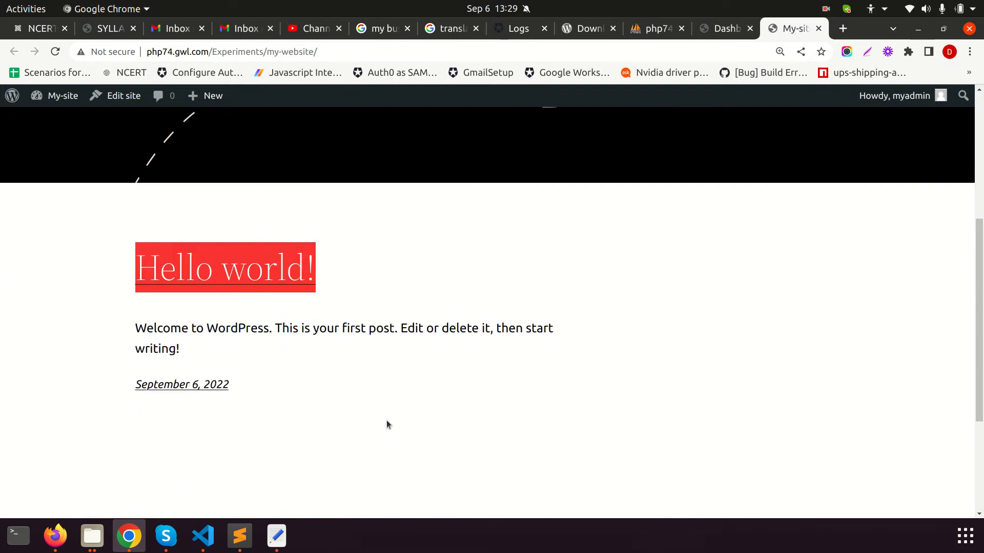
pyautogui.moveTo(222, 355); pyautogui.dragTo(316, 366)
pyautogui.scroll(-4, 287, 333)
pyautogui.moveTo(259, 302); pyautogui.dragTo(125, 182)
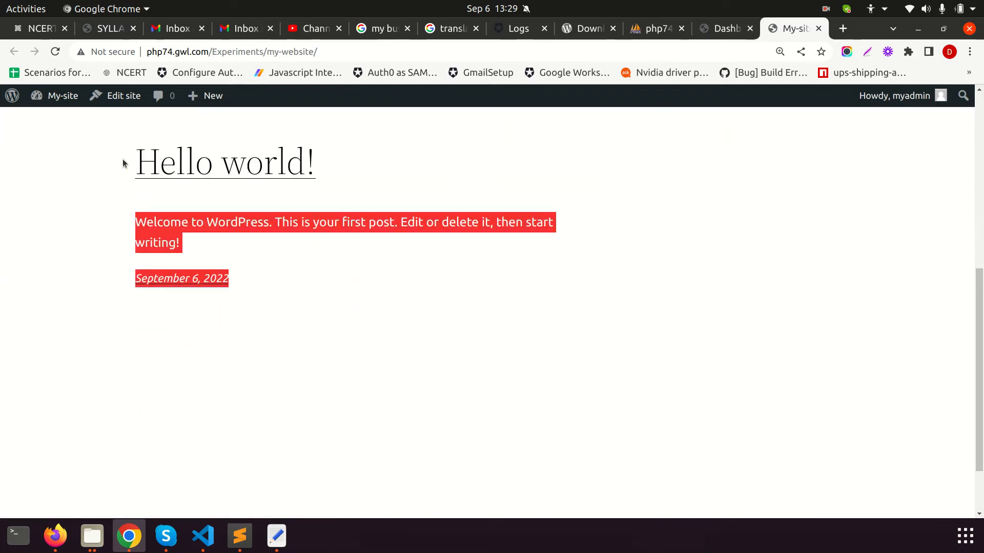
pyautogui.click(113, 285)
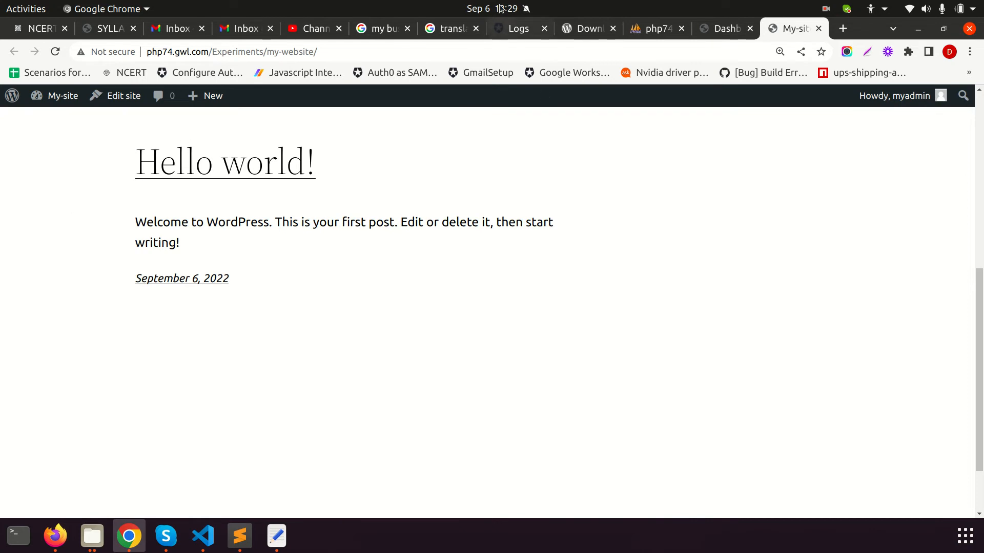
pyautogui.scroll(-3, 285, 301)
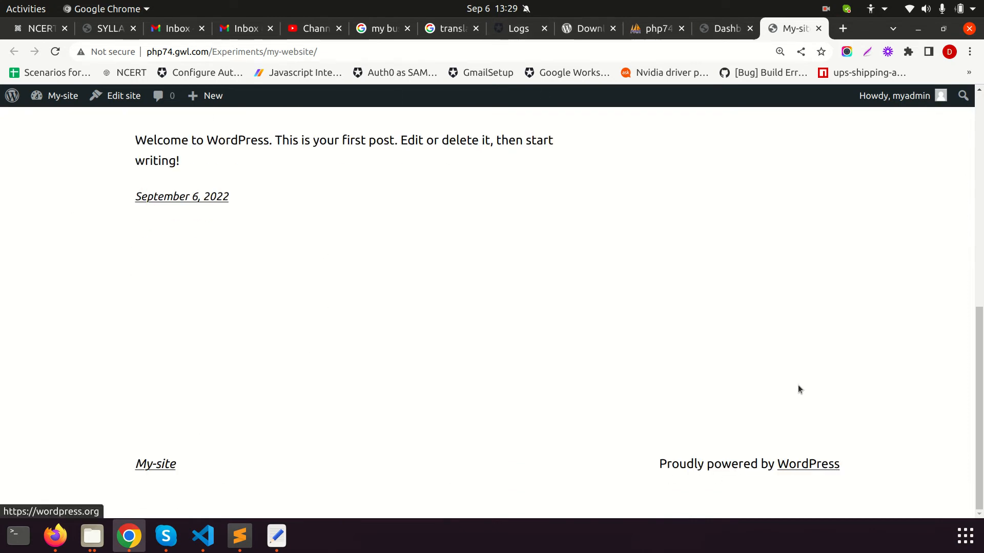
pyautogui.scroll(10, 755, 346)
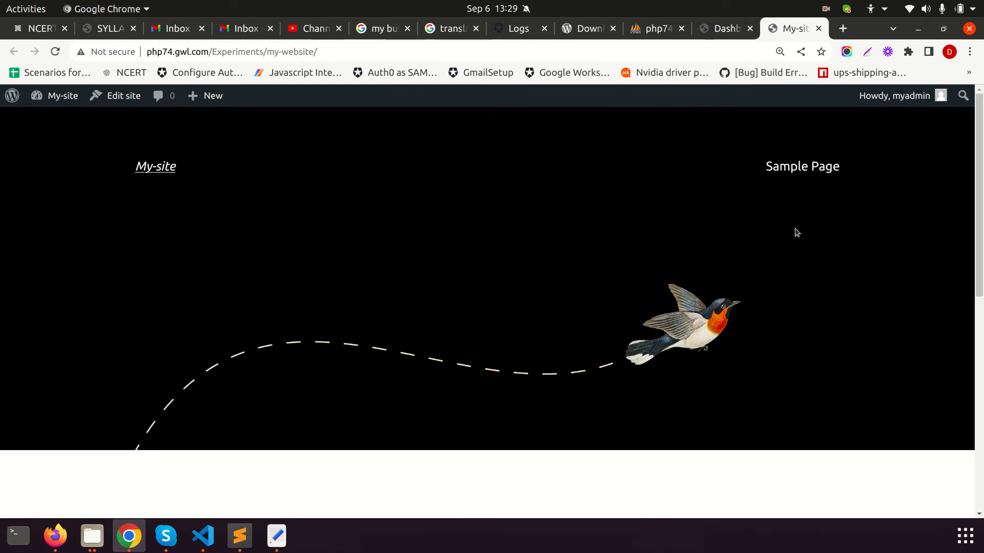
# Open the Sample Page and read through its placeholder example text
pyautogui.click(799, 168)
pyautogui.scroll(-3, 568, 350)
pyautogui.scroll(1, 203, 314)
pyautogui.scroll(-1, 169, 285)
pyautogui.moveTo(121, 154); pyautogui.dragTo(315, 149)
pyautogui.scroll(-5, 413, 239)
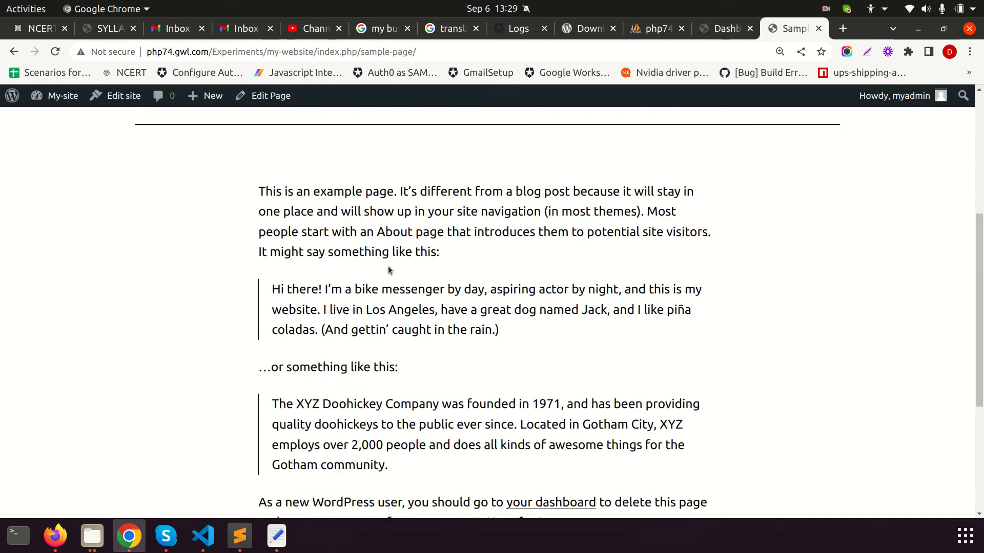
pyautogui.moveTo(257, 128); pyautogui.dragTo(453, 185)
pyautogui.scroll(-3, 339, 221)
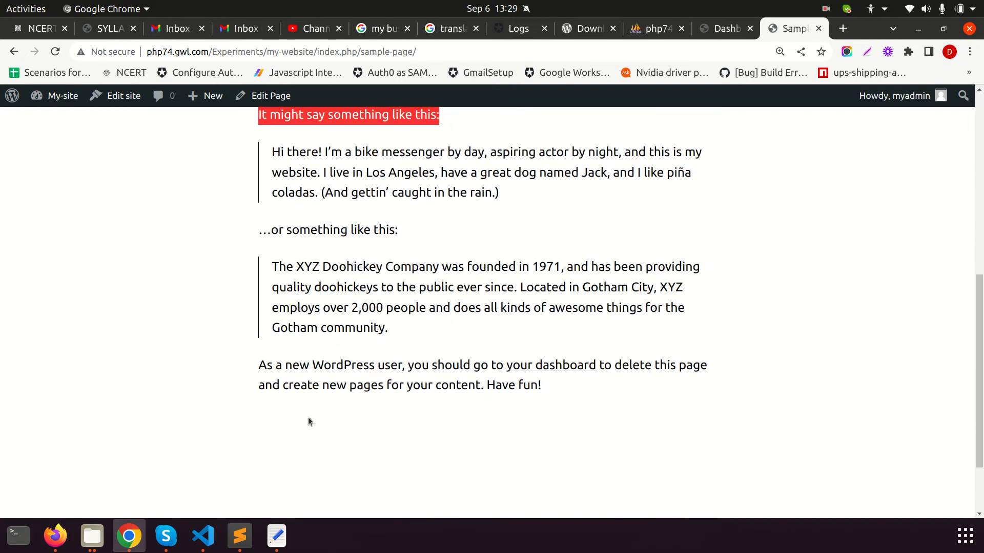
pyautogui.scroll(-2, 475, 392)
pyautogui.scroll(10, 595, 304)
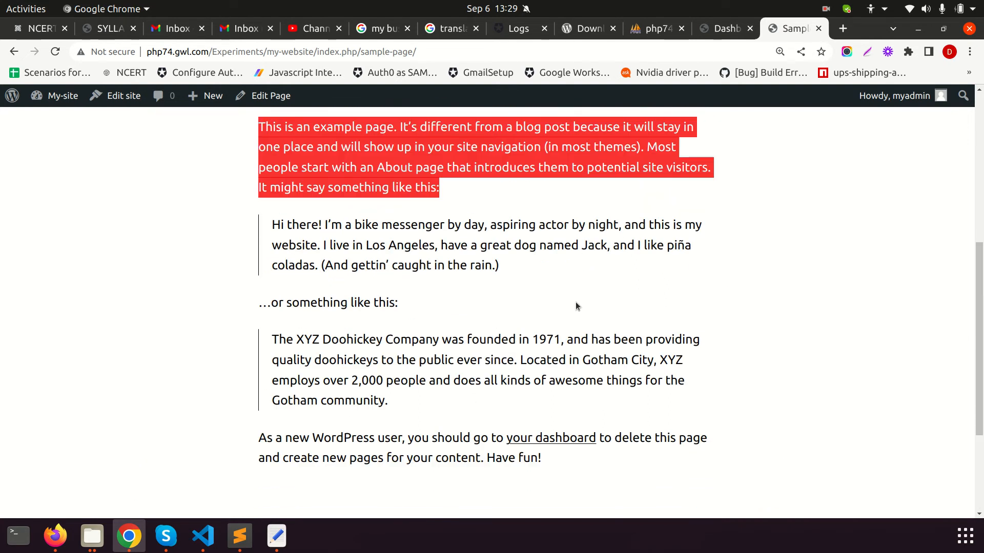
pyautogui.scroll(2, 411, 239)
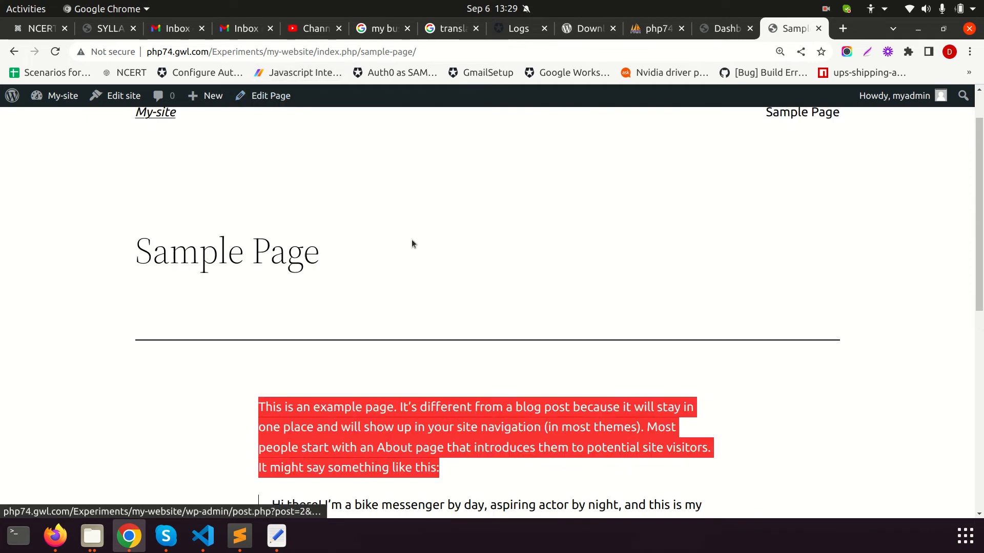
# Switch back to the Dashboard tab, browse its widgets, and open Dashboard > Updates
pyautogui.click(718, 29)
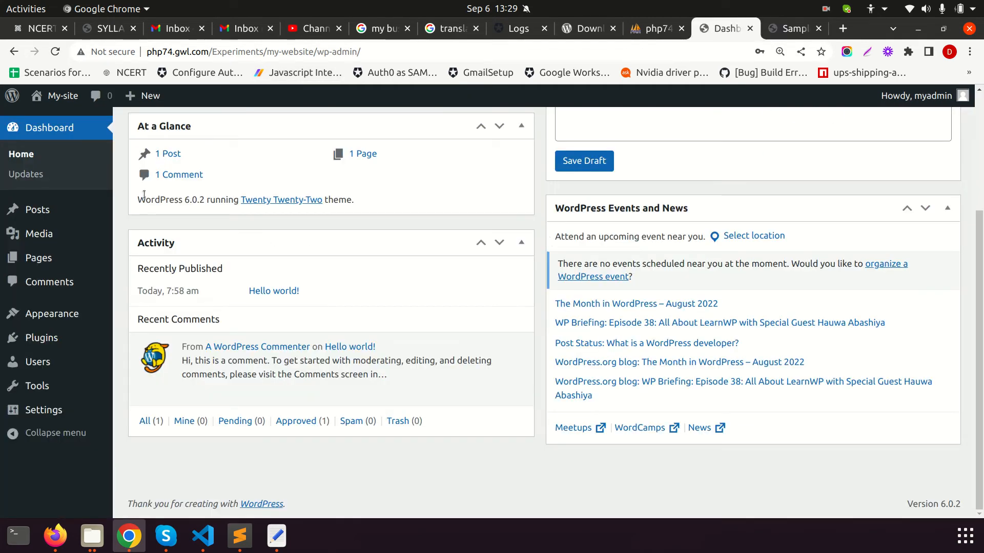
pyautogui.moveTo(102, 203)
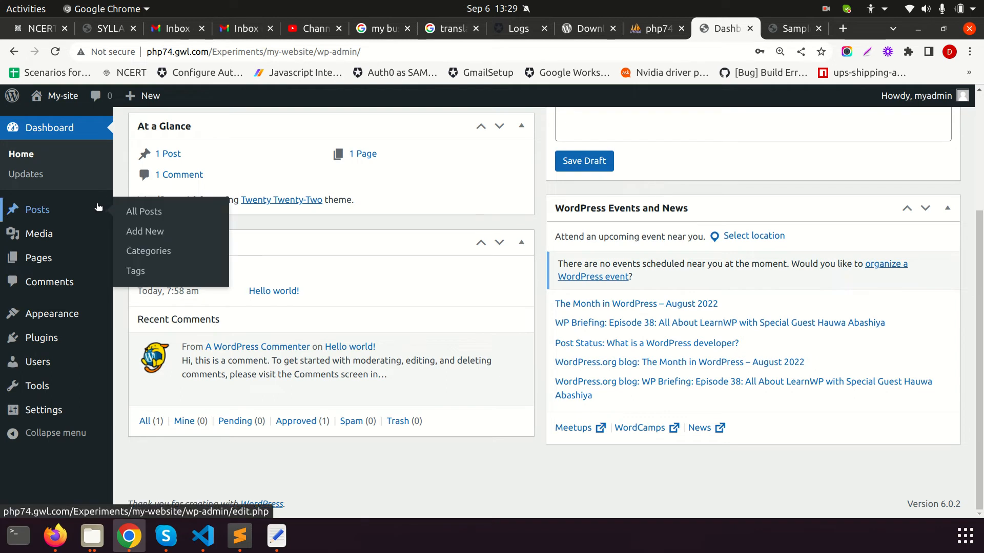
pyautogui.scroll(3, 323, 343)
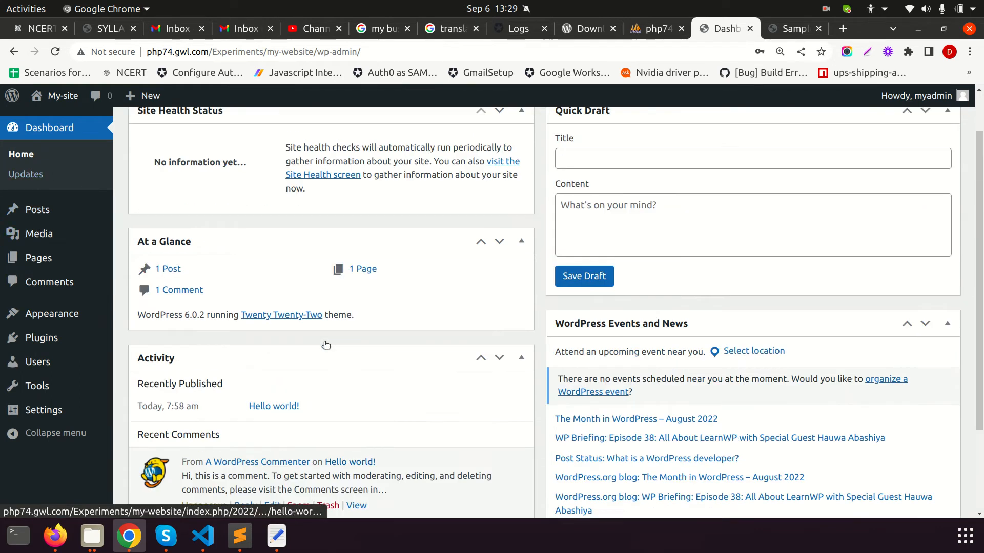
pyautogui.scroll(1, 420, 374)
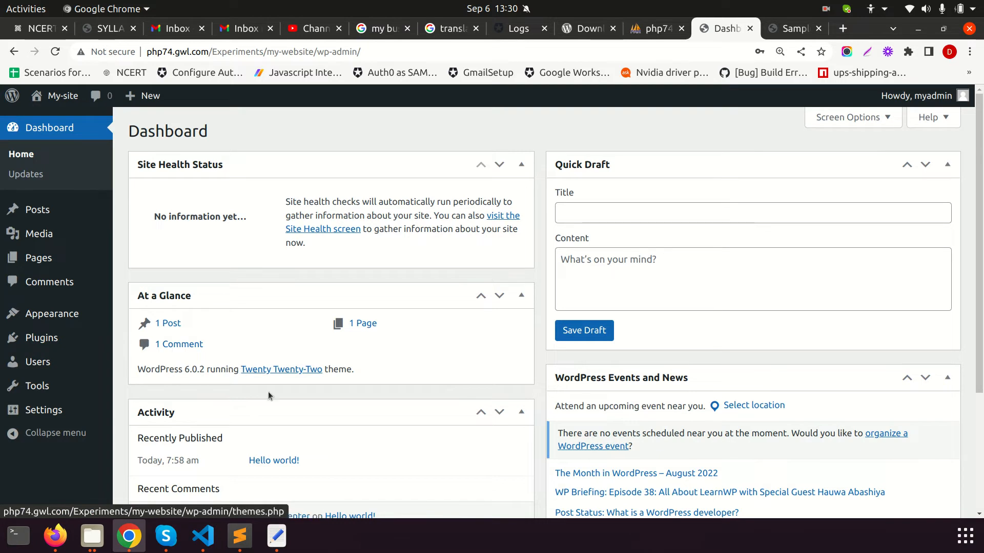
pyautogui.scroll(-1, 268, 396)
pyautogui.scroll(-2, 330, 343)
pyautogui.scroll(3, 589, 400)
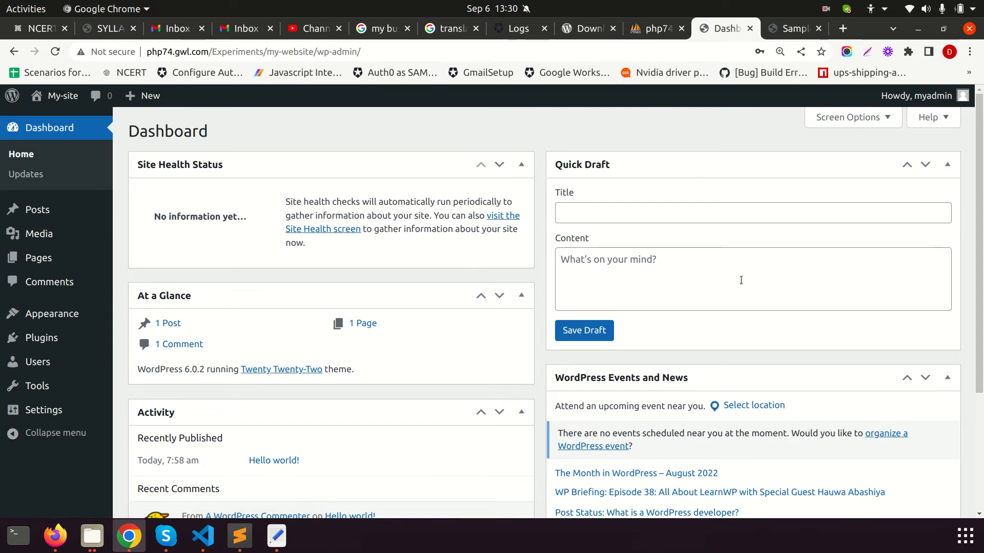
pyautogui.scroll(-3, 698, 273)
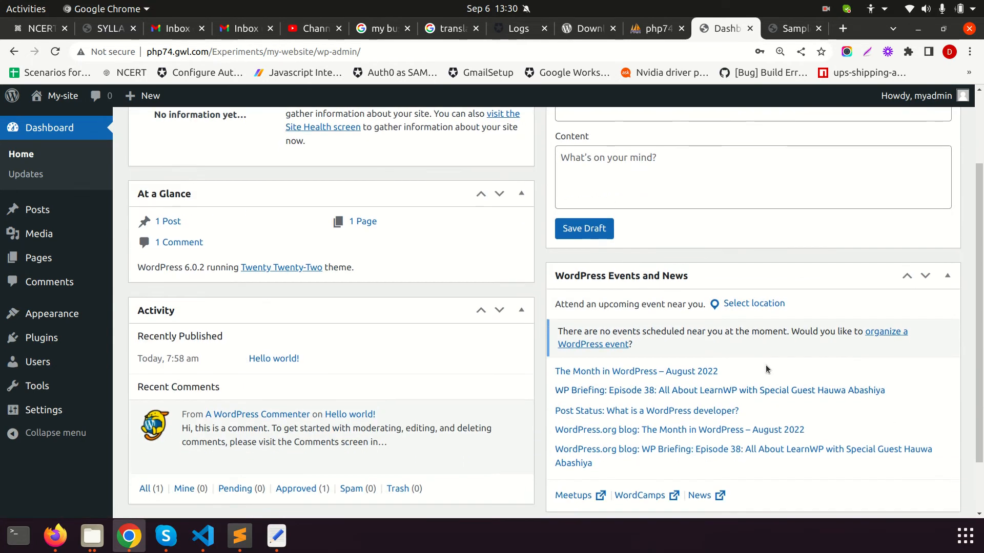
pyautogui.scroll(2, 470, 384)
pyautogui.scroll(1, 471, 383)
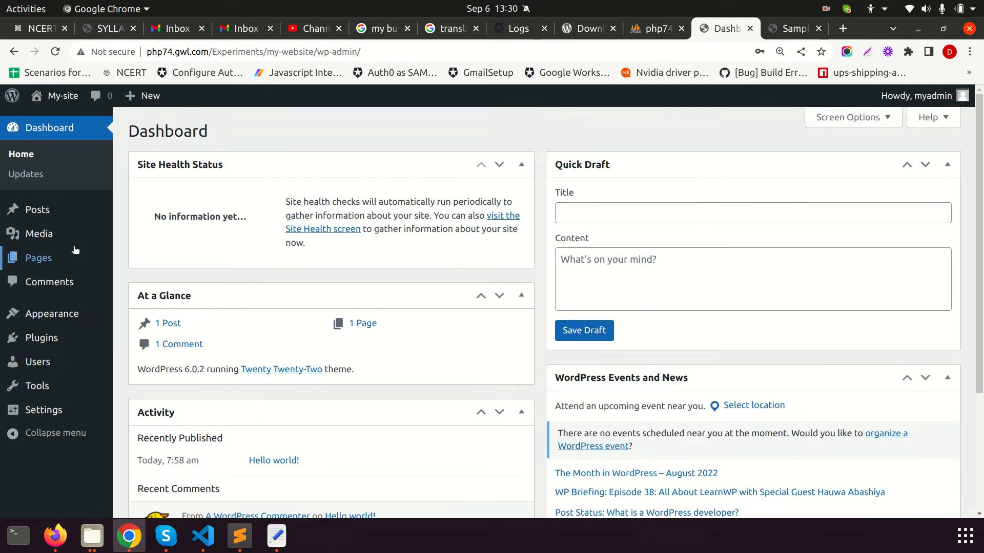
pyautogui.click(23, 174)
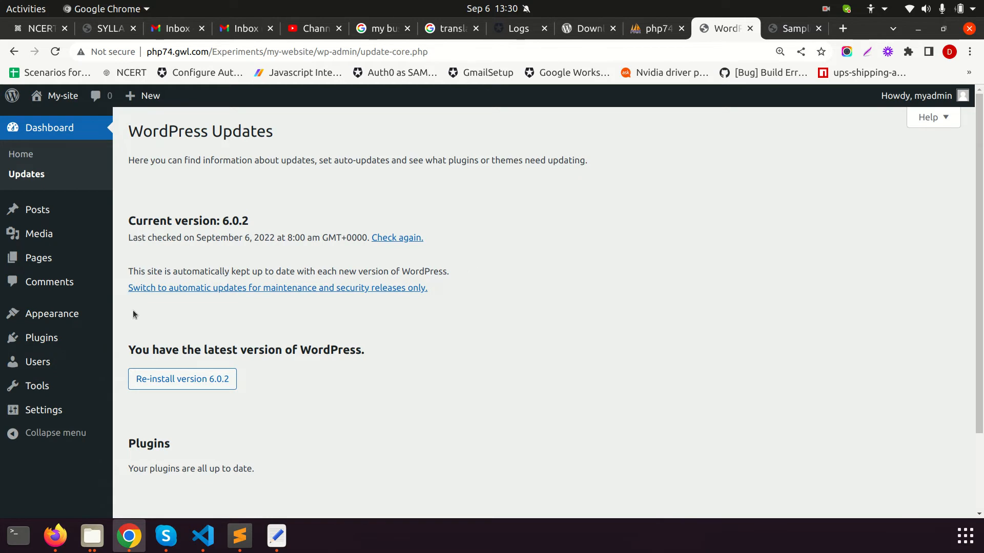
# Check the Updates page confirms WordPress 6.0.2 is current, then open All Posts
pyautogui.moveTo(65, 268)
pyautogui.click(794, 28)
pyautogui.click(725, 28)
pyautogui.moveTo(457, 302); pyautogui.dragTo(150, 201)
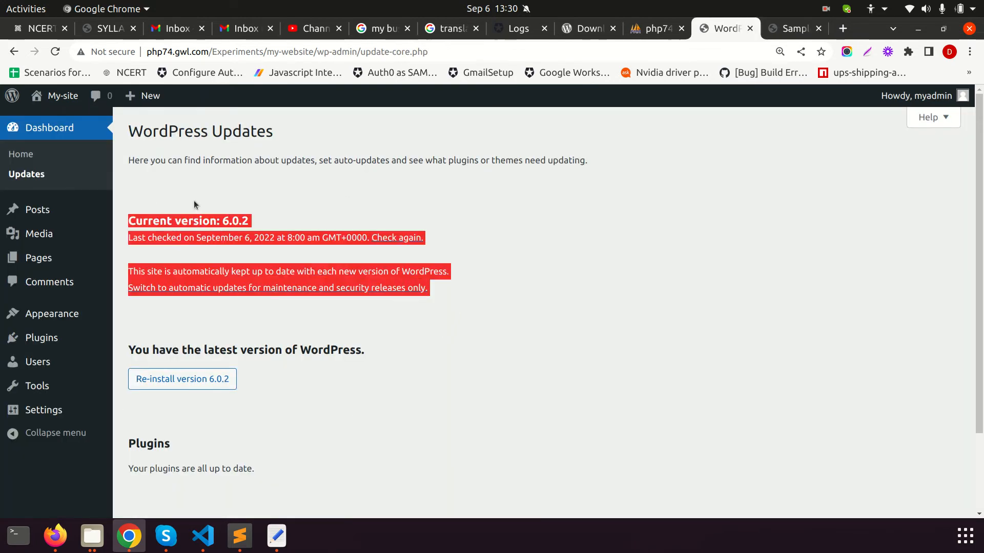
pyautogui.click(197, 199)
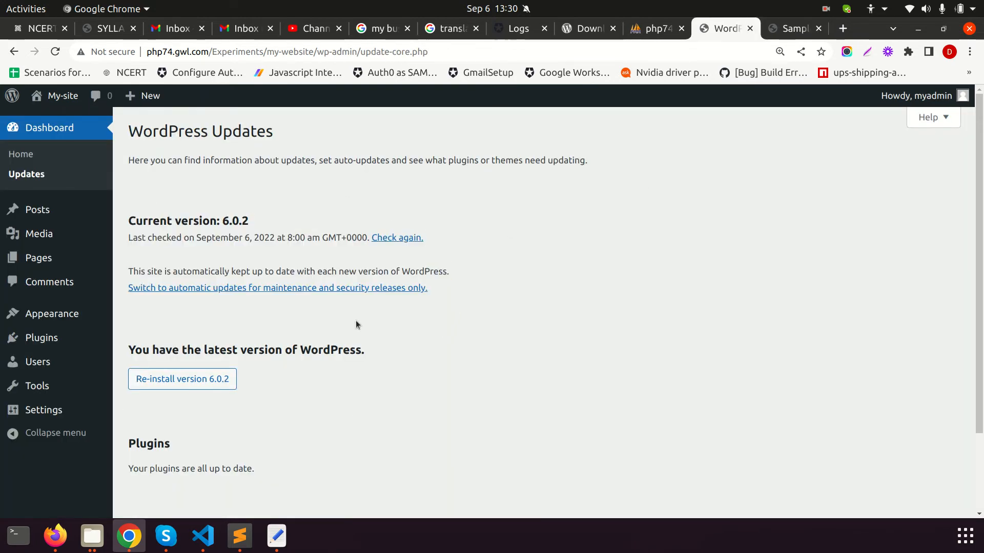
pyautogui.click(37, 213)
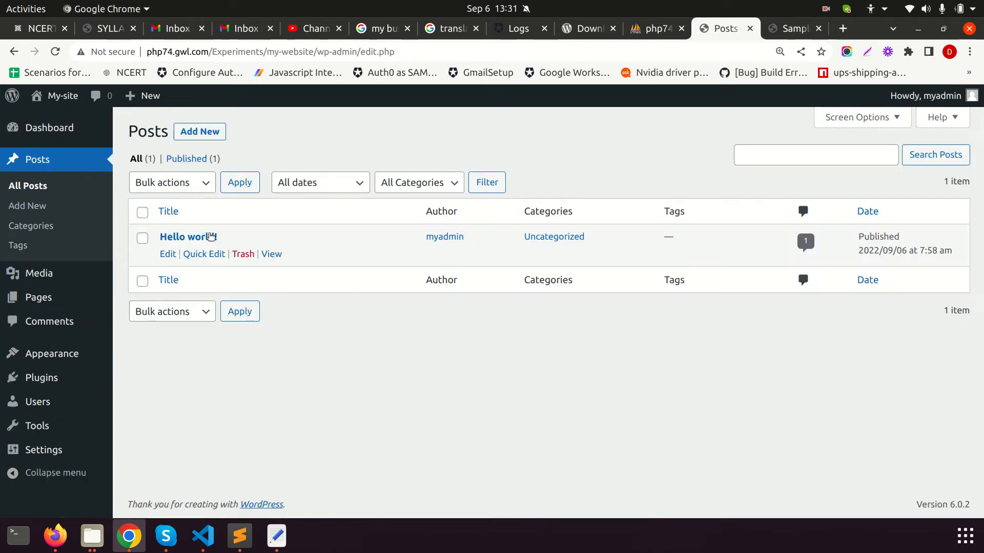
# Start a new post titled 'My first post', dismissing the block editor welcome guide
pyautogui.click(201, 132)
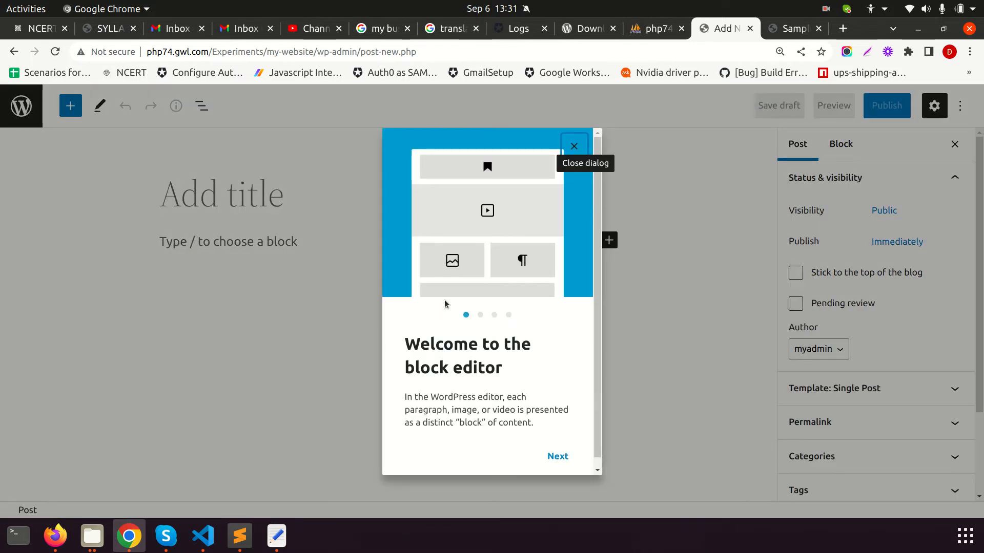
pyautogui.click(572, 147)
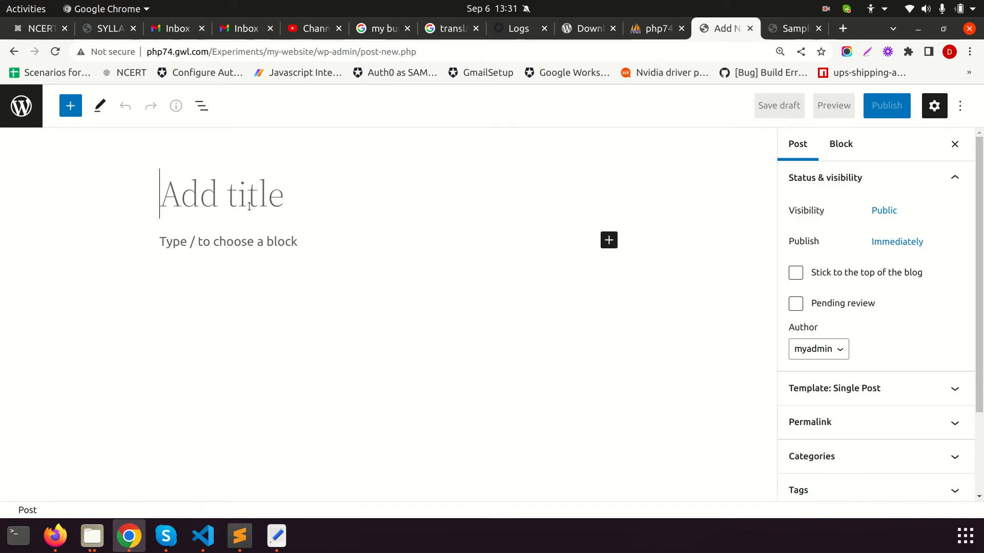
pyautogui.write('My first post')
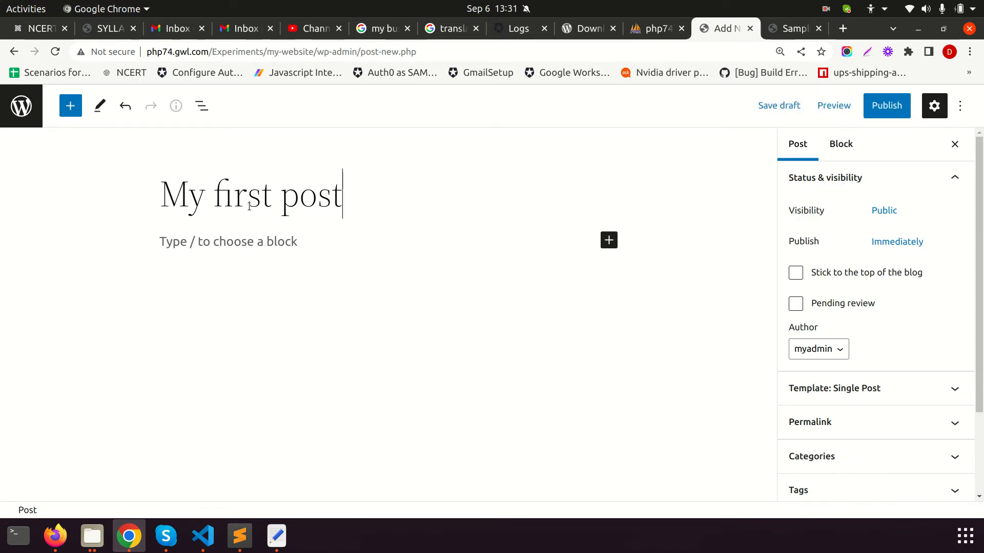
# Add a placeholder paragraph 'asdf asdf', select it, and switch to the Sample Page tab
pyautogui.click(250, 244)
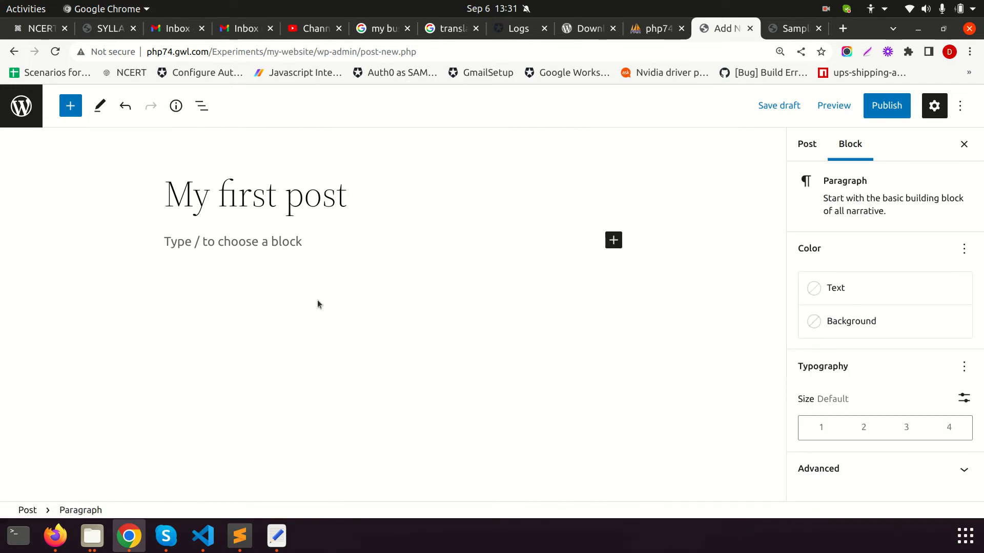
pyautogui.write('asdf asdf')
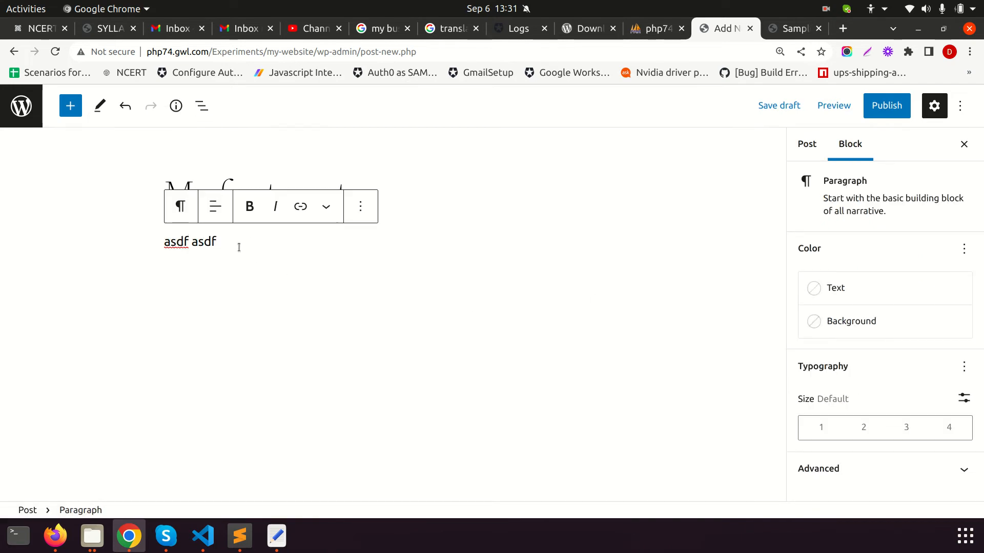
pyautogui.hotkey('ctrl', 'a')
pyautogui.click(780, 28)
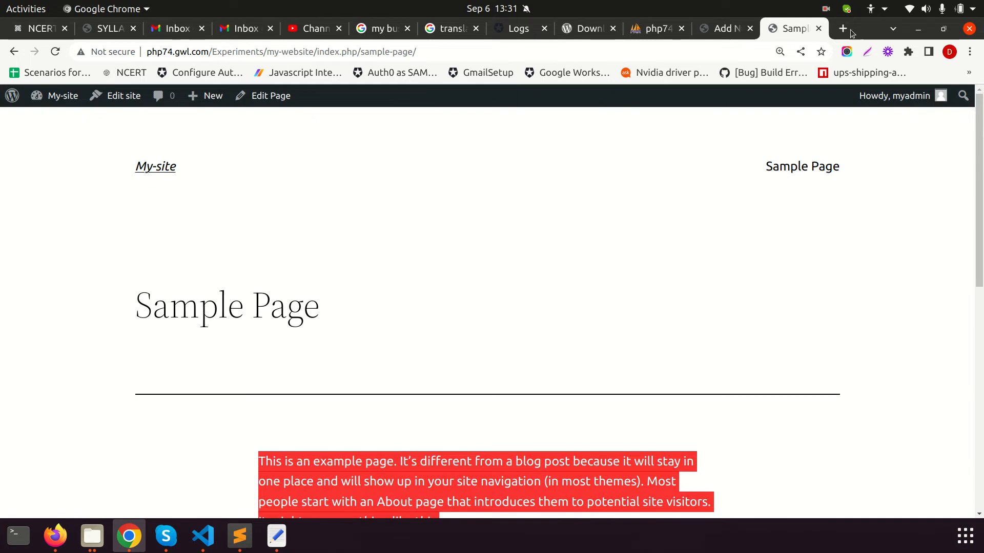
pyautogui.click(843, 29)
# Search for lorem ipsum, open lipsum.com and copy its 'What is Lorem Ipsum?' heading
pyautogui.write('lom')
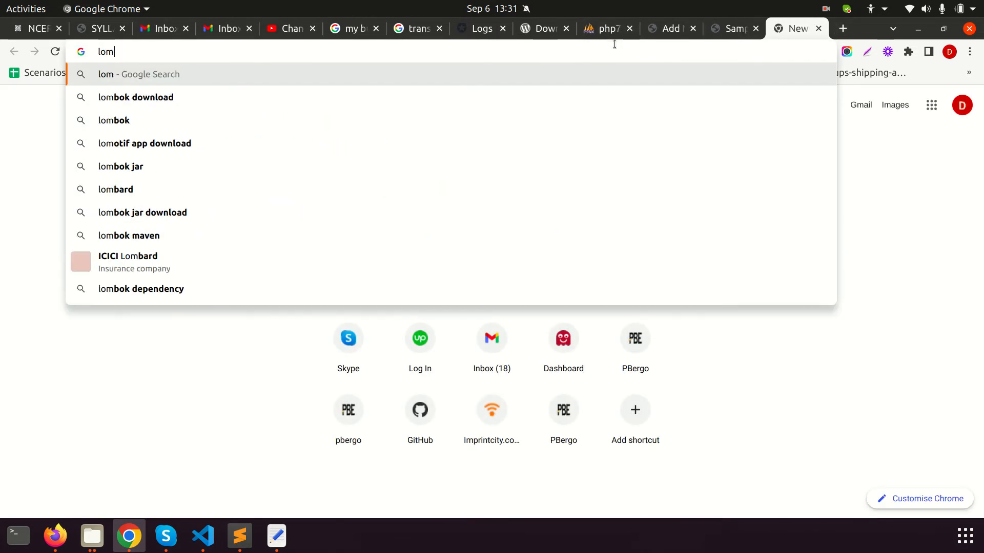
pyautogui.write('rem')
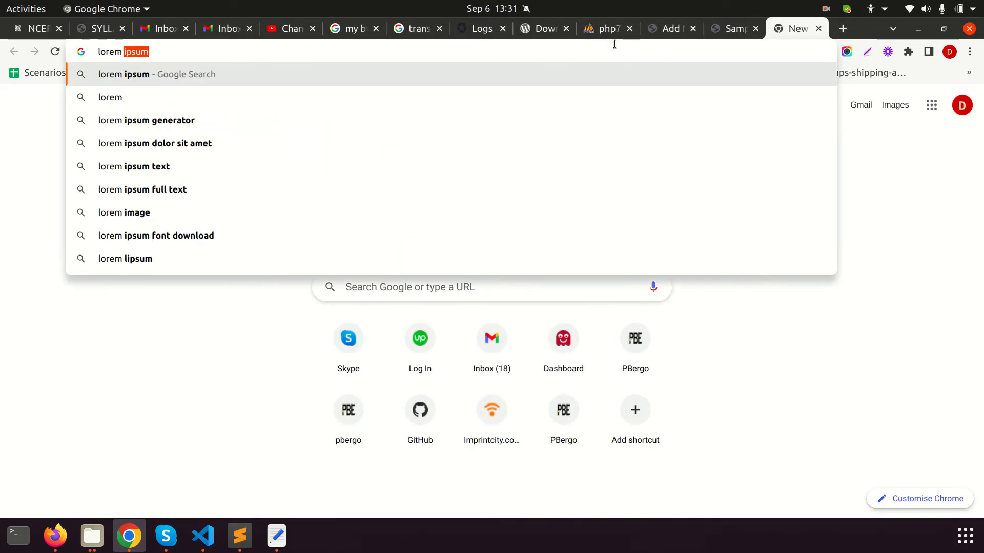
pyautogui.press('Return')
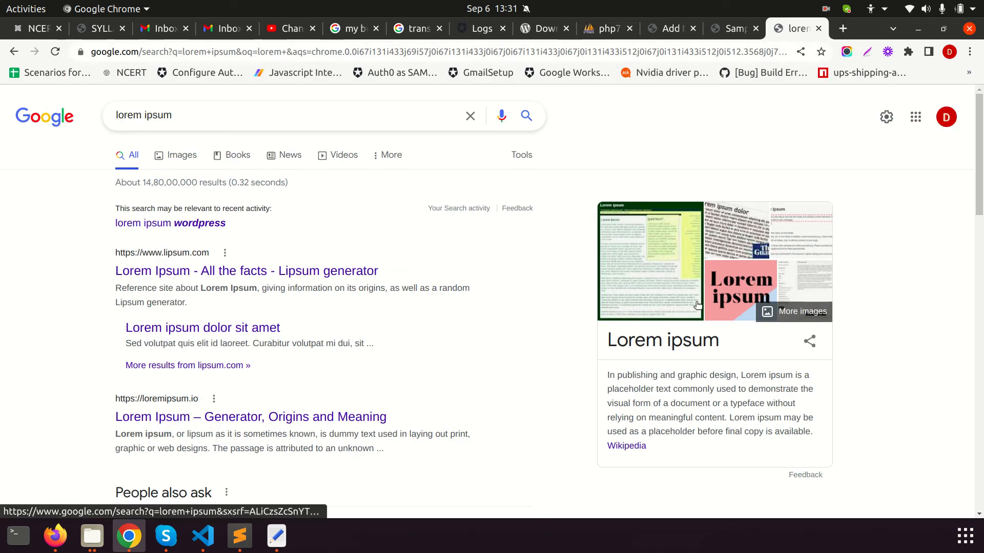
pyautogui.click(189, 273)
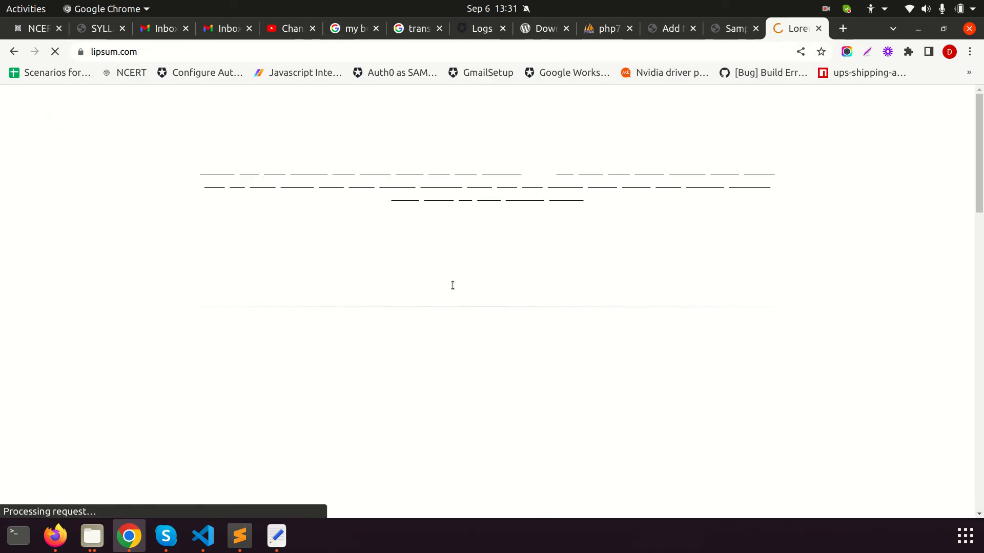
pyautogui.scroll(-1, 453, 300)
pyautogui.moveTo(339, 290); pyautogui.dragTo(202, 288)
pyautogui.hotkey('ctrl', 'c')
# Replace the post title 'My first post' with the copied 'What is Lorem Ipsum?' heading
pyautogui.click(727, 28)
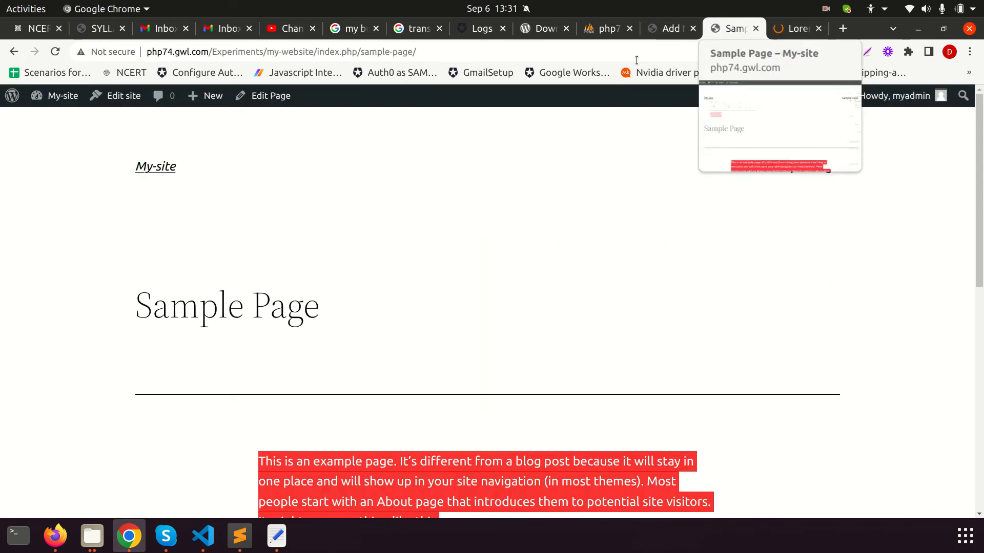
pyautogui.click(672, 29)
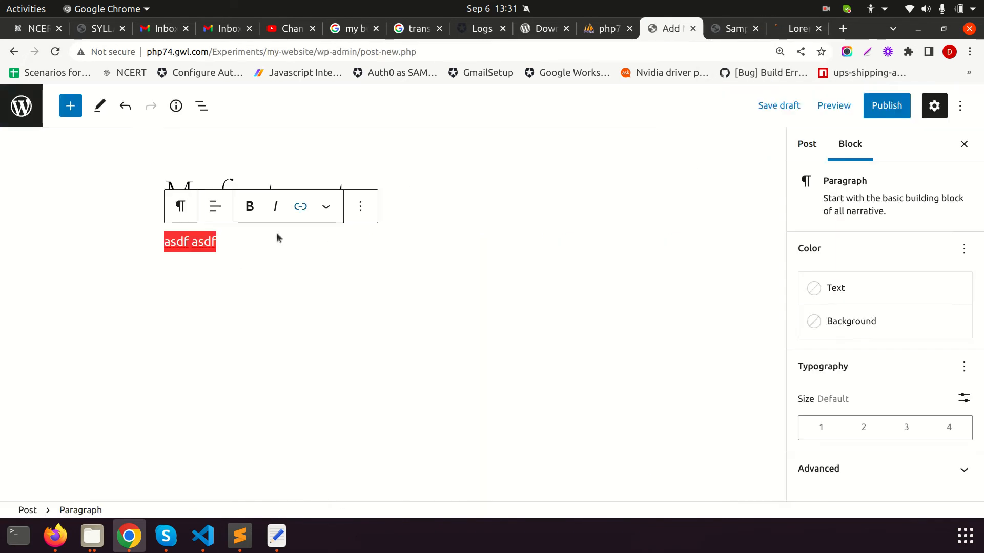
pyautogui.click(171, 183)
pyautogui.hotkey('ctrl', 'a')
pyautogui.hotkey('ctrl', 'v')
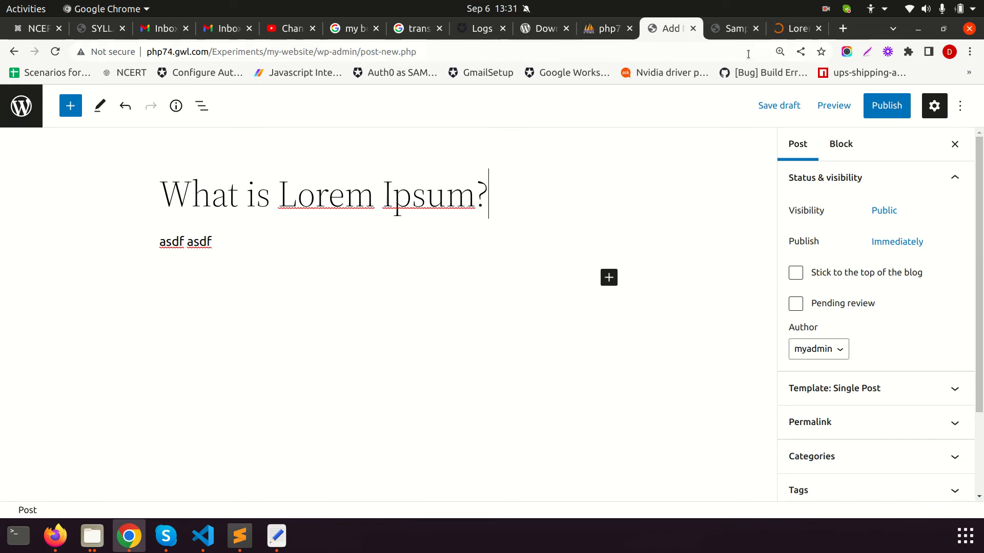
# Copy lipsum.com's first Lorem Ipsum paragraph and select the post's 'asdf asdf' placeholder
pyautogui.click(795, 29)
pyautogui.moveTo(471, 413); pyautogui.dragTo(199, 311)
pyautogui.hotkey('ctrl', 'c')
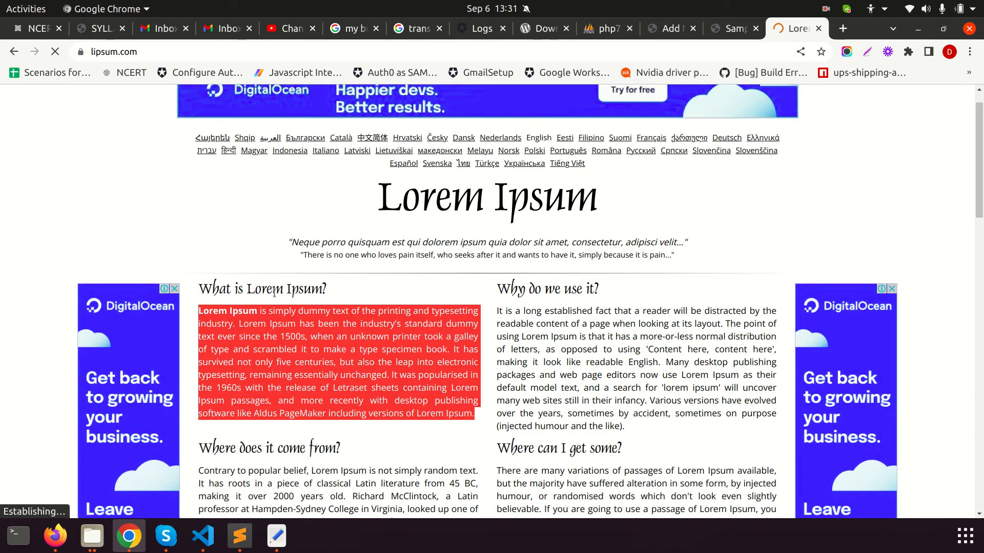
pyautogui.click(666, 29)
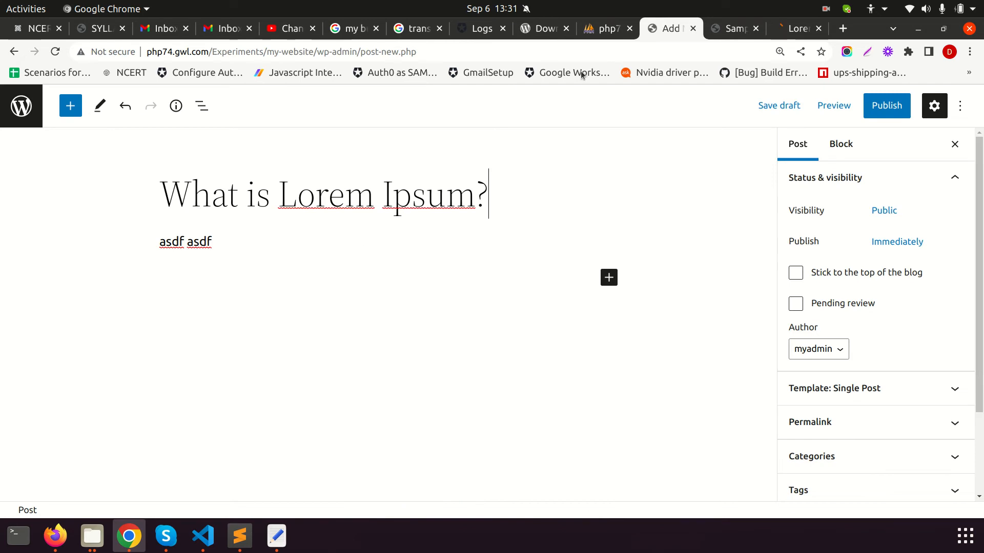
pyautogui.click(228, 238)
pyautogui.moveTo(234, 250); pyautogui.dragTo(161, 247)
# Replace 'asdf asdf' with the Lorem Ipsum paragraph and paste a second copy below it
pyautogui.hotkey('ctrl', 'v')
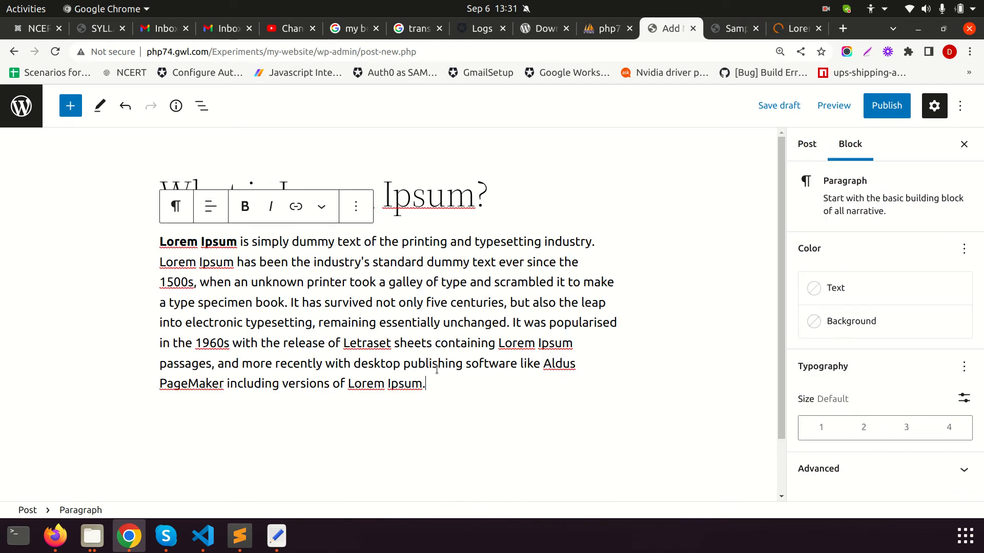
pyautogui.scroll(-1, 666, 399)
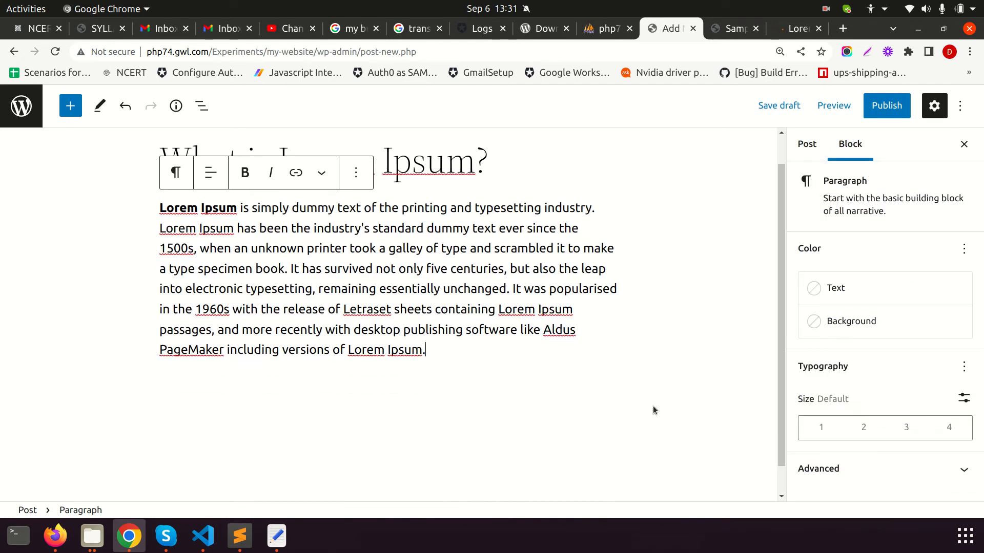
pyautogui.press('Return')
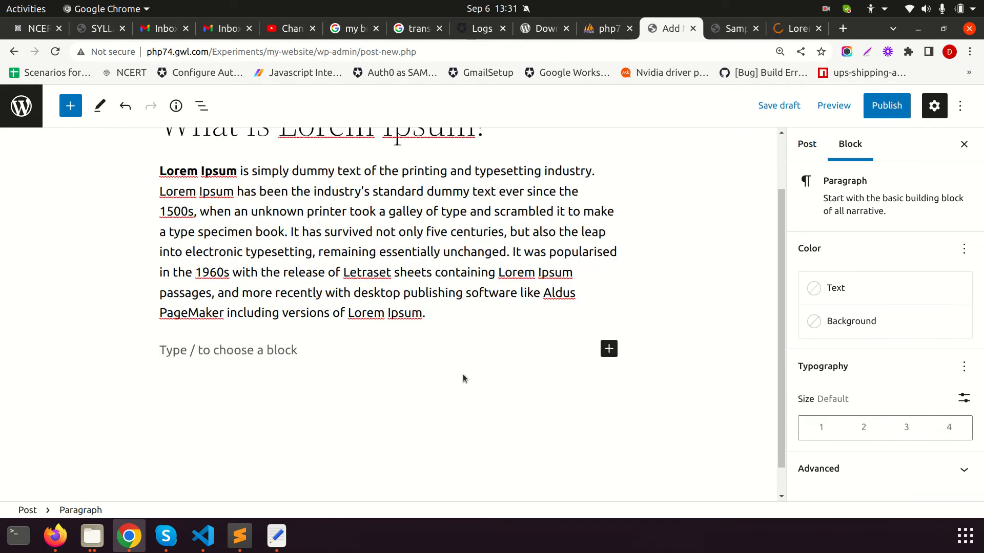
pyautogui.hotkey('ctrl', 'v')
pyautogui.click(475, 375)
pyautogui.scroll(5, 466, 411)
pyautogui.scroll(-3, 538, 346)
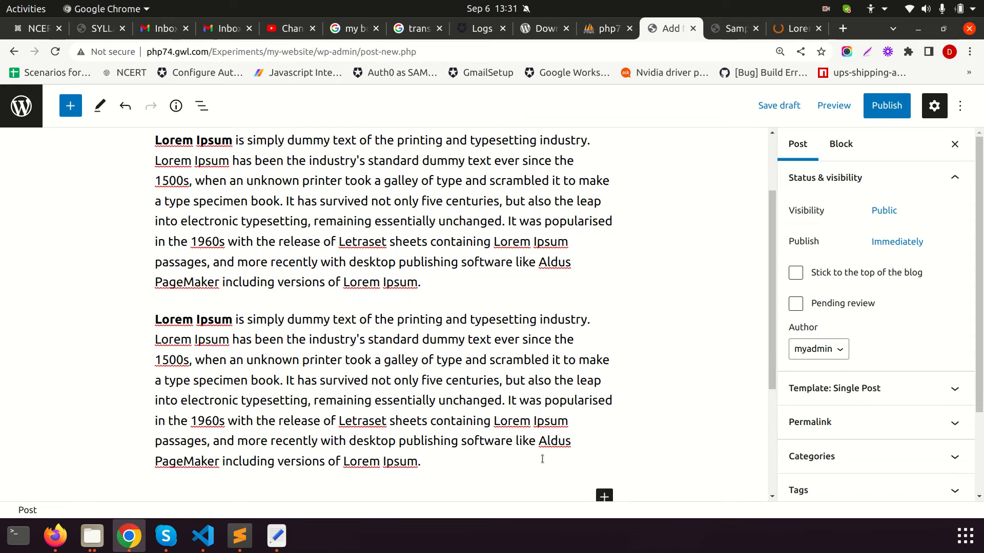
# Insert an Image block into the post and bring up its media upload dialog
pyautogui.click(604, 496)
pyautogui.scroll(-2, 589, 359)
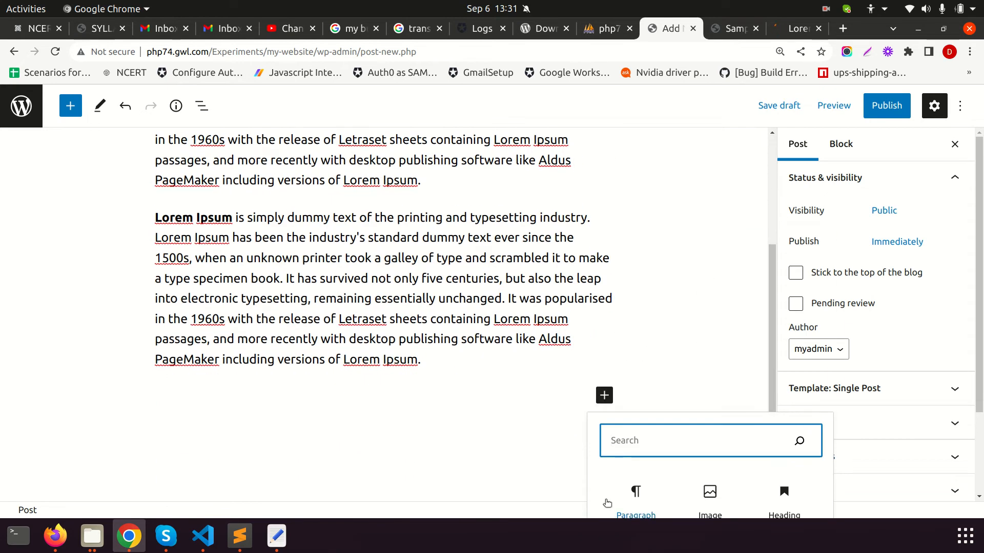
pyautogui.click(679, 488)
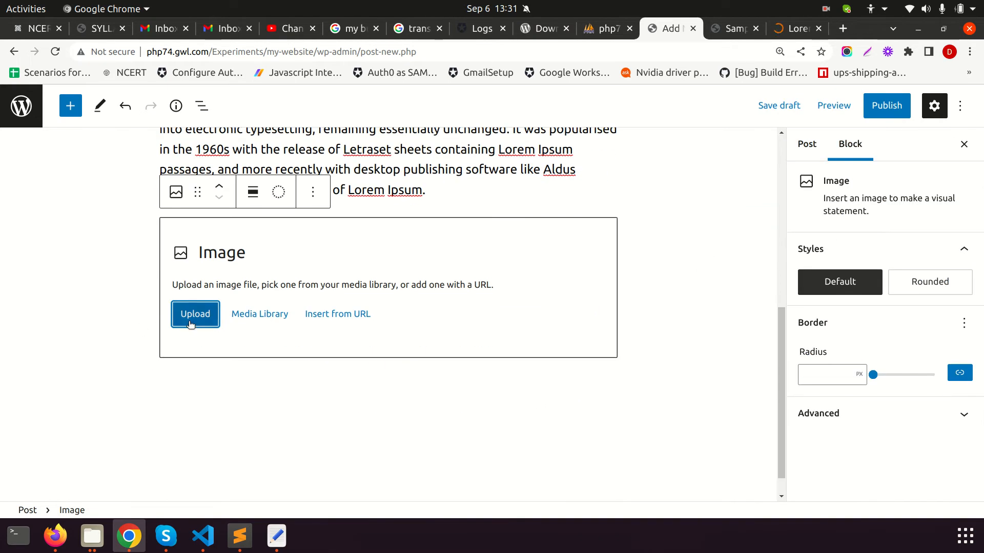
pyautogui.click(246, 318)
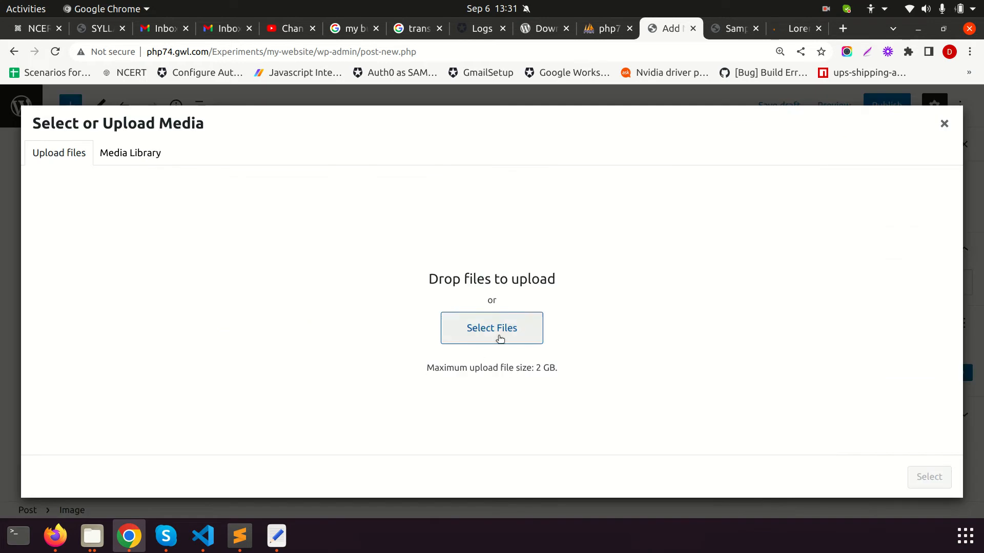
pyautogui.click(149, 154)
pyautogui.click(49, 154)
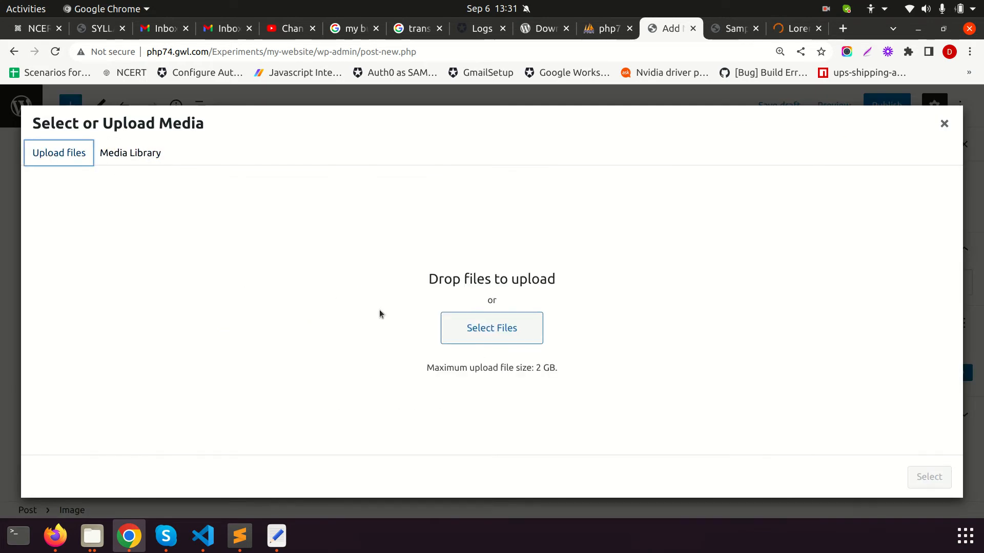
# Try uploading ep-300x127.png from recent files; it fails with an upload error
pyautogui.click(503, 330)
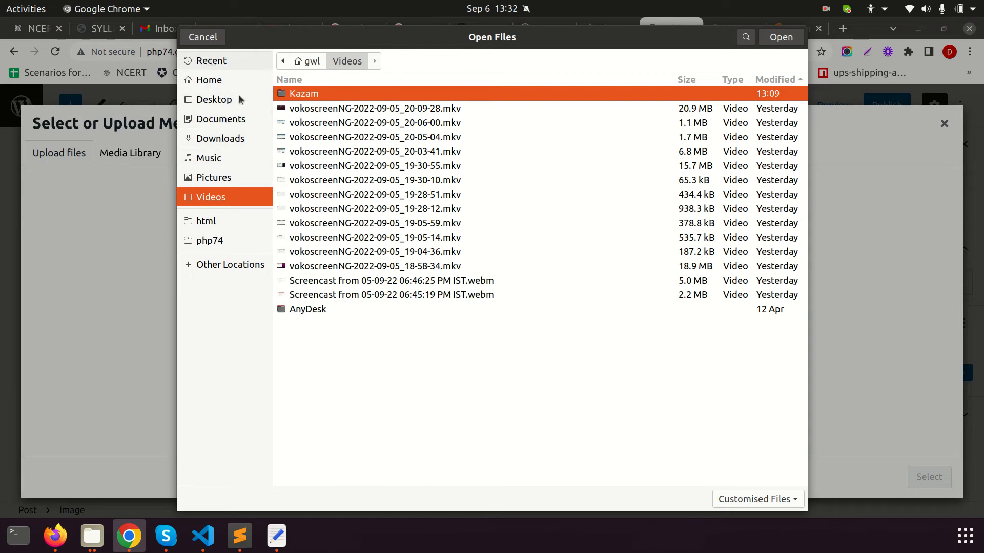
pyautogui.click(211, 61)
pyautogui.click(339, 73)
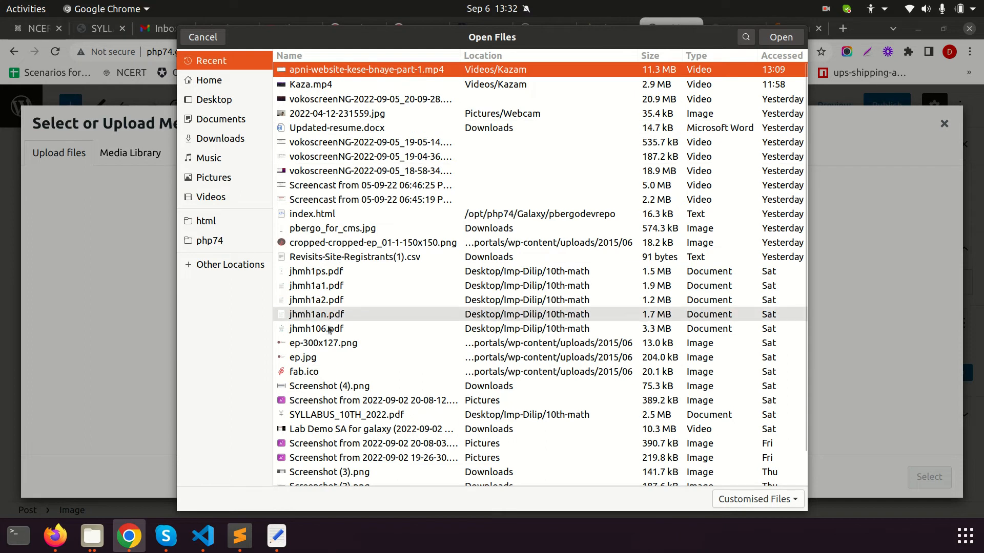
pyautogui.click(306, 359)
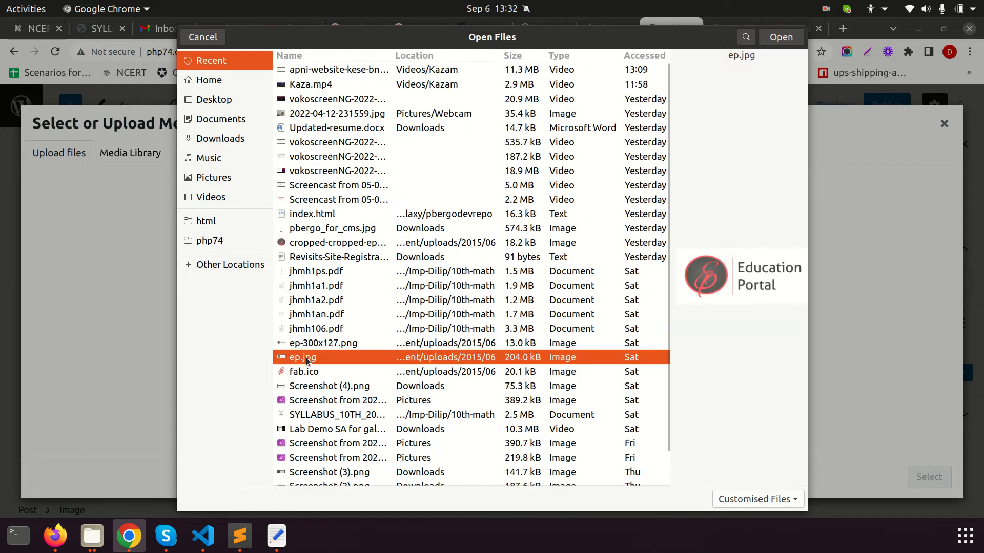
pyautogui.click(315, 345)
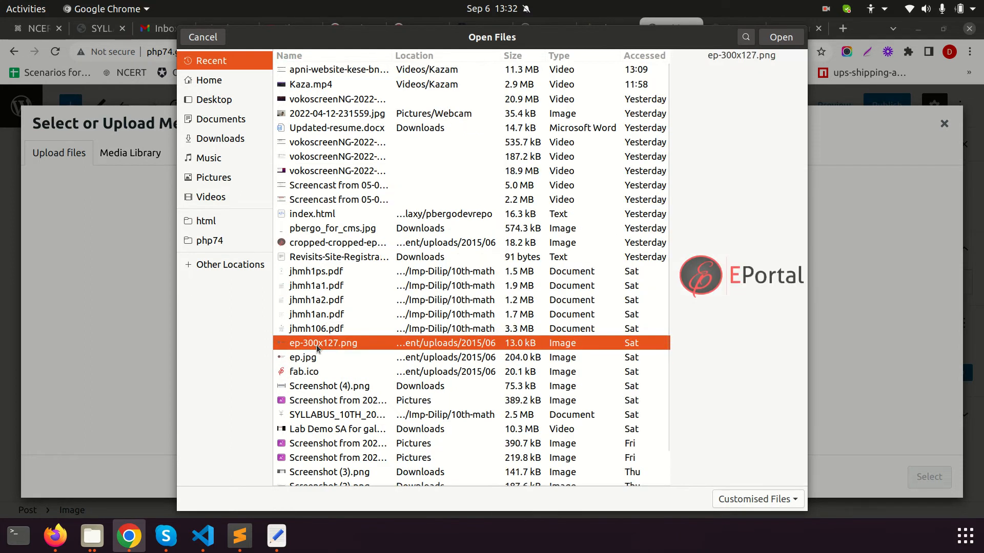
pyautogui.doubleClick(316, 346)
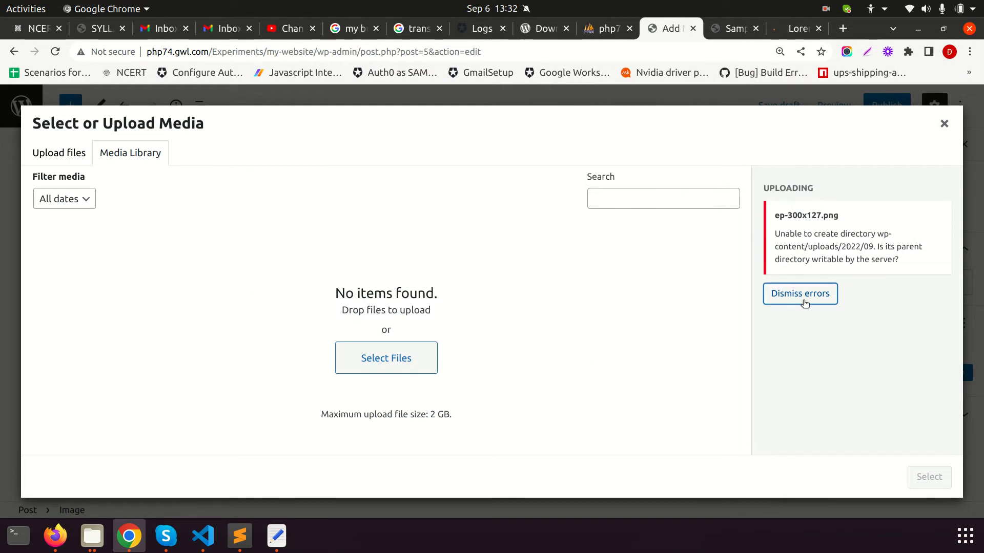
pyautogui.moveTo(899, 262); pyautogui.dragTo(773, 234)
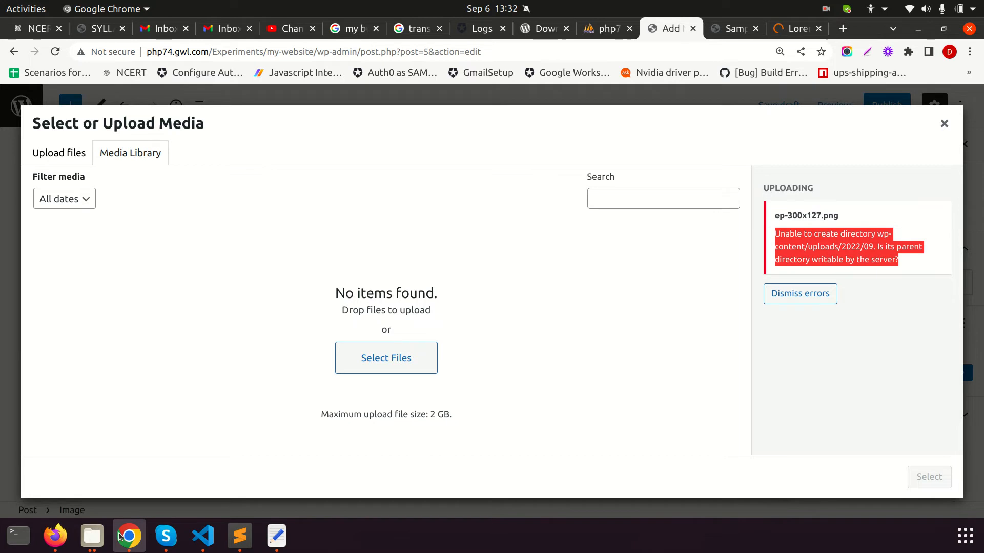
pyautogui.click(92, 536)
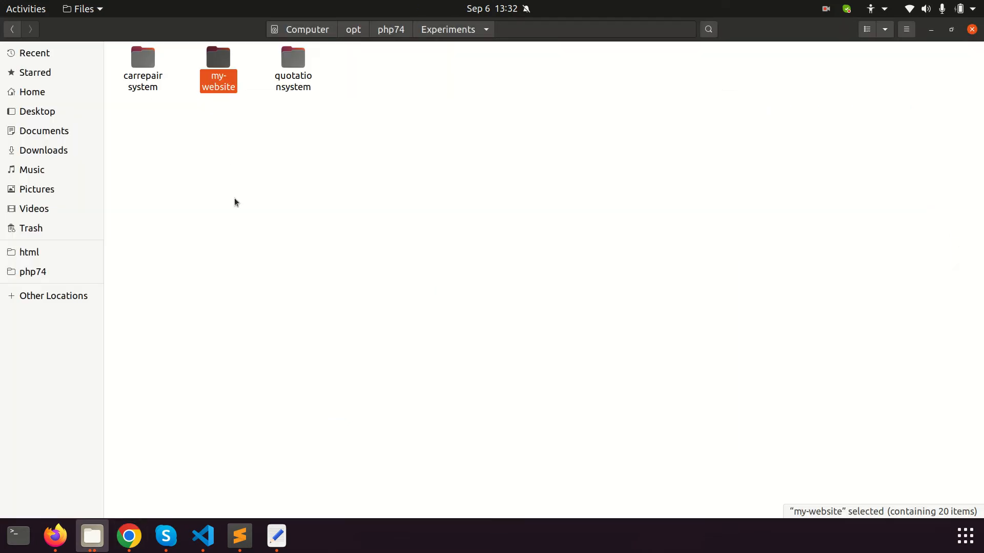
# Locate wp-content inside the my-website folder and open its Properties
pyautogui.doubleClick(213, 65)
pyautogui.doubleClick(568, 61)
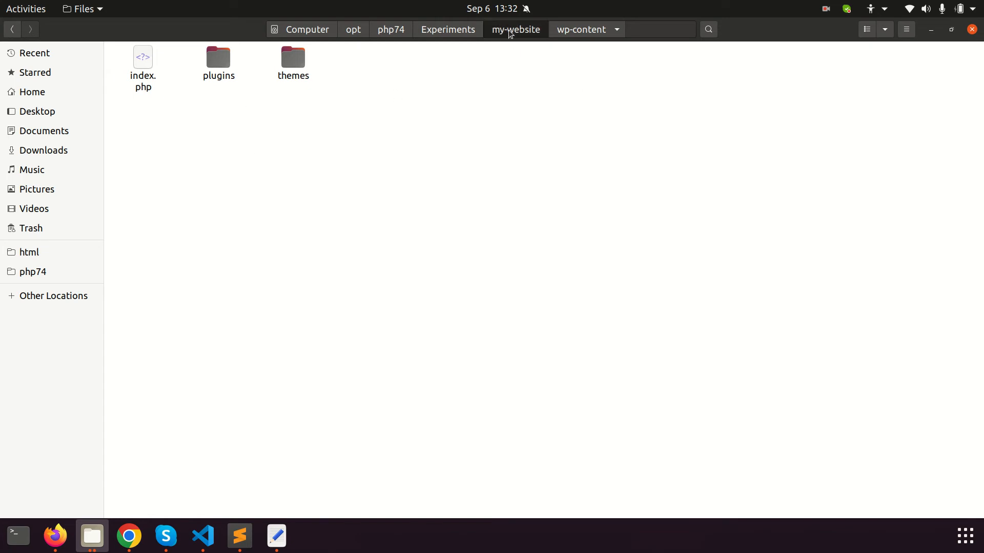
pyautogui.click(511, 32)
pyautogui.rightClick(561, 54)
pyautogui.click(468, 210)
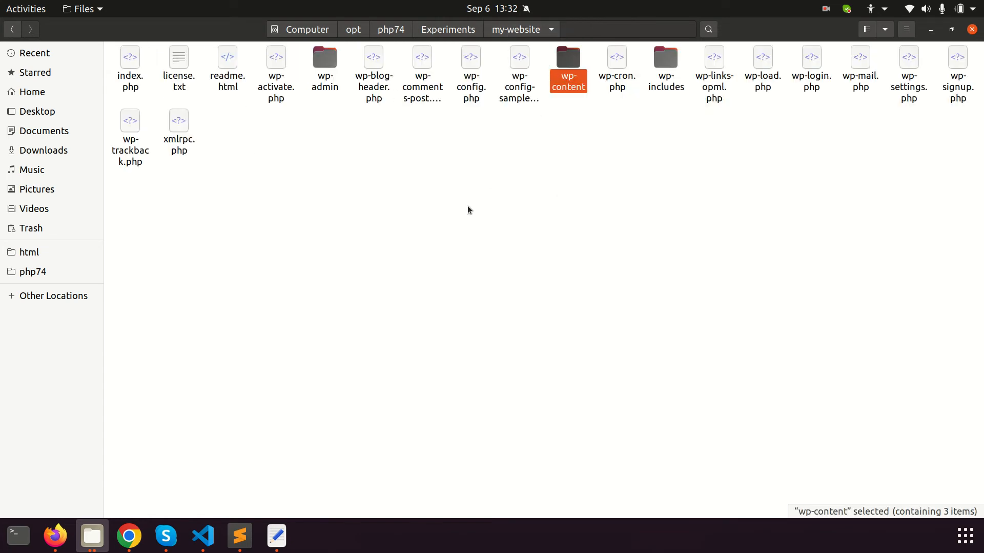
pyautogui.rightClick(562, 54)
pyautogui.click(600, 281)
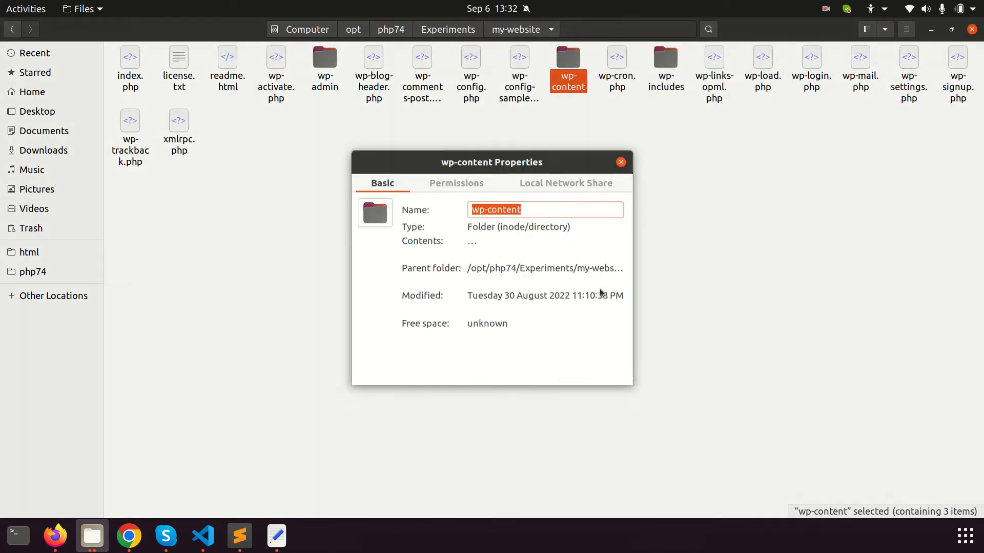
# Give the group 'Create and delete files' on wp-content, applied to all enclosed files
pyautogui.click(455, 180)
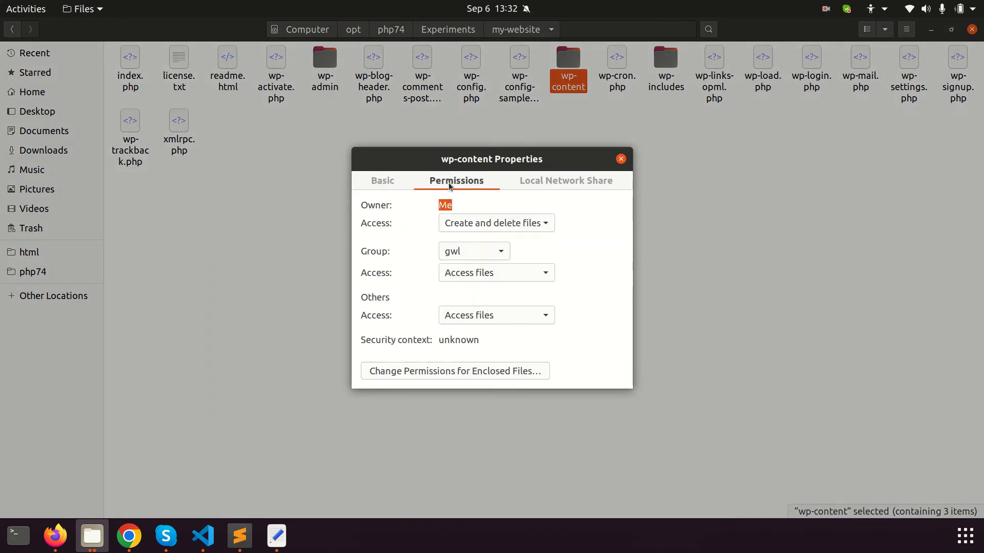
pyautogui.click(521, 273)
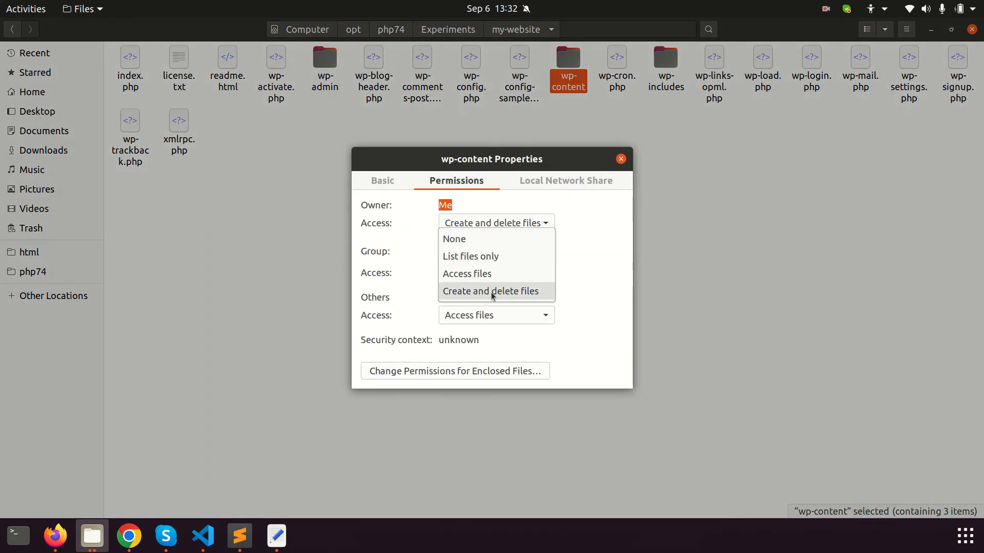
pyautogui.click(518, 290)
pyautogui.click(473, 377)
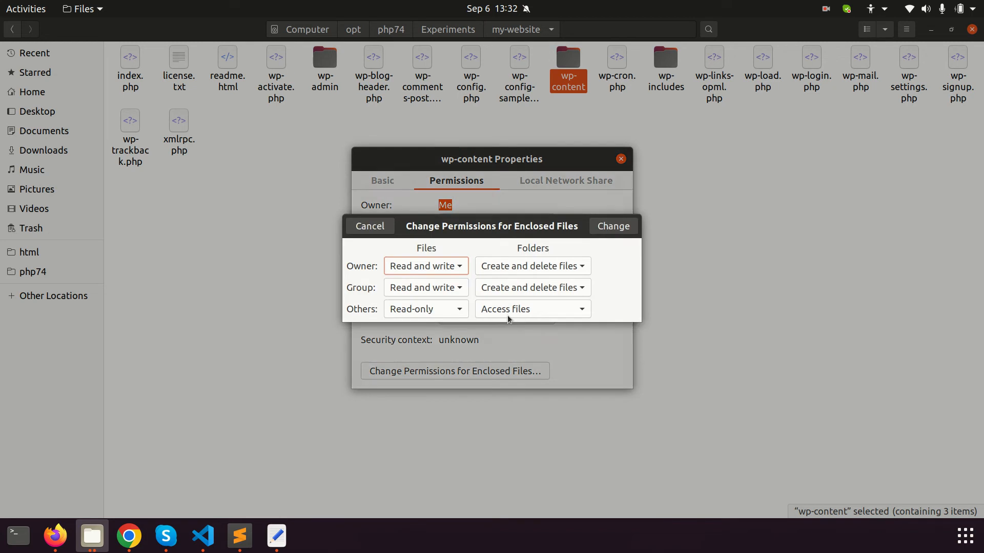
pyautogui.click(618, 226)
pyautogui.click(621, 159)
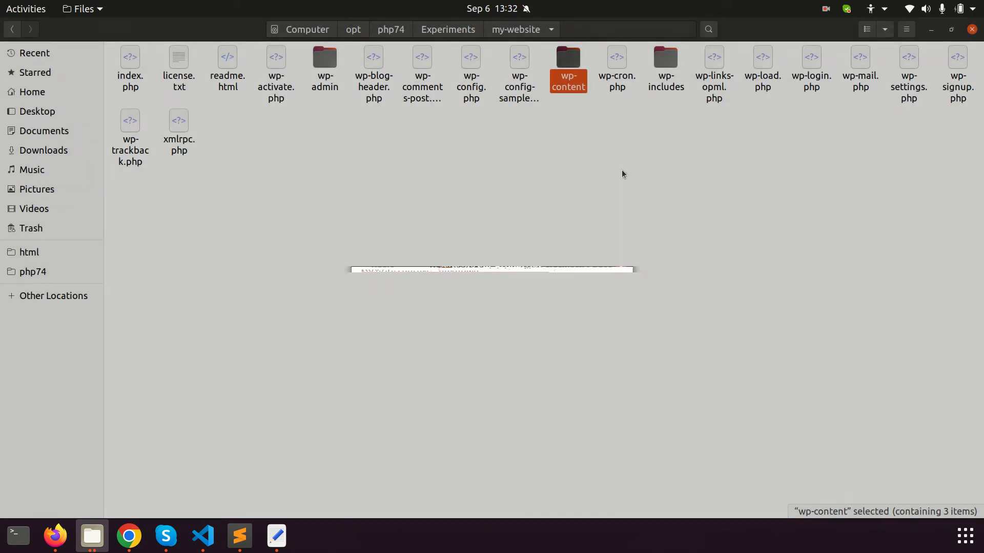
pyautogui.hotkey('alt', 'Tab')
pyautogui.click(389, 355)
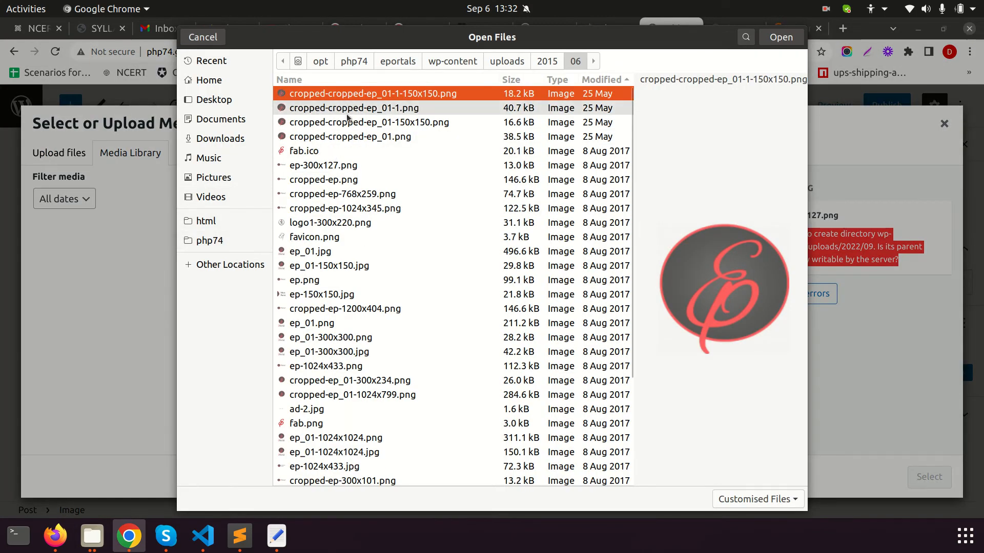
# Retry the upload with cropped-cropped-ep_01-1-150x150.png, then return to the my-website folder in Files
pyautogui.doubleClick(357, 97)
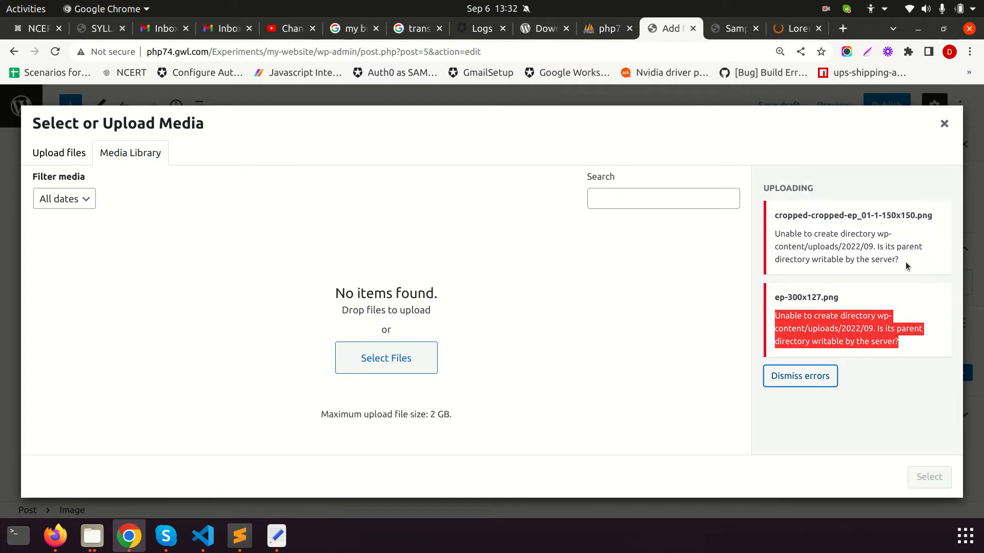
pyautogui.hotkey('alt', 'Tab')
pyautogui.doubleClick(576, 68)
pyautogui.click(527, 33)
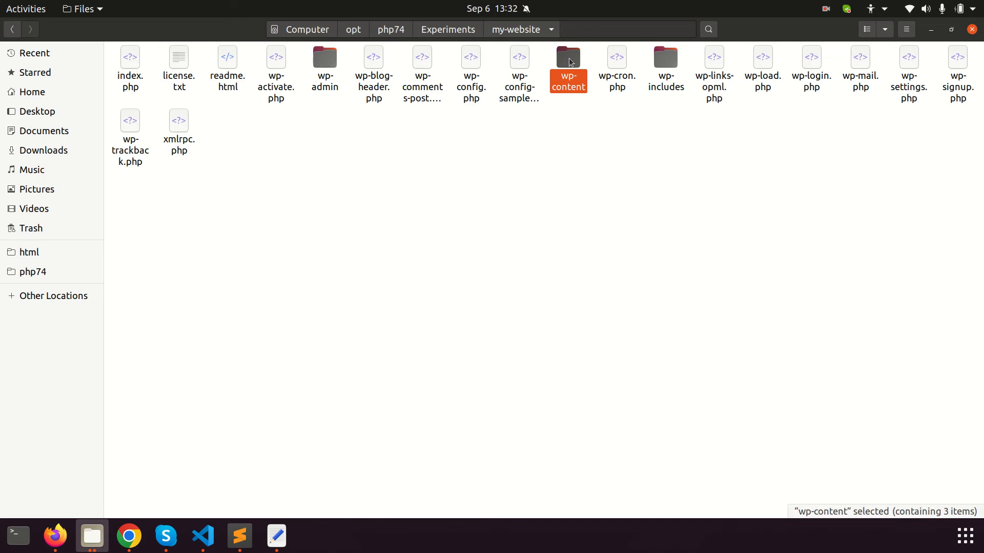
# In wp-content's Properties, set Others access to 'Create and delete files'
pyautogui.rightClick(569, 60)
pyautogui.click(330, 329)
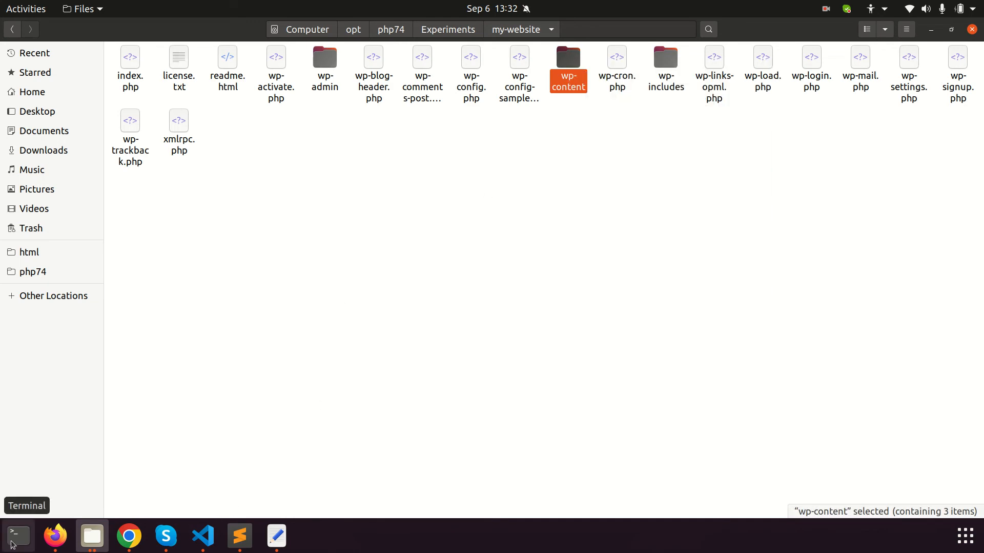
pyautogui.rightClick(571, 61)
pyautogui.click(620, 296)
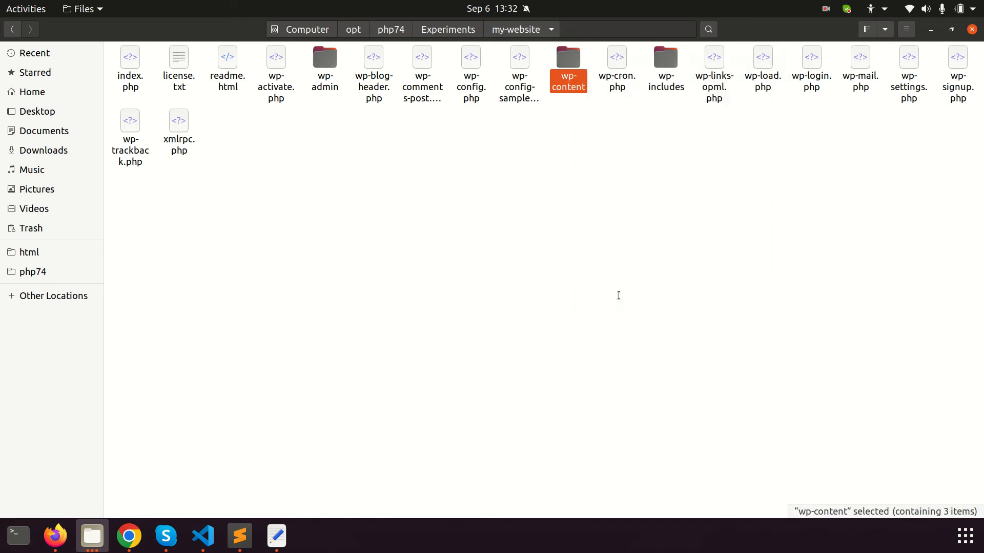
pyautogui.click(459, 184)
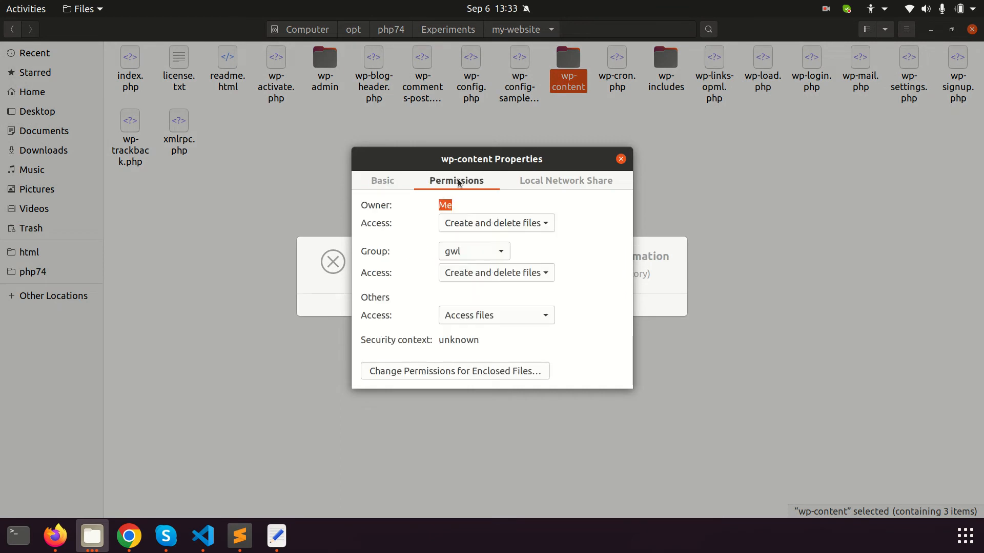
pyautogui.click(481, 315)
pyautogui.click(490, 340)
# Apply Others 'Read and write' files and 'Create and delete files' folders to all enclosed items
pyautogui.click(433, 371)
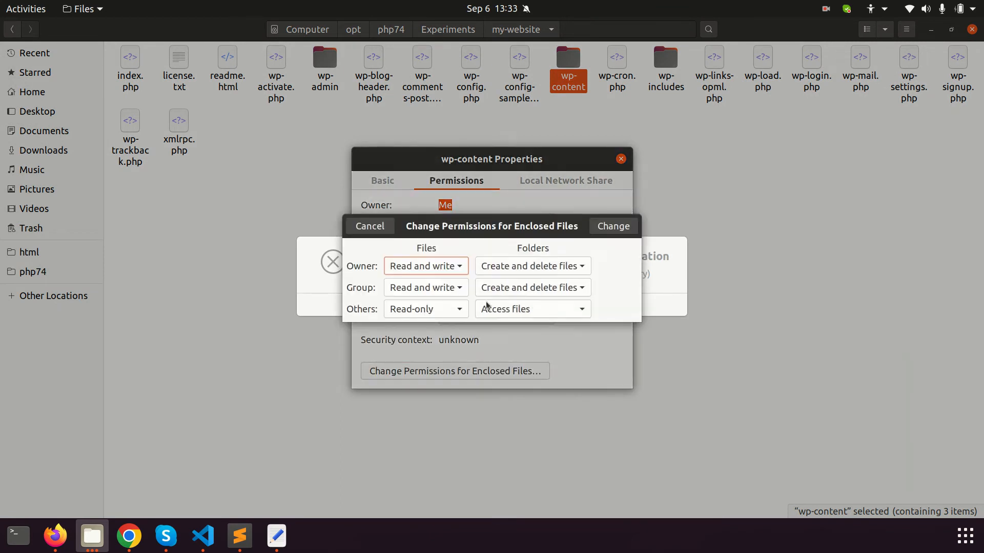
pyautogui.click(435, 311)
pyautogui.click(437, 328)
pyautogui.click(532, 310)
pyautogui.click(527, 327)
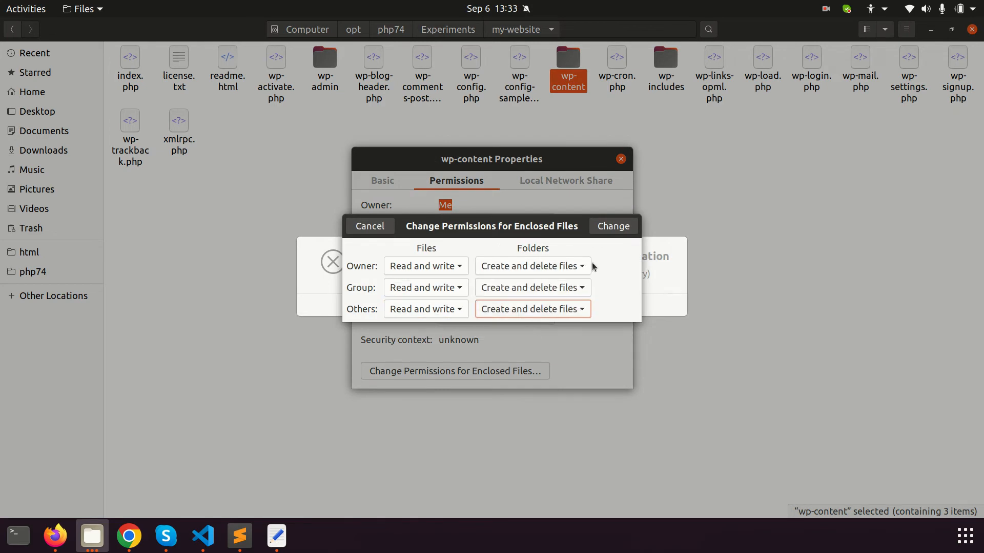
pyautogui.click(613, 226)
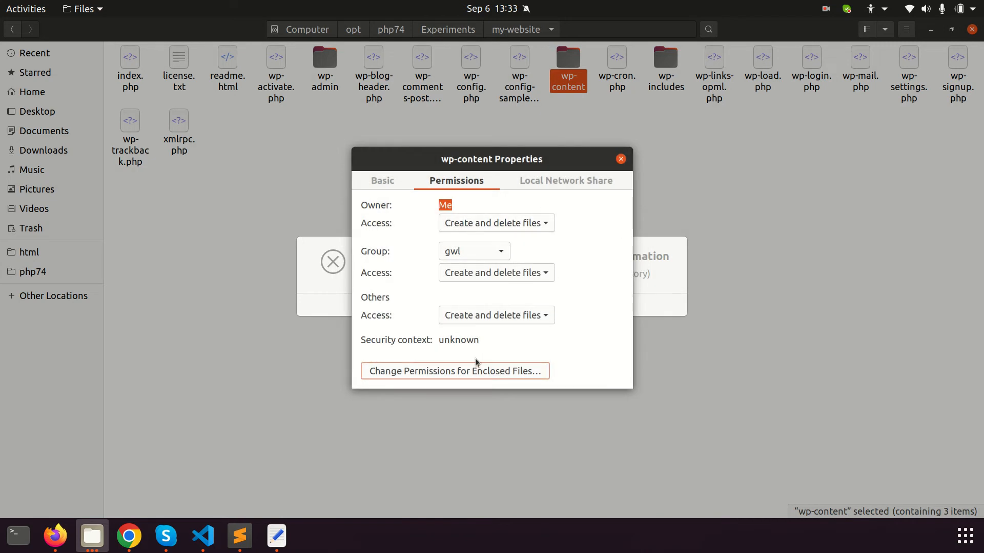
# Close the wp-content Properties, go up to the Experiments folder, and return to wp-config.php
pyautogui.click(560, 180)
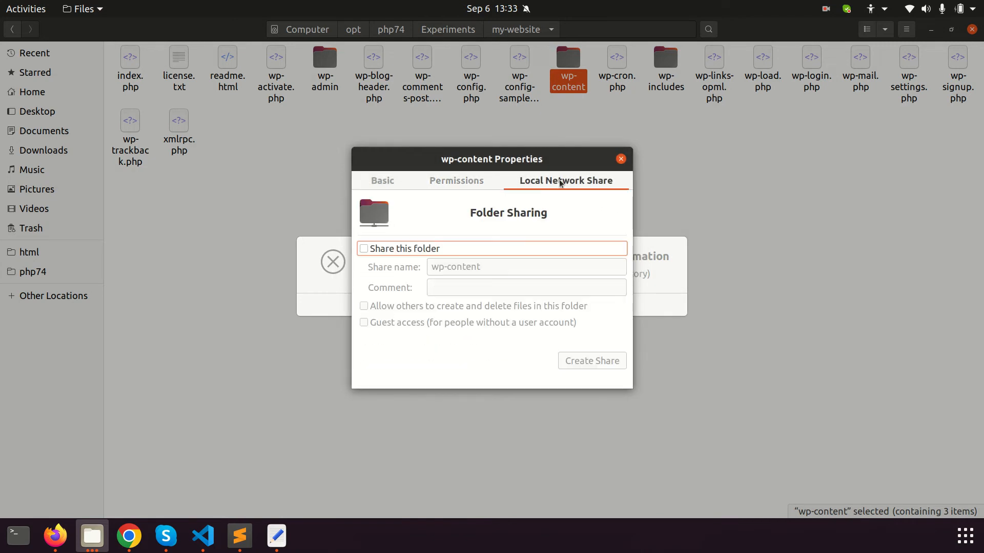
pyautogui.click(467, 181)
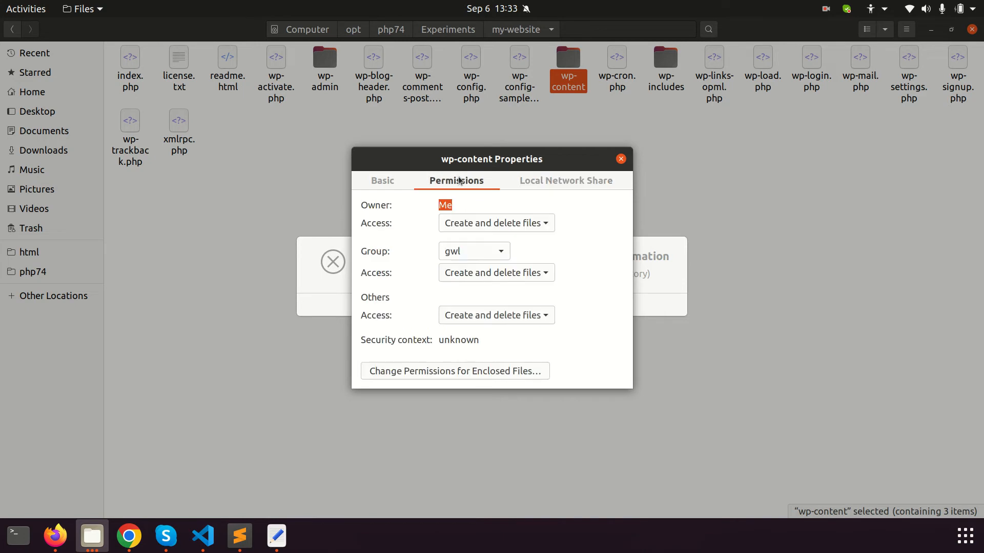
pyautogui.click(375, 183)
pyautogui.click(622, 159)
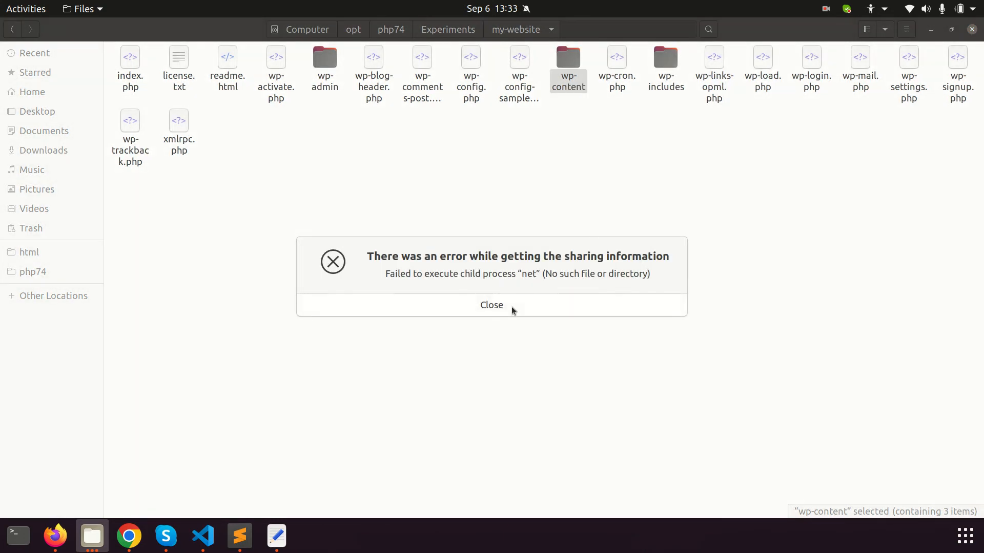
pyautogui.click(520, 31)
pyautogui.click(449, 33)
pyautogui.click(495, 30)
pyautogui.click(447, 33)
pyautogui.click(446, 34)
pyautogui.click(491, 306)
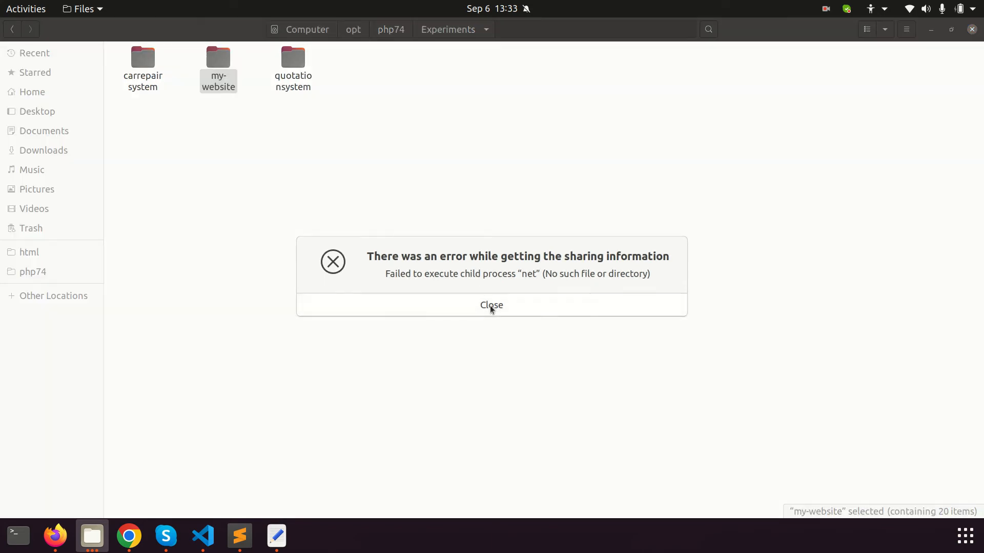
pyautogui.click(277, 536)
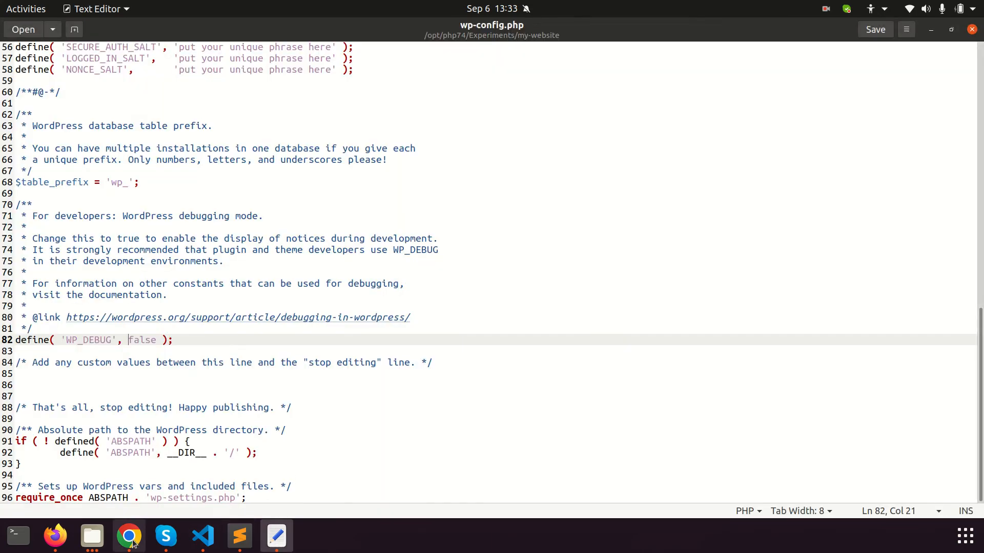
# Check the Sublime Text notes and file manager, then return to the WordPress media dialog
pyautogui.click(142, 537)
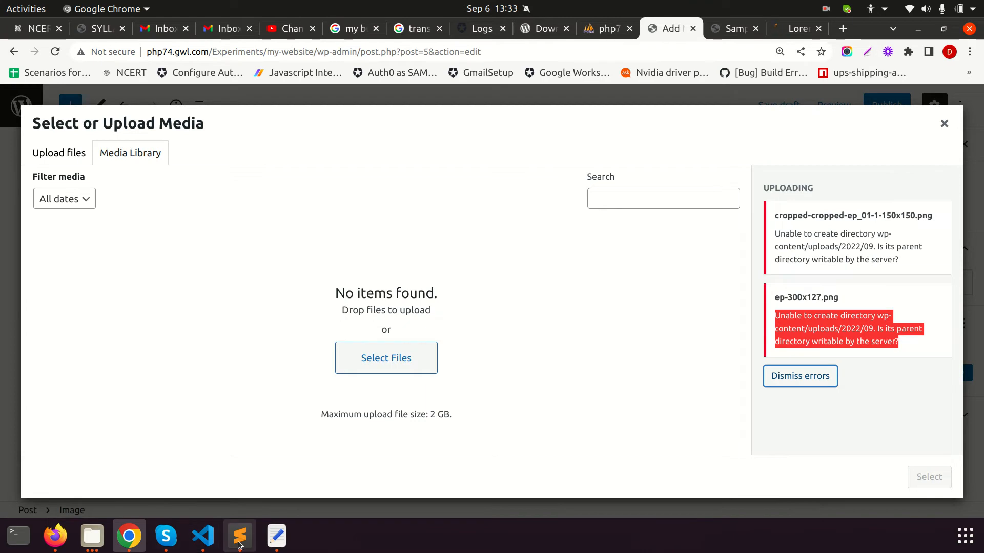
pyautogui.click(240, 536)
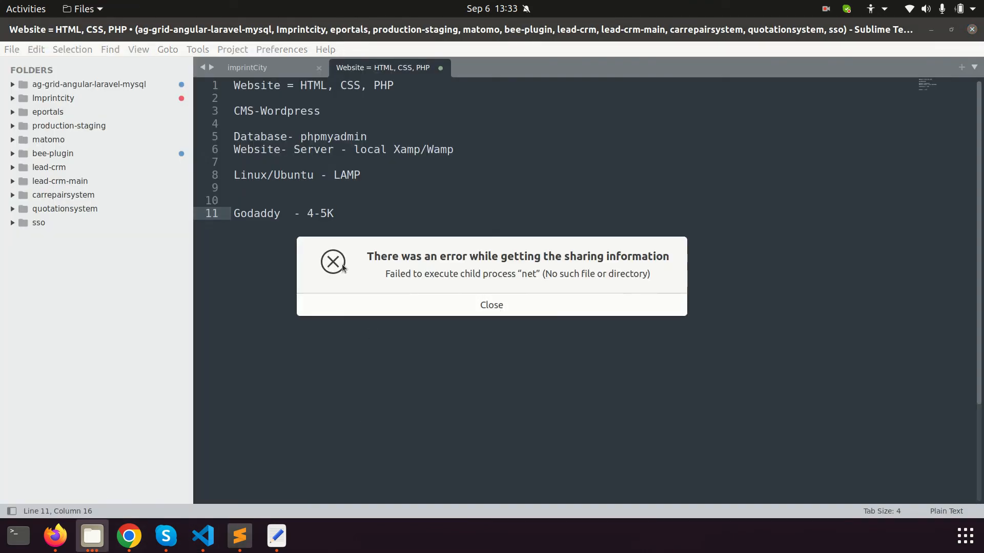
pyautogui.click(622, 329)
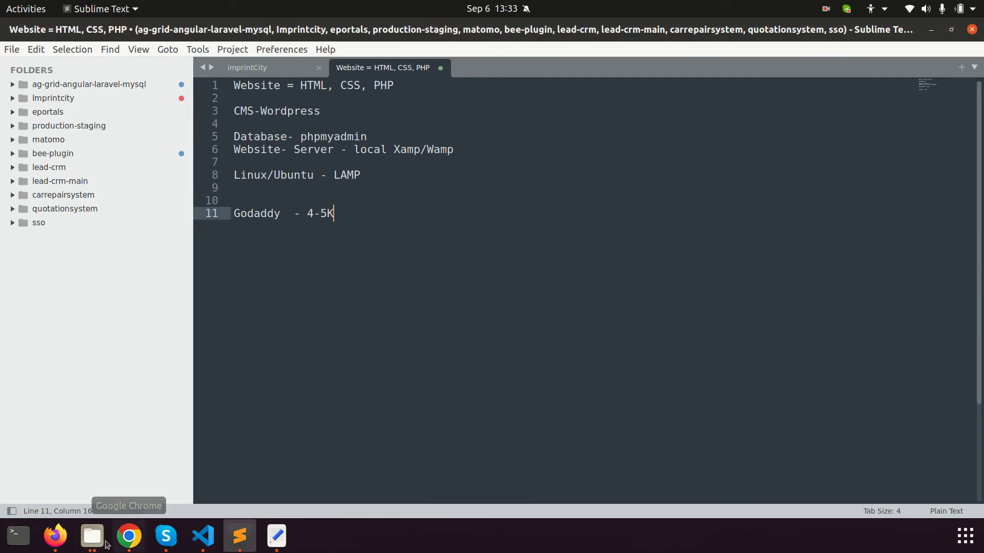
pyautogui.click(92, 536)
pyautogui.click(129, 536)
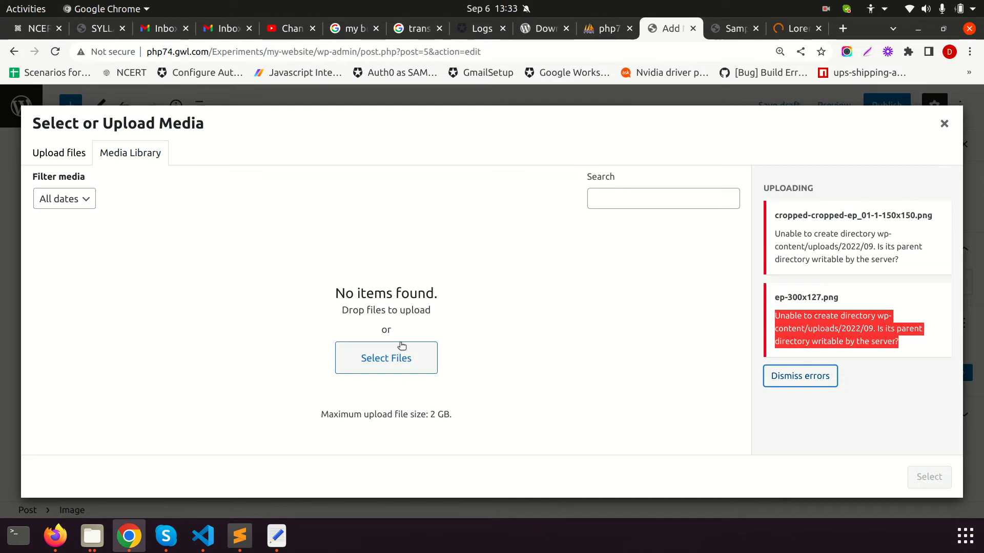
# Upload cropped-cropped-ep_01-1.png into the post's image block and begin publishing
pyautogui.click(395, 358)
pyautogui.click(406, 108)
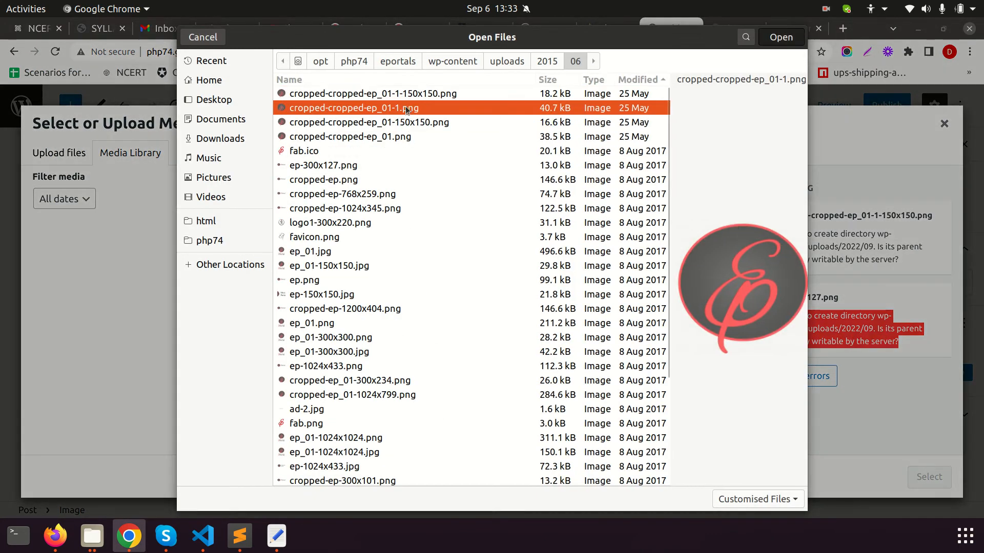
pyautogui.doubleClick(406, 109)
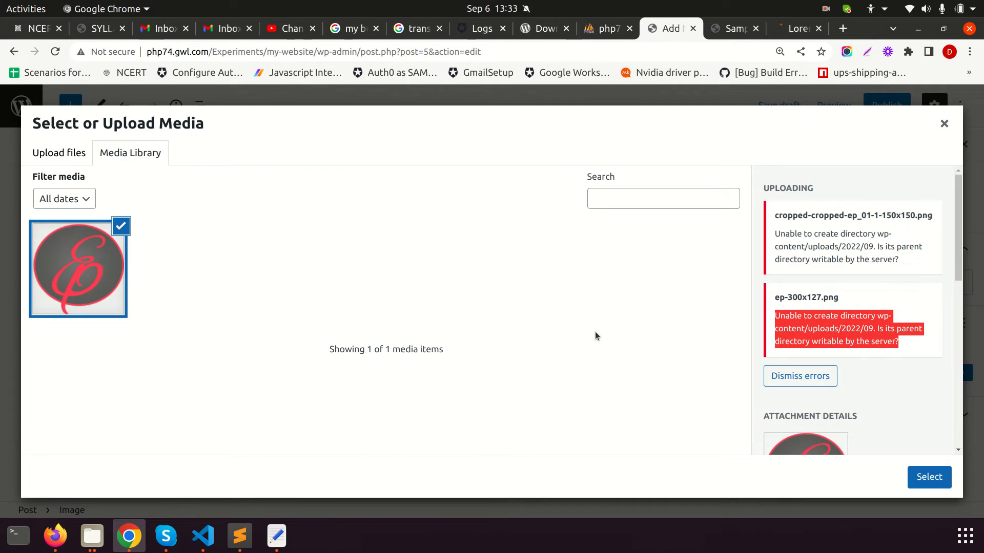
pyautogui.scroll(-3, 881, 389)
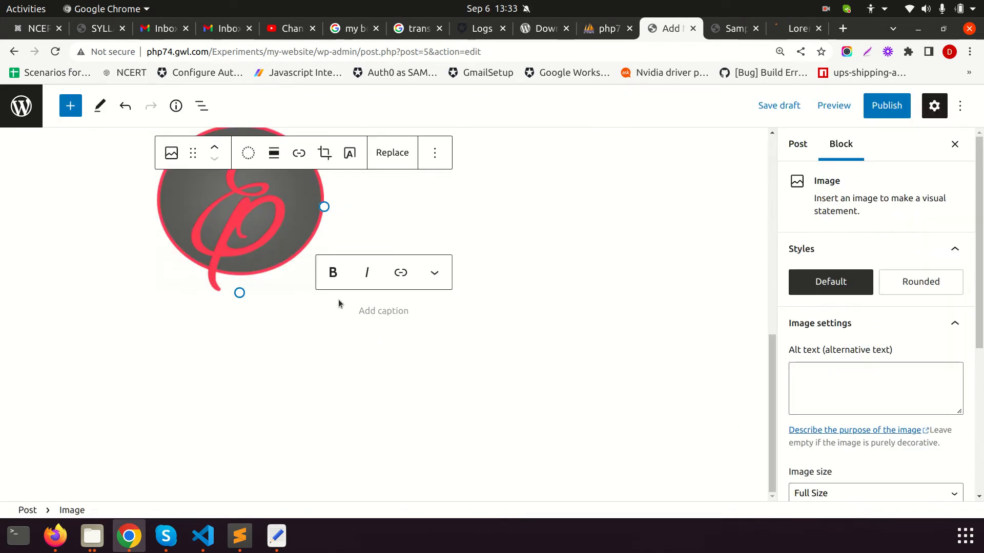
pyautogui.scroll(-5, 871, 246)
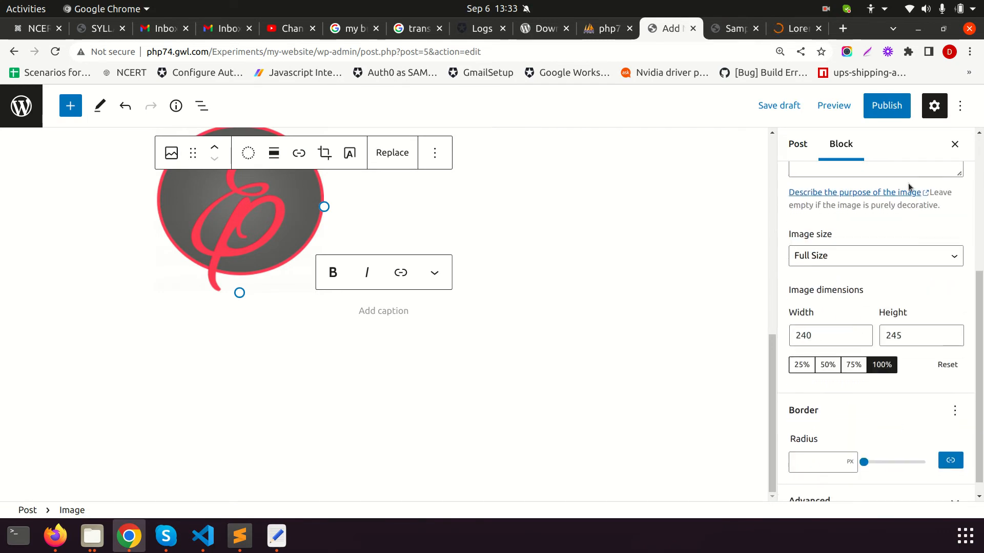
pyautogui.scroll(10, 519, 352)
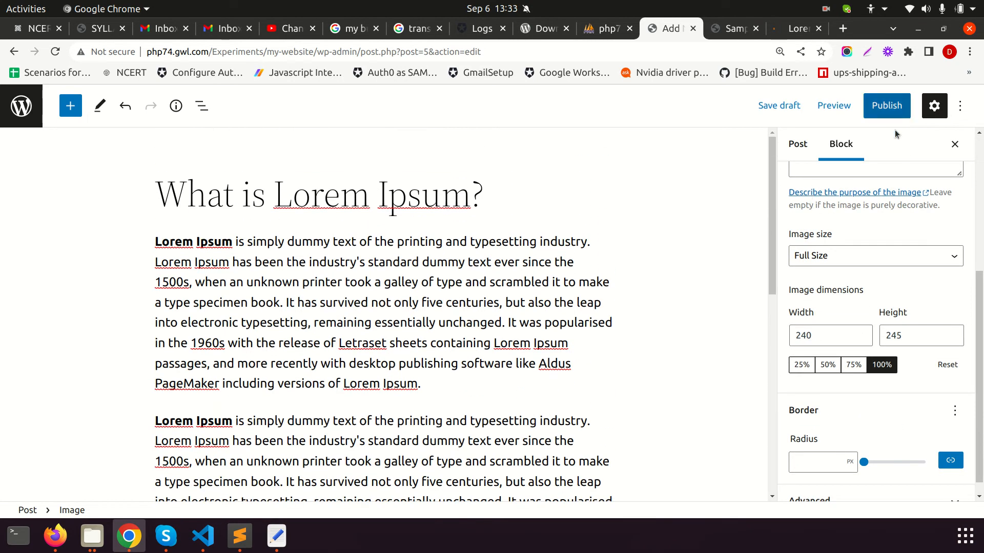
pyautogui.click(873, 107)
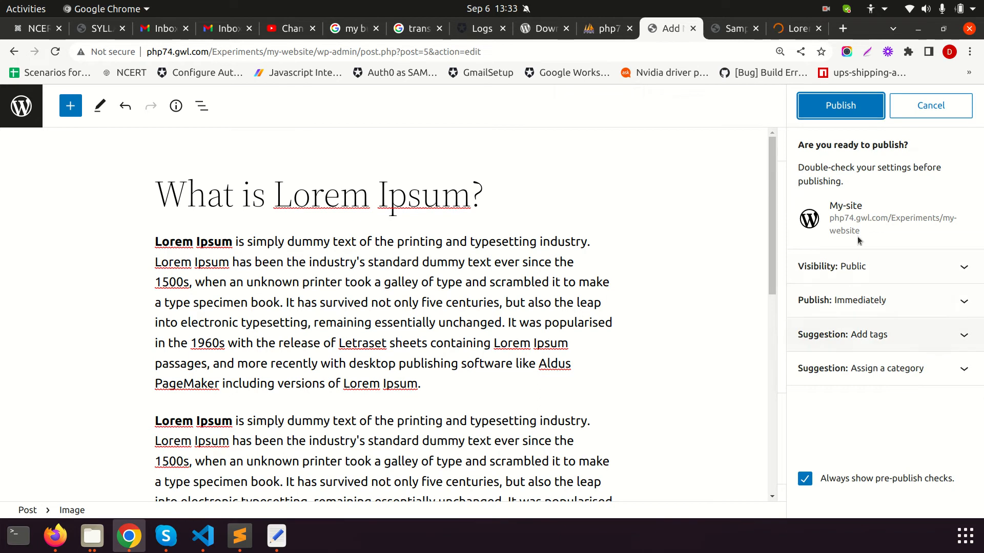
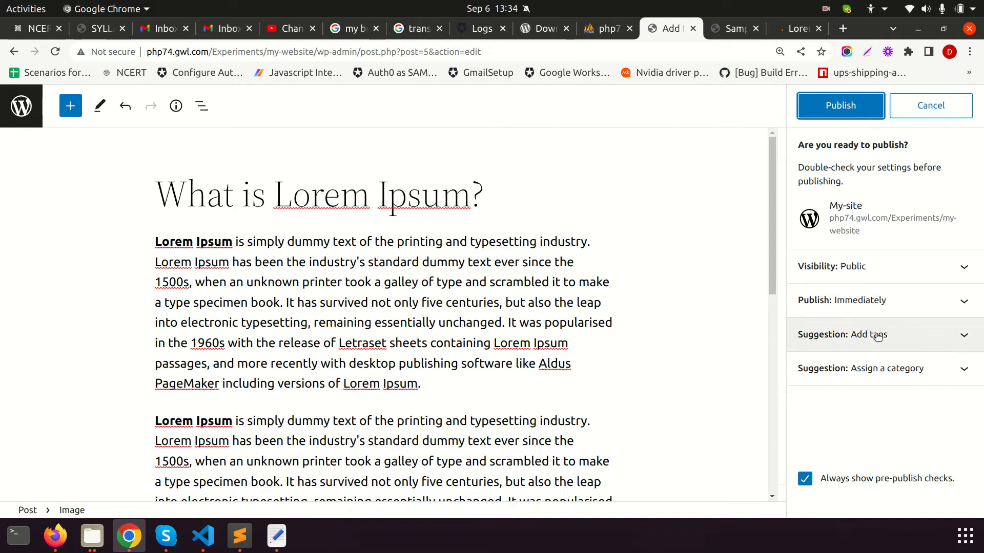
# Publish 'What is Lorem Ipsum?', copy its post address, and paste it into another tab's address bar
pyautogui.click(842, 102)
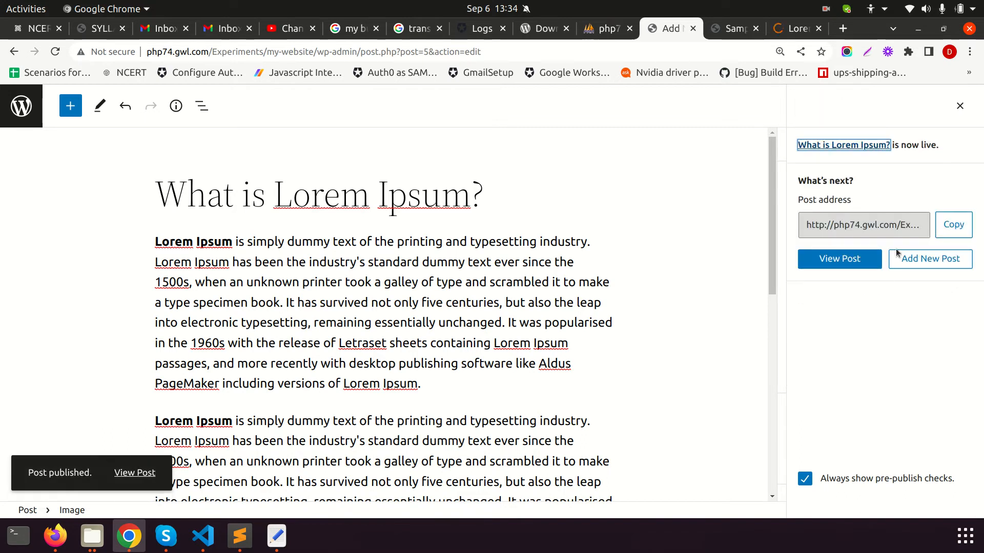
pyautogui.click(953, 225)
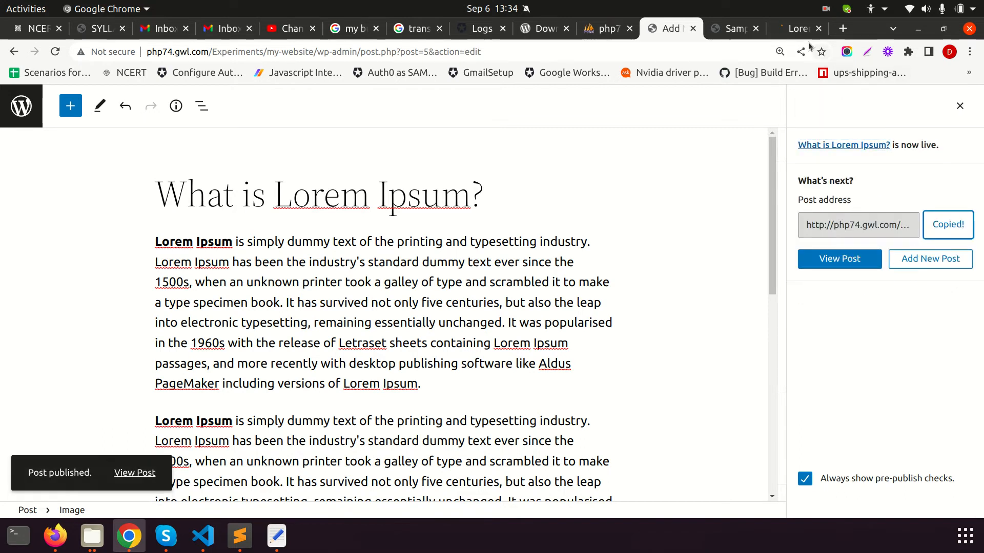
pyautogui.click(796, 29)
pyautogui.click(663, 50)
pyautogui.rightClick(663, 49)
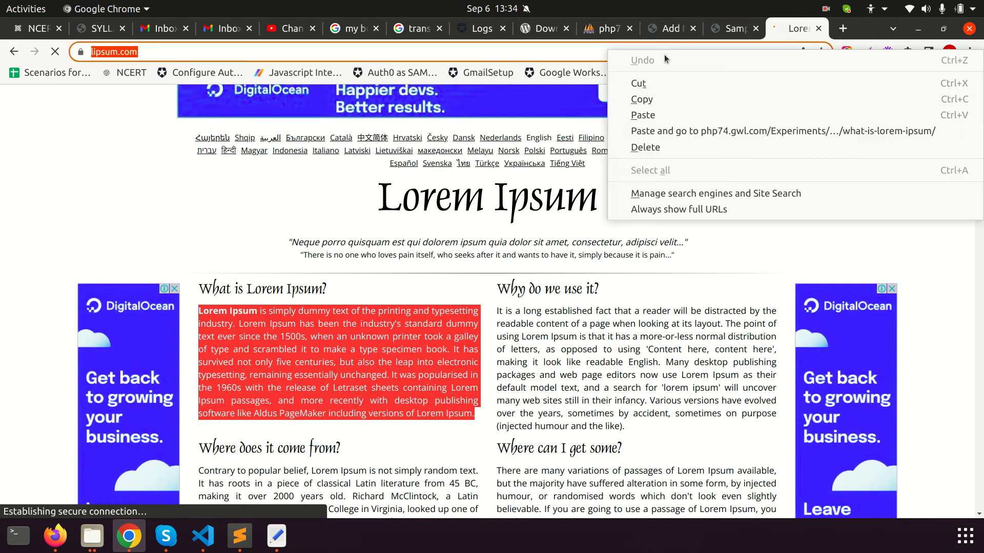
# Load the live post, scroll from its title through the text to the logo, then return to the editor
pyautogui.click(676, 127)
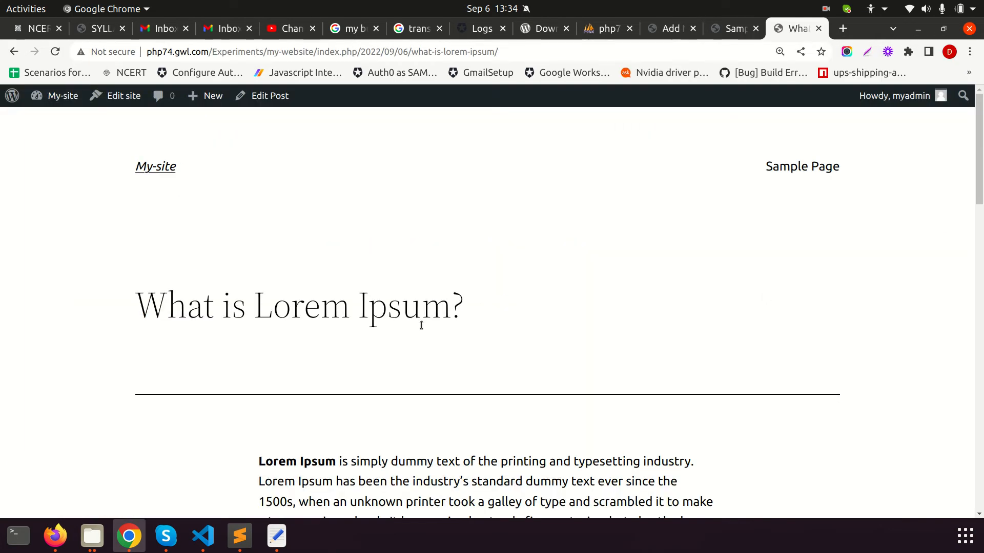
pyautogui.moveTo(134, 307); pyautogui.dragTo(464, 308)
pyautogui.scroll(-5, 530, 333)
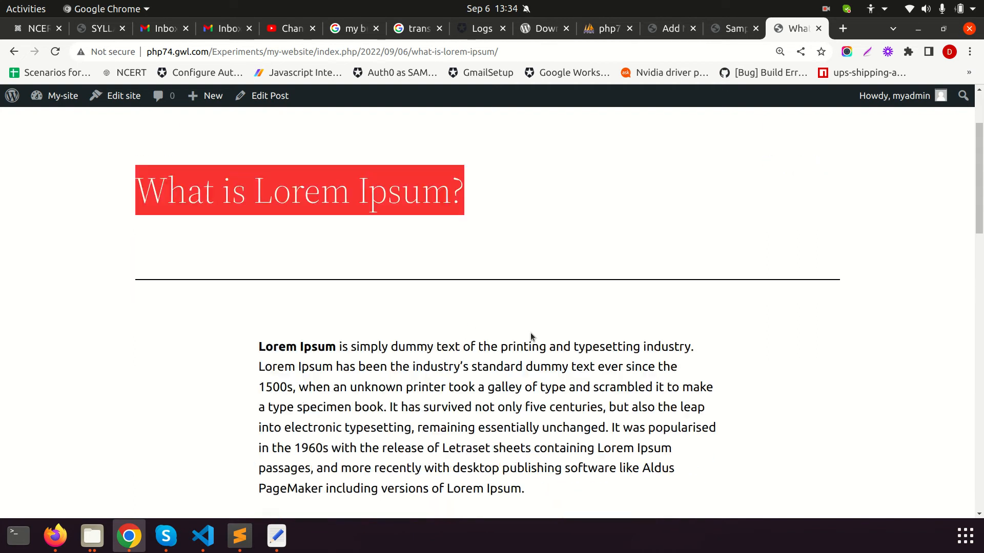
pyautogui.moveTo(263, 156); pyautogui.dragTo(582, 336)
pyautogui.scroll(-5, 248, 222)
pyautogui.moveTo(247, 221); pyautogui.dragTo(394, 301)
pyautogui.scroll(-5, 394, 302)
pyautogui.moveTo(323, 305); pyautogui.dragTo(352, 329)
pyautogui.scroll(-2, 527, 368)
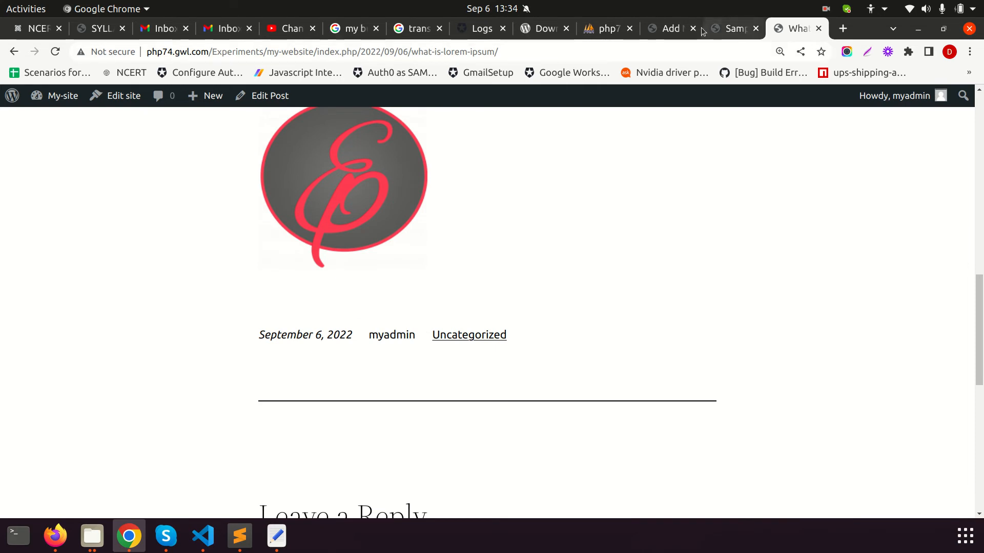
pyautogui.click(669, 28)
pyautogui.scroll(-5, 433, 330)
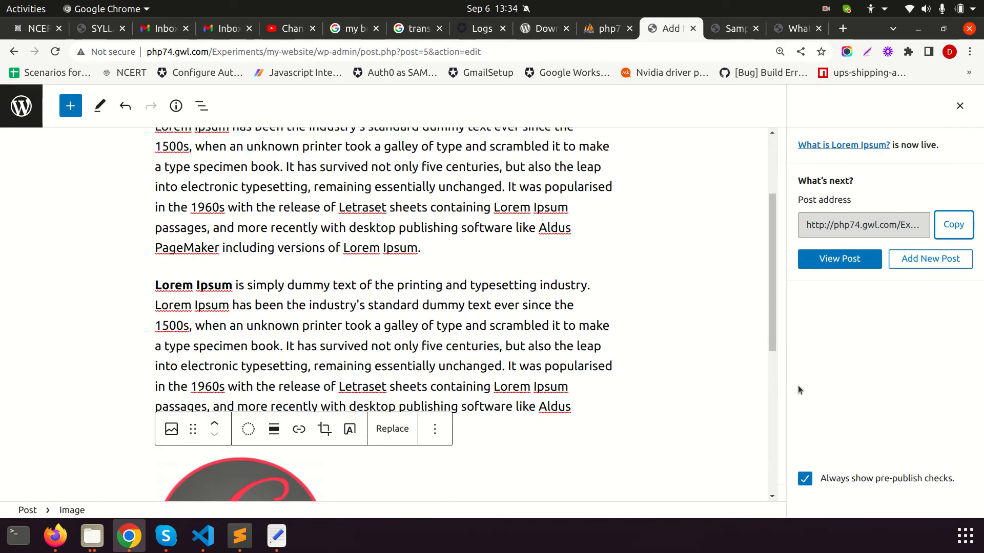
# Close the published panel and expand Categories in the post settings
pyautogui.click(960, 105)
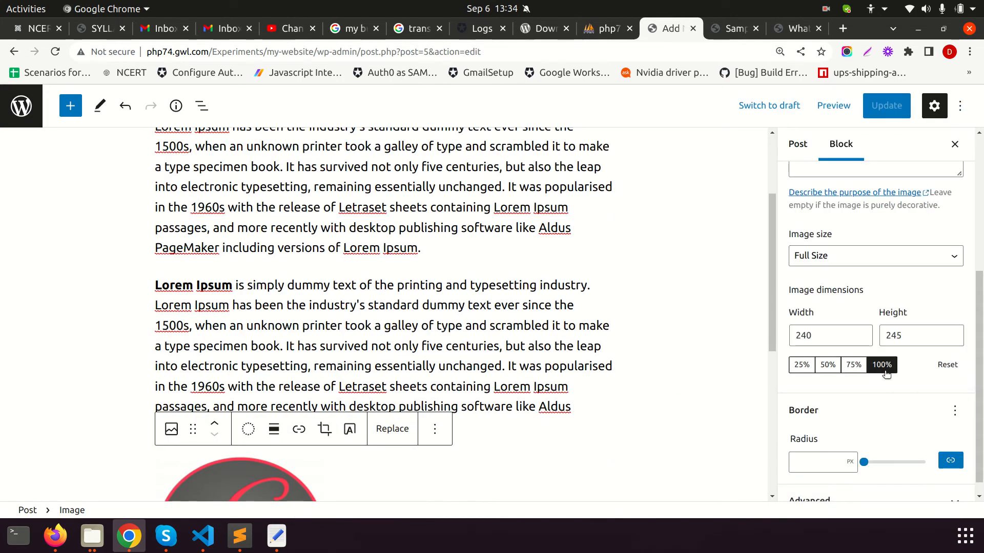
pyautogui.scroll(-1, 876, 368)
pyautogui.click(793, 144)
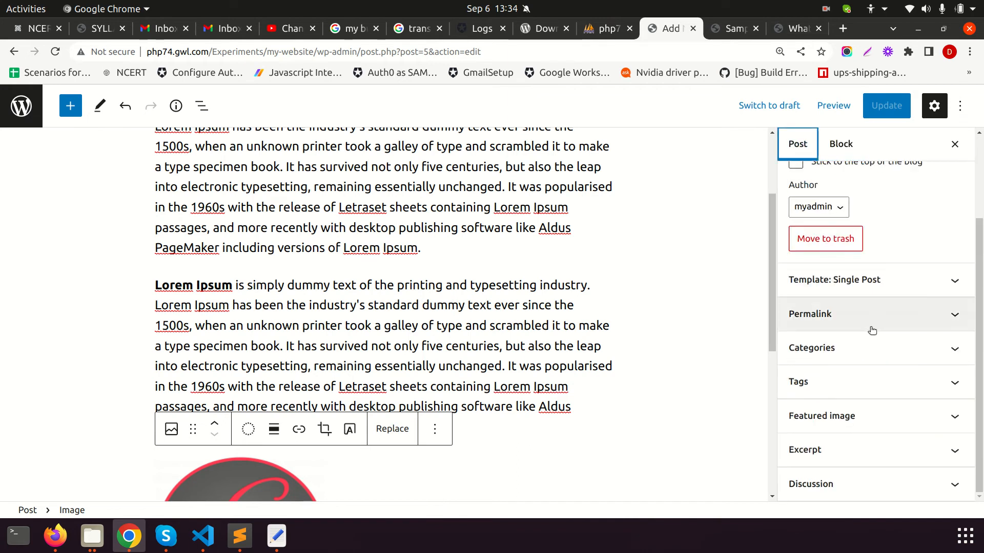
pyautogui.click(846, 352)
pyautogui.scroll(-1, 843, 349)
# Add category 'My-category' with no parent, untick Uncategorized, and update the post
pyautogui.click(839, 346)
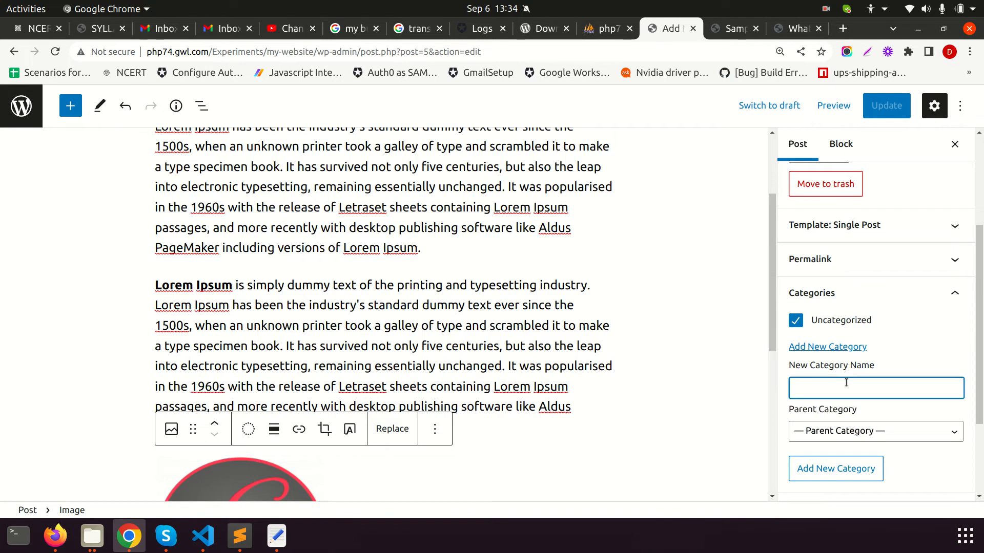
pyautogui.write('My-category')
pyautogui.click(857, 437)
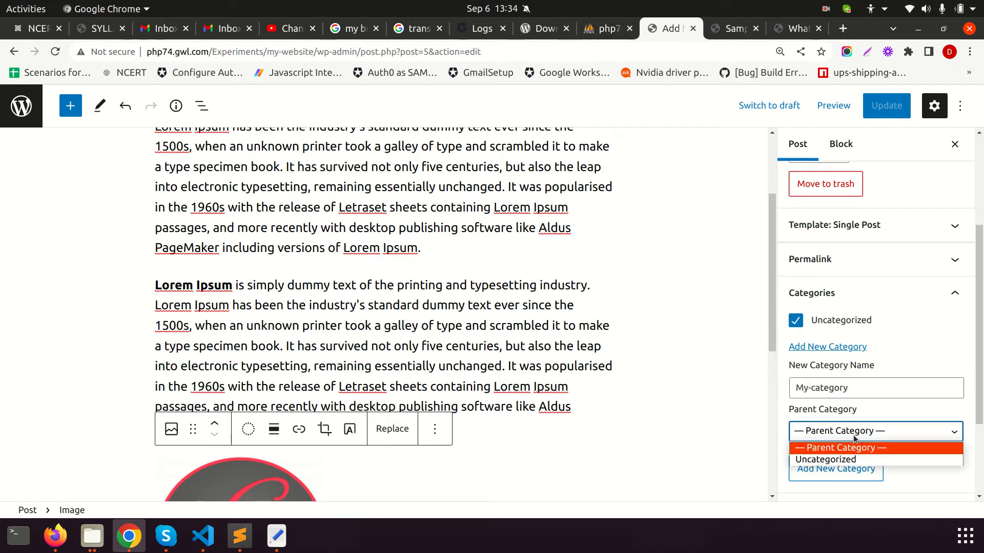
pyautogui.click(788, 415)
pyautogui.click(820, 470)
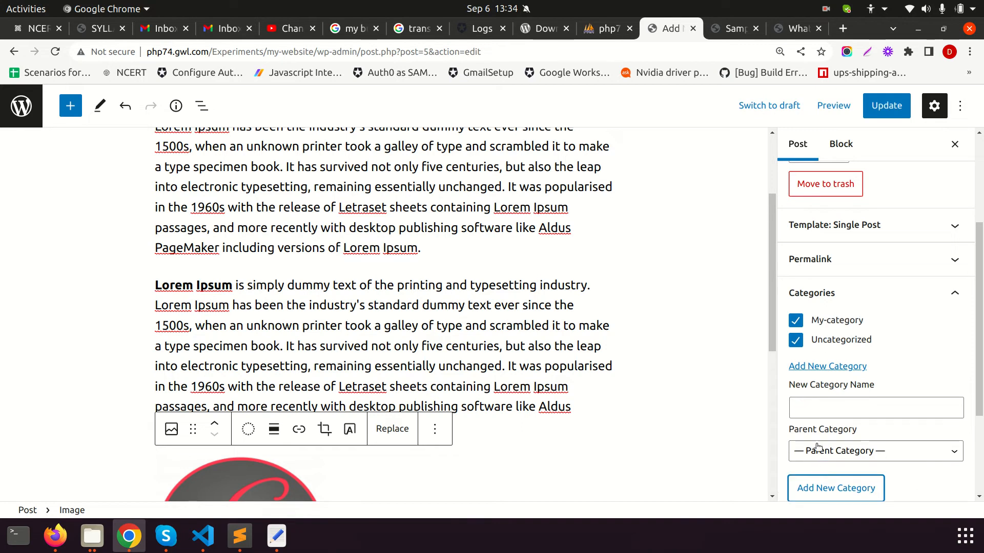
pyautogui.click(823, 345)
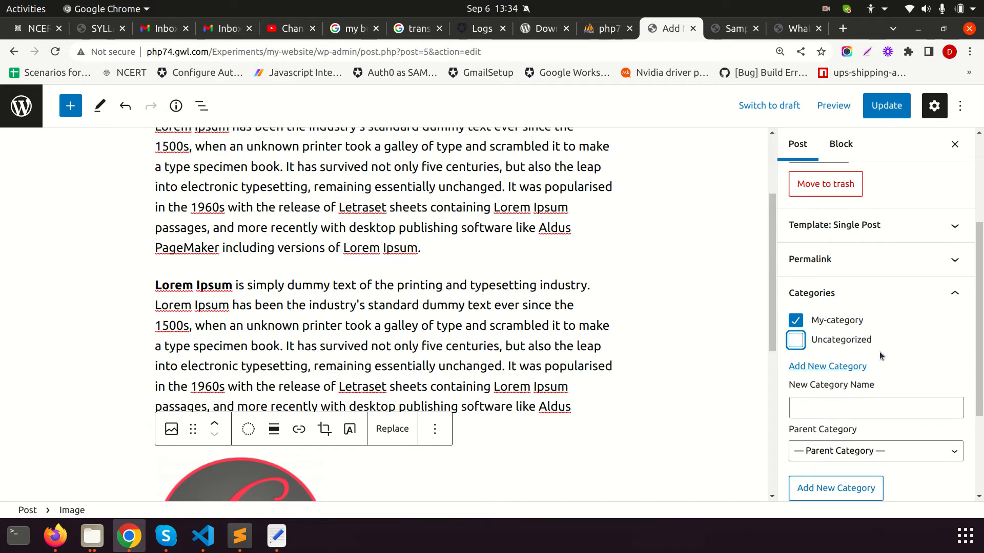
pyautogui.scroll(-3, 877, 350)
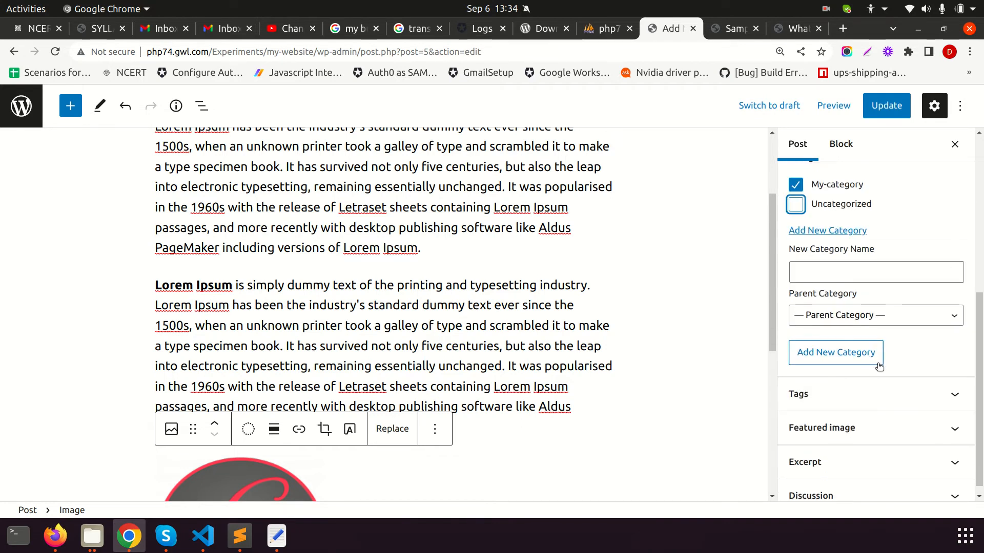
pyautogui.click(888, 109)
pyautogui.click(961, 395)
# Upload cropped-ep-1200x404.png and set it as the post's featured image
pyautogui.click(861, 432)
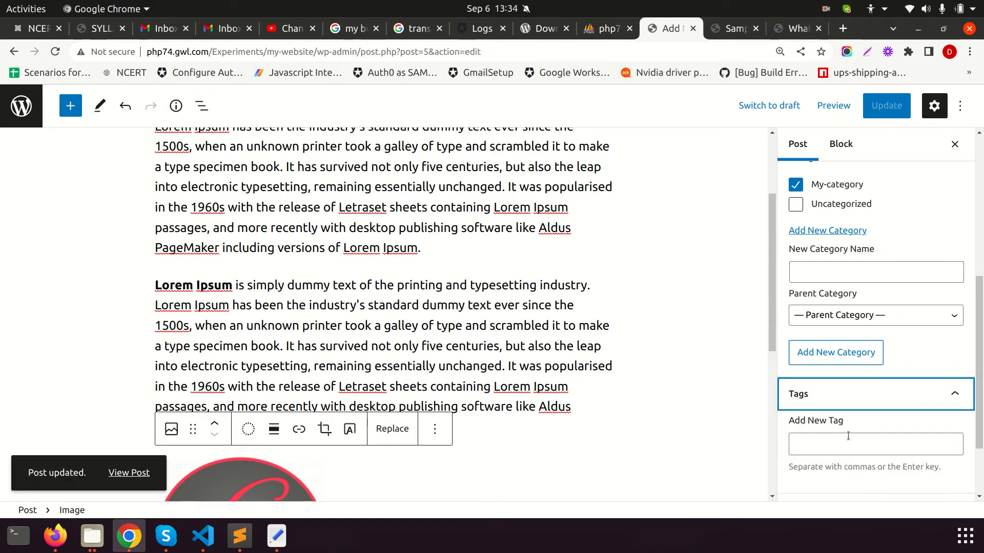
pyautogui.scroll(-2, 919, 442)
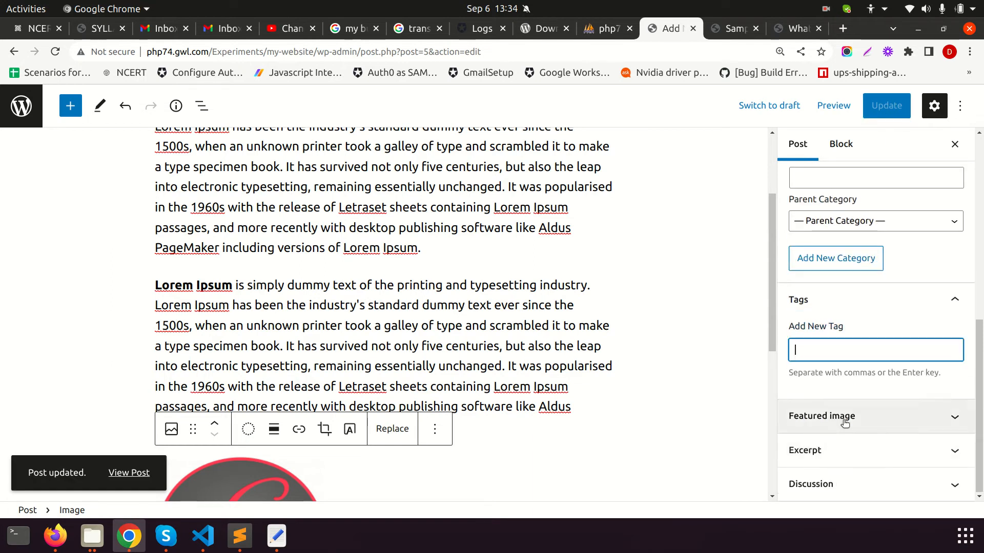
pyautogui.click(905, 416)
pyautogui.click(882, 383)
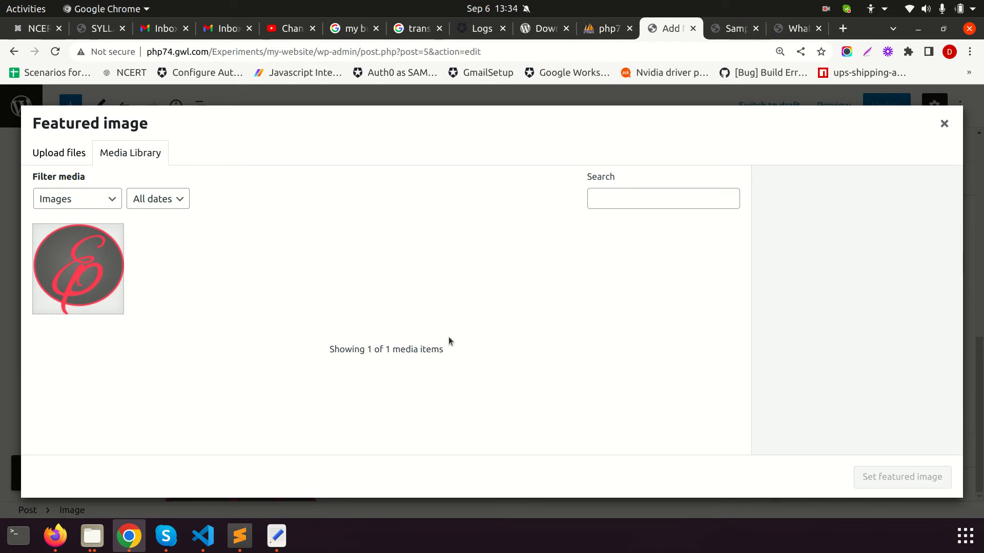
pyautogui.click(94, 156)
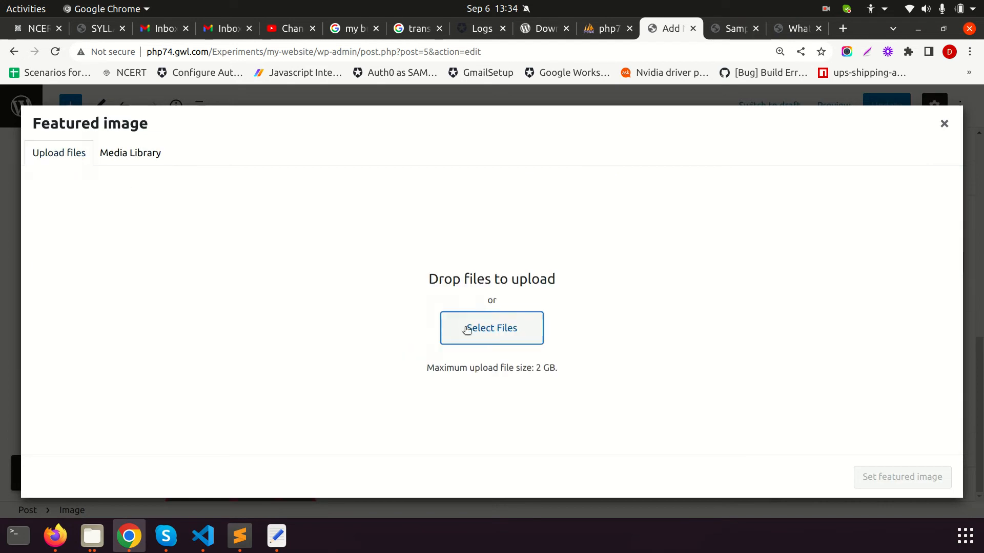
pyautogui.click(466, 329)
pyautogui.click(342, 310)
pyautogui.doubleClick(332, 308)
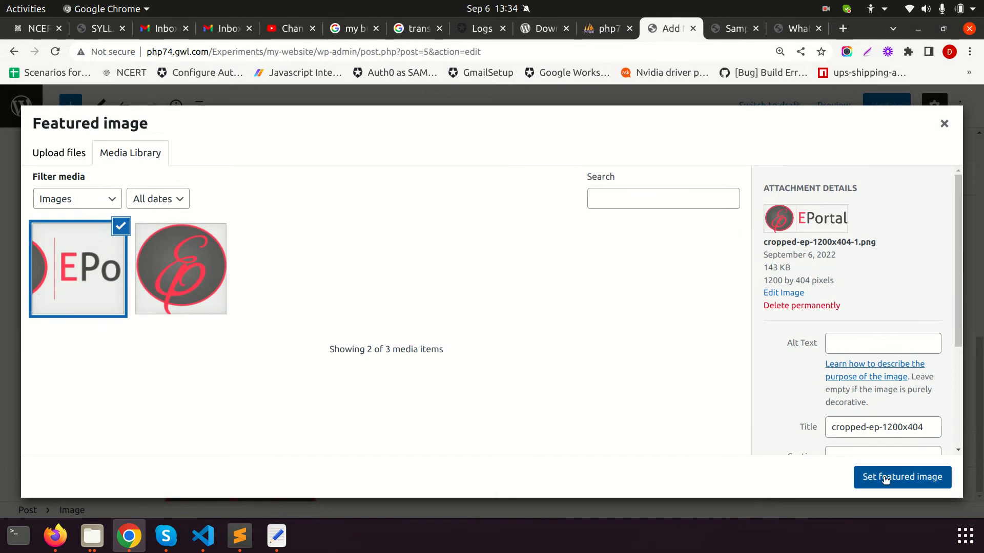
pyautogui.click(886, 479)
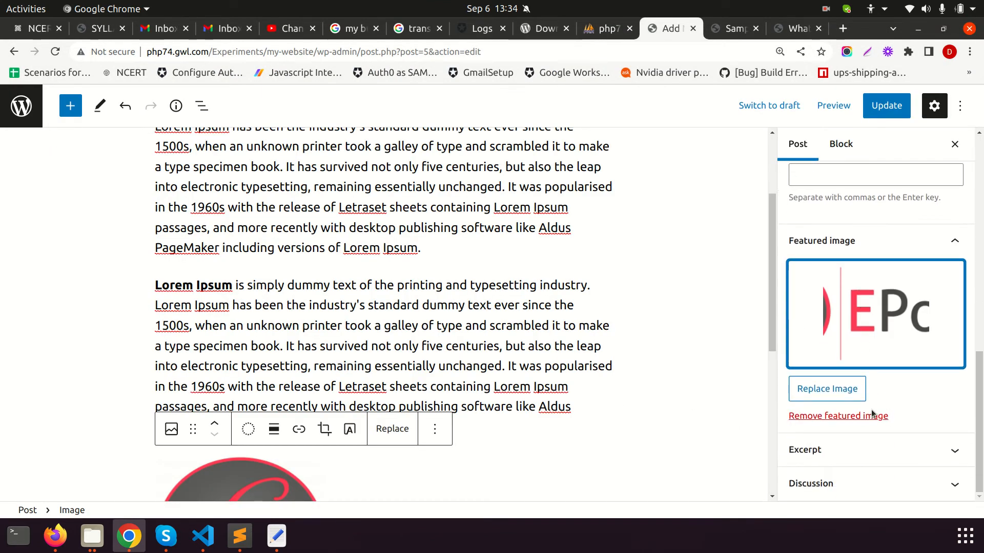
pyautogui.click(838, 459)
pyautogui.click(859, 392)
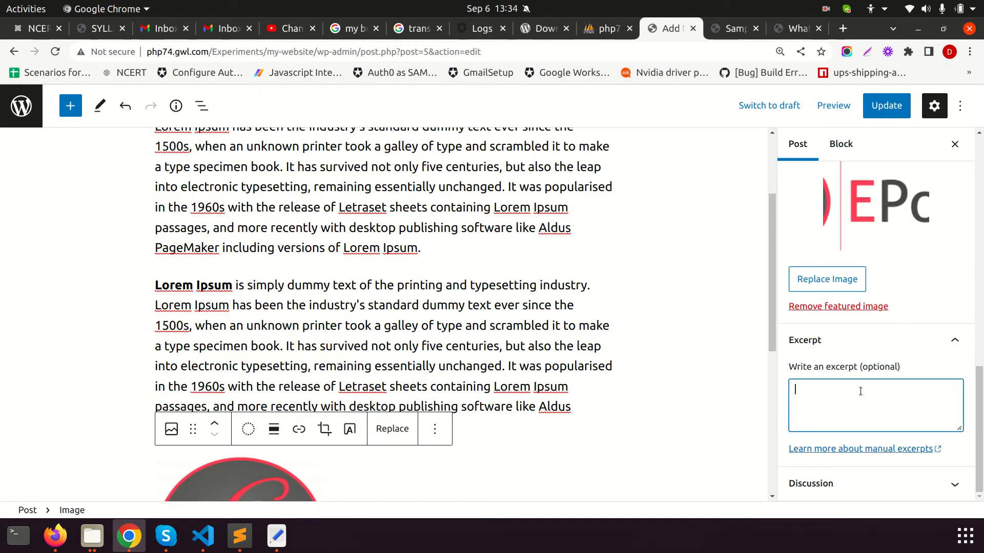
# Paste a passage from the second paragraph into the Excerpt box and update the post
pyautogui.moveTo(300, 294); pyautogui.dragTo(424, 350)
pyautogui.hotkey('ctrl', 'c')
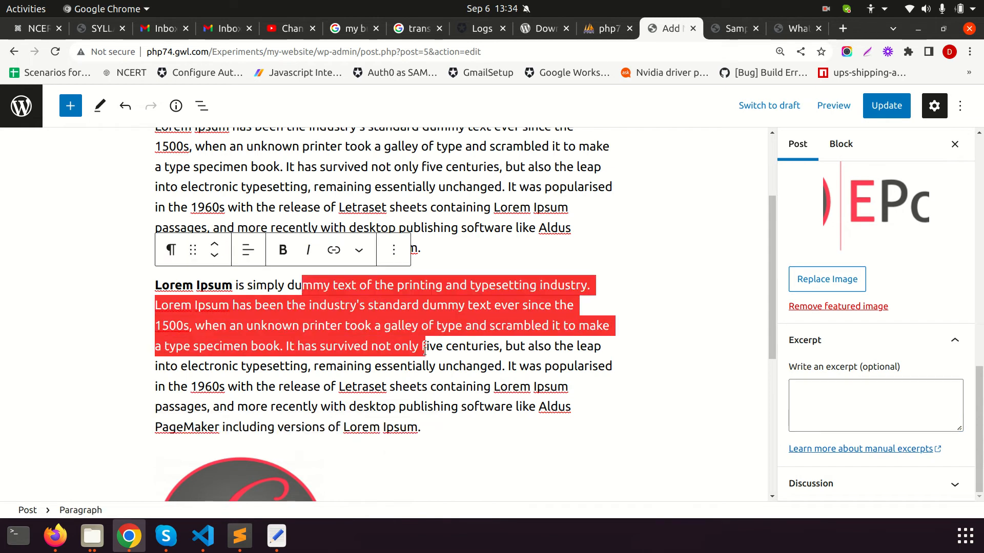
pyautogui.click(844, 417)
pyautogui.hotkey('ctrl', 'v')
pyautogui.scroll(-1, 844, 417)
pyautogui.click(817, 480)
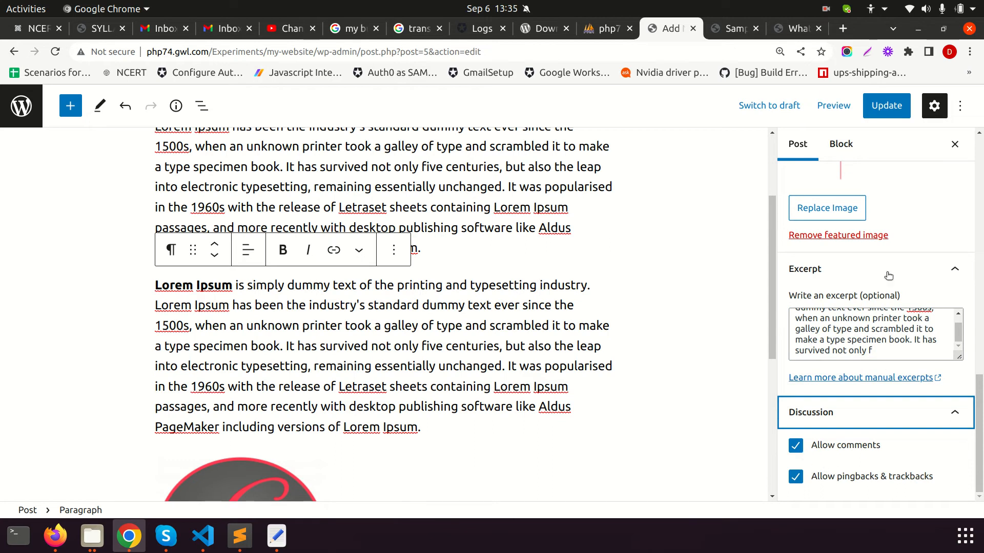
pyautogui.click(884, 106)
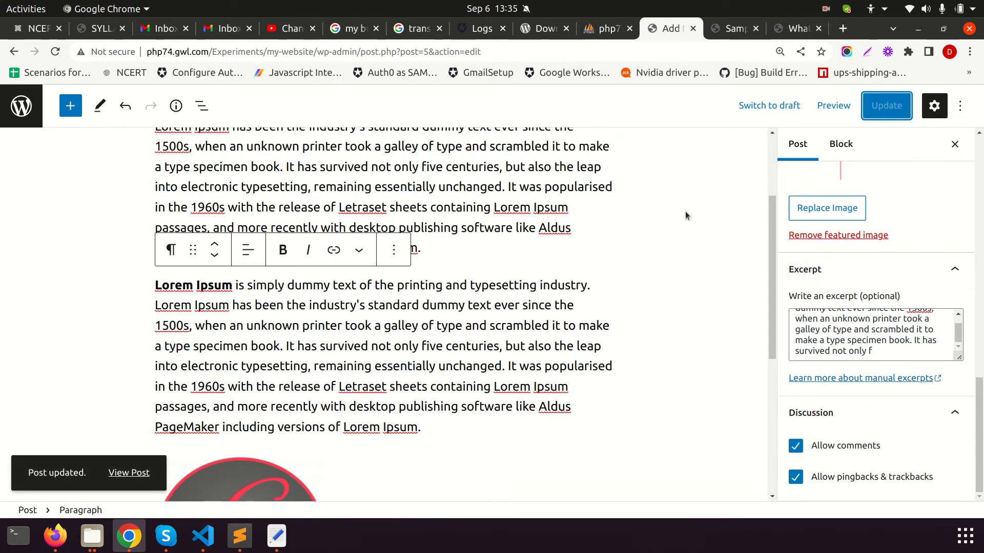
pyautogui.click(795, 28)
pyautogui.click(550, 52)
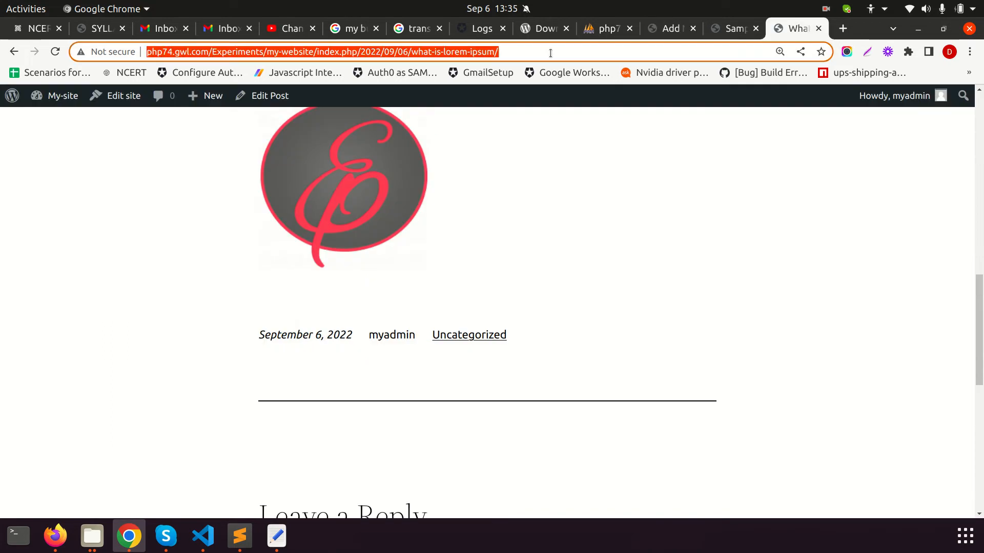
# Reload the live post and scroll through it
pyautogui.press('Return')
pyautogui.scroll(-5, 512, 313)
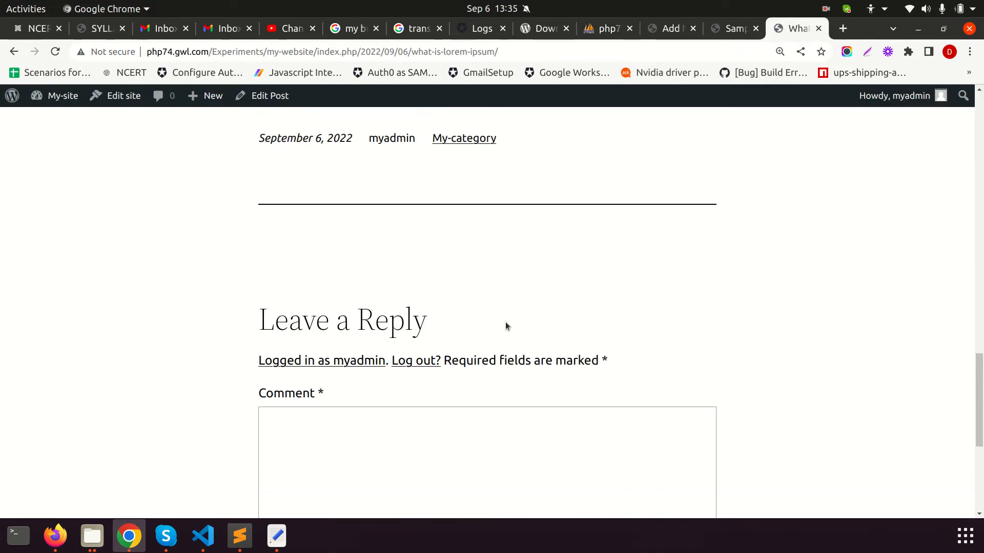
pyautogui.scroll(10, 420, 328)
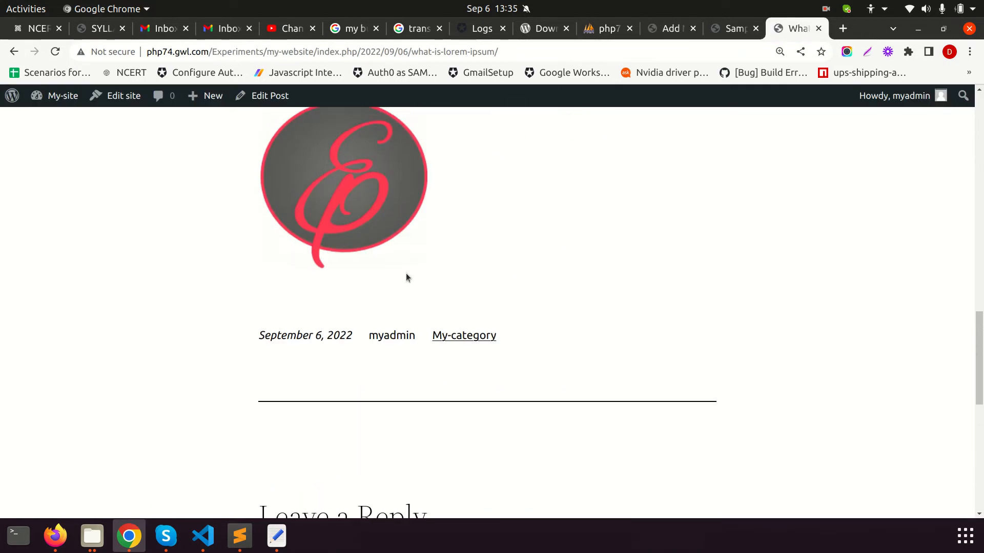
pyautogui.scroll(10, 404, 305)
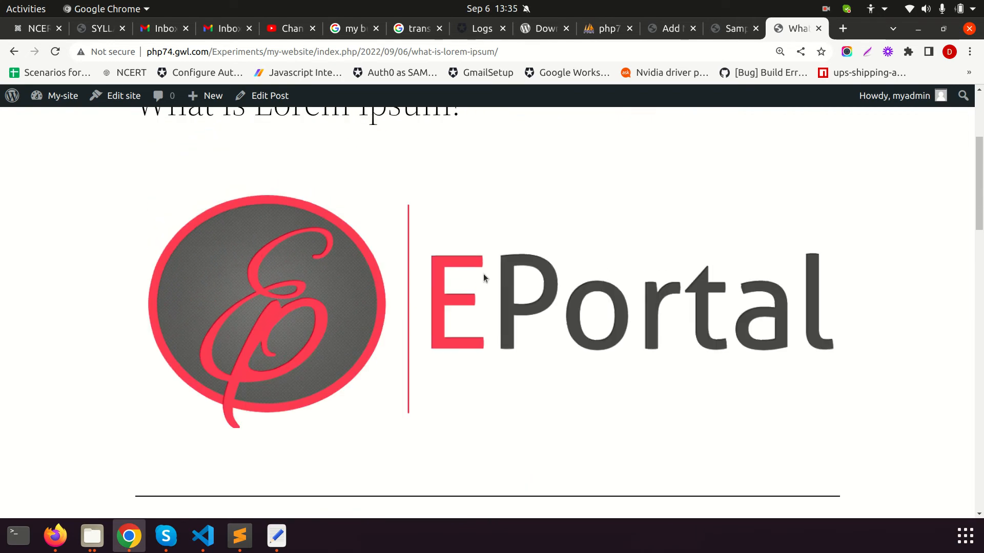
pyautogui.scroll(2, 379, 351)
pyautogui.moveTo(95, 200); pyautogui.dragTo(584, 281)
pyautogui.scroll(2, 584, 281)
pyautogui.scroll(-9, 584, 282)
pyautogui.scroll(9, 585, 285)
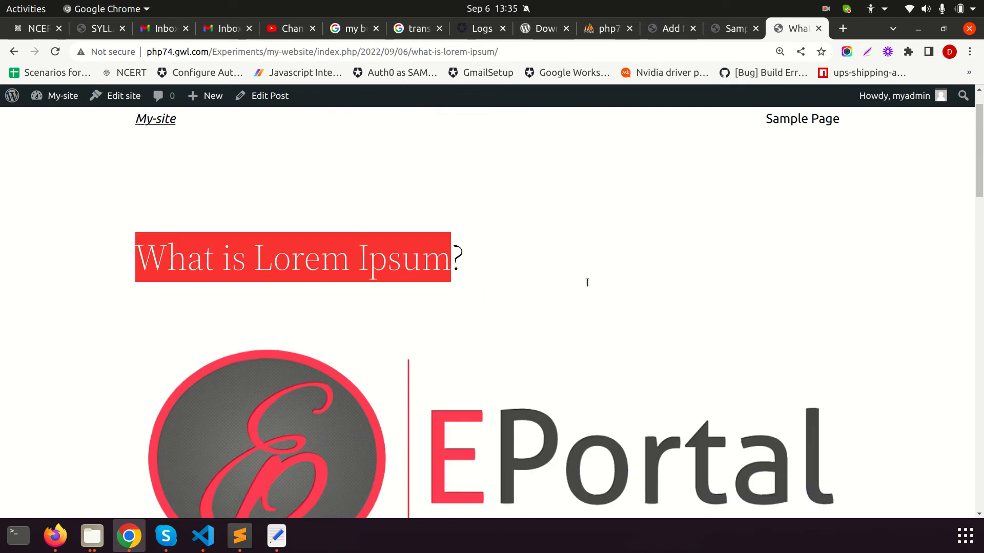
# Check the home page listing, with the post's EPortal image and new excerpt
pyautogui.click(160, 168)
pyautogui.scroll(-5, 799, 244)
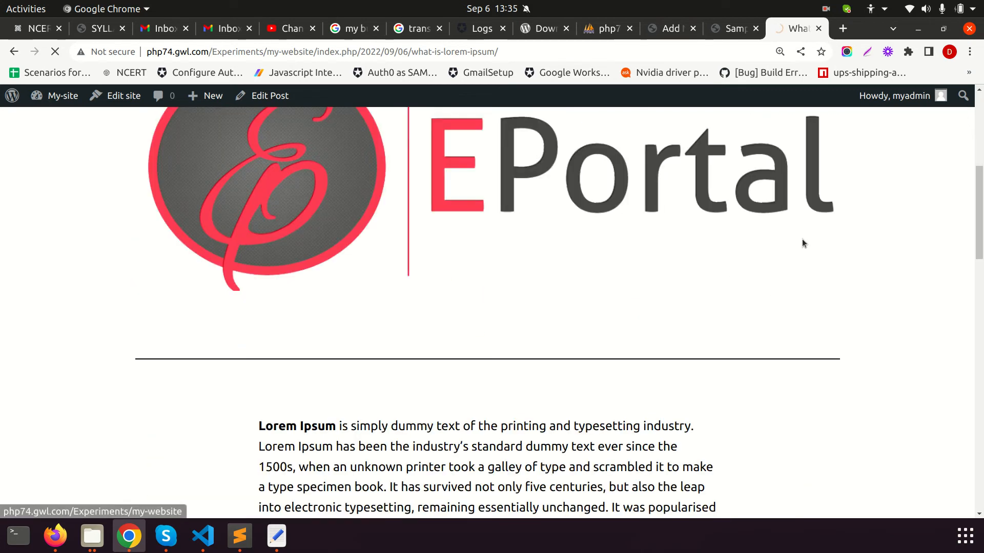
pyautogui.scroll(-6, 569, 347)
pyautogui.scroll(-8, 387, 281)
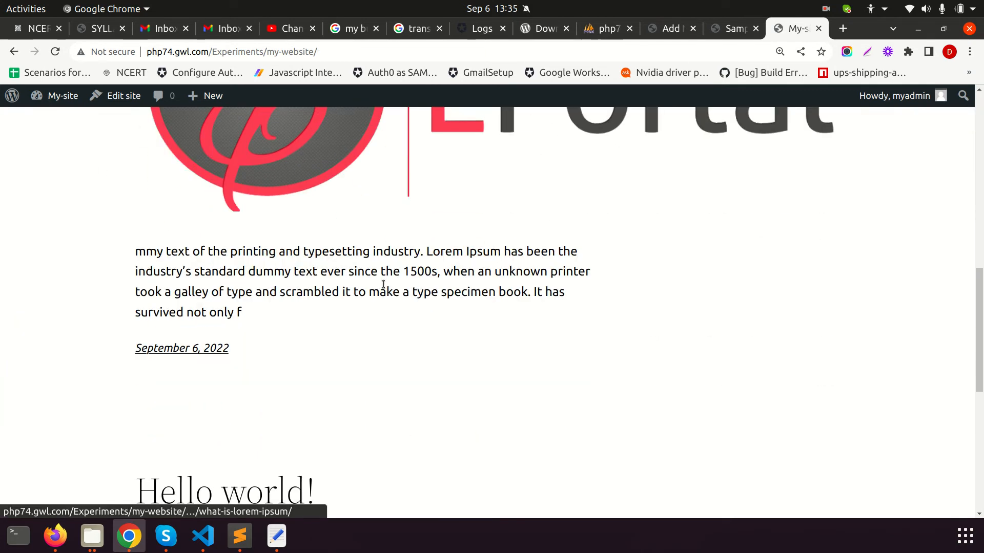
pyautogui.scroll(3, 306, 283)
pyautogui.moveTo(101, 182); pyautogui.dragTo(265, 247)
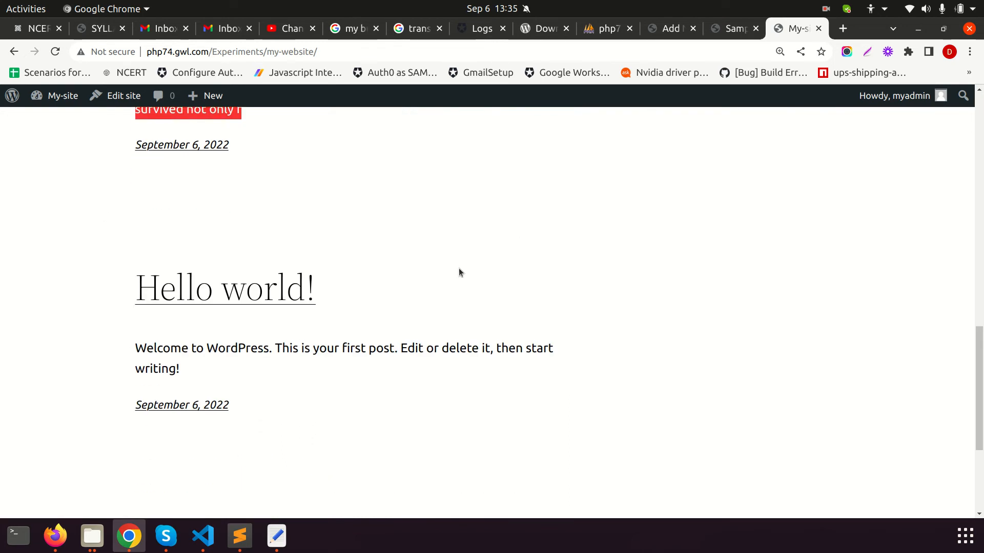
pyautogui.scroll(3, 446, 277)
pyautogui.click(133, 220)
pyautogui.moveTo(133, 220); pyautogui.dragTo(303, 288)
pyautogui.click(303, 288)
pyautogui.scroll(-3, 130, 314)
pyautogui.moveTo(181, 370); pyautogui.dragTo(137, 292)
pyautogui.scroll(-5, 334, 322)
pyautogui.scroll(10, 350, 330)
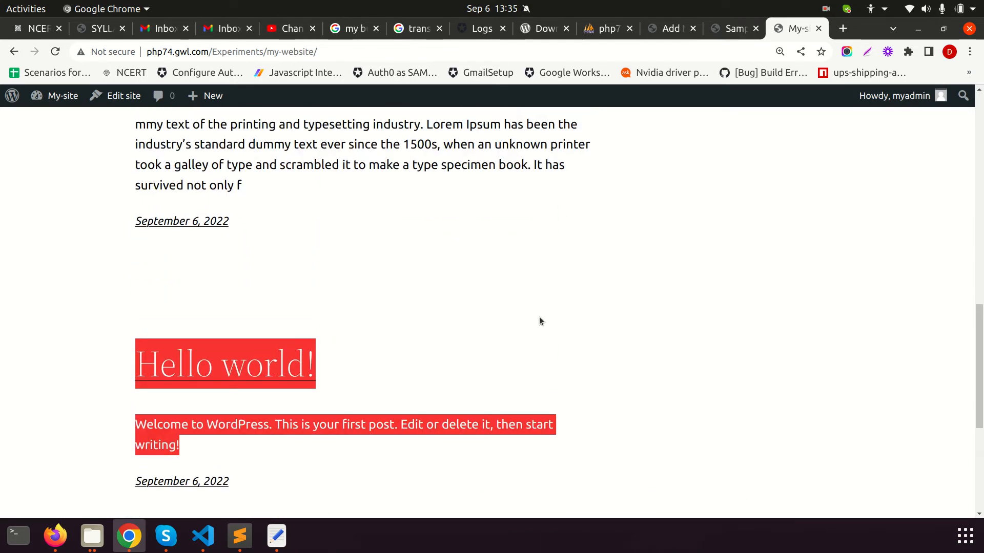
# Open the What is Lorem Ipsum? post from the home page, then return to the post editor
pyautogui.click(293, 337)
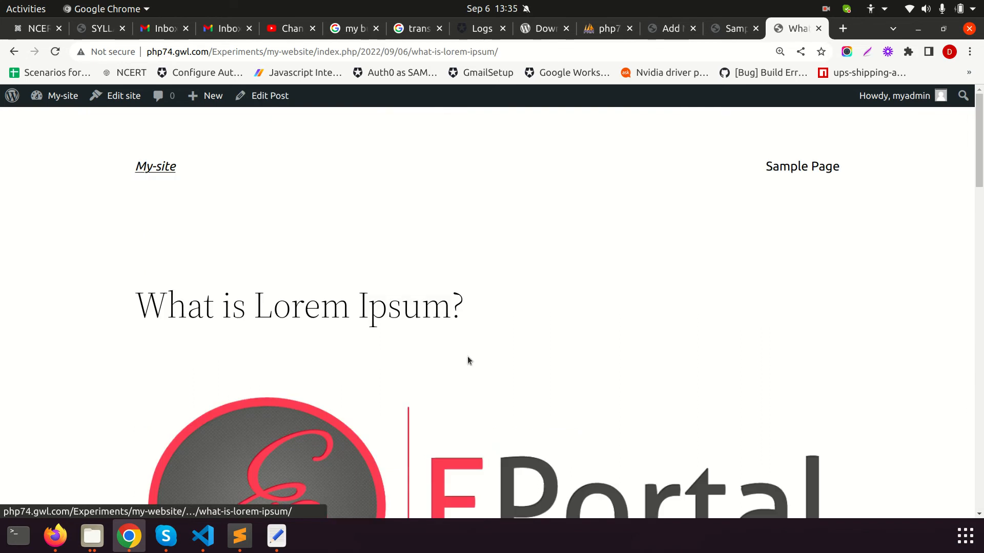
pyautogui.scroll(-12, 664, 338)
pyautogui.scroll(-10, 498, 336)
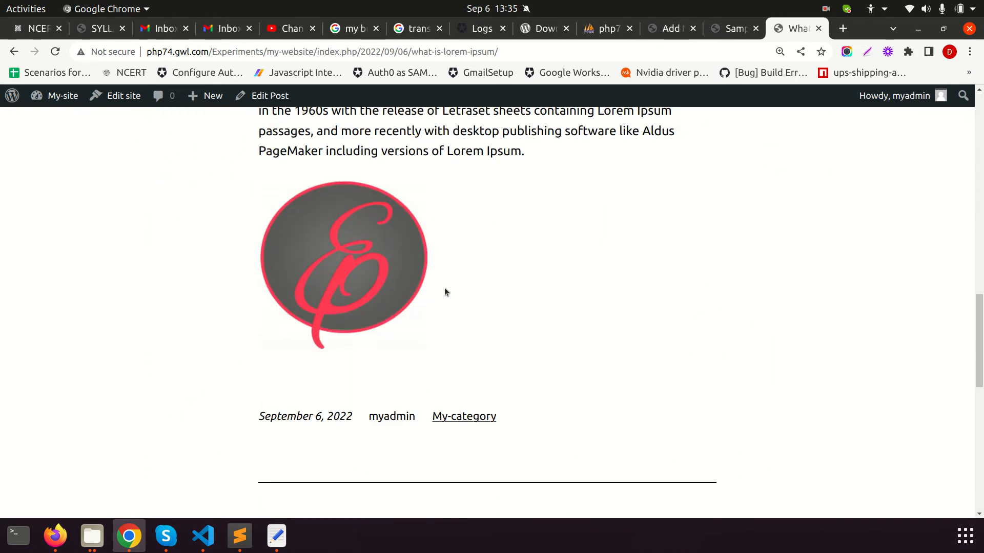
pyautogui.click(733, 32)
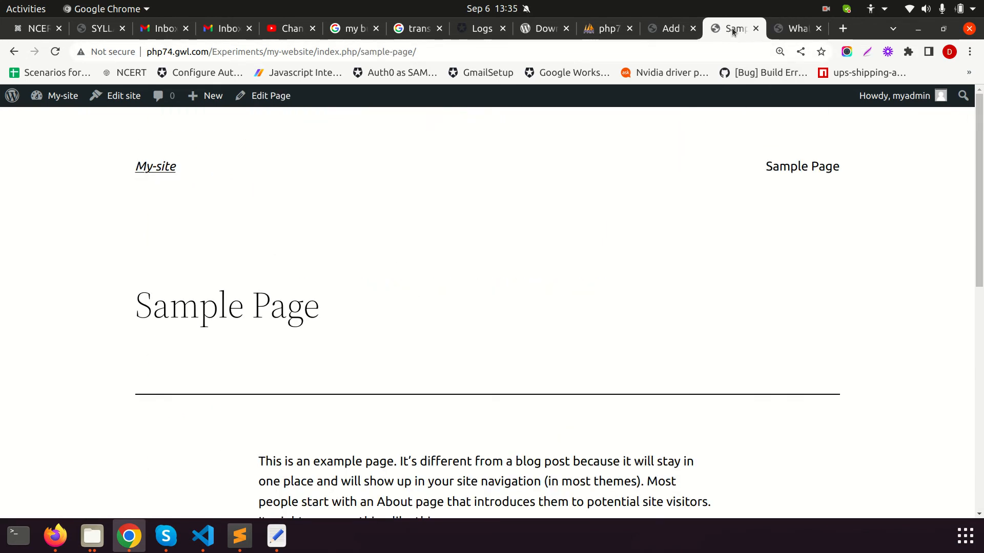
pyautogui.click(666, 28)
pyautogui.scroll(5, 714, 204)
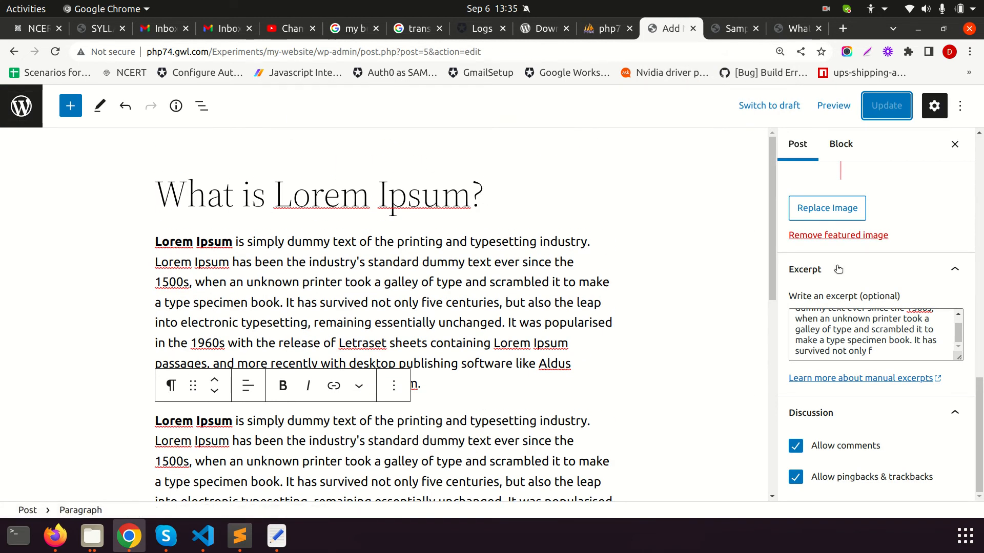
# Leave the editor for the Posts list and open the Media Library with its 2 images
pyautogui.click(41, 117)
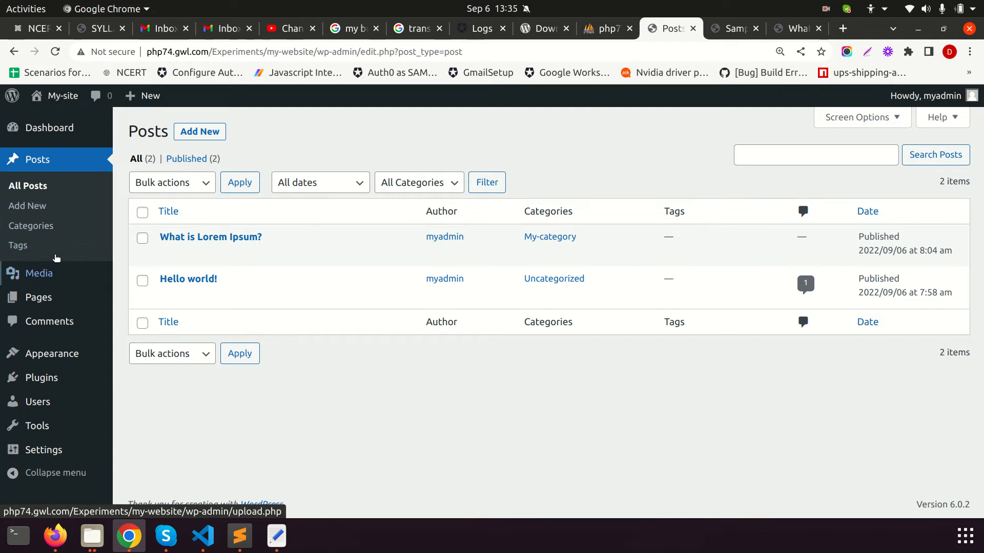
pyautogui.click(27, 231)
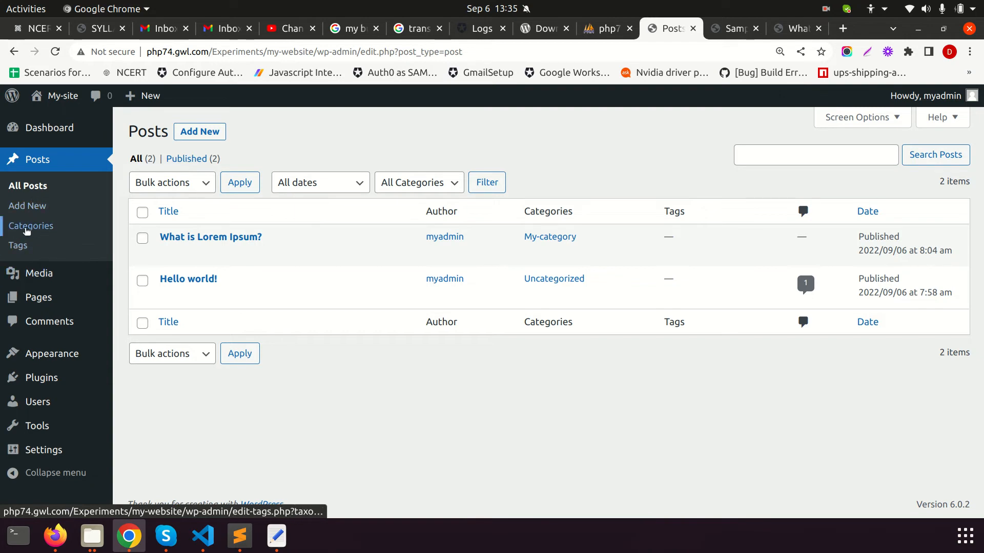
pyautogui.click(39, 277)
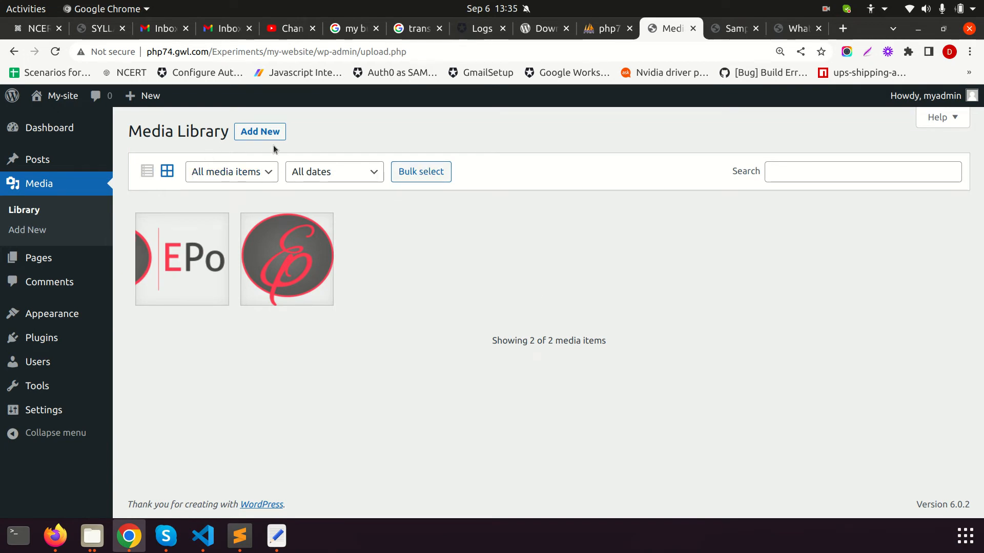
# Open and close the media upload area, then go to the Pages list
pyautogui.click(260, 132)
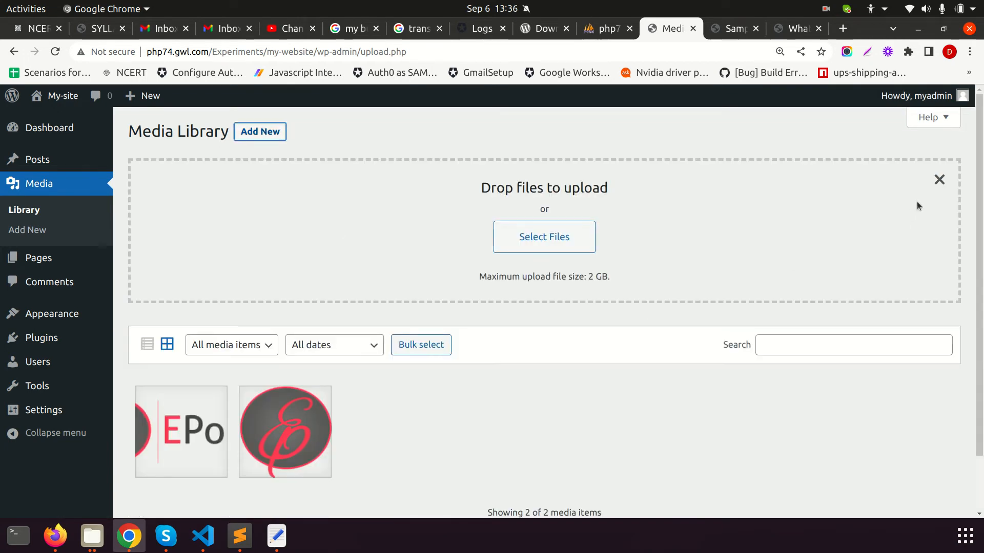
pyautogui.click(939, 180)
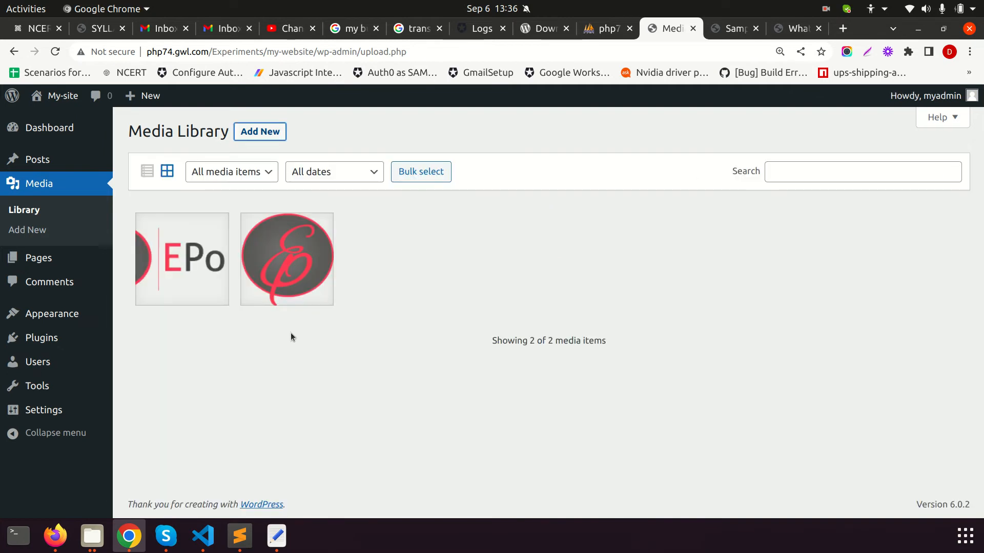
pyautogui.click(36, 257)
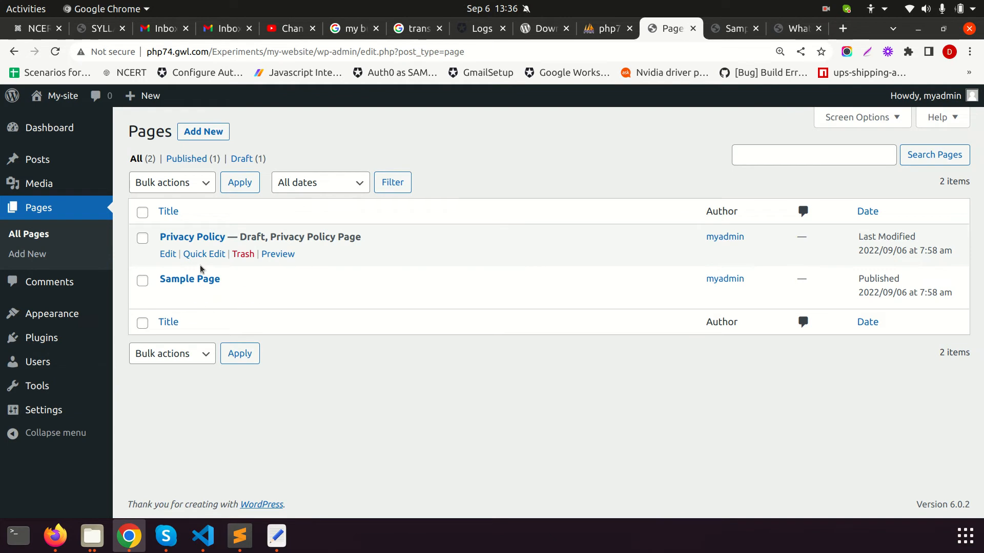
# Create a page titled 'About Us' and paste the Sample Page's first paragraph into it
pyautogui.click(216, 136)
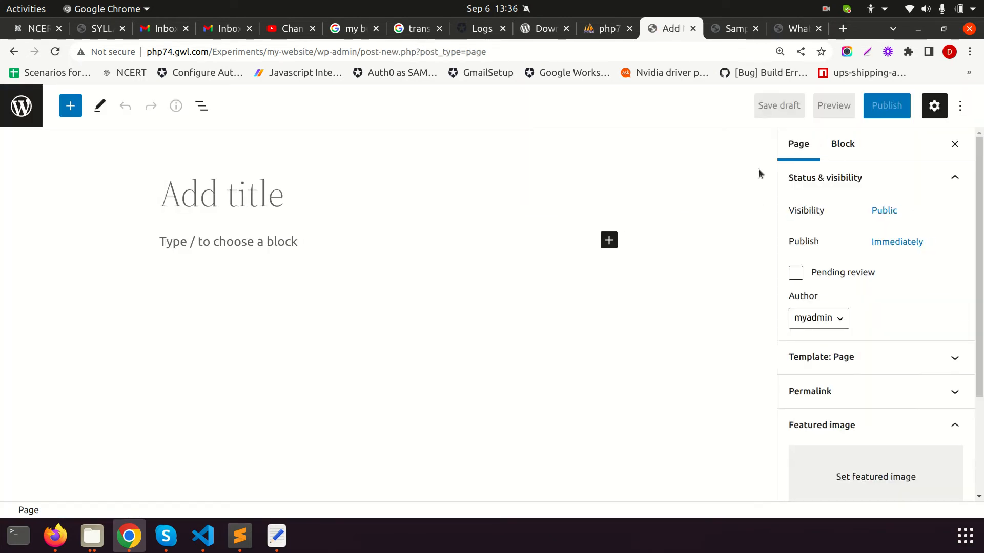
pyautogui.write('About Us')
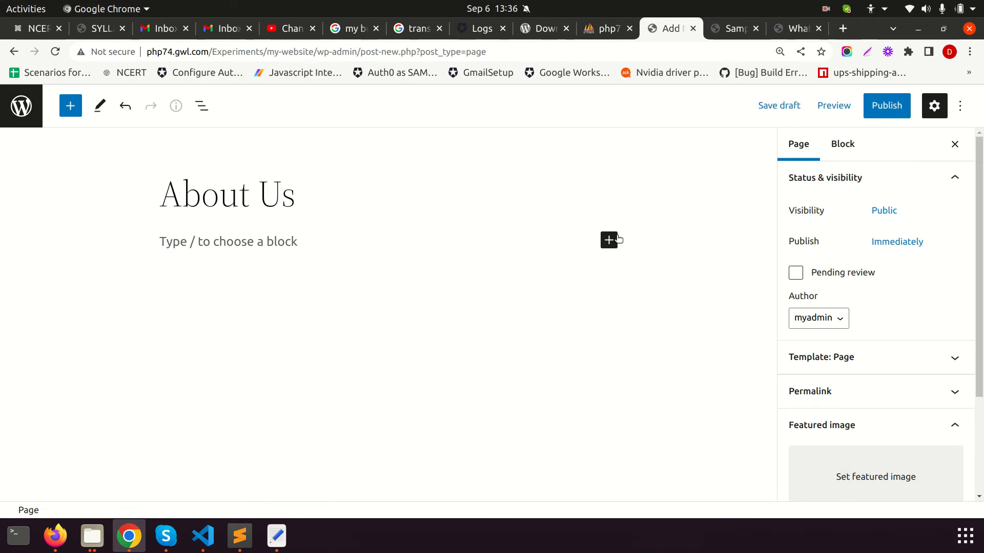
pyautogui.click(305, 249)
pyautogui.click(730, 29)
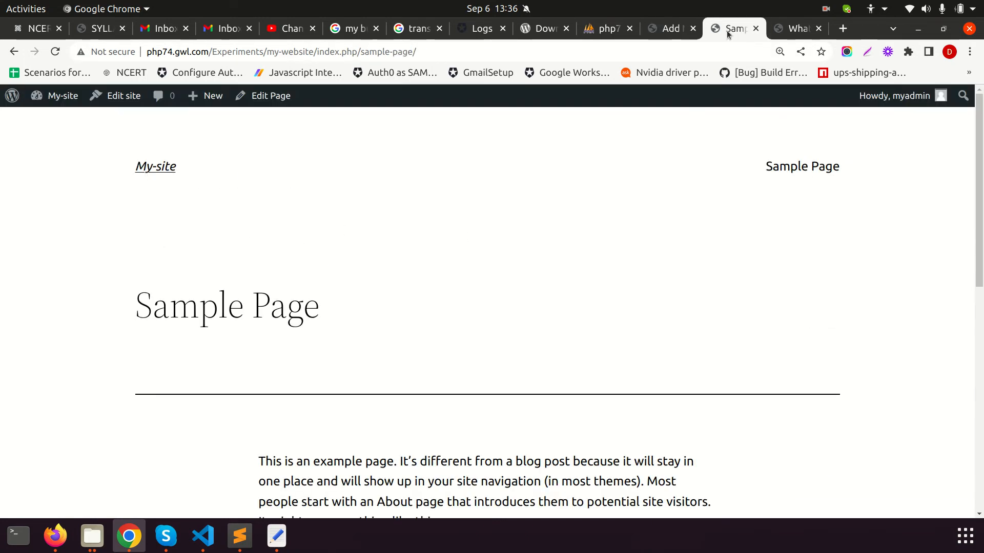
pyautogui.scroll(-3, 479, 382)
pyautogui.moveTo(257, 288); pyautogui.dragTo(488, 353)
pyautogui.hotkey('ctrl', 'c')
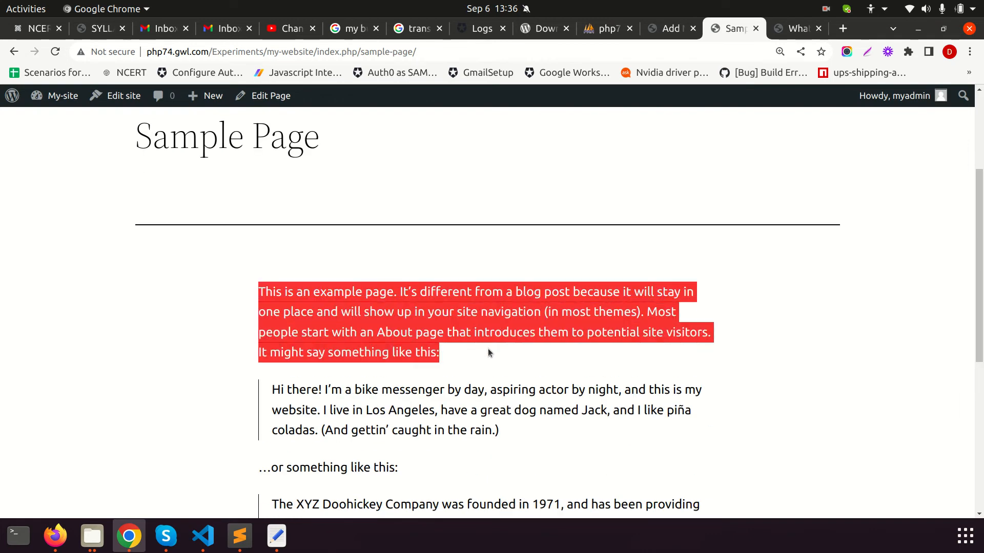
pyautogui.click(672, 31)
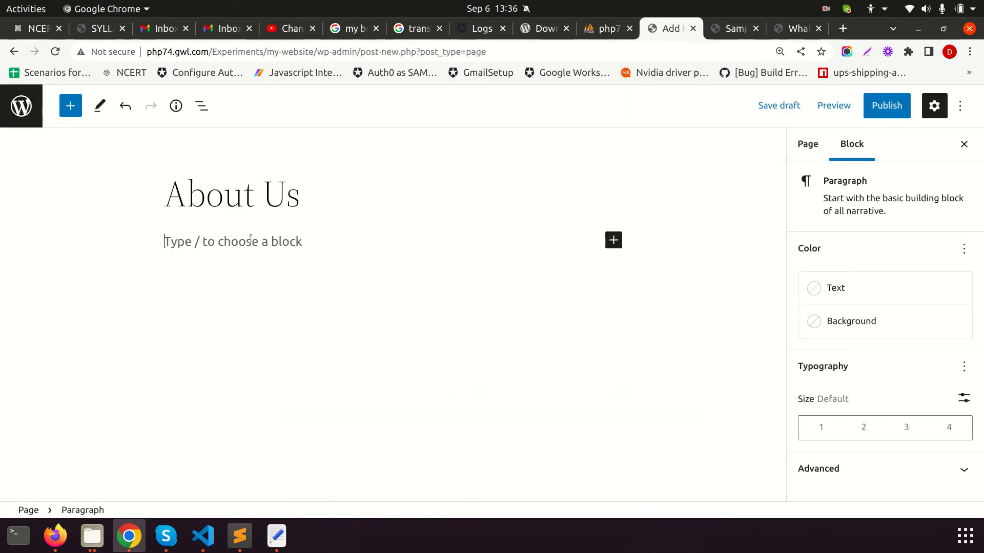
pyautogui.hotkey('ctrl', 'v')
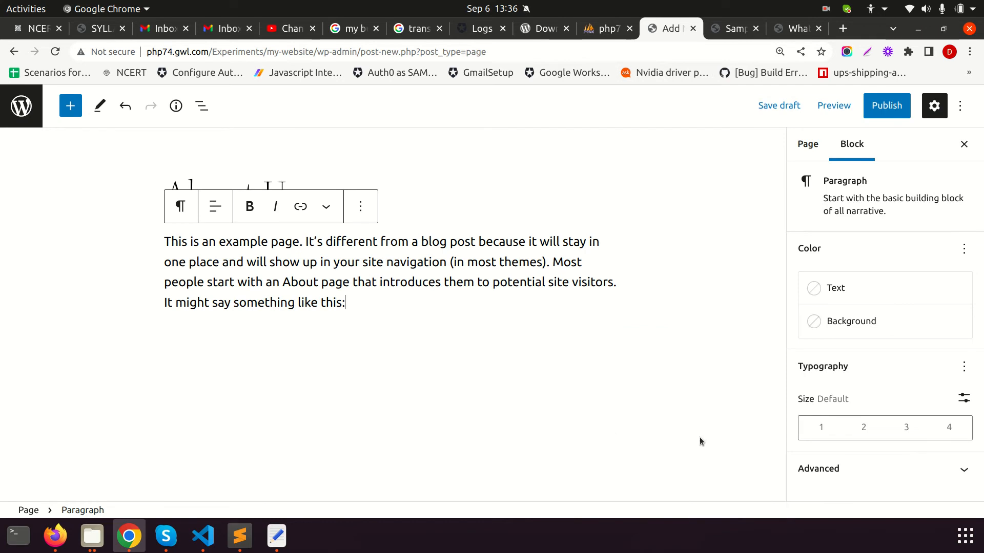
# Review the page settings and publish the About Us page
pyautogui.click(809, 145)
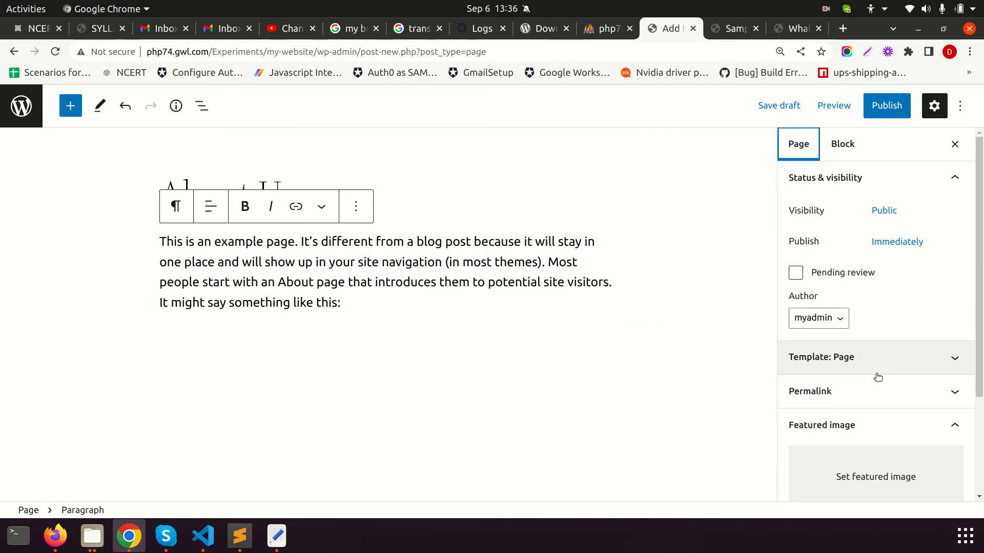
pyautogui.scroll(-2, 878, 377)
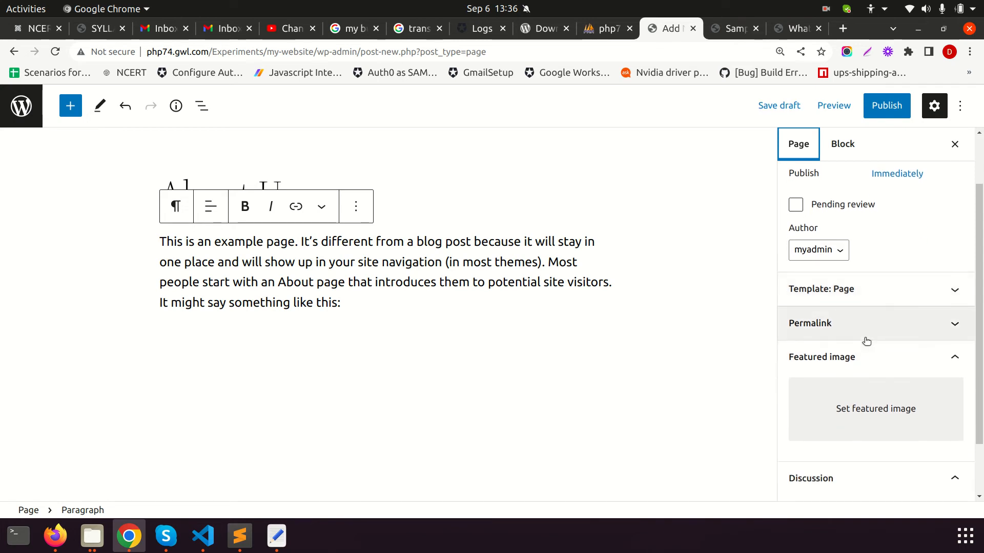
pyautogui.scroll(-2, 873, 374)
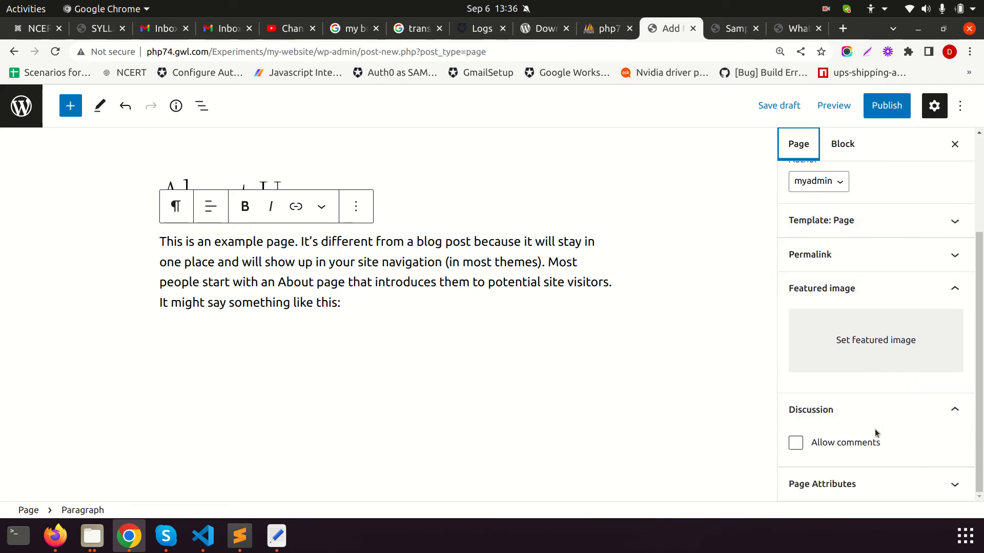
pyautogui.scroll(4, 874, 429)
pyautogui.click(886, 105)
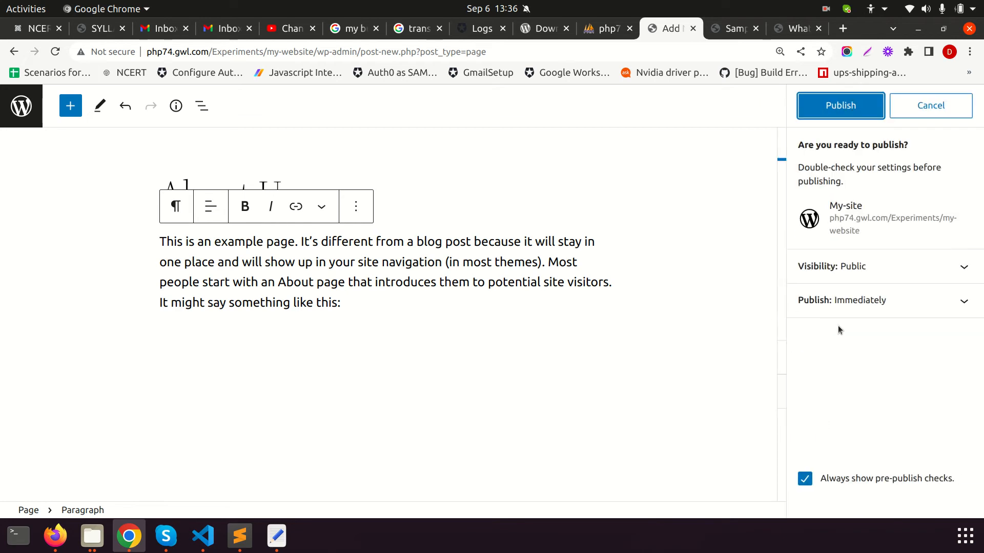
pyautogui.click(855, 109)
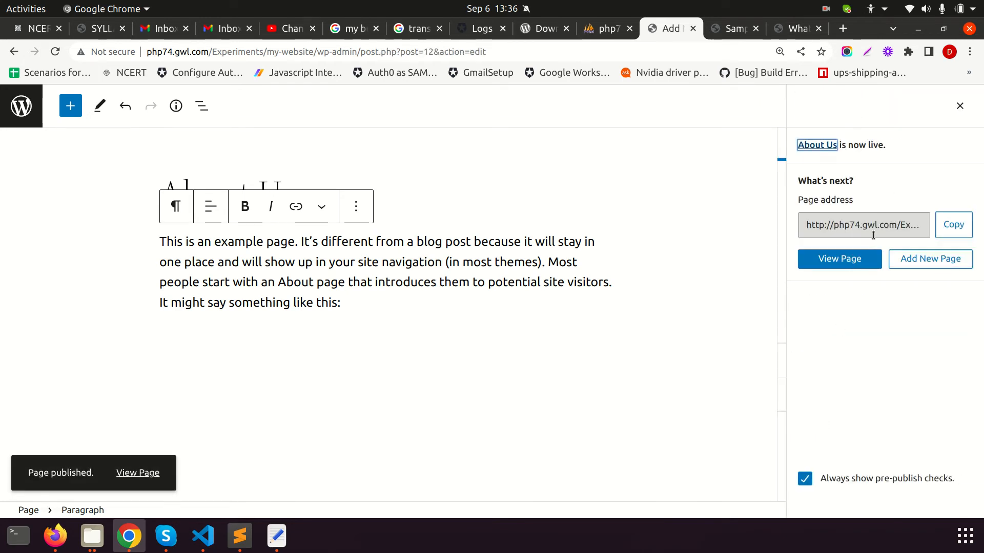
pyautogui.click(736, 28)
# Reload the live site, view About Us from its menu, then return to the Pages list
pyautogui.click(699, 51)
pyautogui.press('Return')
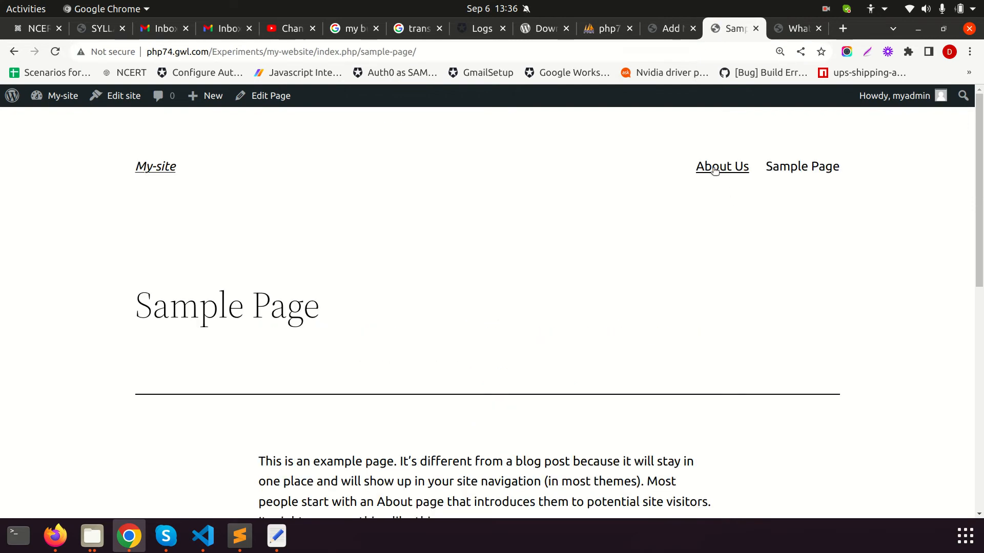
pyautogui.click(712, 171)
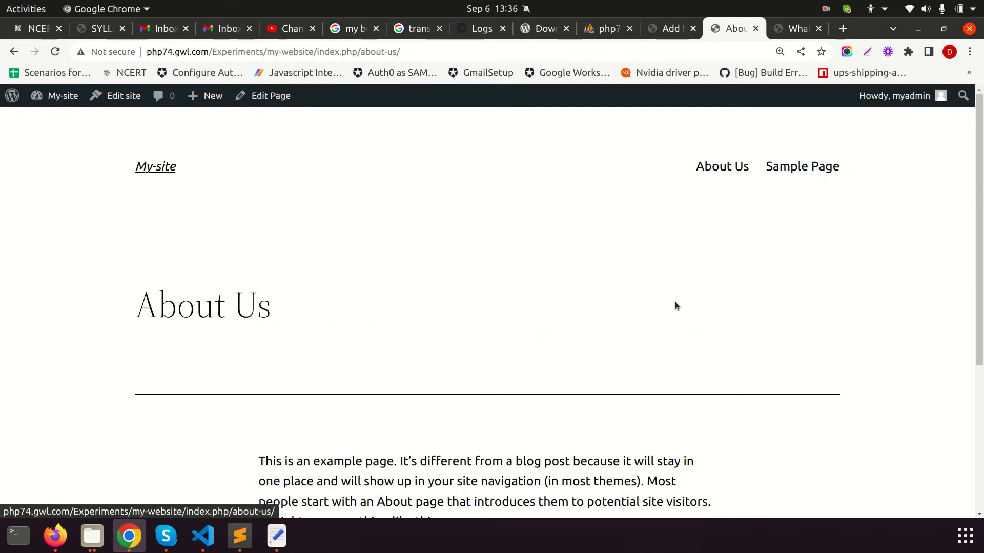
pyautogui.scroll(-5, 505, 338)
pyautogui.moveTo(238, 263); pyautogui.dragTo(837, 393)
pyautogui.scroll(4, 838, 392)
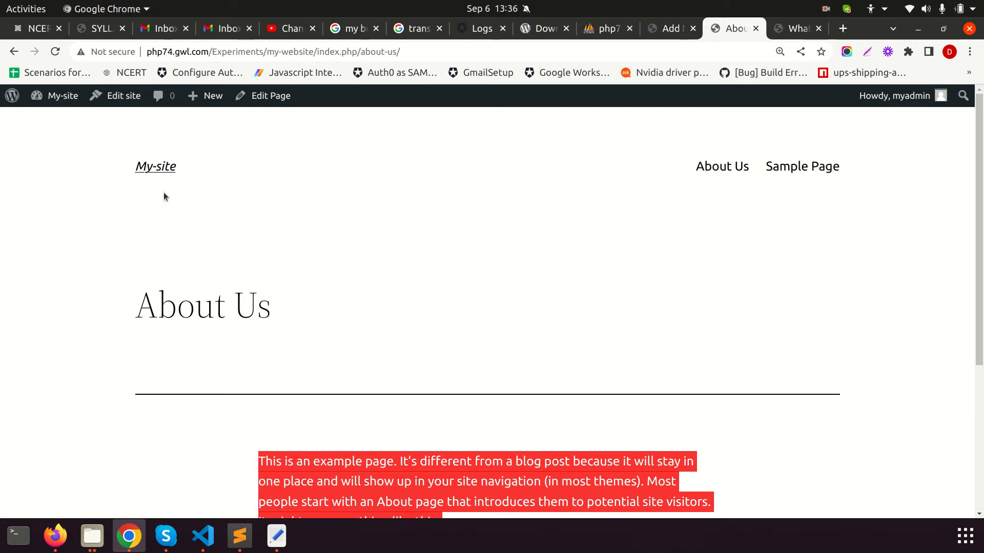
pyautogui.click(667, 28)
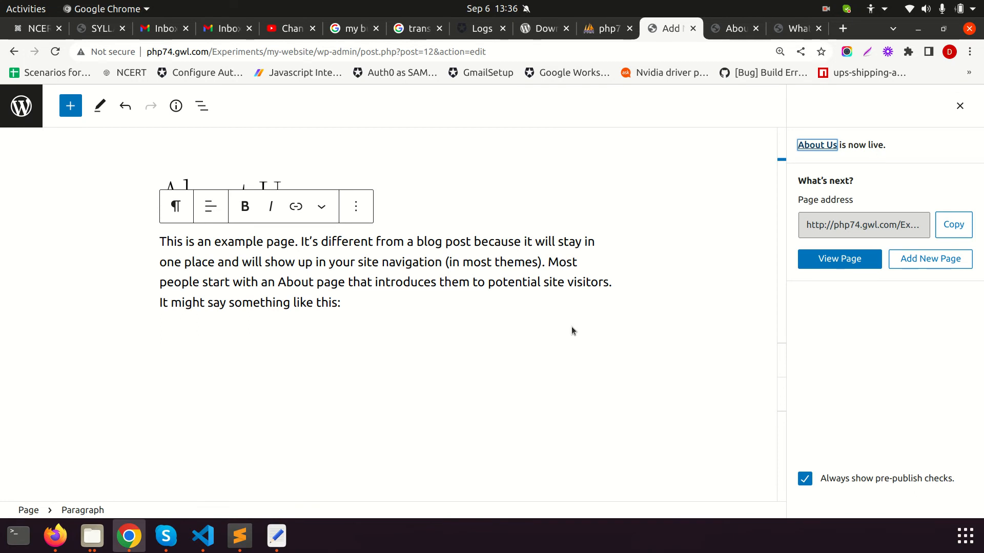
pyautogui.click(19, 108)
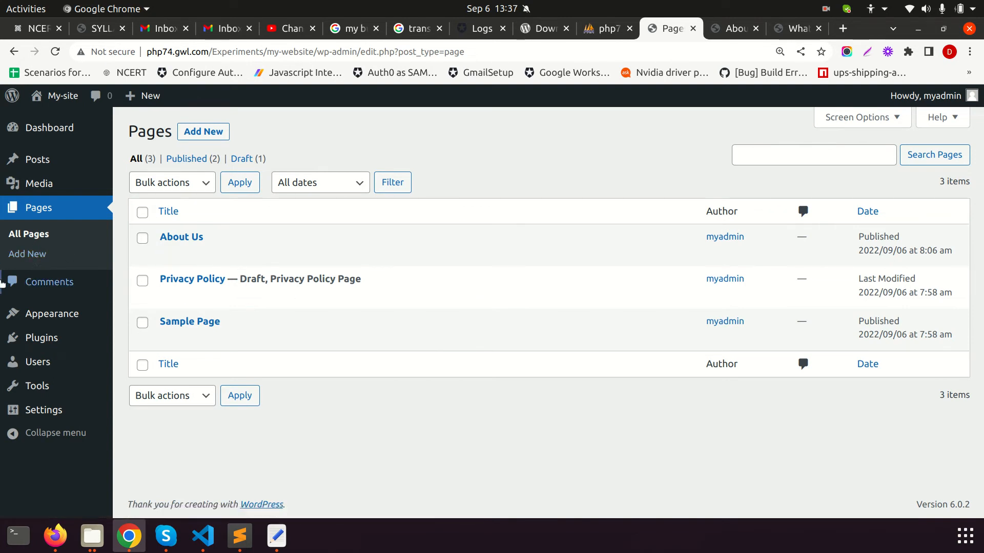
# Leave the new page editor, review the Comments list, then open Appearance > Themes (Twenty Twenty-Two active)
pyautogui.click(34, 262)
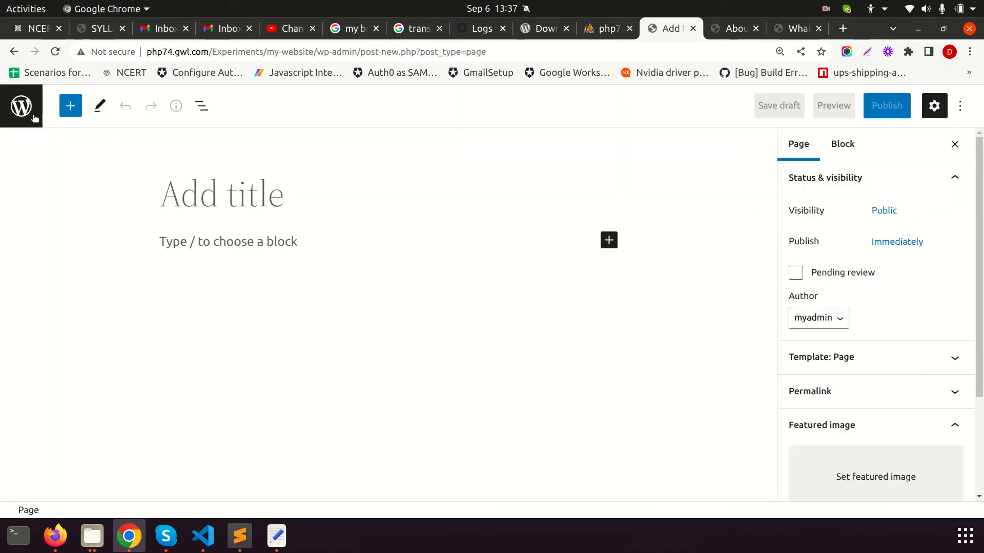
pyautogui.click(21, 106)
pyautogui.click(37, 282)
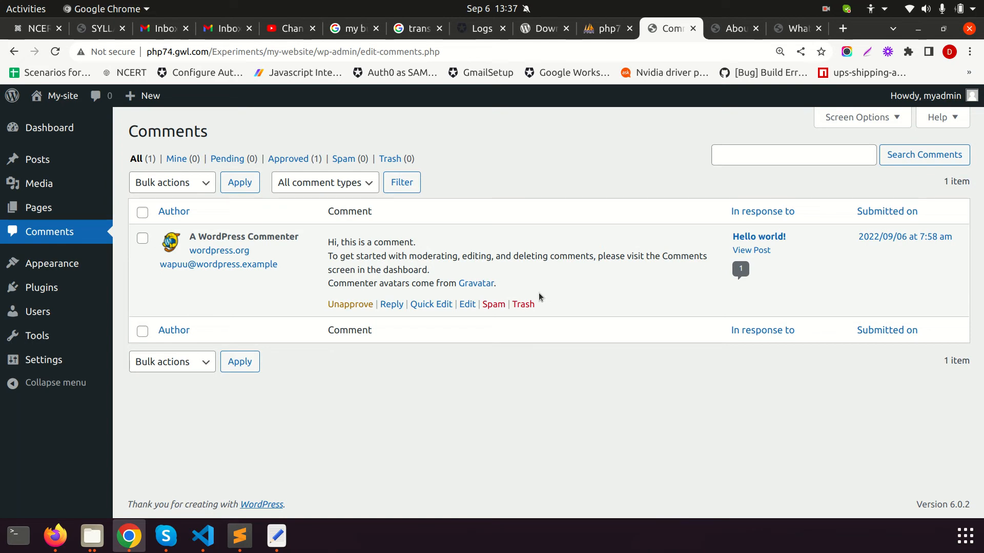
pyautogui.click(54, 263)
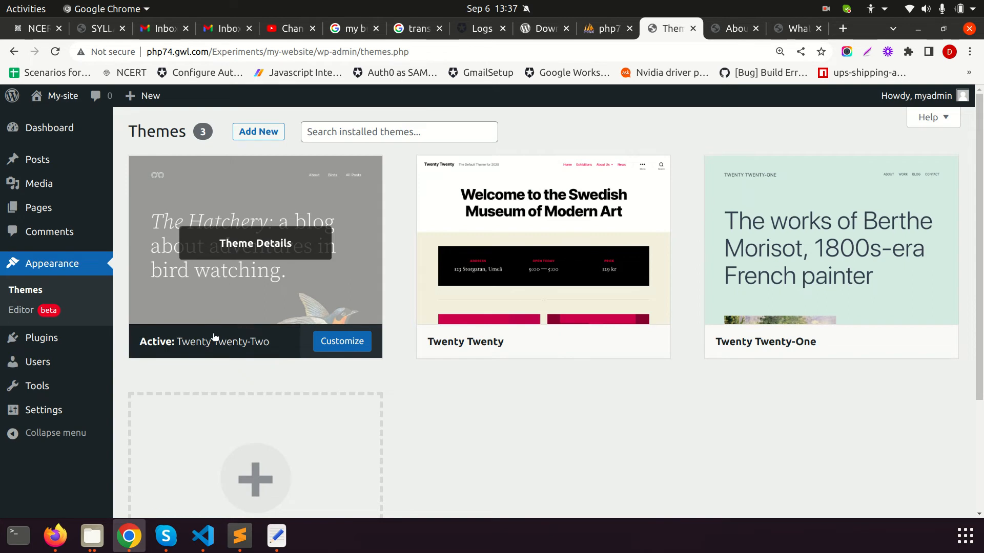
# Open Installed Plugins, showing inactive Akismet Anti-Spam 5.0 and Hello Dolly 1.7.2
pyautogui.moveTo(72, 341)
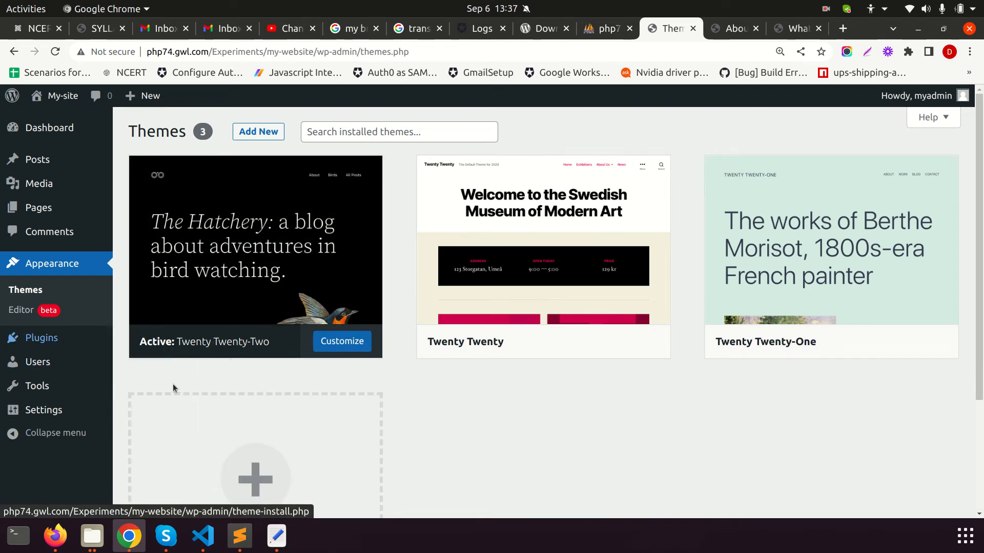
pyautogui.moveTo(103, 342)
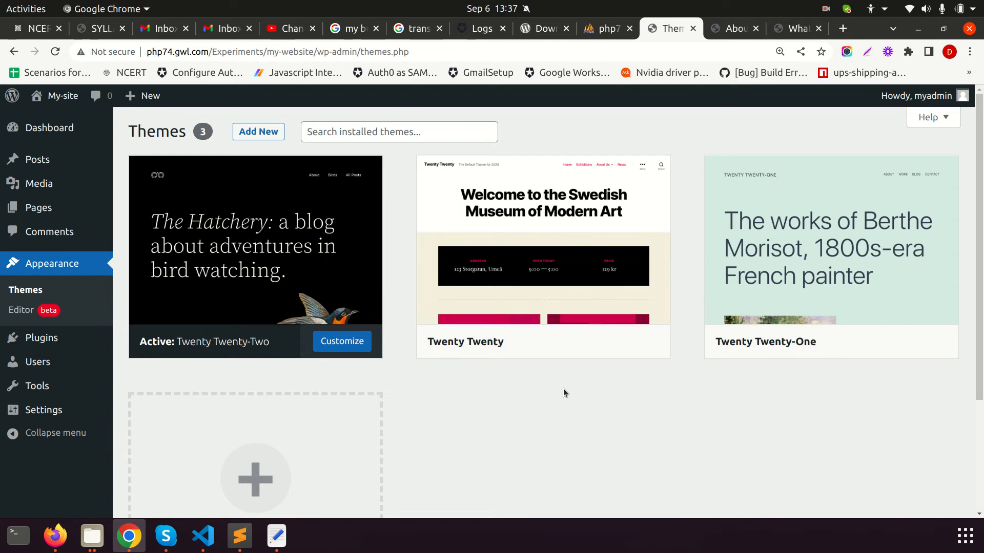
pyautogui.click(52, 346)
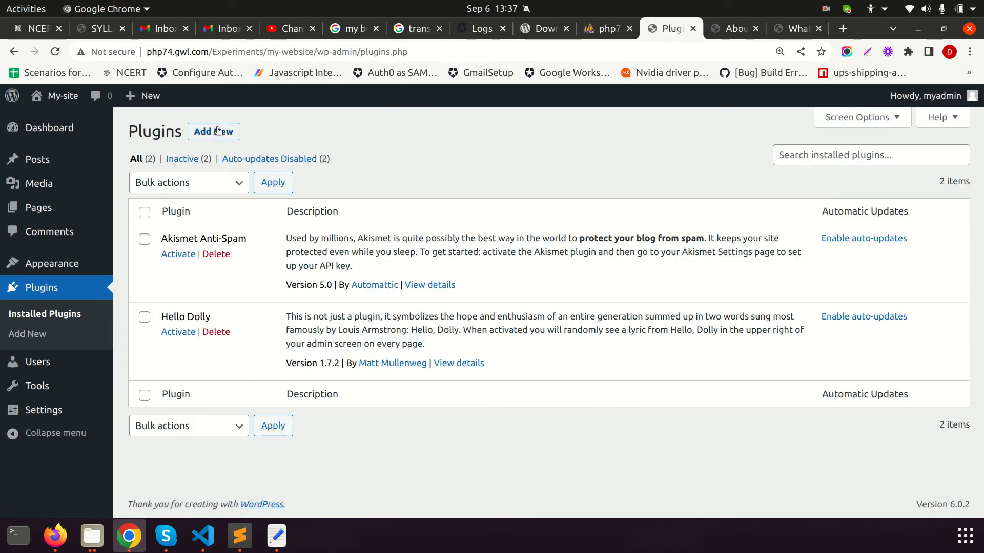
# Browse the Featured plugins under Add New, then return through Installed Plugins to the Themes page
pyautogui.click(218, 132)
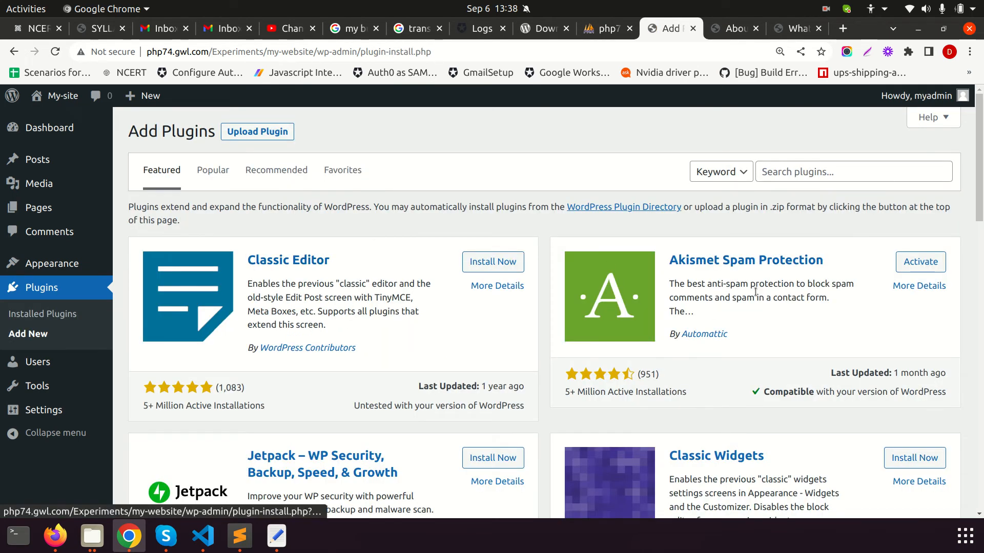
pyautogui.scroll(-5, 740, 296)
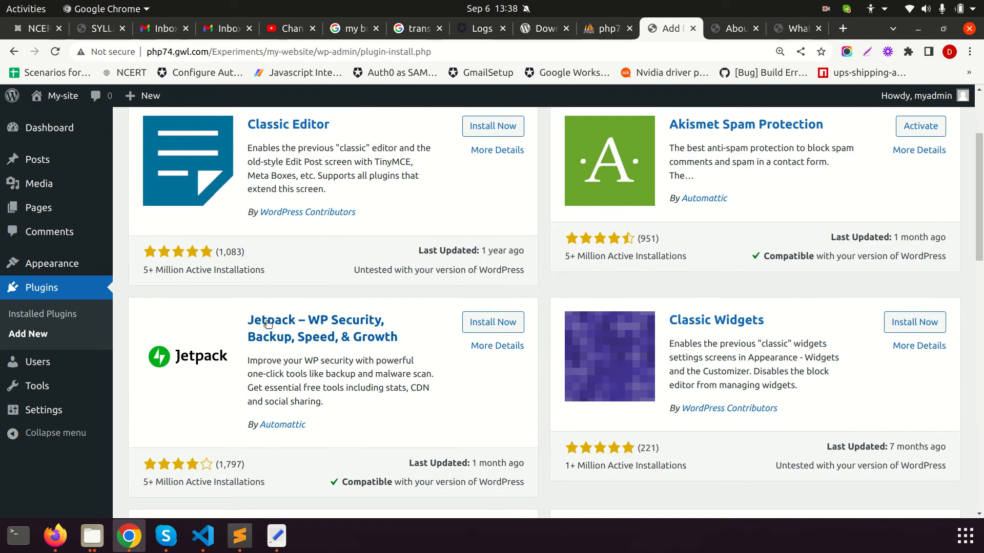
pyautogui.scroll(-6, 438, 357)
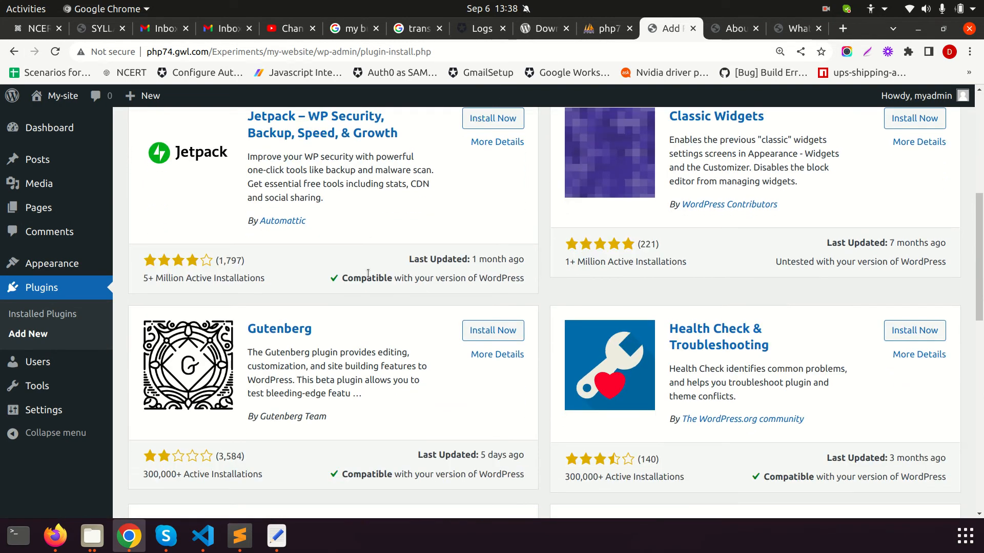
pyautogui.scroll(-6, 769, 389)
pyautogui.scroll(15, 767, 365)
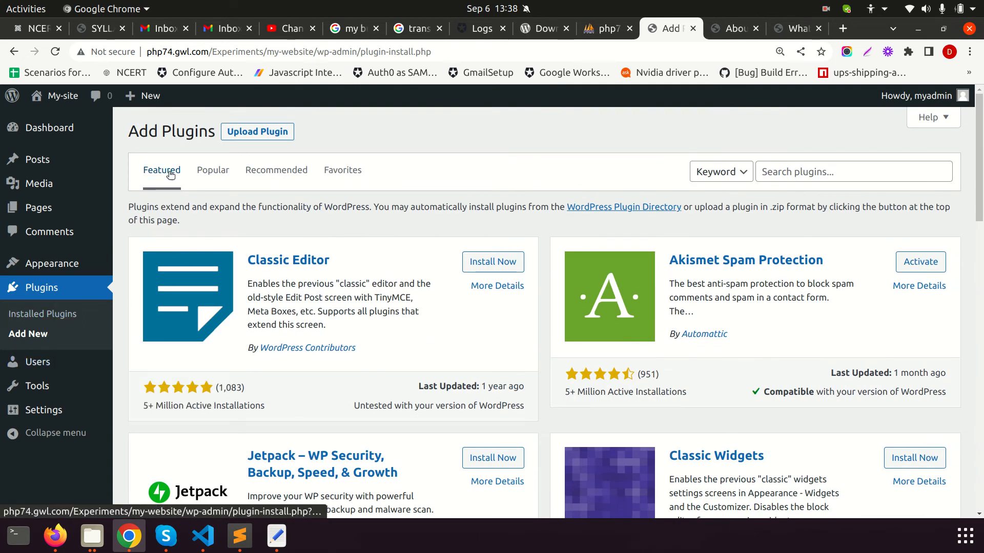
pyautogui.click(38, 290)
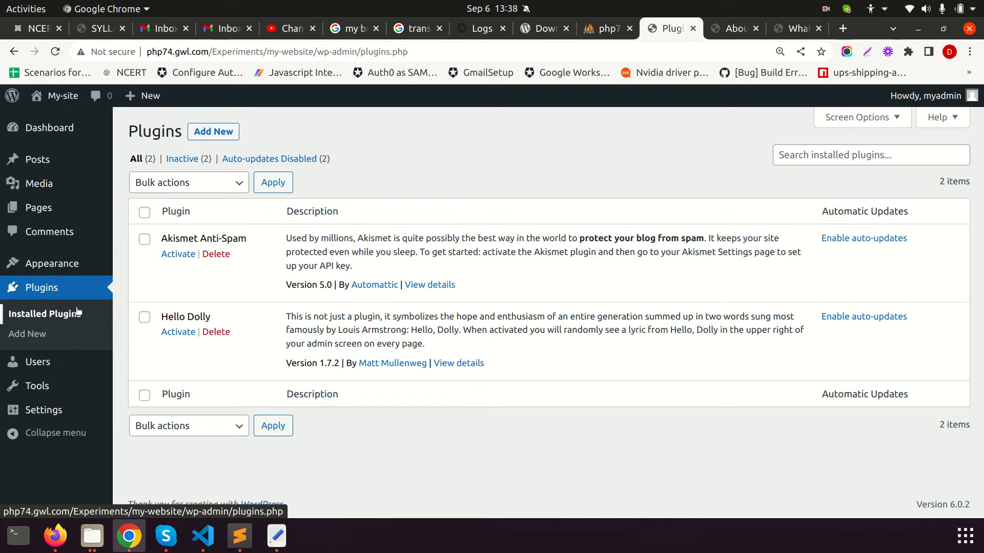
pyautogui.click(60, 267)
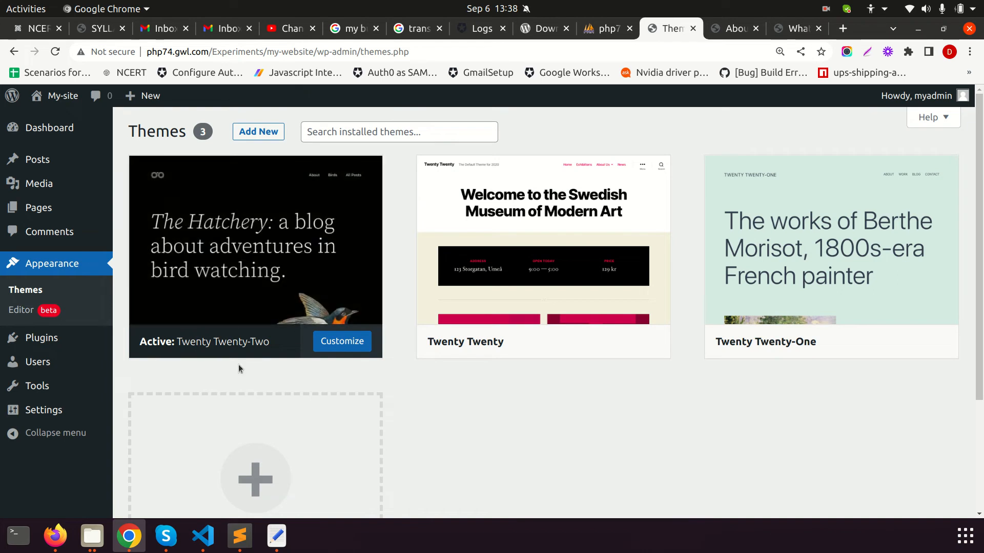
# View the live About Us page, then scroll through the site's home page
pyautogui.click(729, 34)
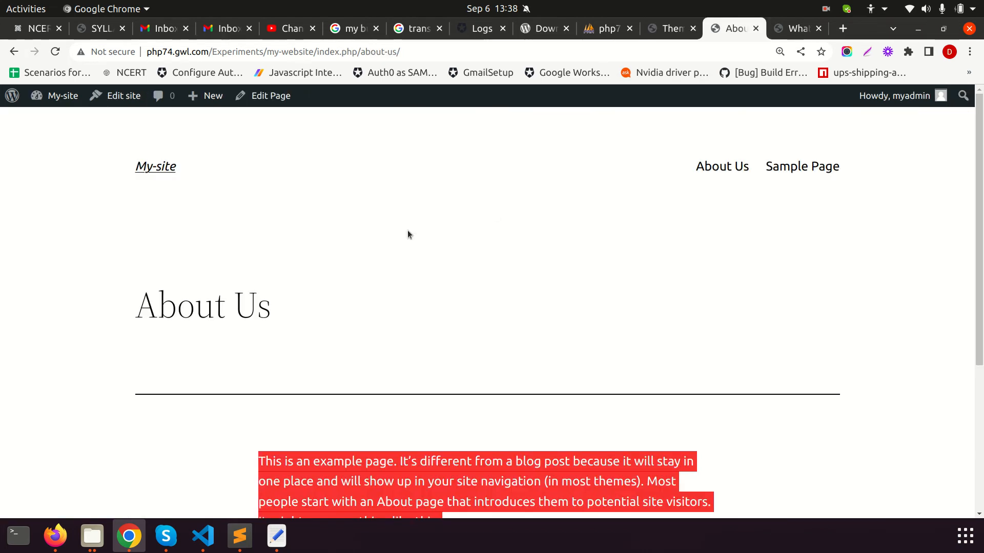
pyautogui.click(156, 166)
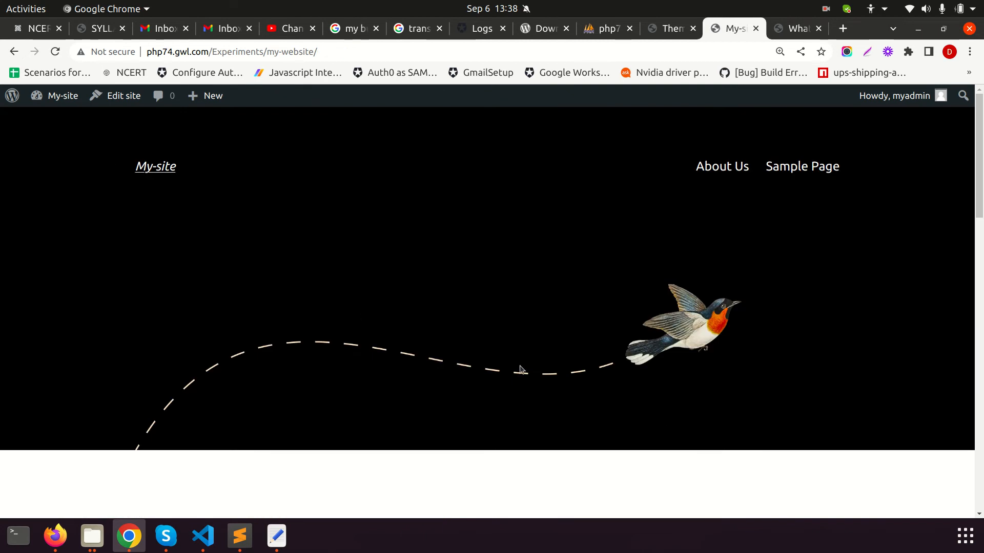
pyautogui.scroll(-3, 295, 247)
pyautogui.scroll(-15, 296, 247)
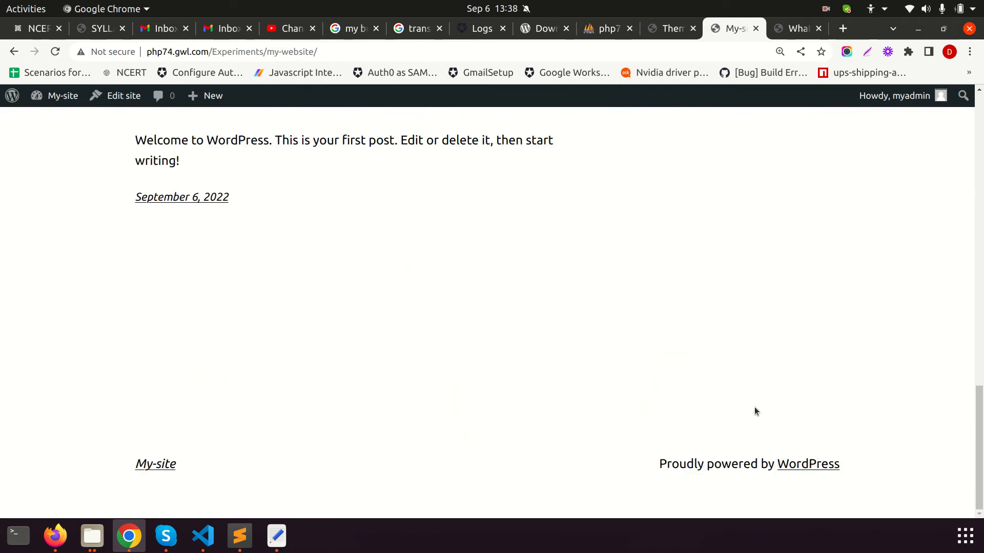
# Back in the admin, open Users, listing one Administrator account with 2 posts
pyautogui.click(666, 28)
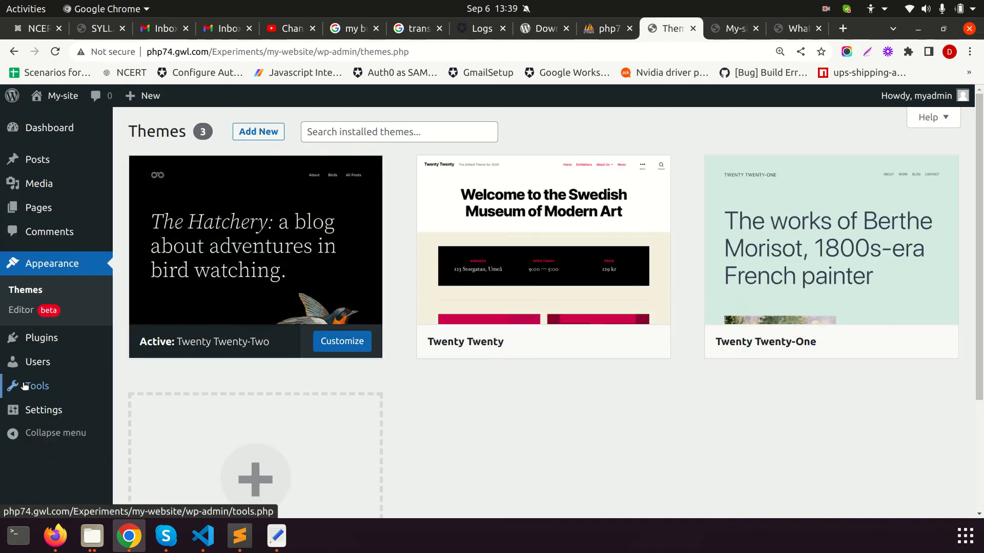
pyautogui.moveTo(36, 342)
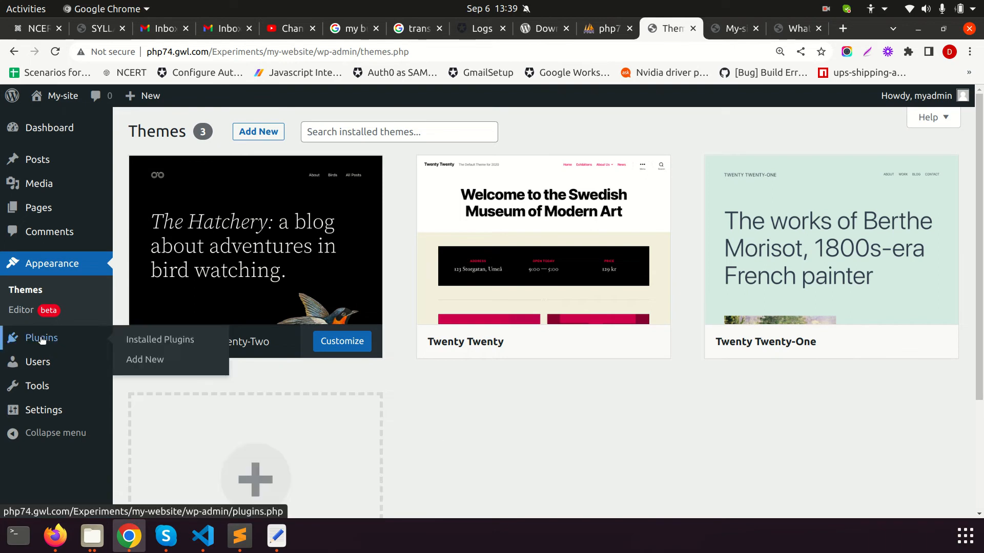
pyautogui.click(44, 363)
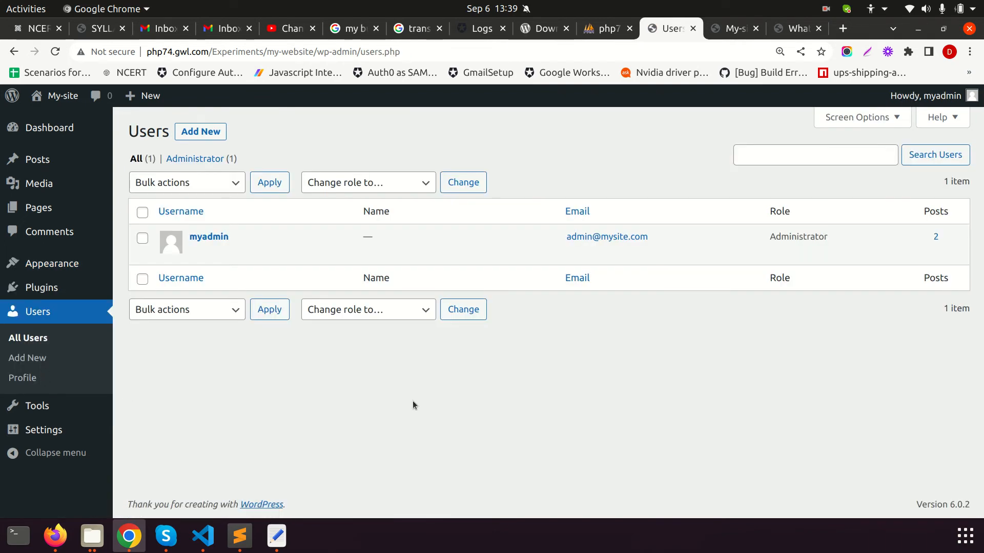
# Inspect the 'Change role to…' options without changing any role, then view the live front page
pyautogui.moveTo(286, 247)
pyautogui.doubleClick(802, 236)
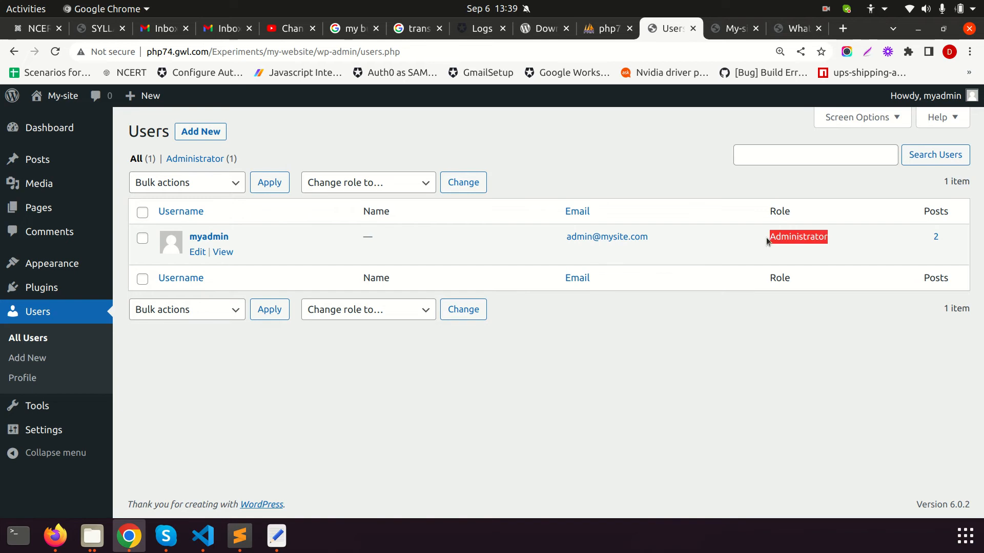
pyautogui.click(364, 187)
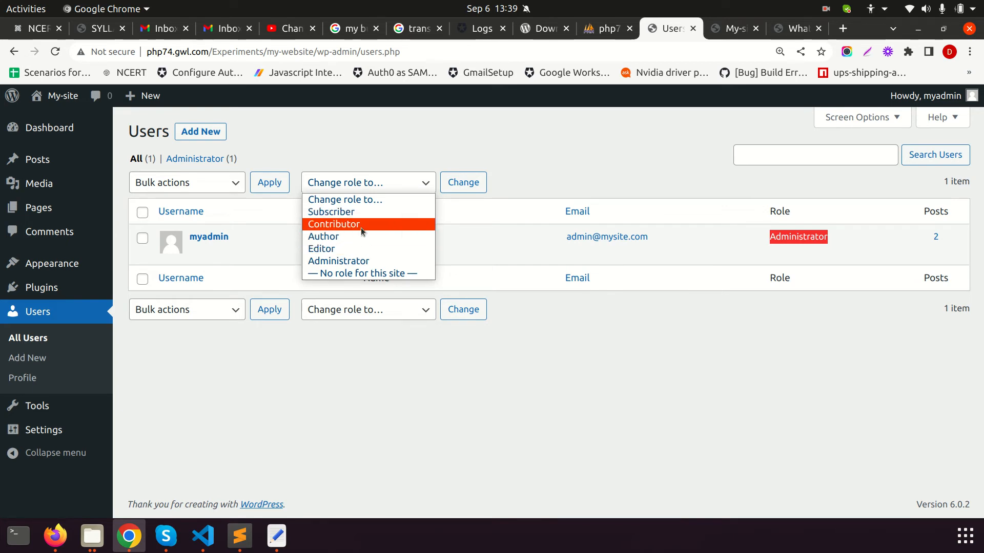
pyautogui.click(602, 132)
pyautogui.click(390, 189)
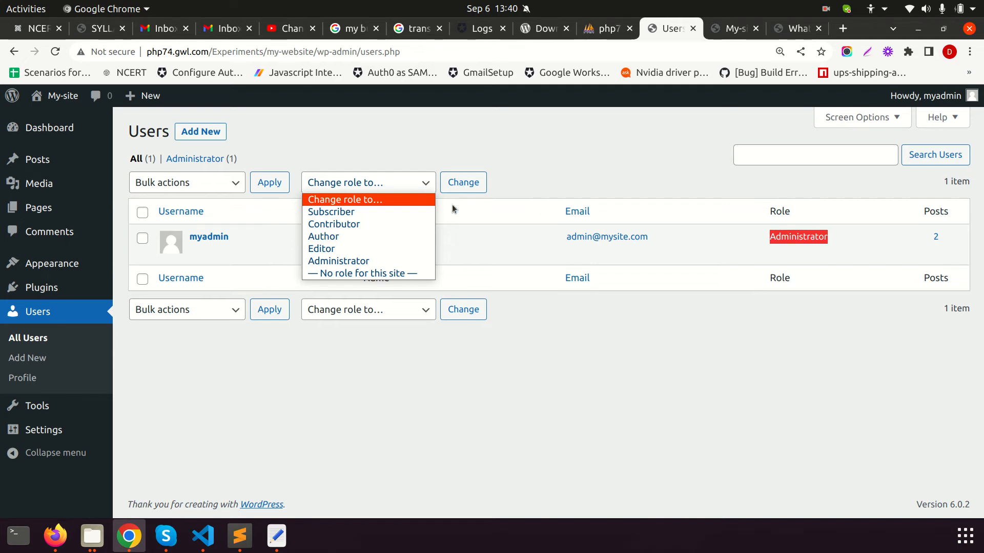
pyautogui.click(728, 30)
pyautogui.click(733, 29)
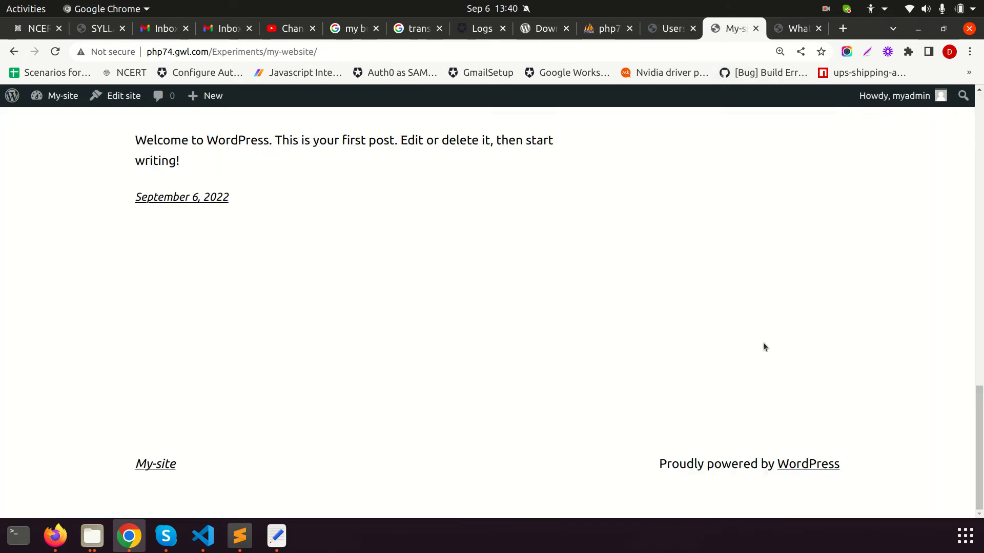
# Copy the site address and load it in a new Incognito window
pyautogui.click(330, 53)
pyautogui.hotkey('ctrl', 'c')
pyautogui.hotkey('ctrl', 'shift', 'n')
pyautogui.hotkey('ctrl', 'v')
pyautogui.press('Return')
pyautogui.scroll(-3, 384, 344)
pyautogui.scroll(-15, 384, 344)
pyautogui.scroll(15, 391, 340)
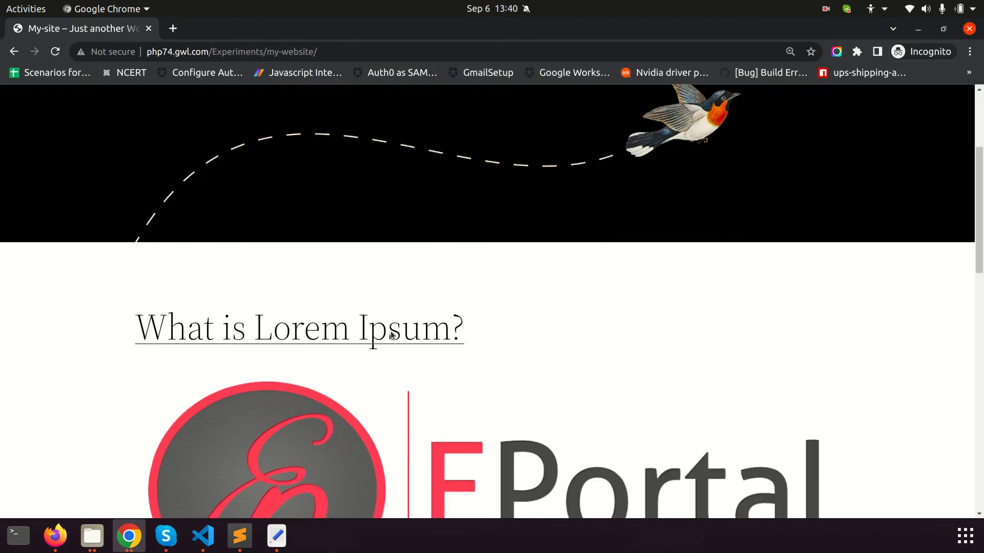
pyautogui.scroll(3, 391, 331)
# Append /wp-admin to the address to reach the login form, after trying /login
pyautogui.click(329, 50)
pyautogui.click(349, 55)
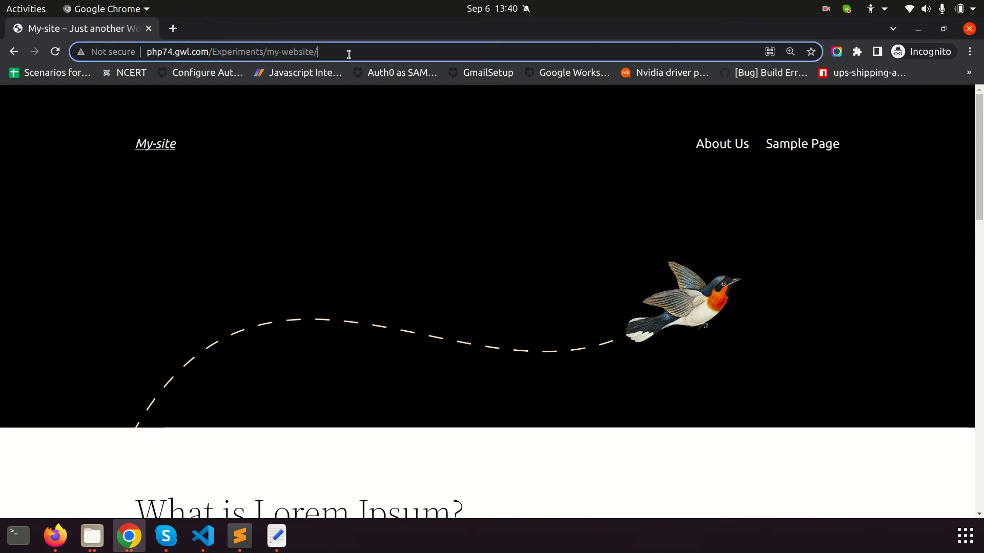
pyautogui.write('wp')
pyautogui.press('BackSpace')
pyautogui.press('BackSpace')
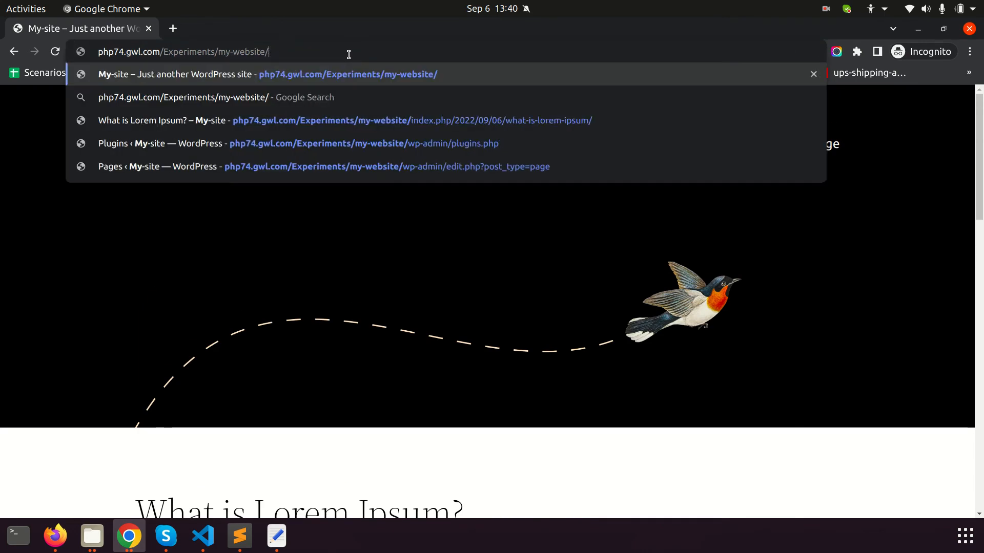
pyautogui.write('logni')
pyautogui.press('Return')
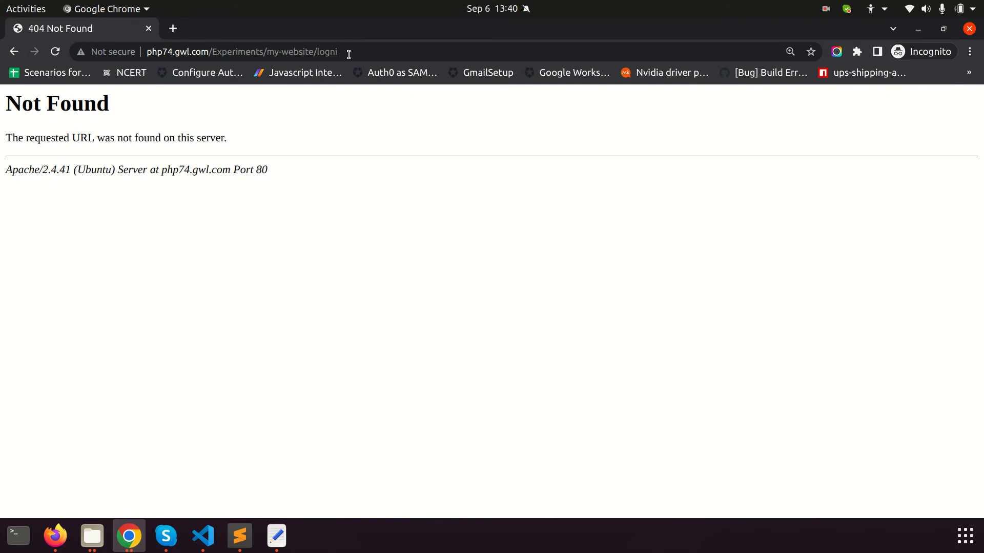
pyautogui.click(330, 51)
pyautogui.doubleClick(329, 51)
pyautogui.write('login')
pyautogui.press('Return')
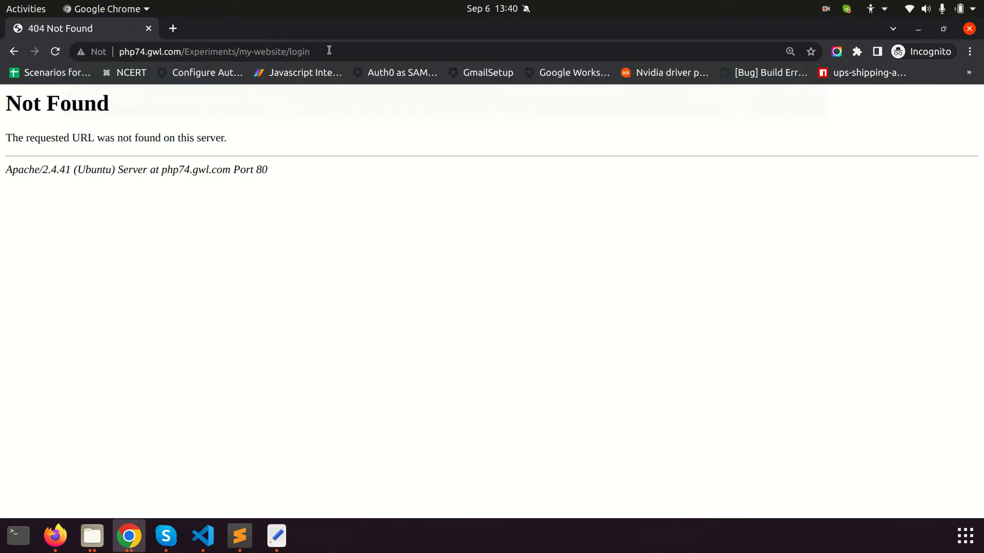
pyautogui.doubleClick(329, 51)
pyautogui.write('wp-admin')
pyautogui.press('Return')
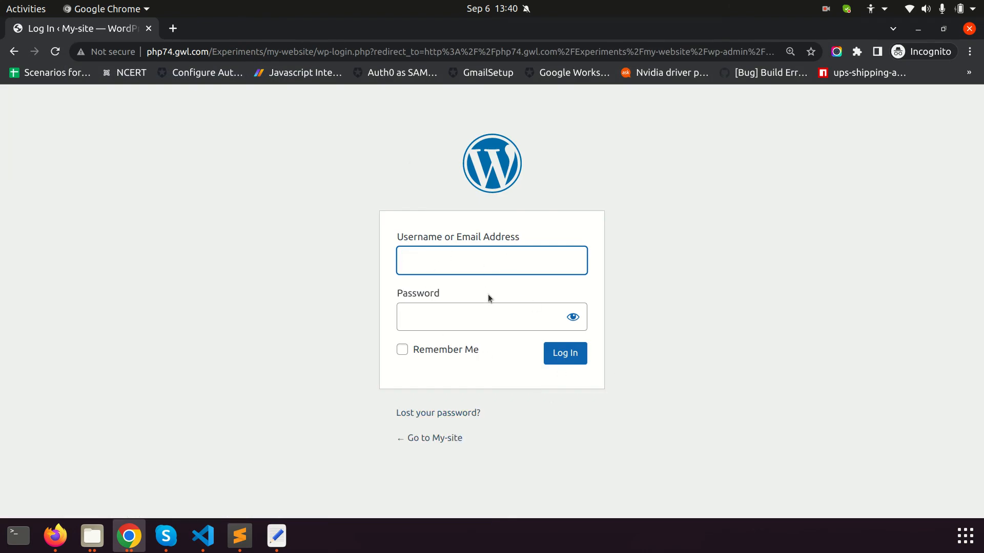
# Return to the regular window's admin Users list
pyautogui.hotkey('alt', 'Tab')
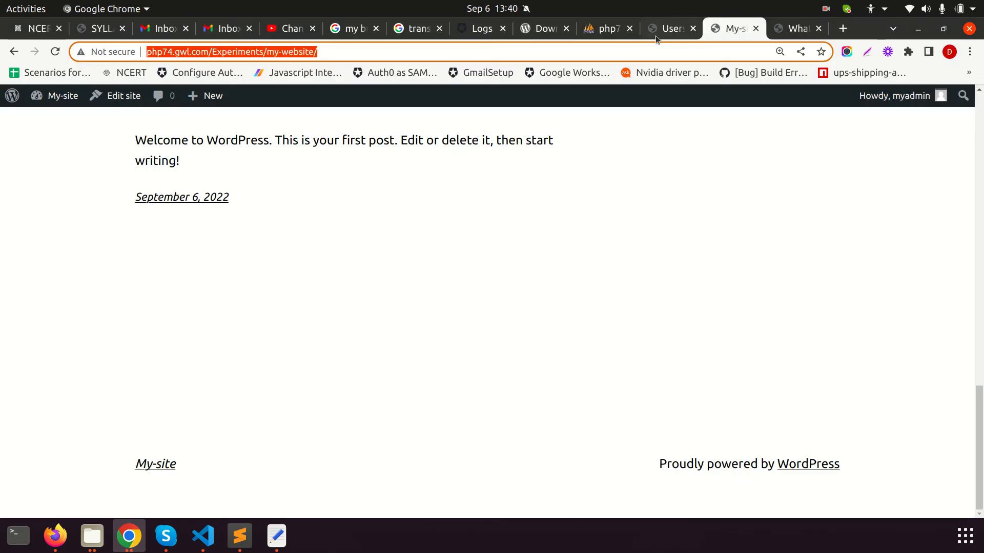
pyautogui.click(655, 32)
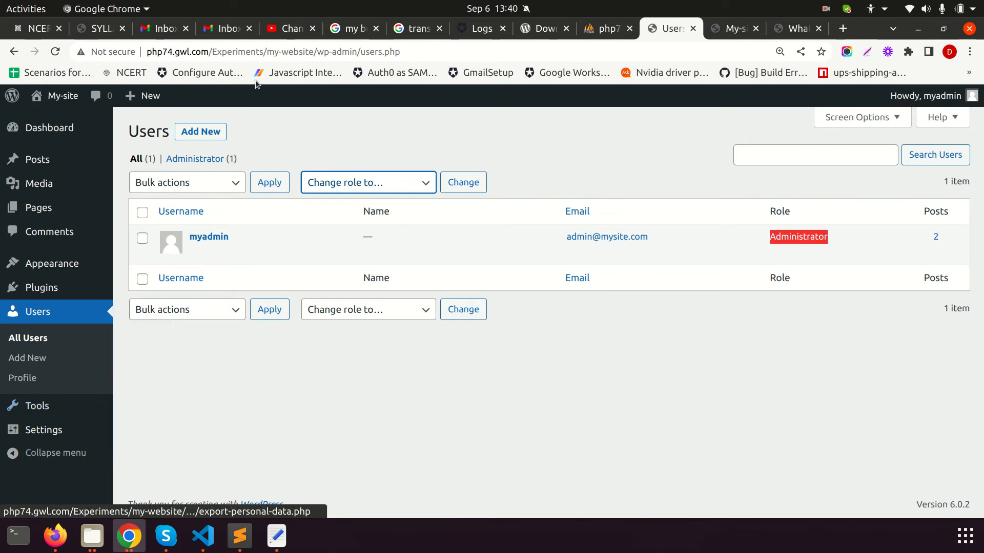
pyautogui.hotkey('alt', 'Tab')
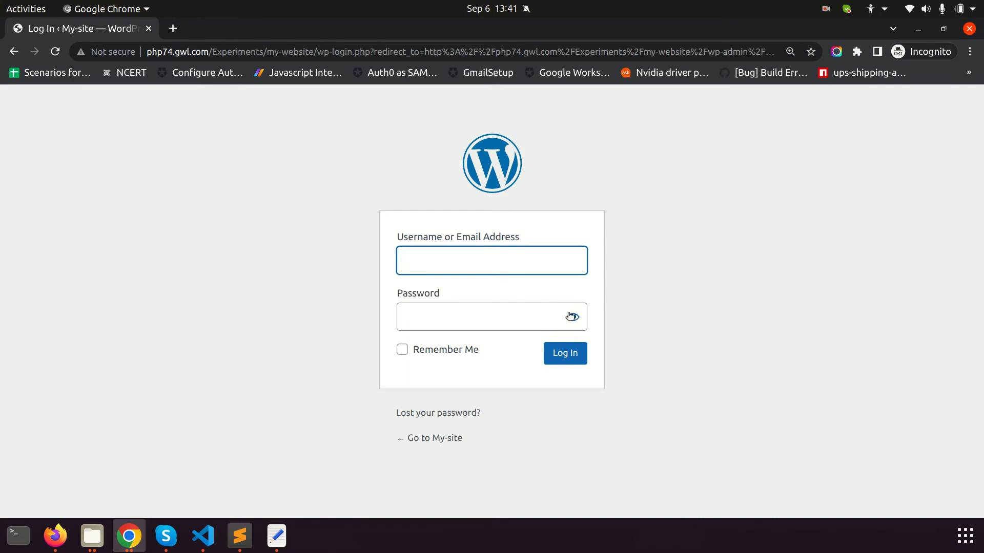
pyautogui.hotkey('alt', 'Tab')
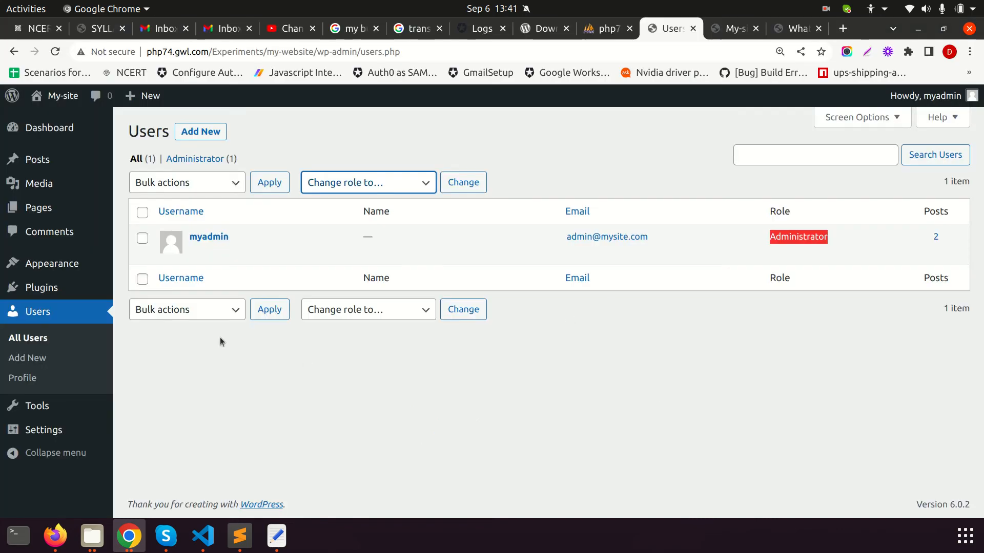
# Open Settings > General and look over the Site Title and Tagline fields
pyautogui.moveTo(79, 441)
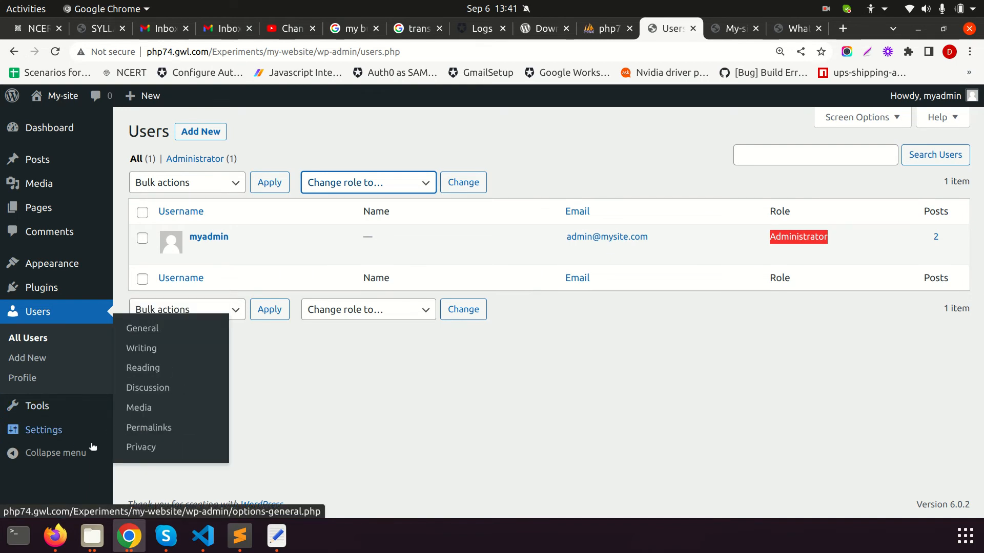
pyautogui.click(57, 435)
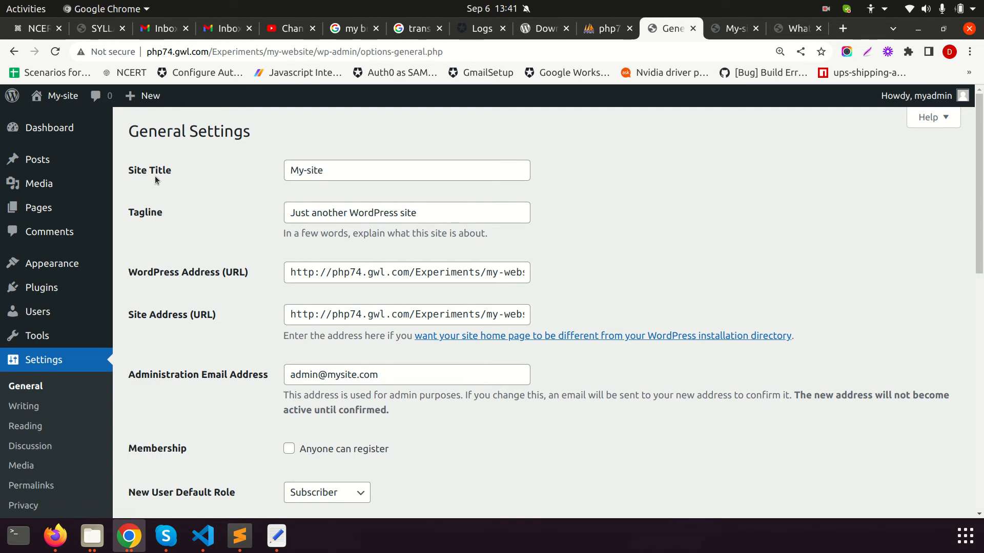
pyautogui.scroll(-4, 57, 419)
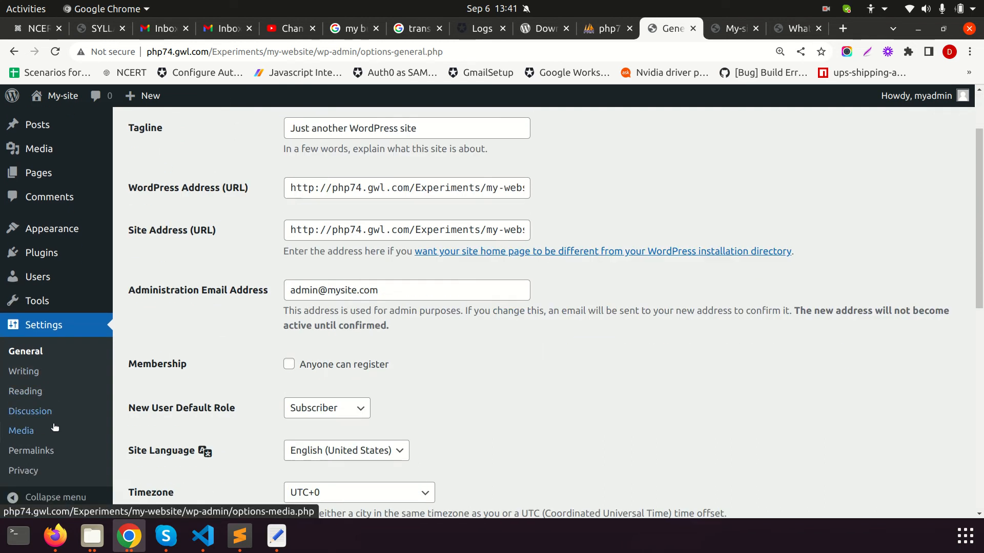
pyautogui.scroll(4, 367, 205)
pyautogui.click(357, 171)
pyautogui.moveTo(417, 213); pyautogui.dragTo(301, 213)
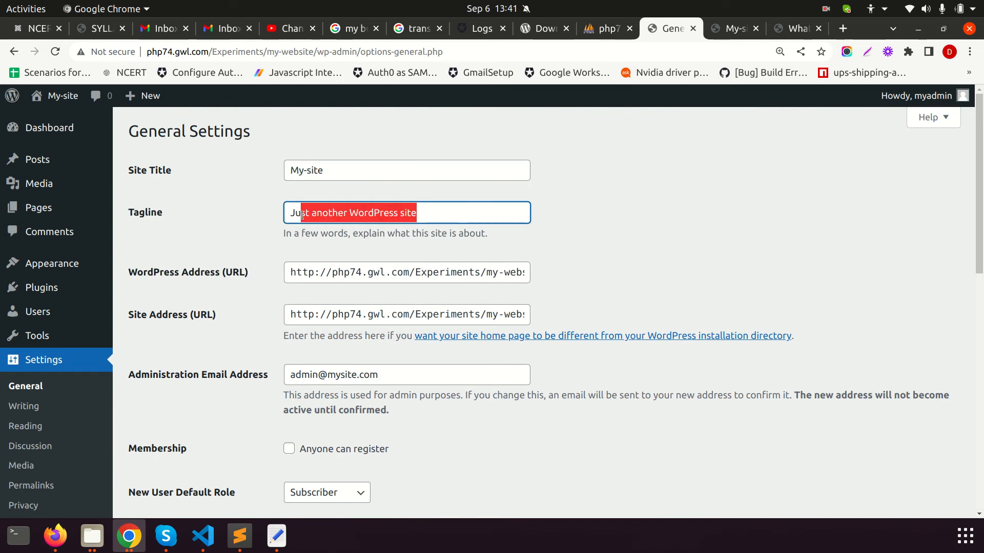
# Tick Membership's 'Anyone can register', with New User Default Role left as Subscriber
pyautogui.scroll(-1, 361, 274)
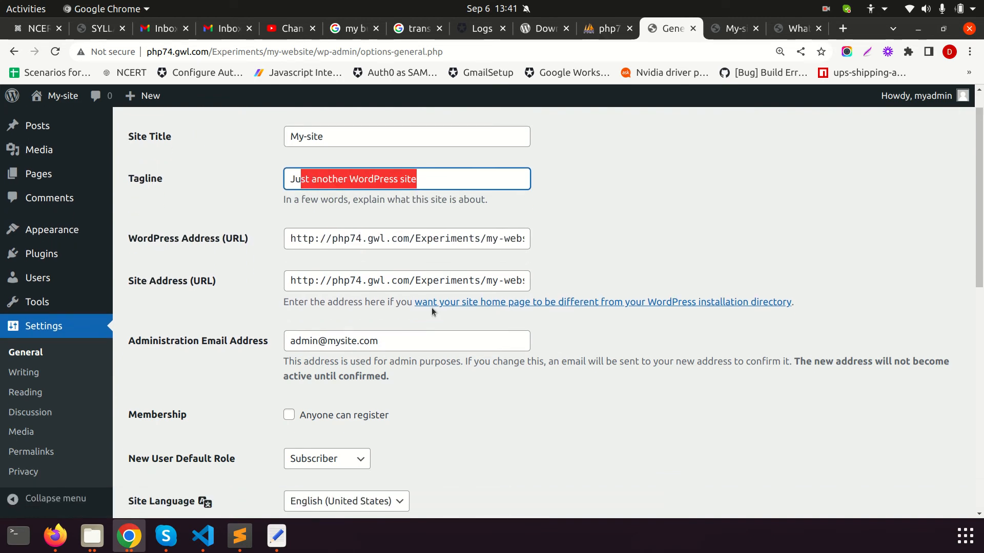
pyautogui.scroll(-2, 292, 335)
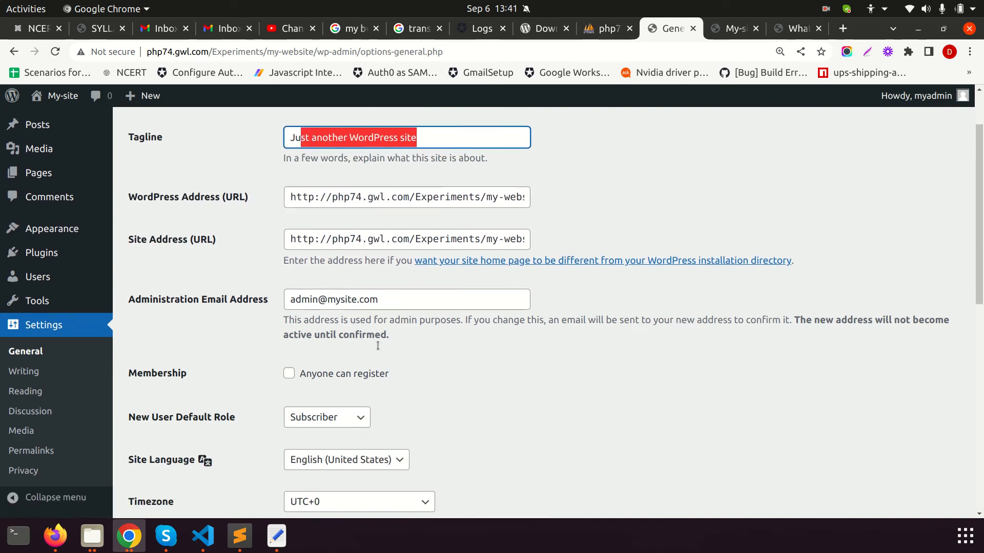
pyautogui.moveTo(131, 349); pyautogui.dragTo(182, 348)
pyautogui.click(279, 376)
pyautogui.click(290, 348)
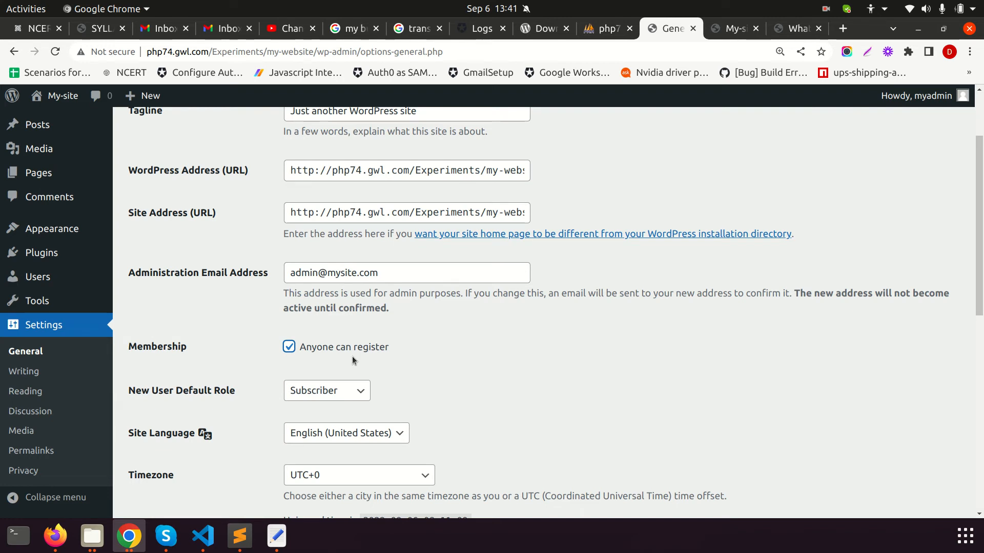
pyautogui.click(344, 391)
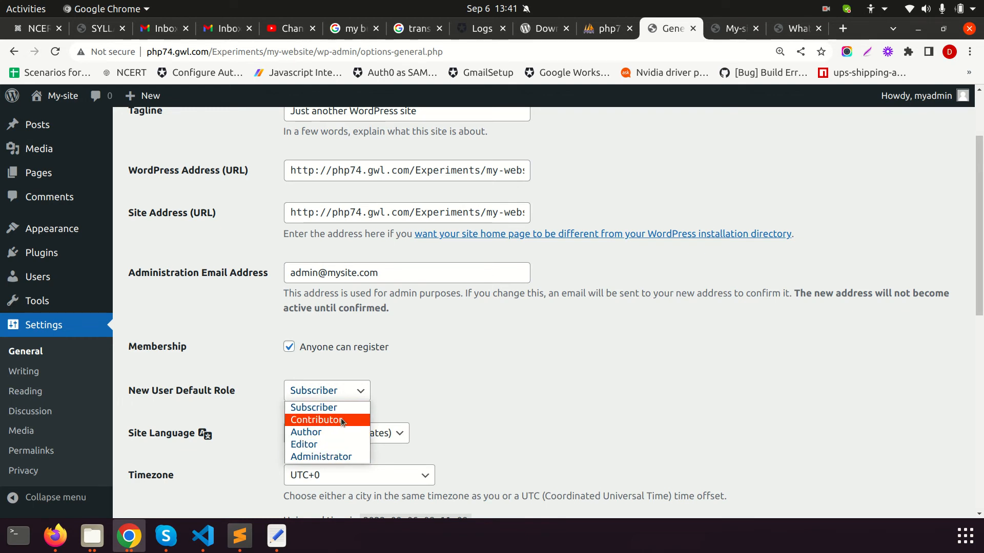
pyautogui.click(441, 397)
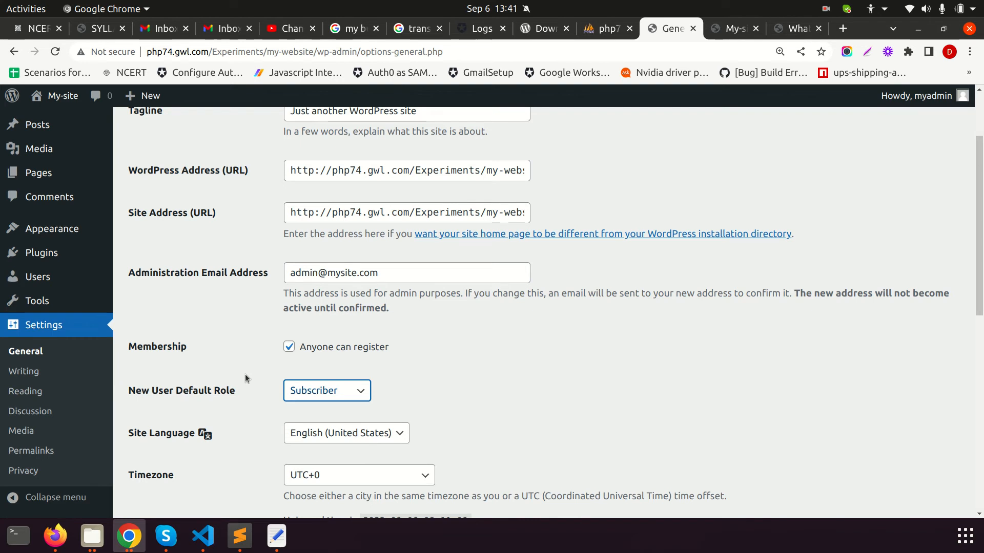
pyautogui.click(324, 392)
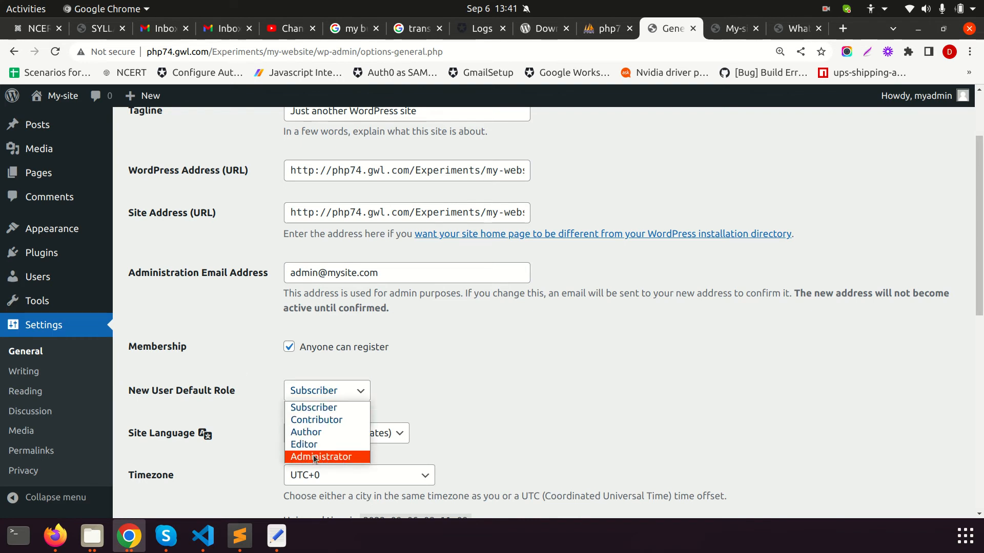
pyautogui.click(481, 401)
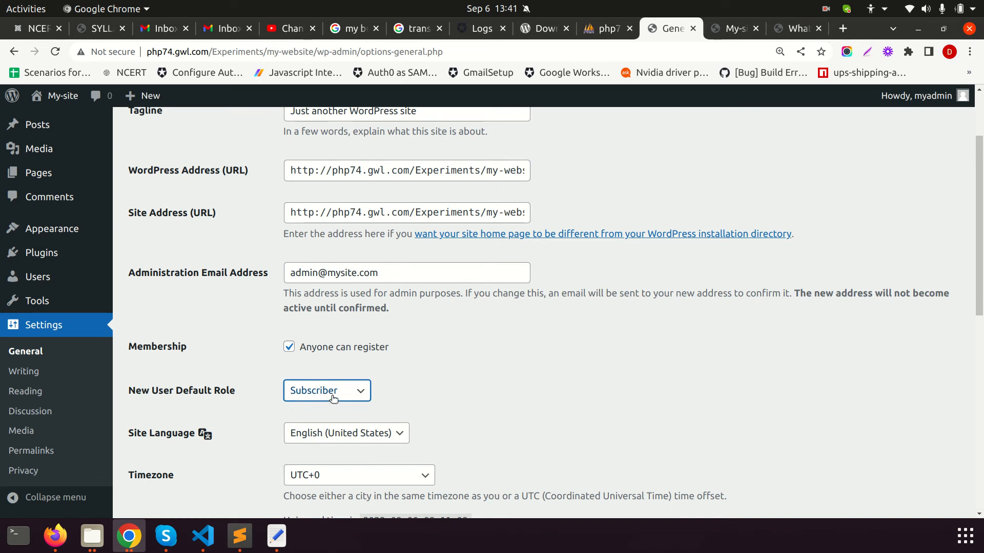
pyautogui.click(327, 391)
pyautogui.click(464, 398)
pyautogui.click(363, 393)
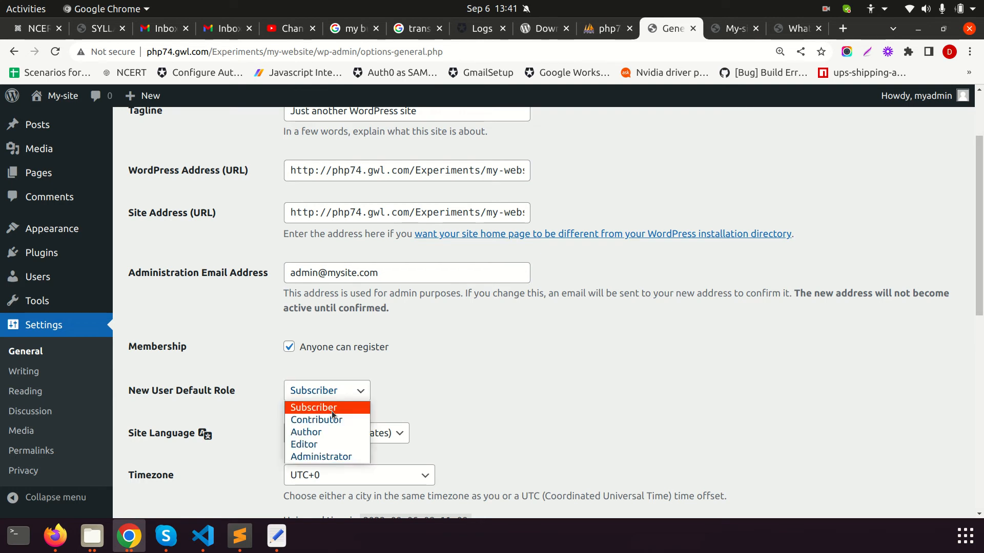
pyautogui.click(470, 385)
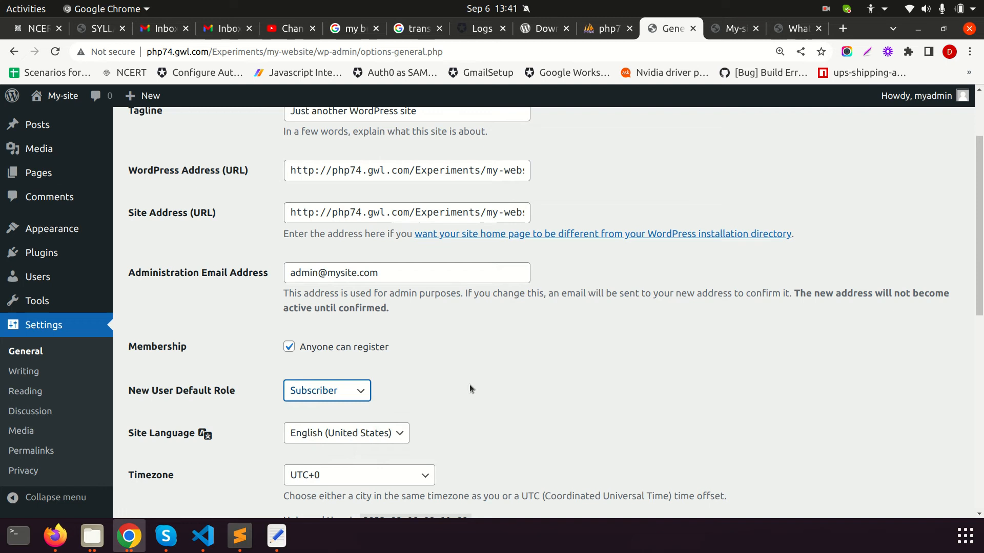
pyautogui.click(358, 393)
pyautogui.click(408, 391)
pyautogui.click(420, 386)
pyautogui.scroll(-1, 419, 385)
pyautogui.click(393, 403)
pyautogui.click(371, 401)
pyautogui.click(371, 400)
pyautogui.click(470, 402)
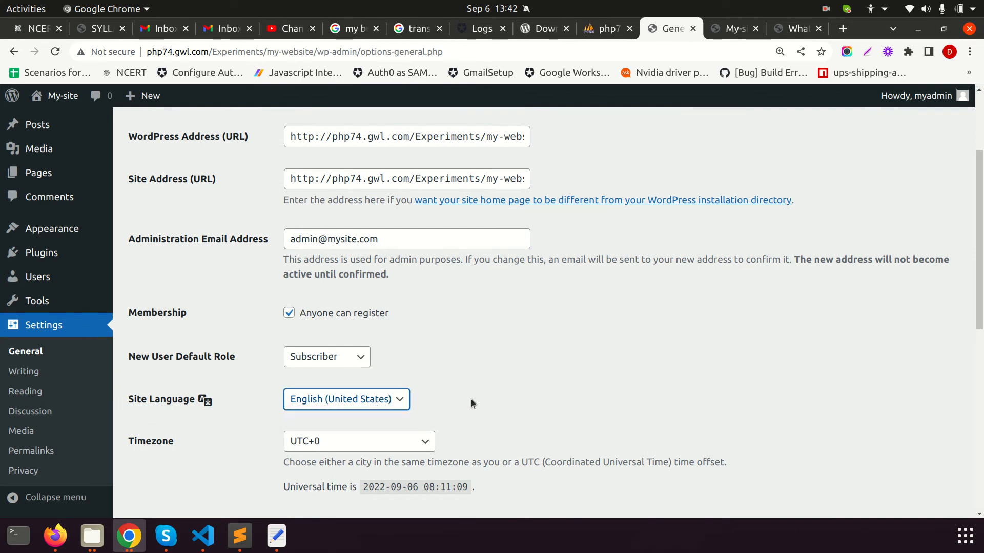
# Check the Site Language list and keep English (United States)
pyautogui.click(205, 400)
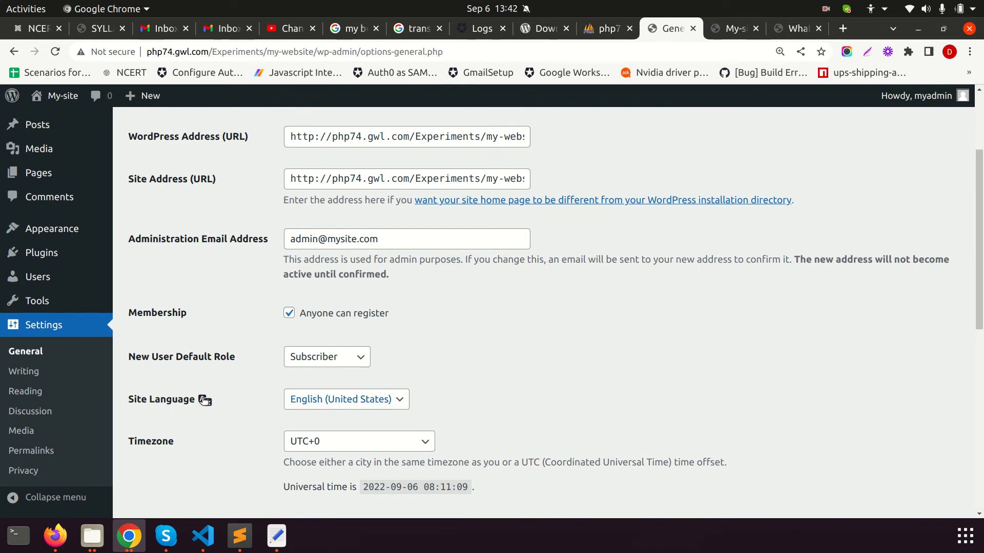
pyautogui.click(308, 402)
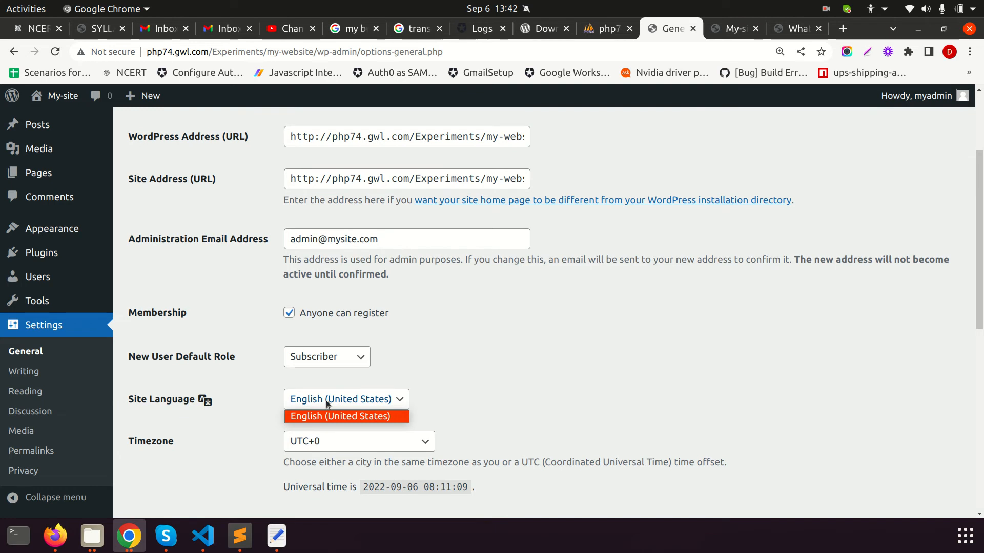
pyautogui.click(471, 399)
pyautogui.scroll(-2, 444, 407)
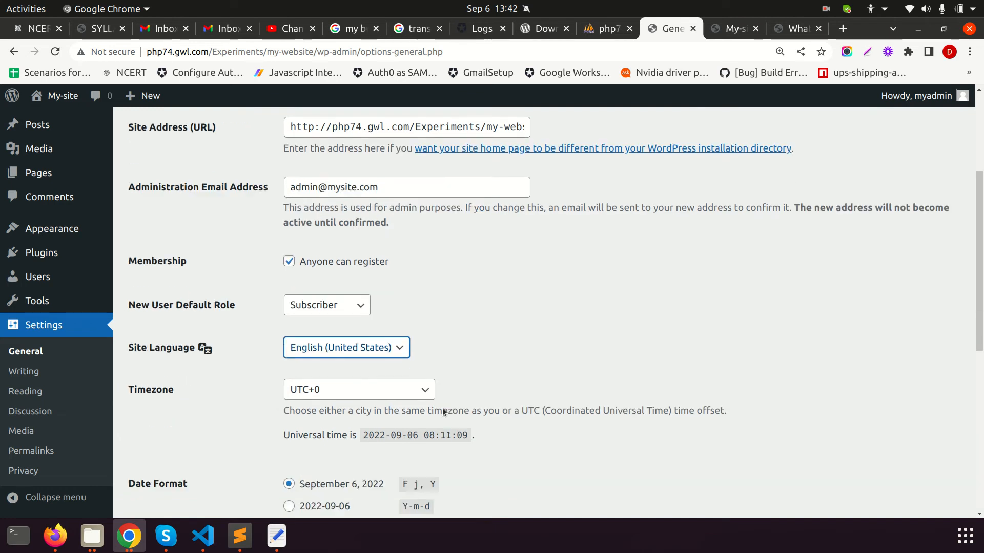
pyautogui.click(316, 334)
pyautogui.click(447, 338)
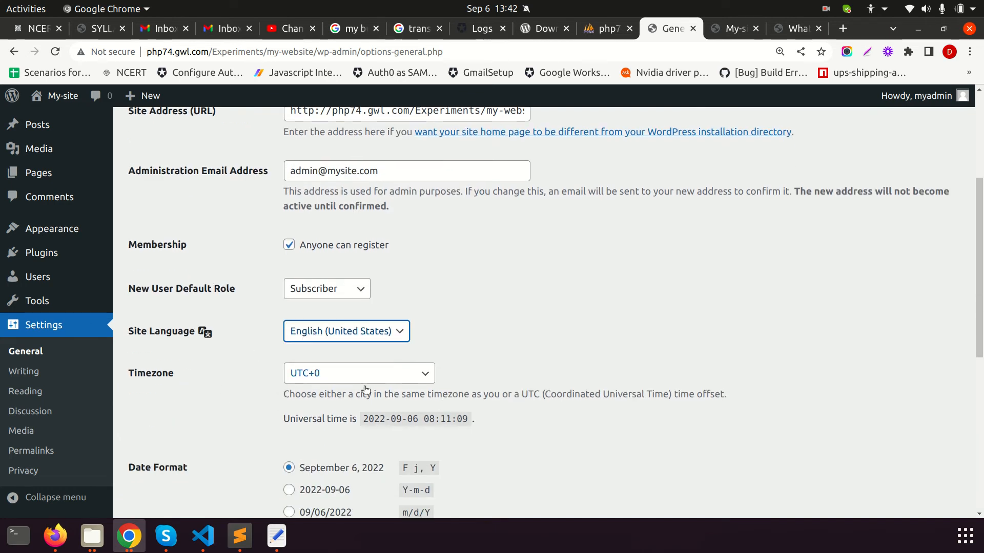
# Open the Timezone dropdown and scroll through the city list
pyautogui.click(297, 372)
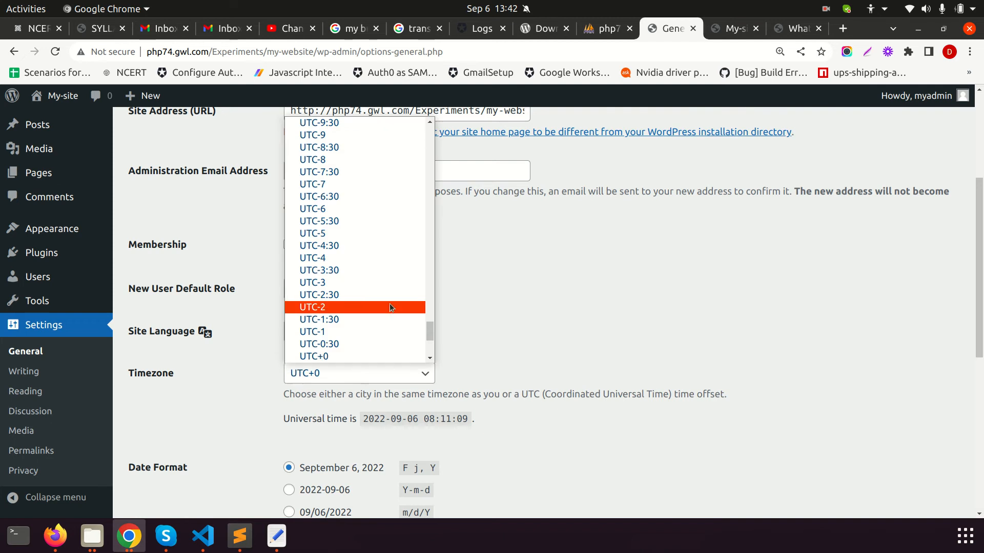
pyautogui.scroll(4, 382, 310)
pyautogui.scroll(-4, 383, 309)
pyautogui.scroll(10, 383, 310)
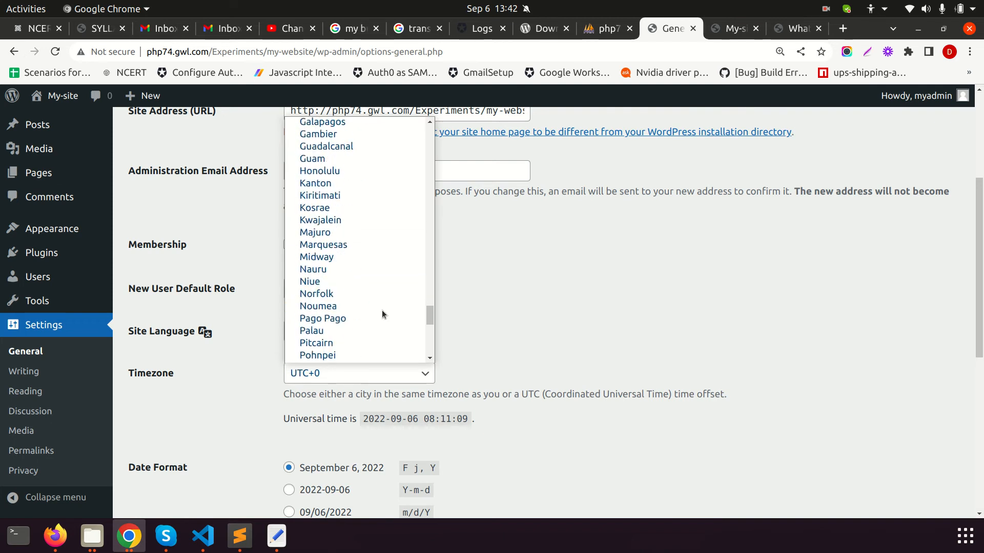
pyautogui.scroll(9, 382, 309)
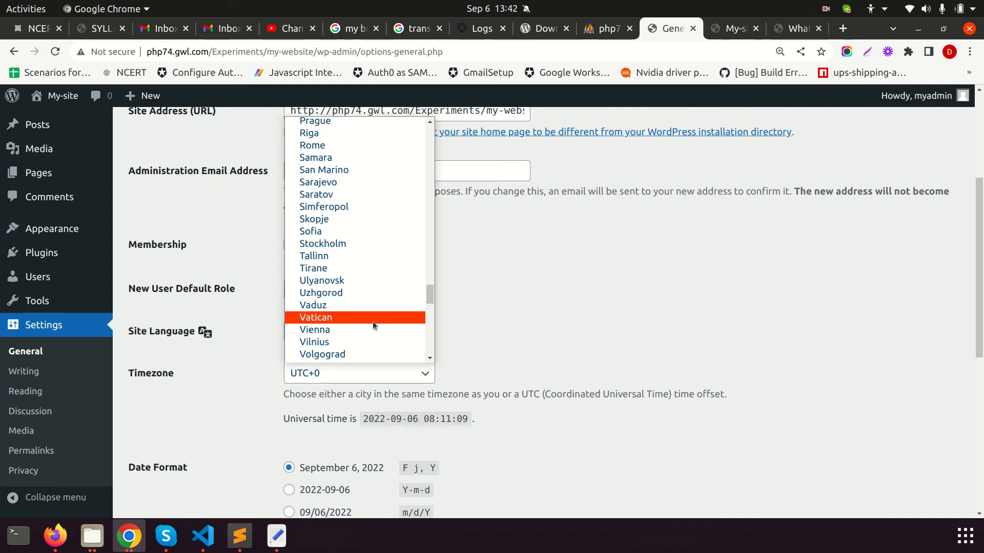
pyautogui.scroll(-4, 330, 303)
pyautogui.scroll(-3, 327, 297)
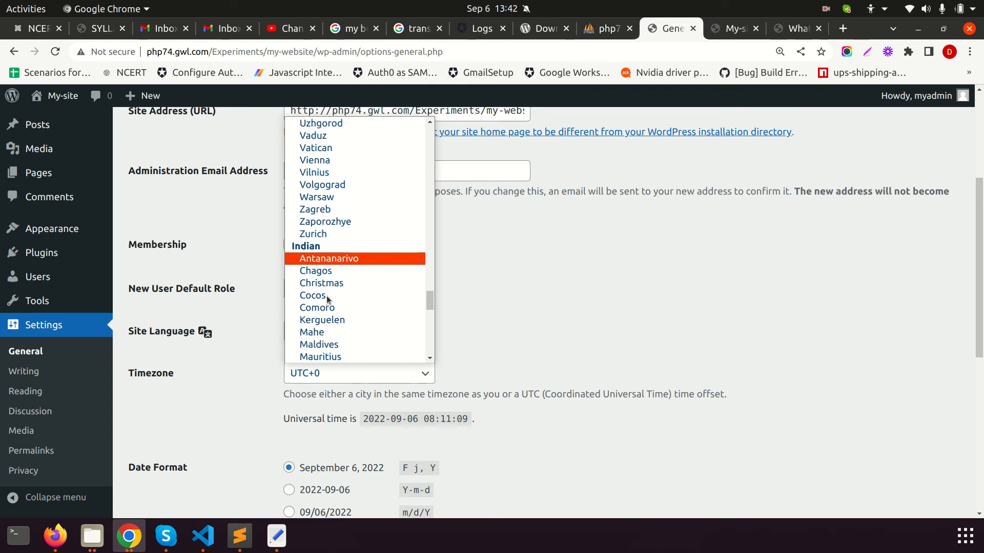
pyautogui.scroll(-4, 322, 313)
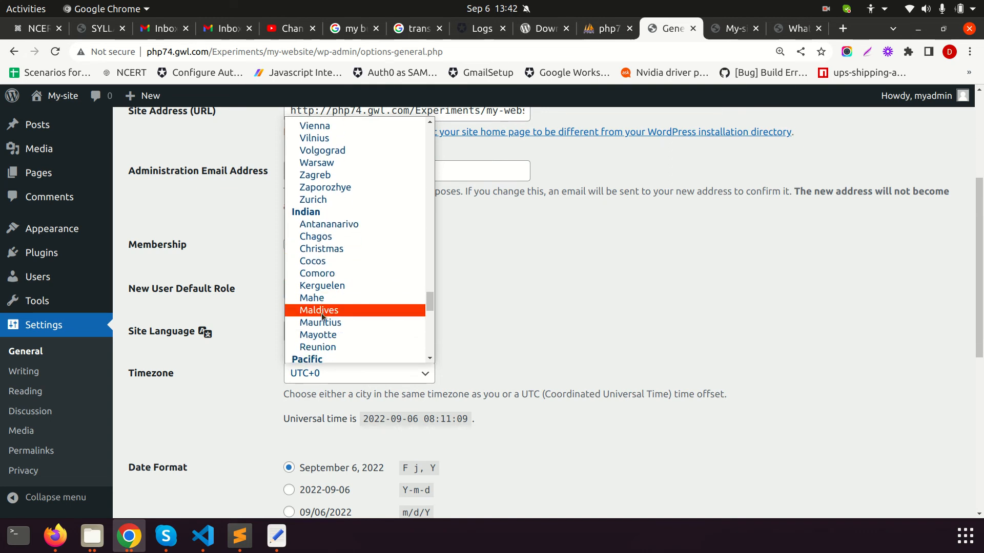
pyautogui.scroll(20, 322, 315)
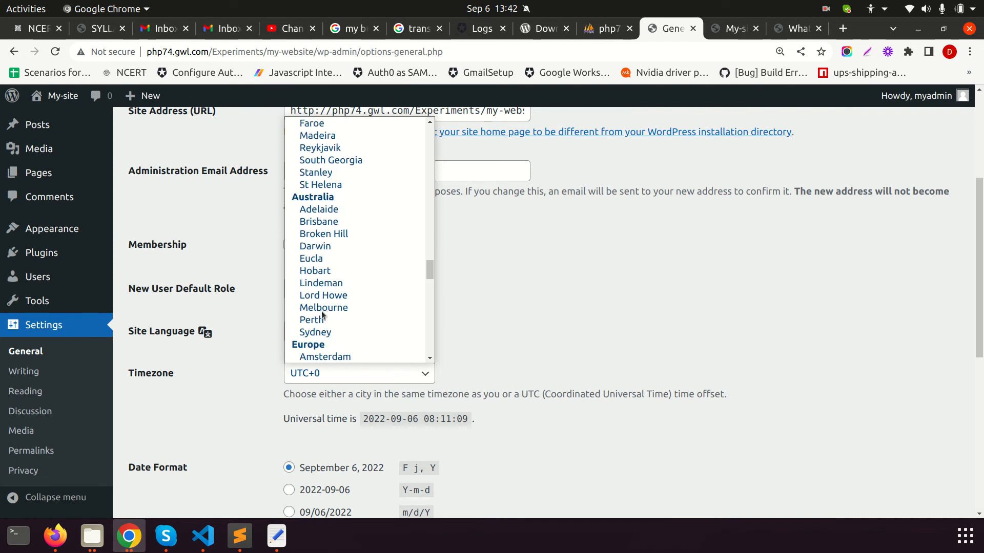
pyautogui.scroll(12, 322, 315)
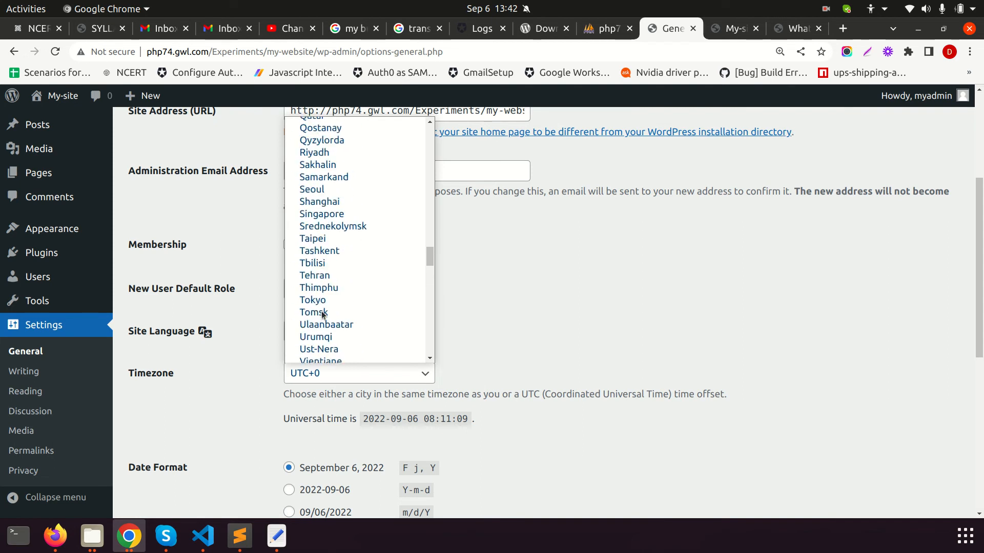
pyautogui.scroll(18, 322, 315)
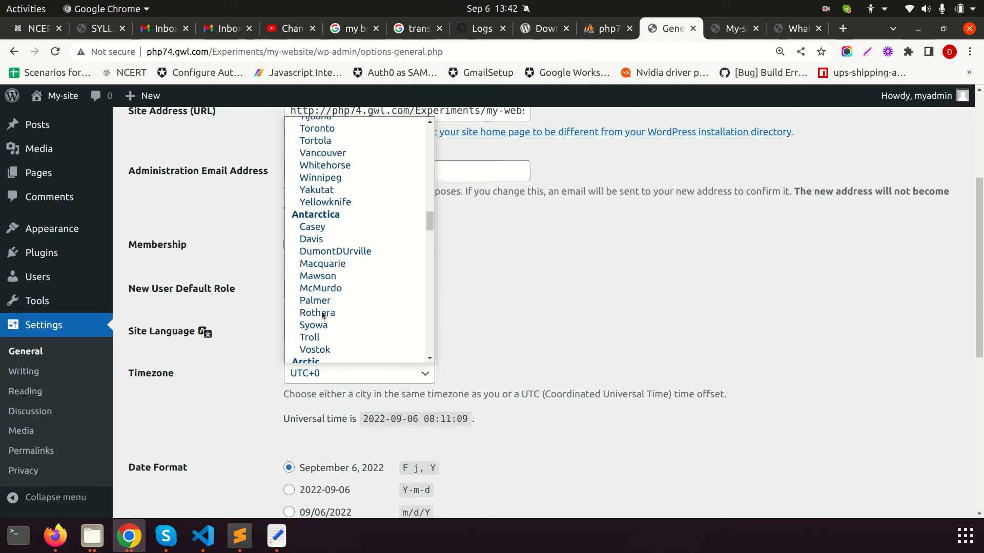
pyautogui.scroll(-5, 327, 313)
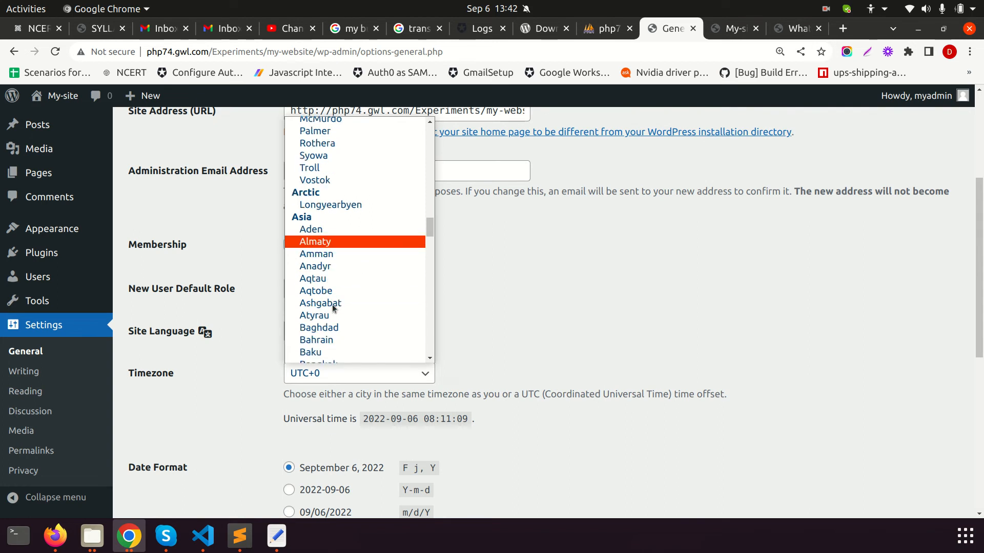
pyautogui.scroll(-6, 333, 313)
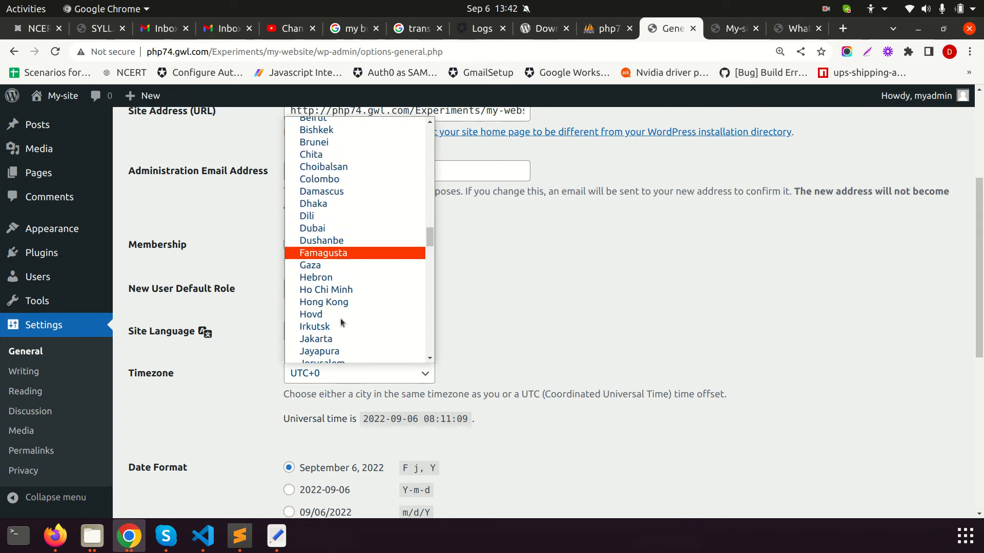
pyautogui.scroll(-1, 342, 321)
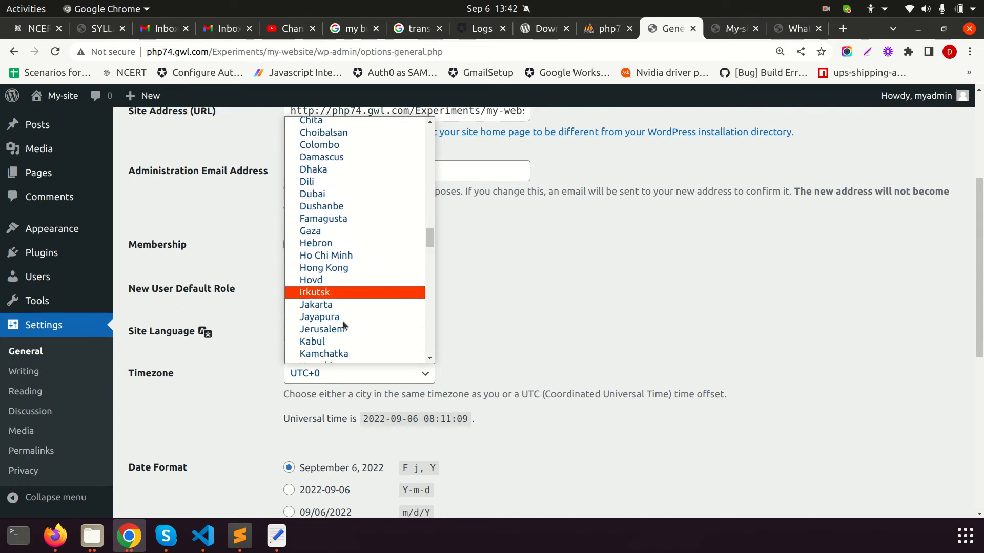
pyautogui.scroll(-1, 343, 321)
pyautogui.scroll(-4, 353, 287)
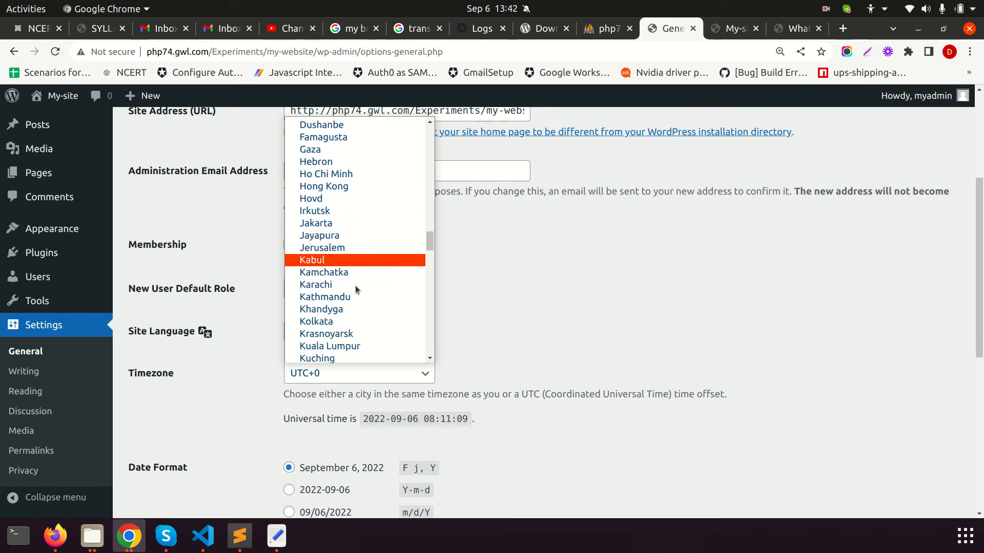
pyautogui.scroll(-1, 338, 291)
pyautogui.scroll(-4, 338, 292)
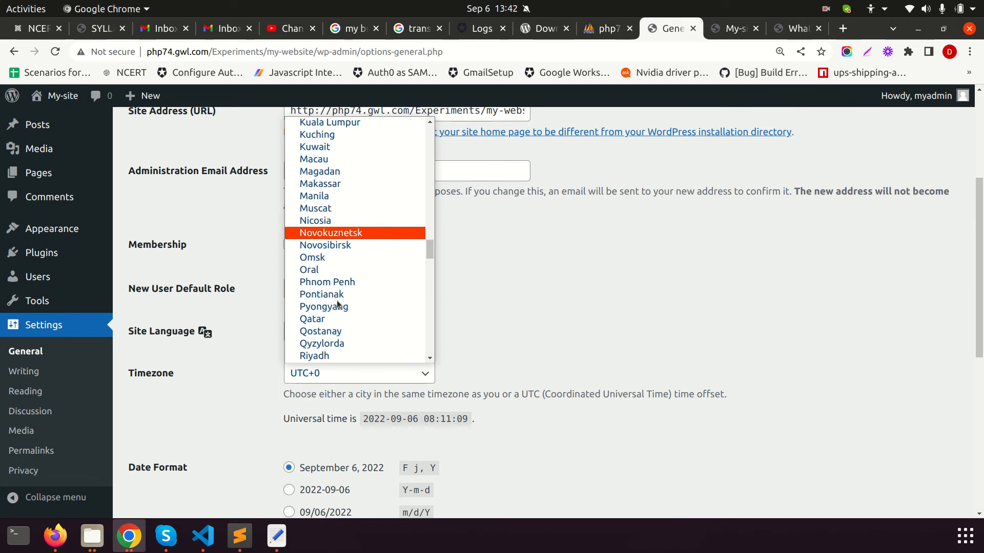
# Locate and select Kolkata as the timezone, replacing UTC+0
pyautogui.write('ko')
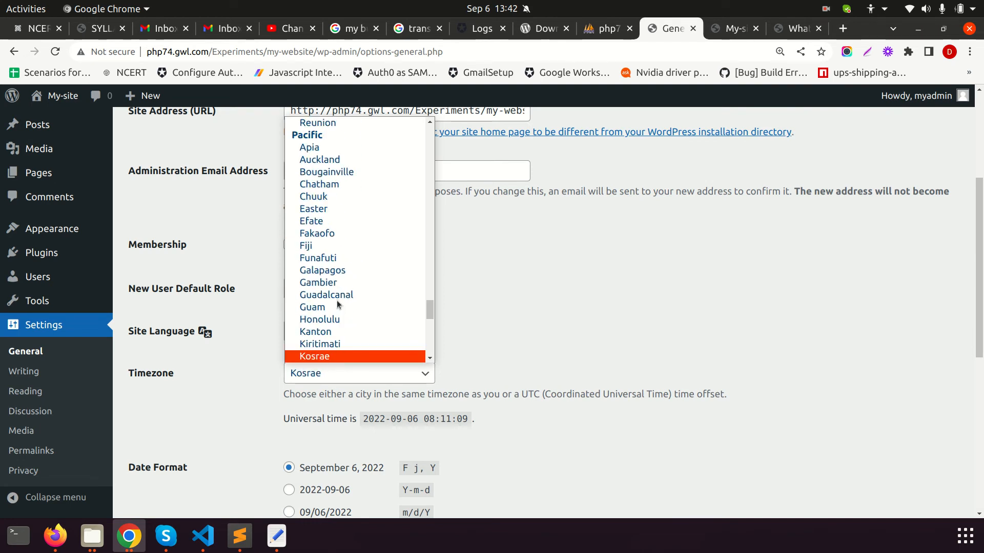
pyautogui.write('ind')
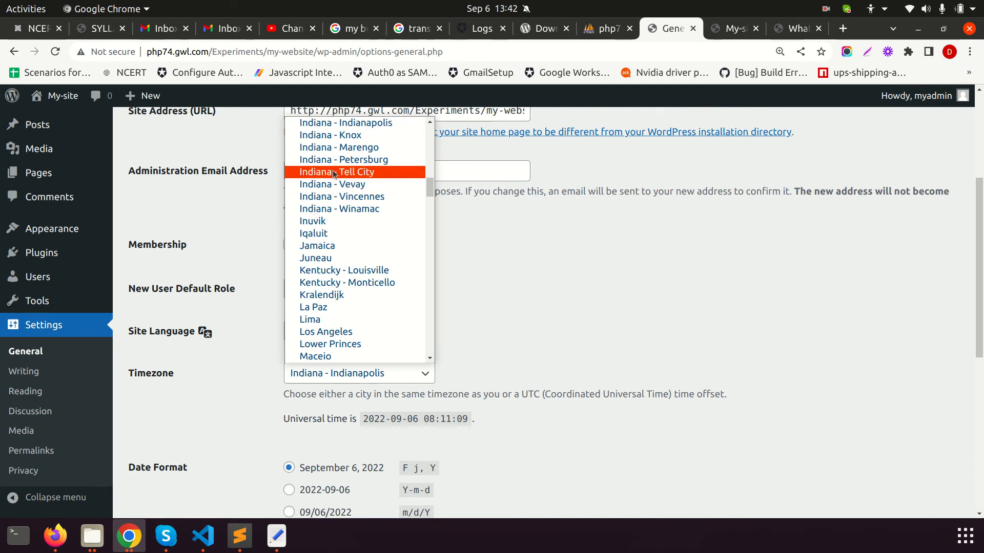
pyautogui.scroll(4, 349, 234)
pyautogui.scroll(12, 350, 260)
pyautogui.scroll(14, 349, 260)
pyautogui.scroll(10, 350, 261)
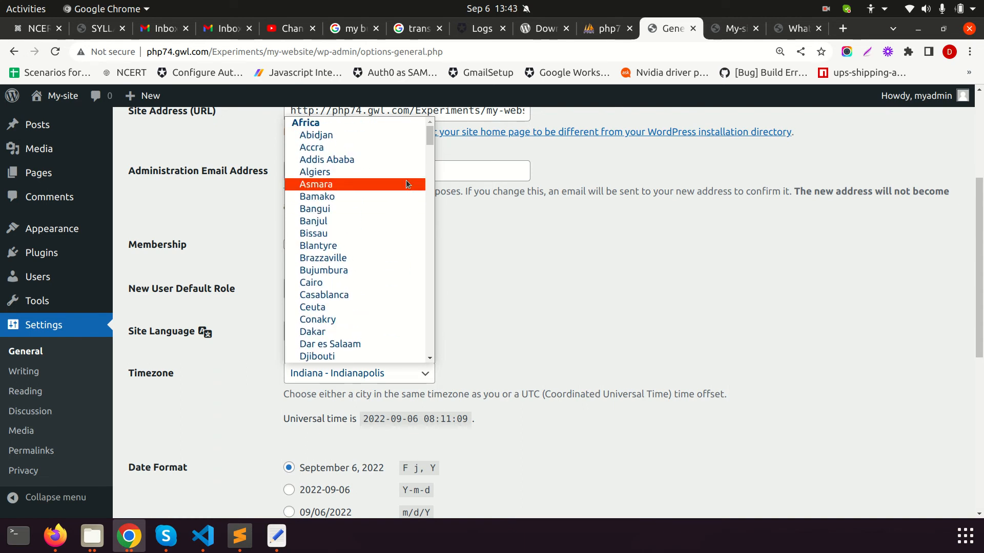
pyautogui.moveTo(432, 140); pyautogui.dragTo(442, 234)
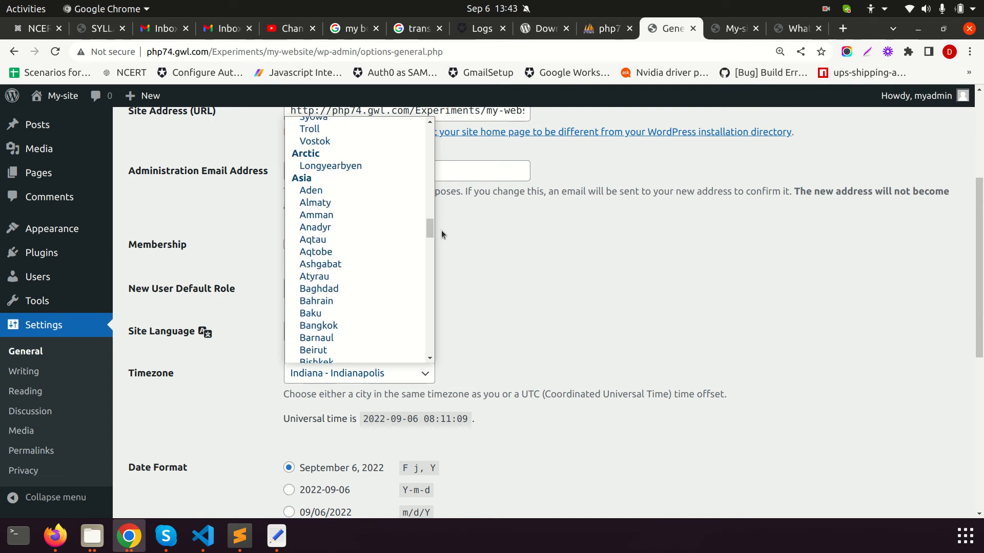
pyautogui.scroll(-3, 388, 229)
pyautogui.scroll(-3, 350, 281)
pyautogui.scroll(-3, 339, 284)
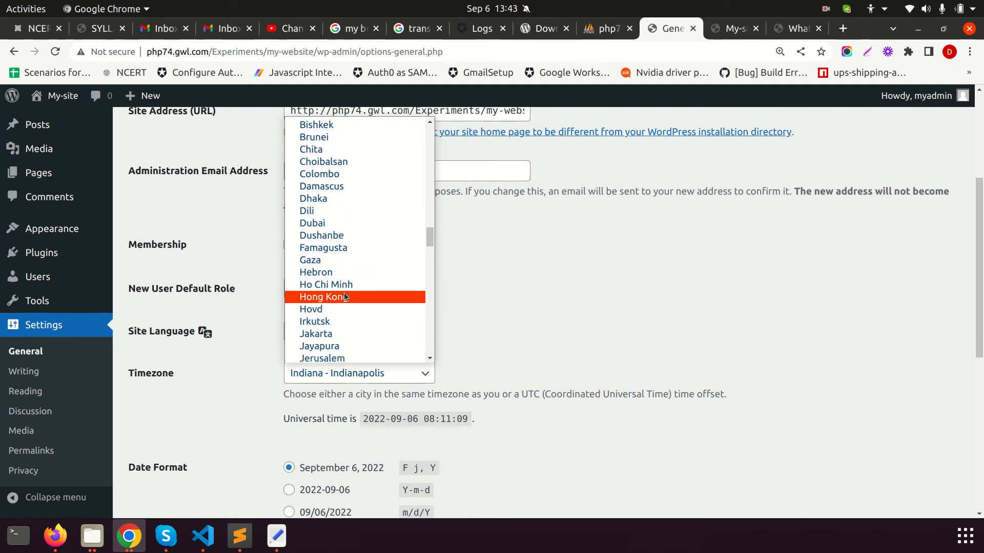
pyautogui.scroll(-3, 343, 292)
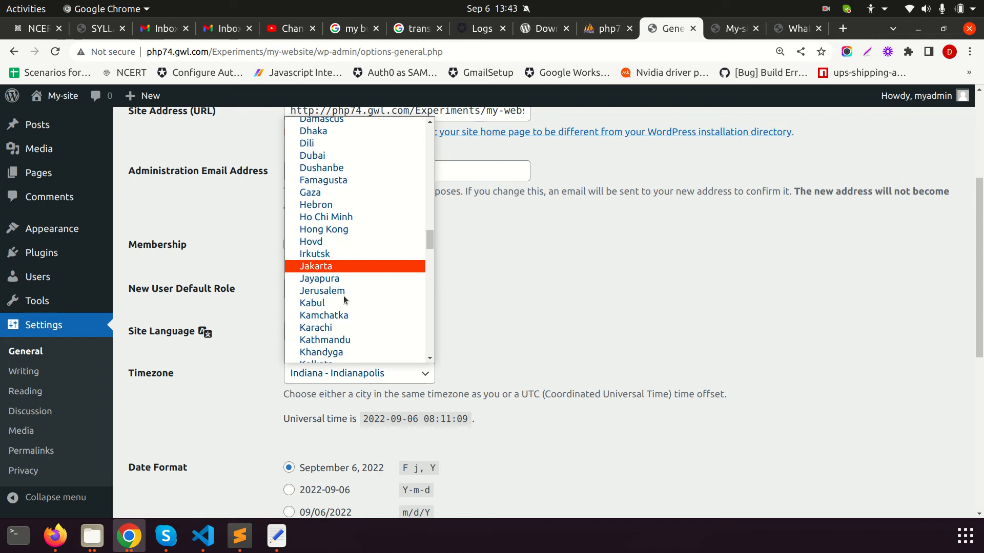
pyautogui.scroll(-2, 342, 300)
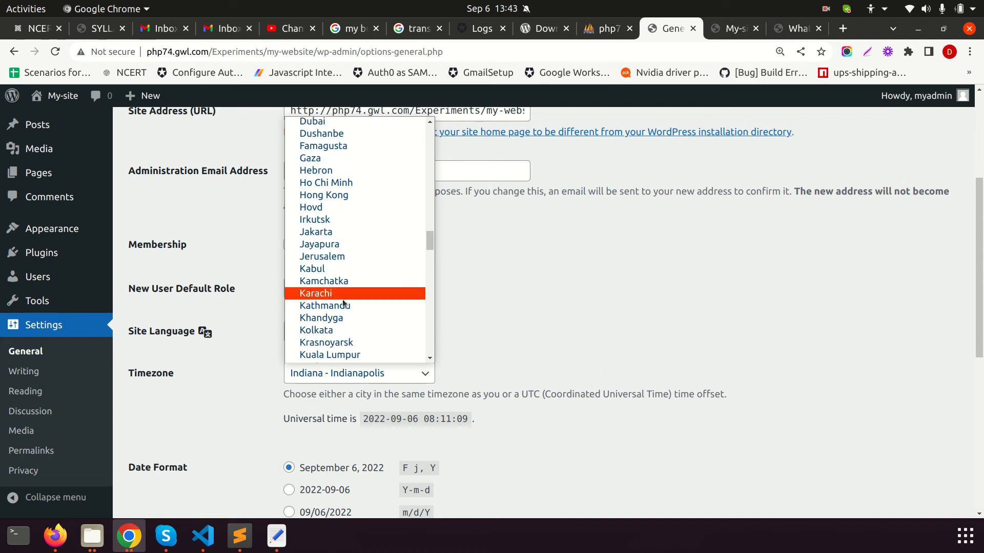
pyautogui.click(333, 332)
pyautogui.scroll(-1, 444, 334)
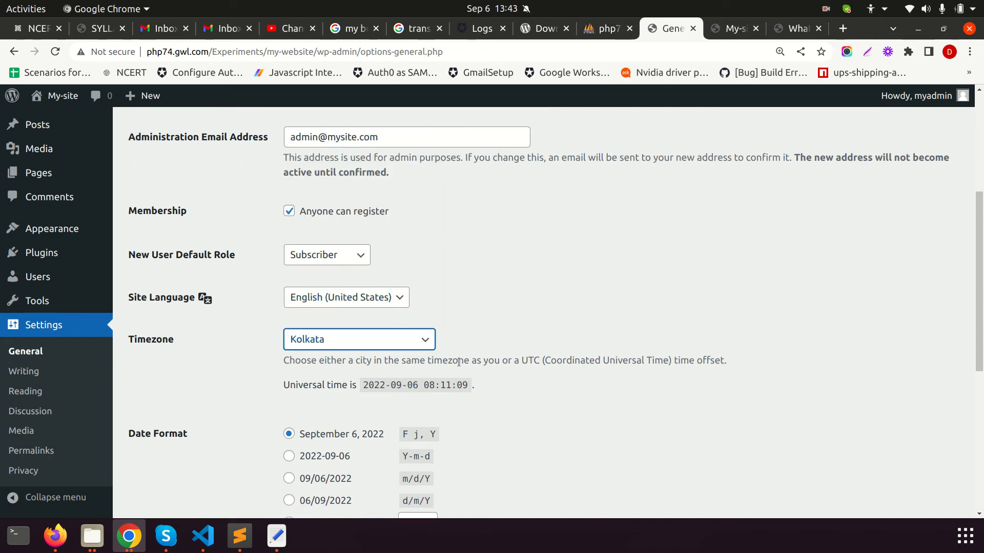
# Preview the other date formats, then keep 'F j, Y' (September 6, 2022)
pyautogui.scroll(-4, 417, 374)
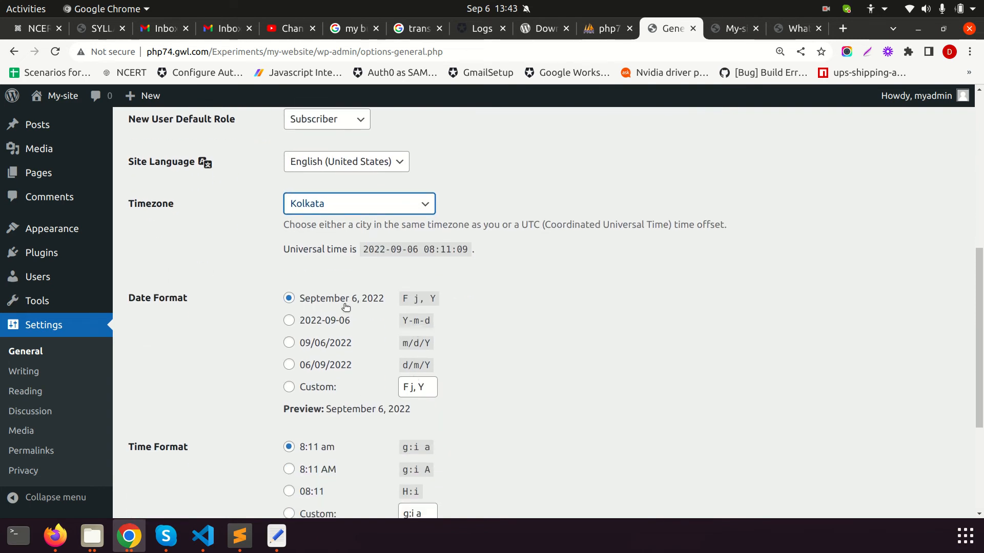
pyautogui.click(289, 321)
pyautogui.click(290, 345)
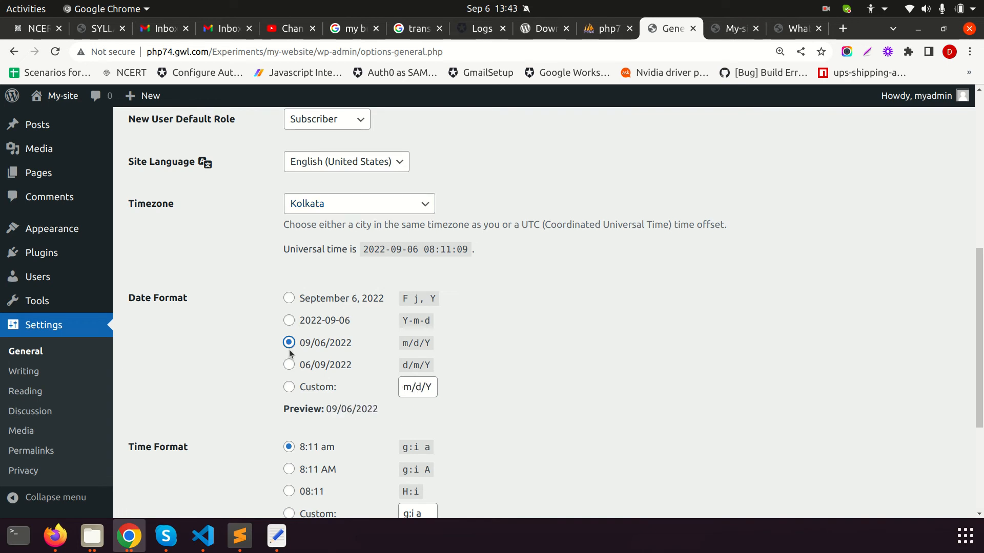
pyautogui.click(289, 366)
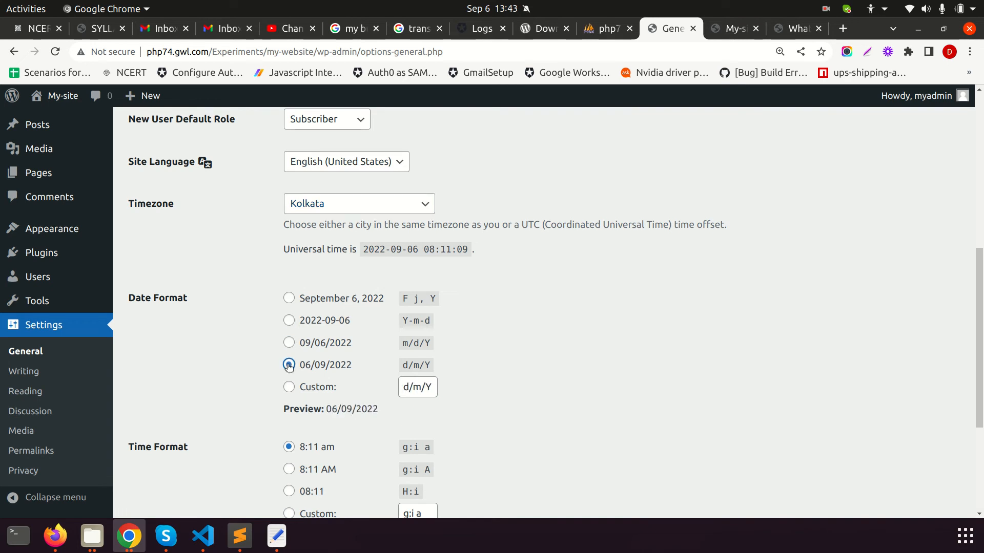
pyautogui.click(290, 300)
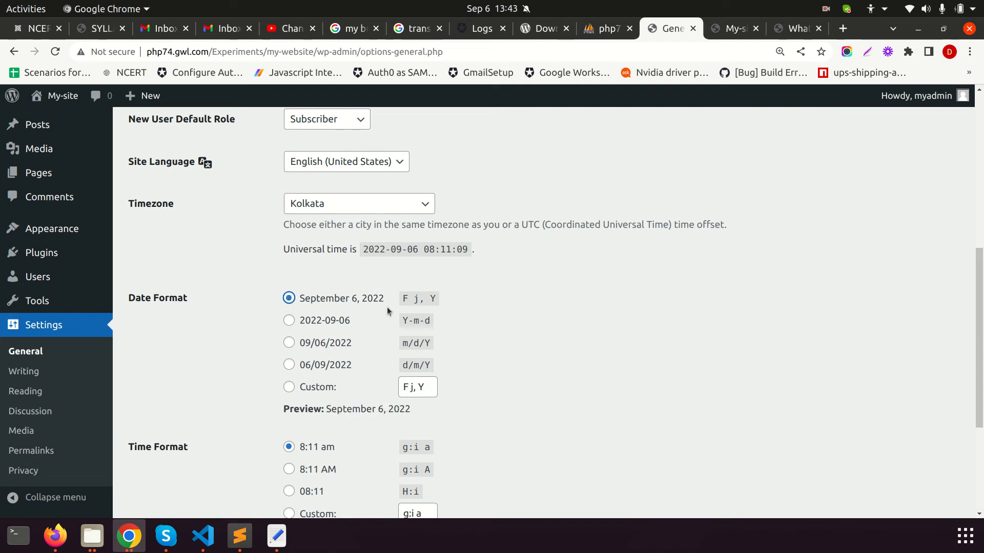
# Choose the 'g:i A' (8:11 AM) time format and save the general settings
pyautogui.scroll(-2, 206, 455)
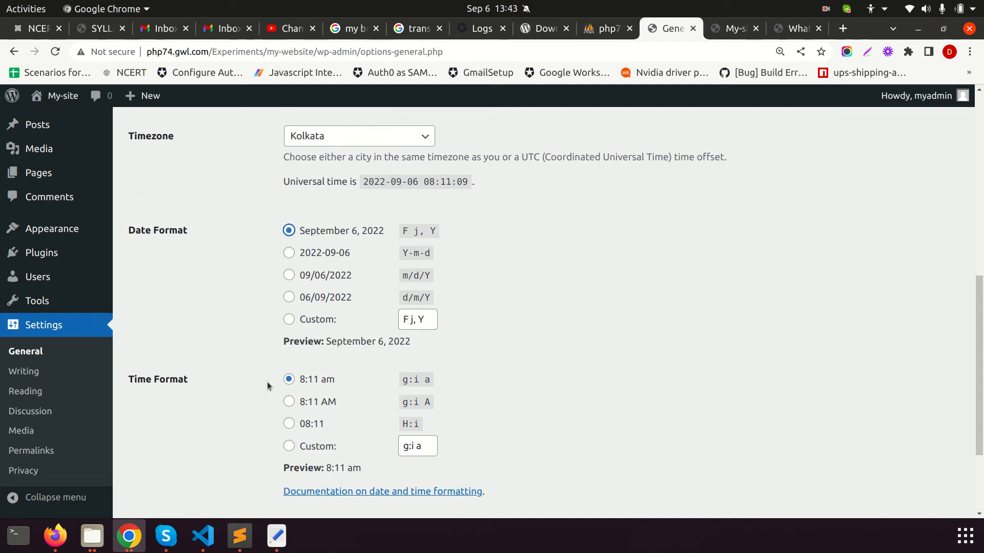
pyautogui.click(289, 403)
pyautogui.scroll(-1, 437, 421)
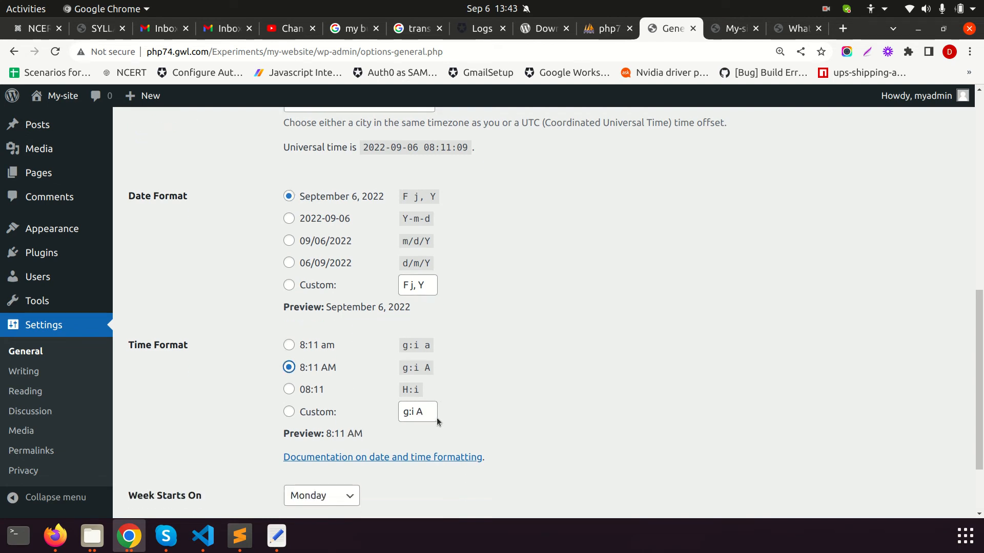
pyautogui.click(290, 413)
pyautogui.click(289, 367)
pyautogui.scroll(-3, 359, 410)
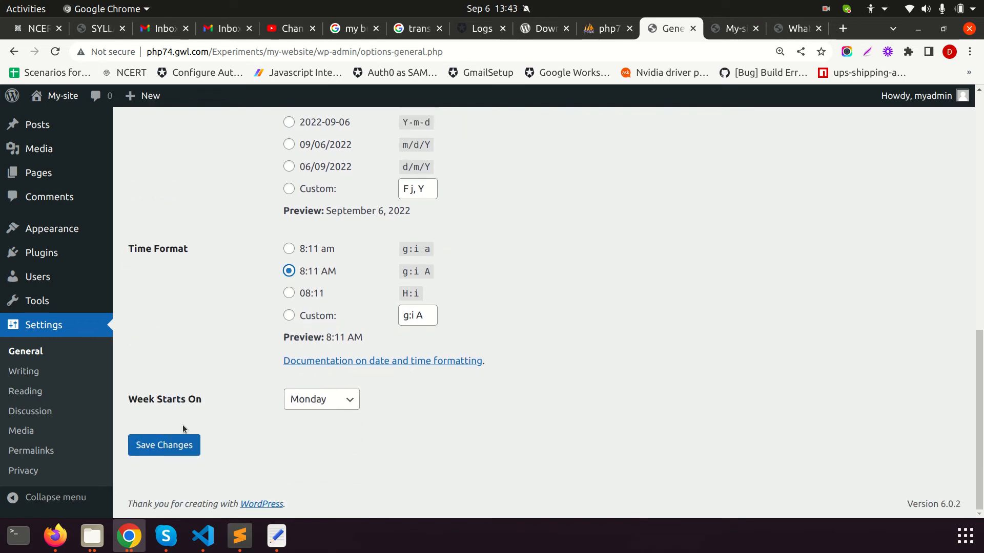
pyautogui.click(145, 446)
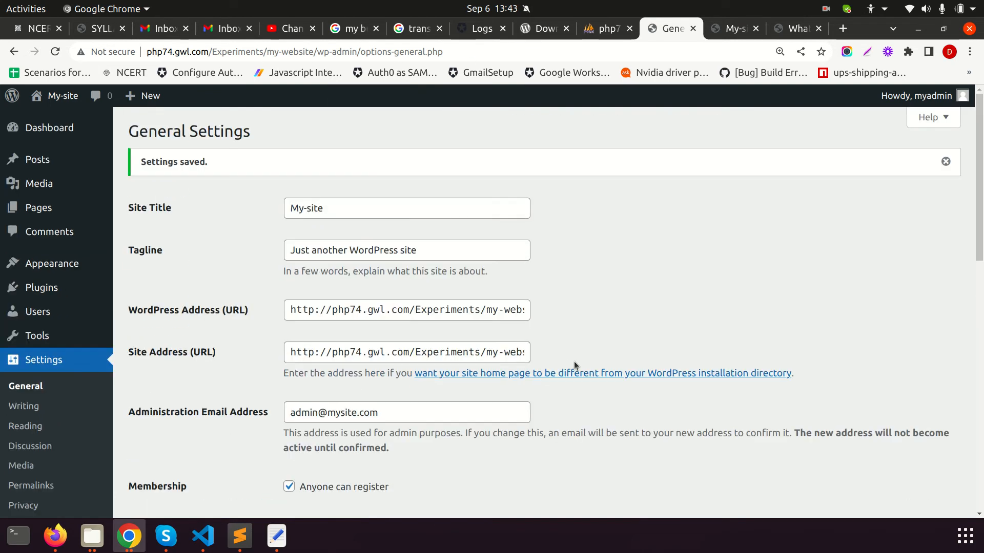
pyautogui.hotkey('alt', 'Tab')
# In the Incognito window, open the site's registration form from the login page
pyautogui.click(354, 51)
pyautogui.press('Escape')
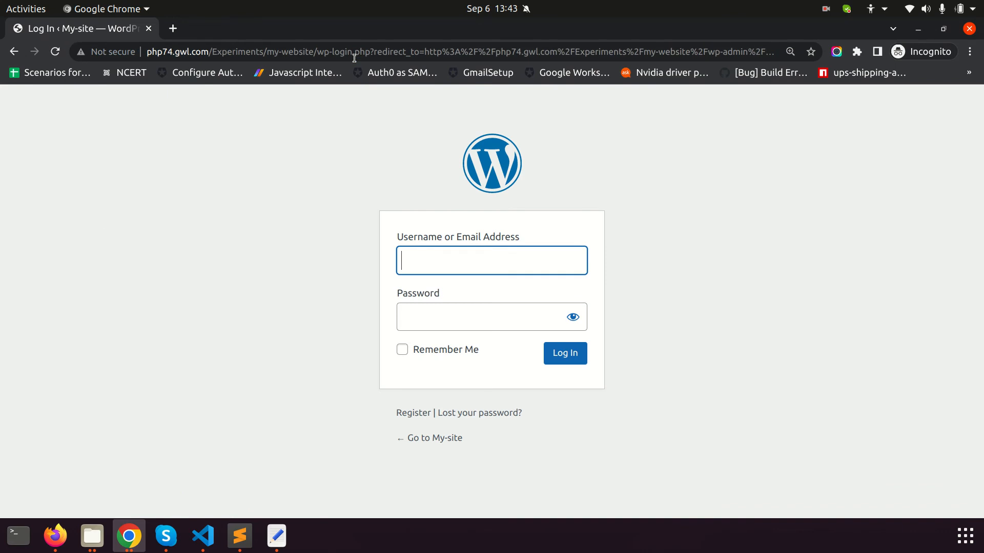
pyautogui.click(408, 414)
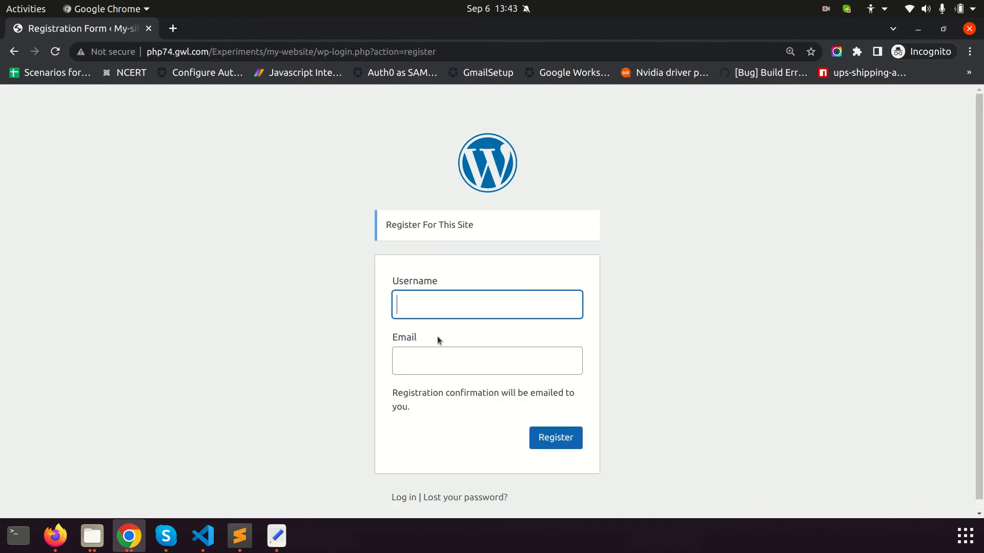
# Enter the new user's username and e-mail address and submit the registration
pyautogui.click(440, 308)
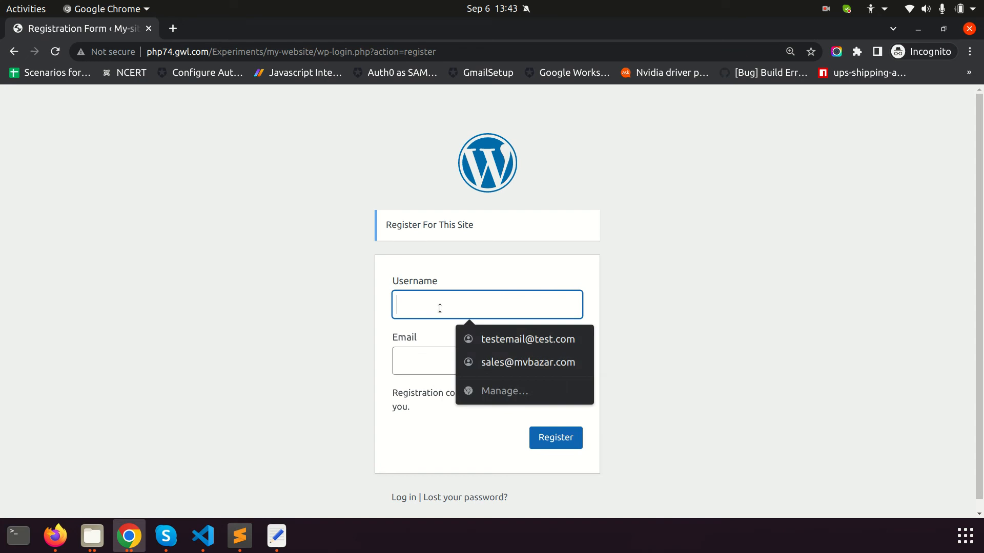
pyautogui.click(312, 324)
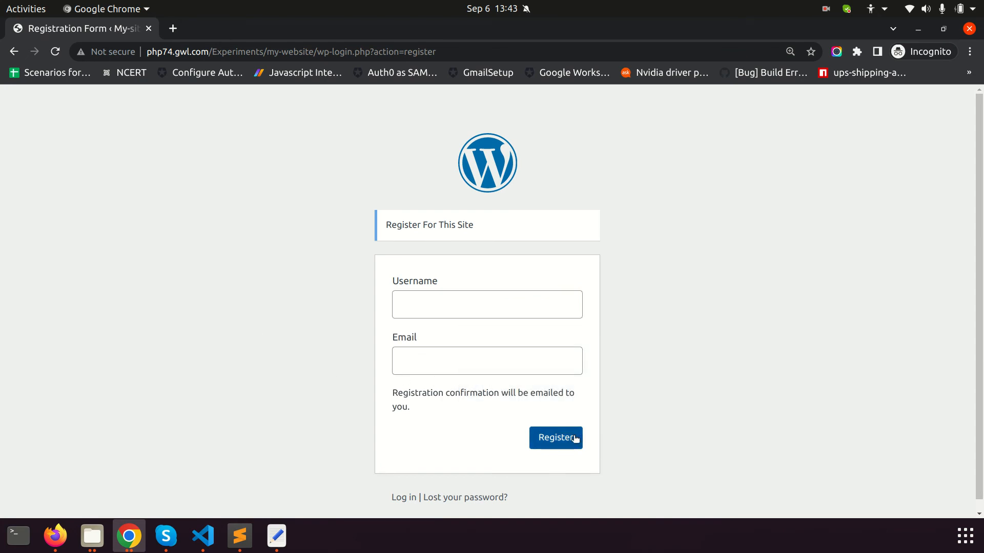
pyautogui.scroll(-1, 553, 440)
pyautogui.click(433, 300)
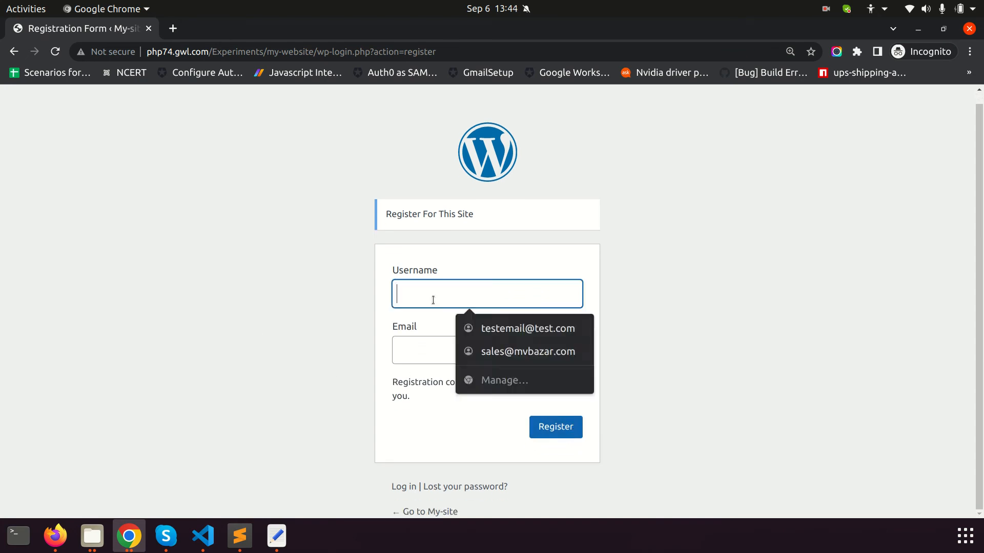
pyautogui.write('dilip')
pyautogui.press('Tab')
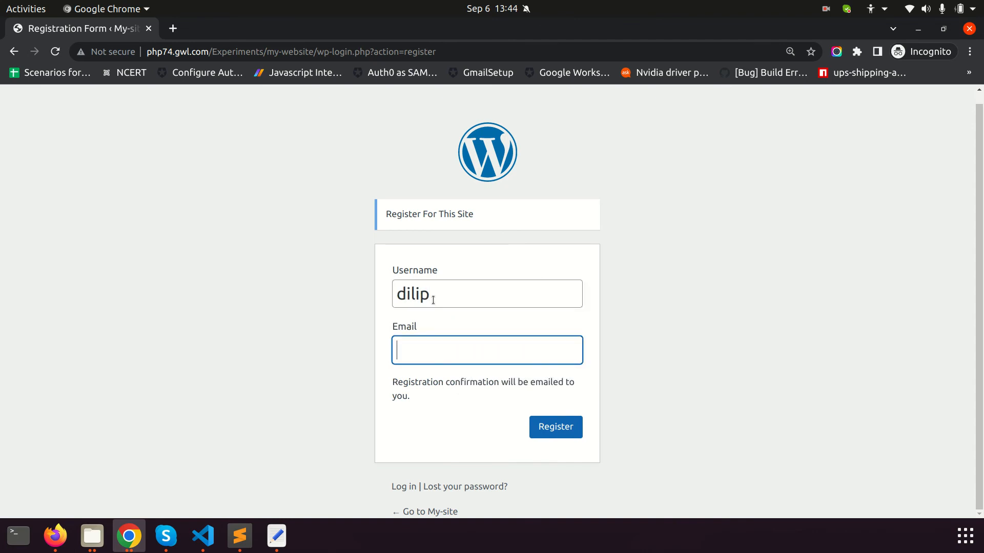
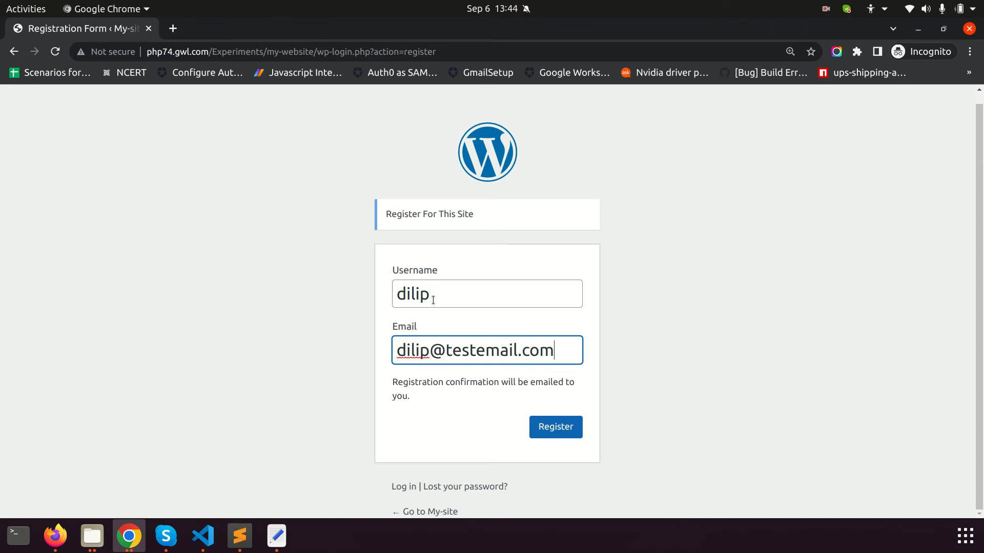
pyautogui.click(546, 419)
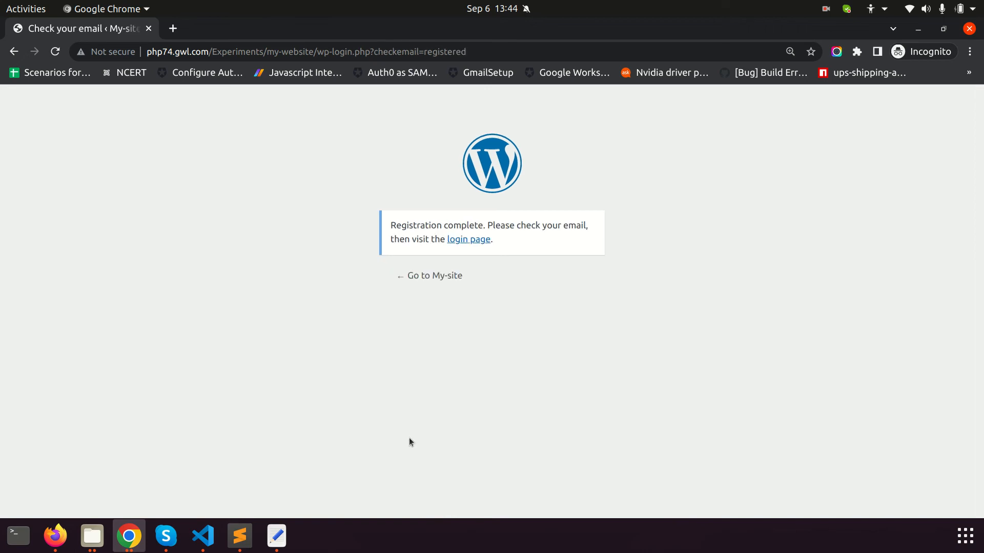
# Follow the link to the site's login page, briefly checking webmail in the other browser
pyautogui.click(467, 244)
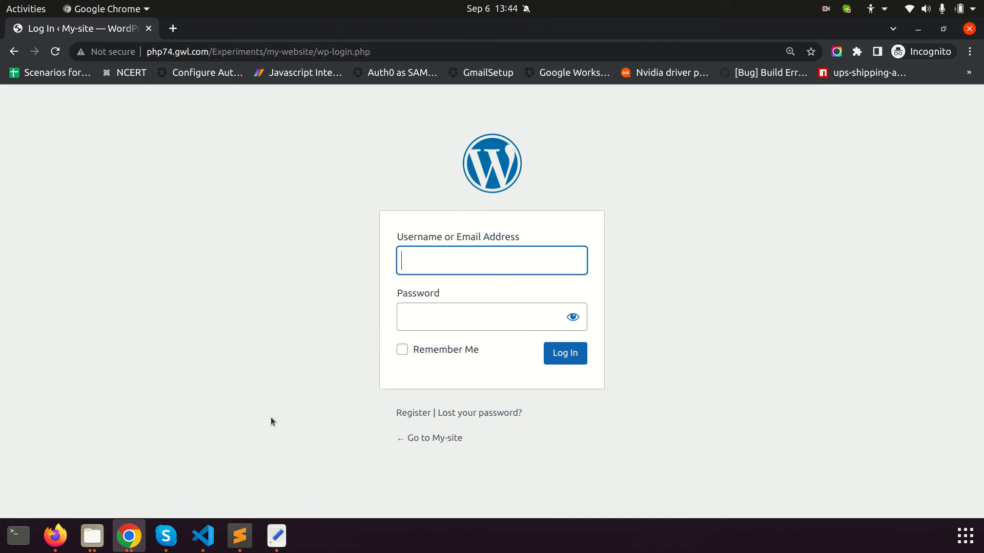
pyautogui.click(66, 544)
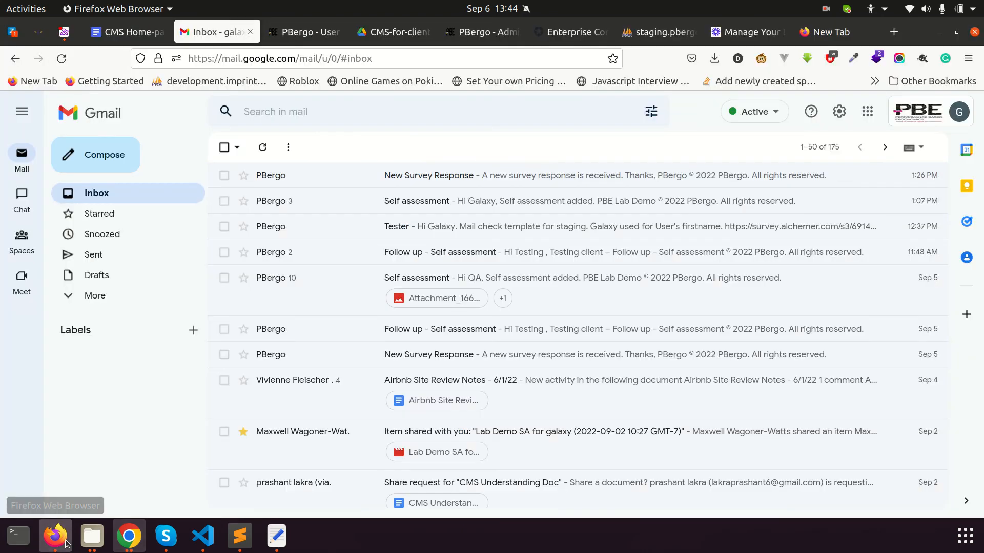
pyautogui.click(13, 32)
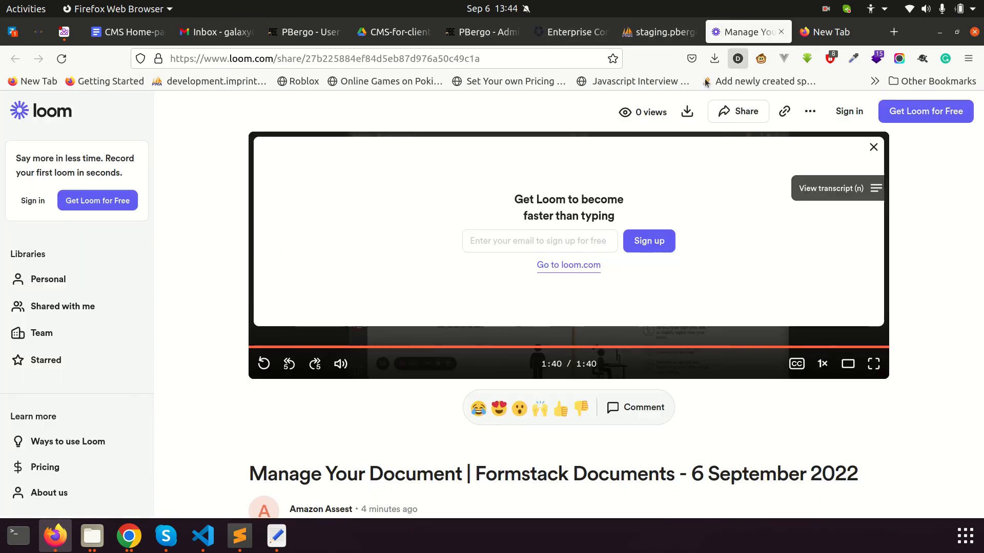
pyautogui.click(747, 32)
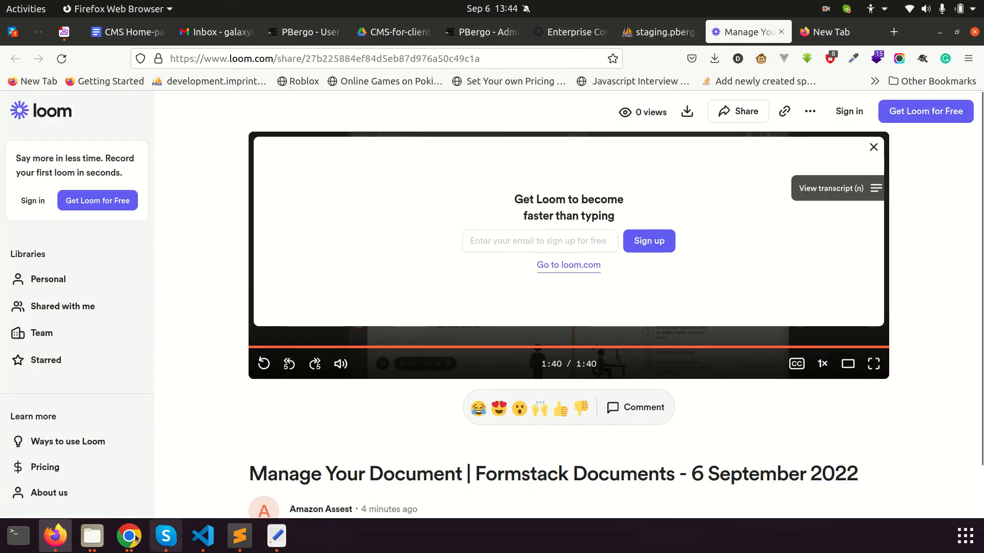
pyautogui.click(139, 536)
pyautogui.click(129, 536)
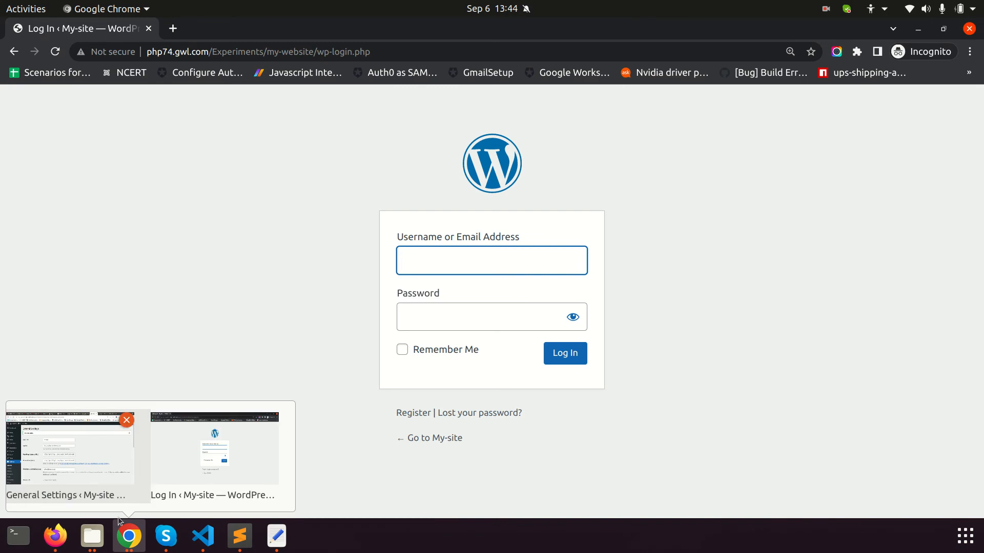
# From the Users list, open the new subscriber's Edit User profile
pyautogui.click(66, 451)
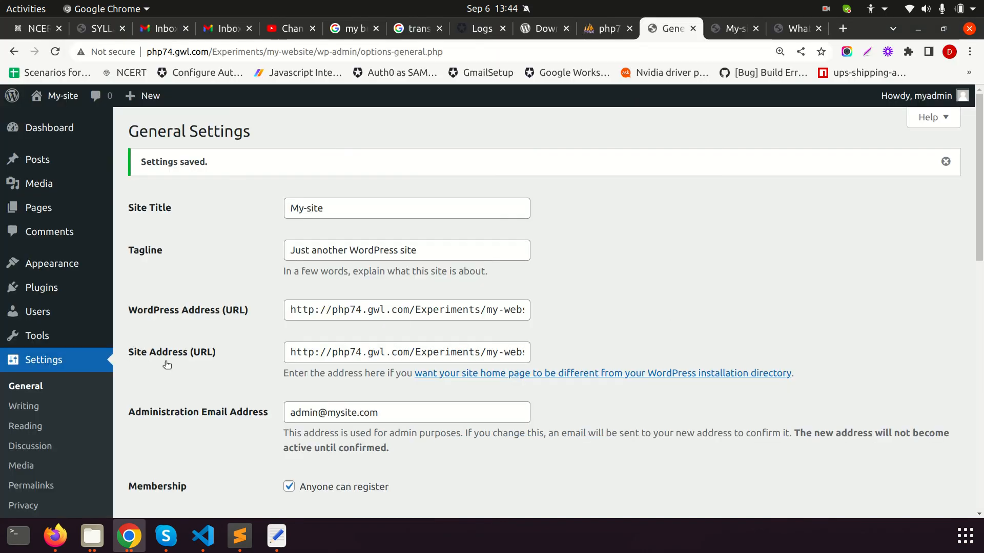
pyautogui.scroll(-5, 125, 350)
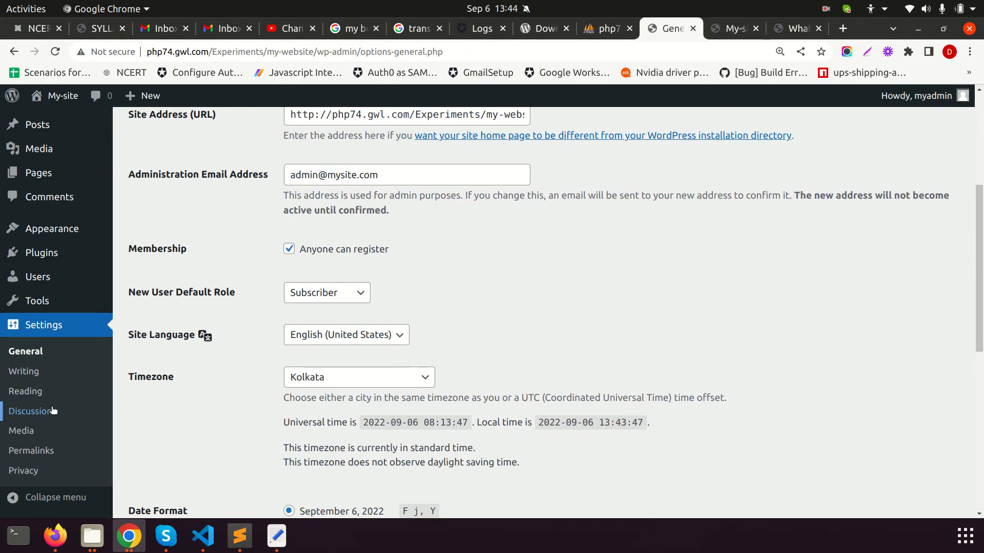
pyautogui.scroll(-2, 54, 411)
pyautogui.click(49, 283)
pyautogui.moveTo(331, 308)
pyautogui.moveTo(712, 235)
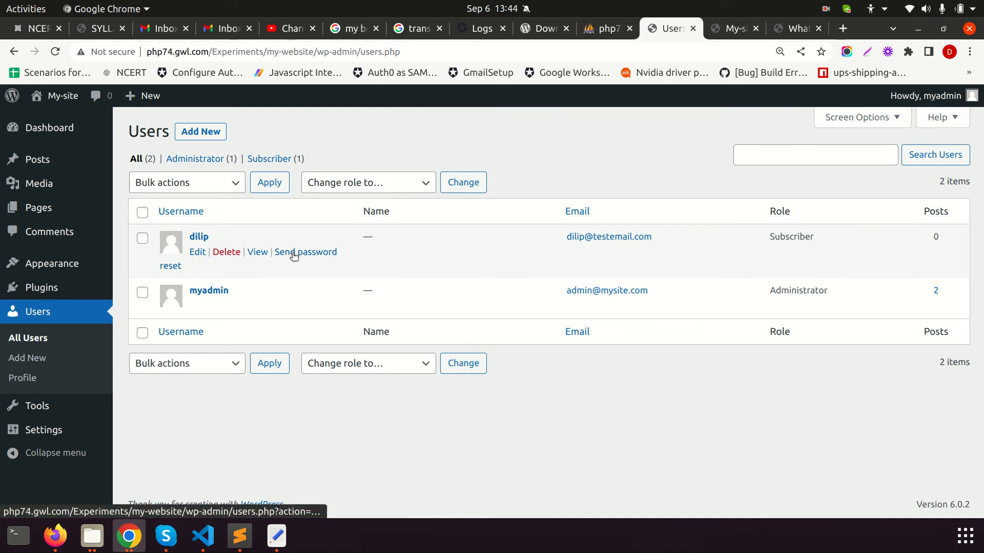
pyautogui.click(198, 252)
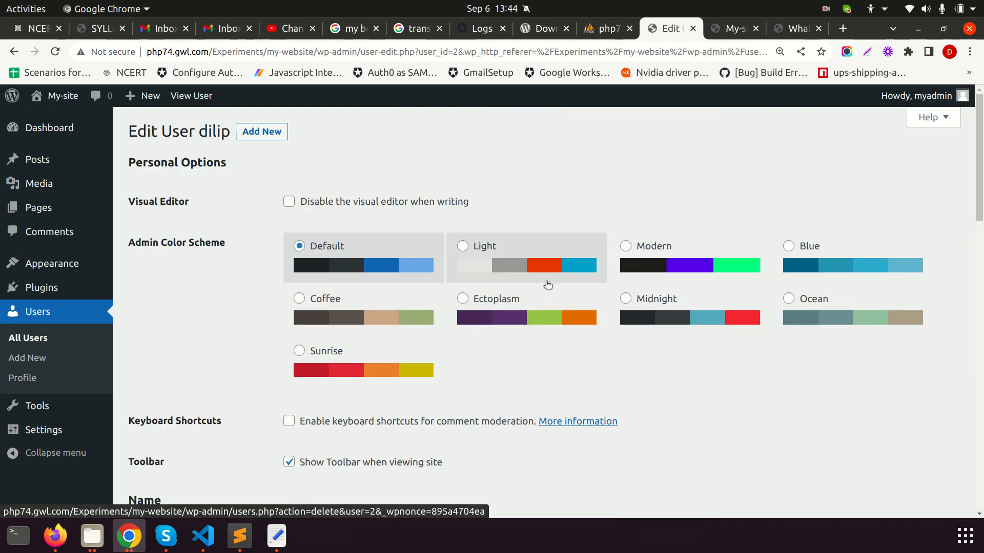
# Try typing a new password for the subscriber, then clear it and cancel the change
pyautogui.scroll(-10, 519, 286)
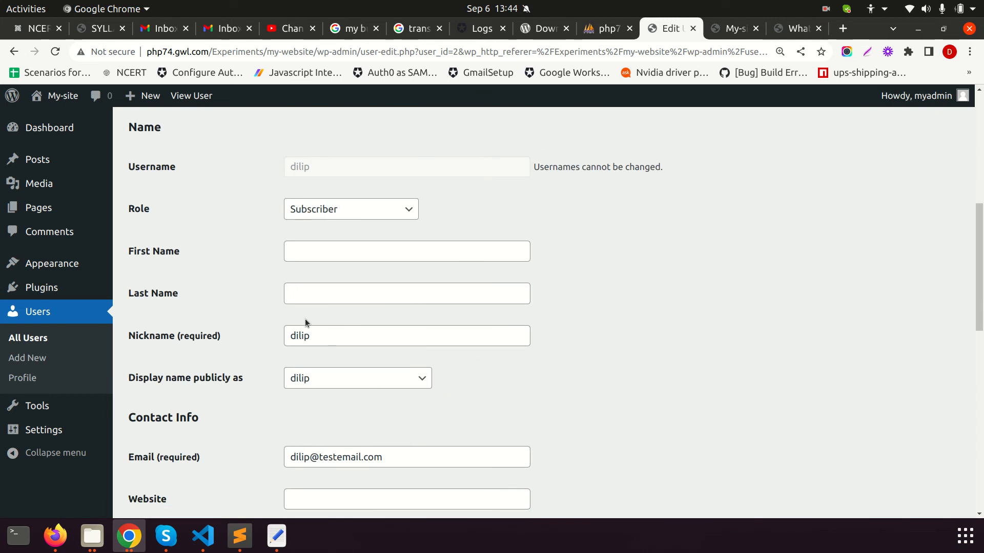
pyautogui.scroll(-5, 304, 321)
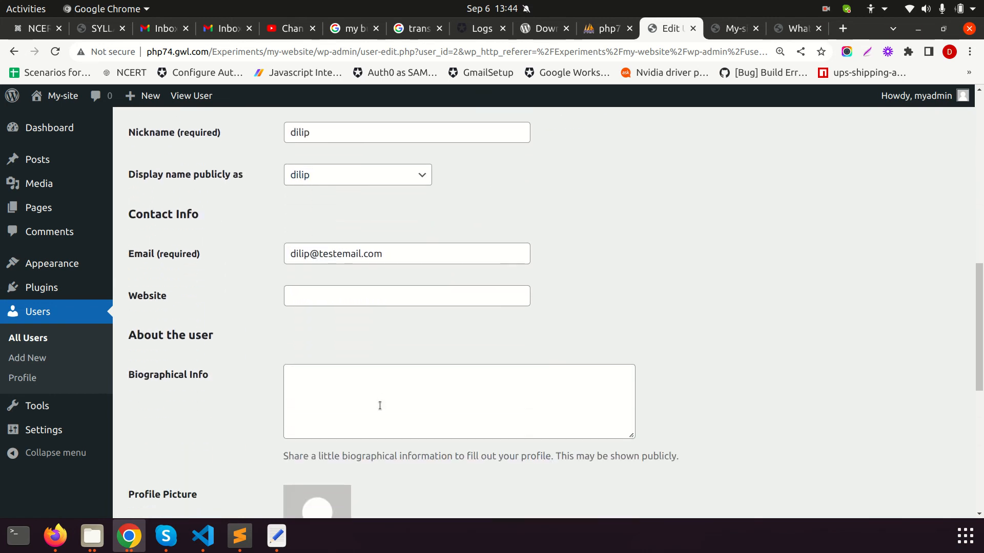
pyautogui.scroll(-5, 379, 406)
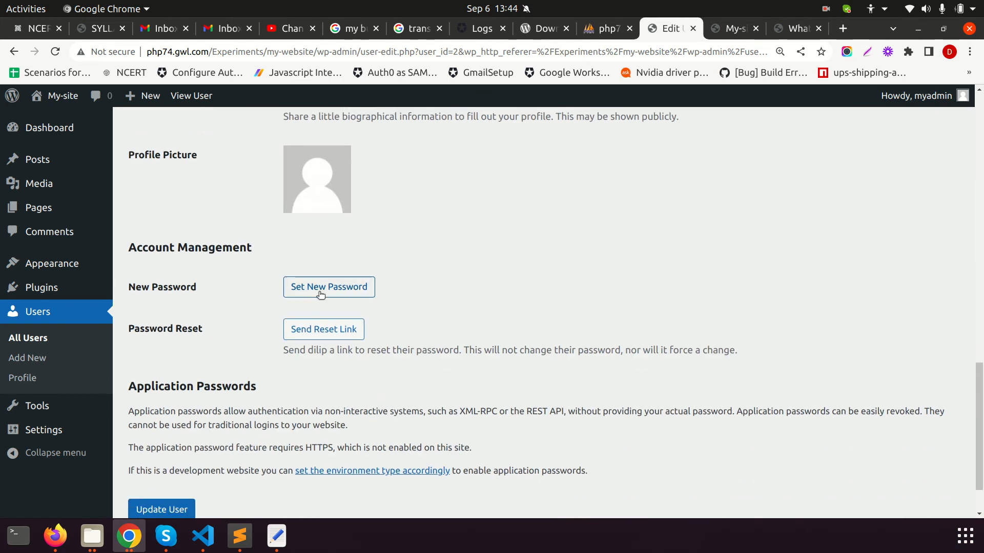
pyautogui.click(321, 293)
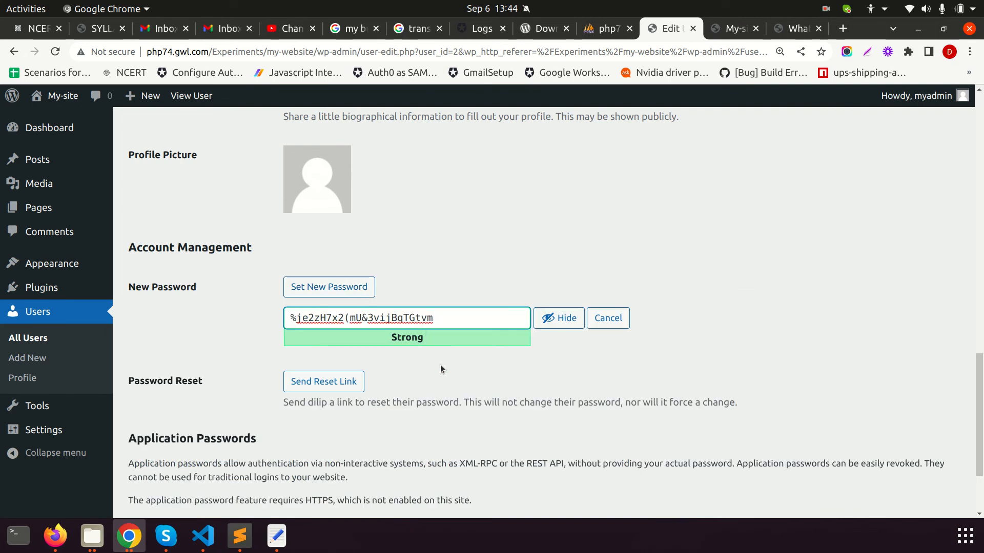
pyautogui.moveTo(439, 324); pyautogui.dragTo(263, 321)
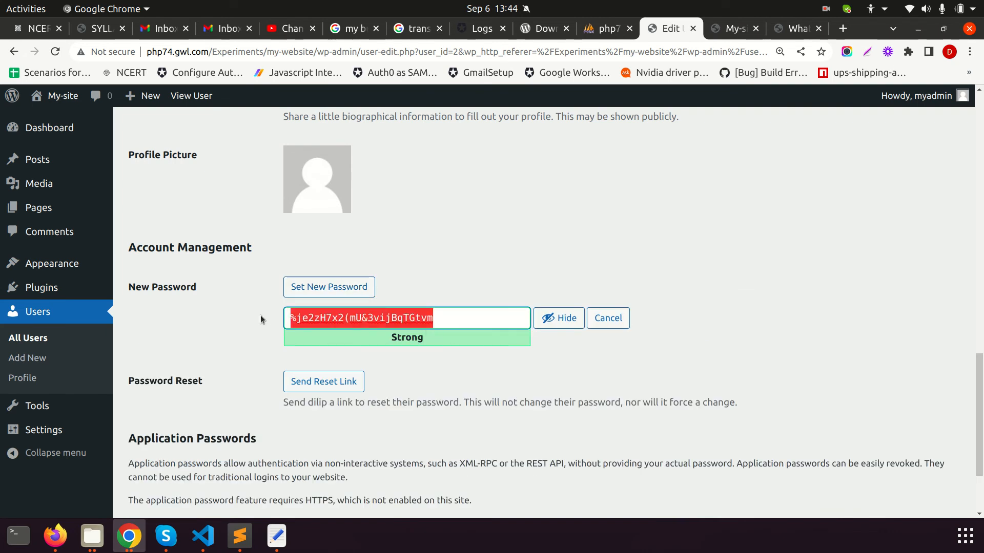
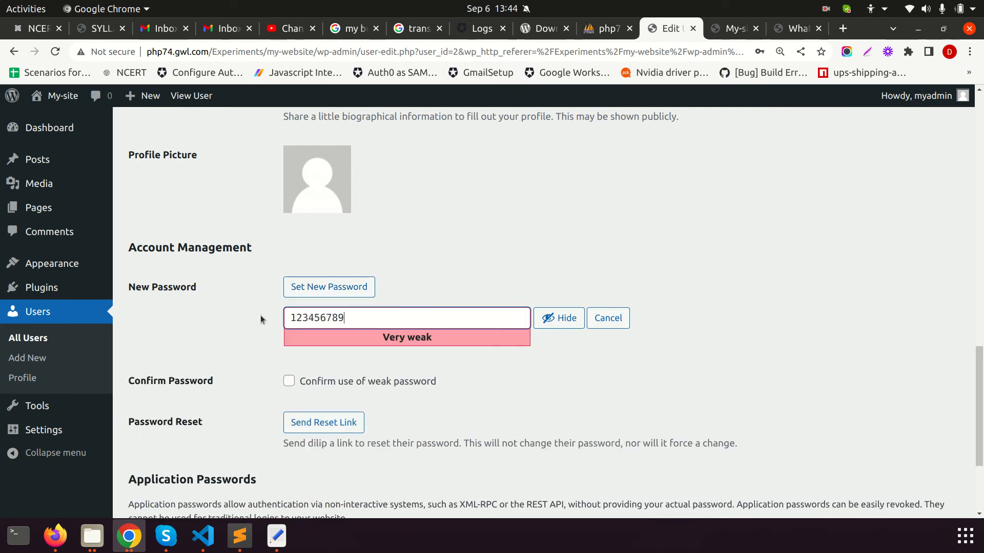
pyautogui.hotkey('ctrl', 'a')
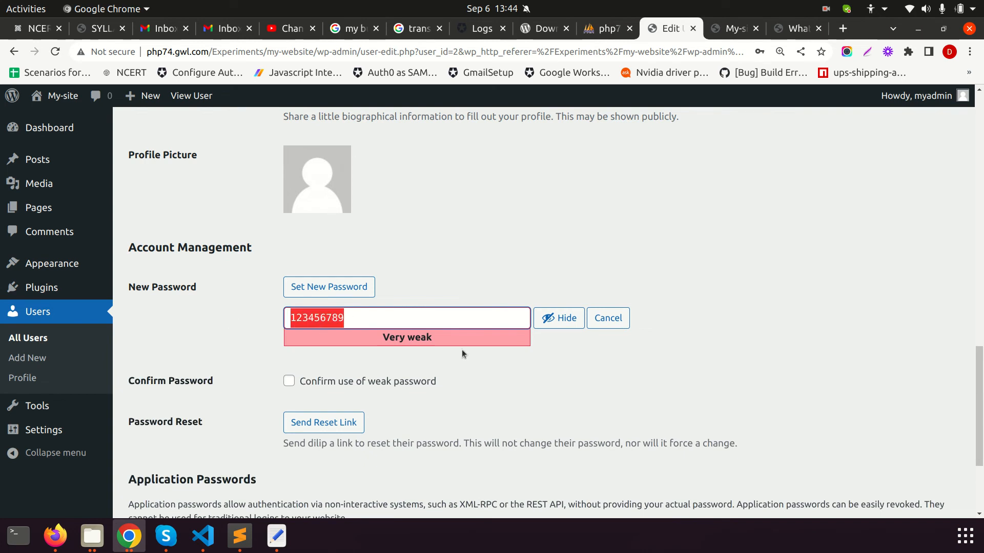
pyautogui.press('BackSpace')
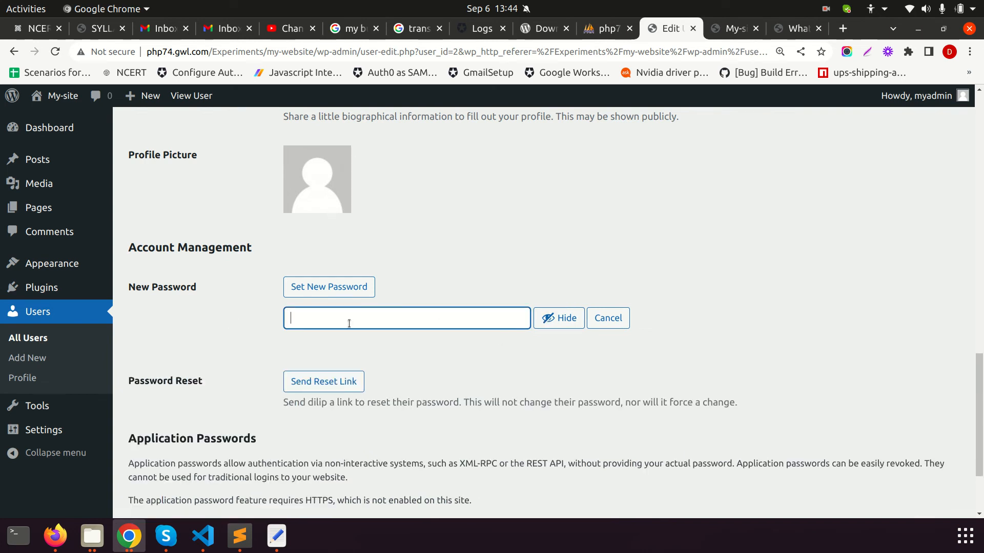
pyautogui.click(600, 320)
# Set a very weak new password, confirm using the weak password, and update the user
pyautogui.click(311, 289)
pyautogui.hotkey('ctrl', 'a')
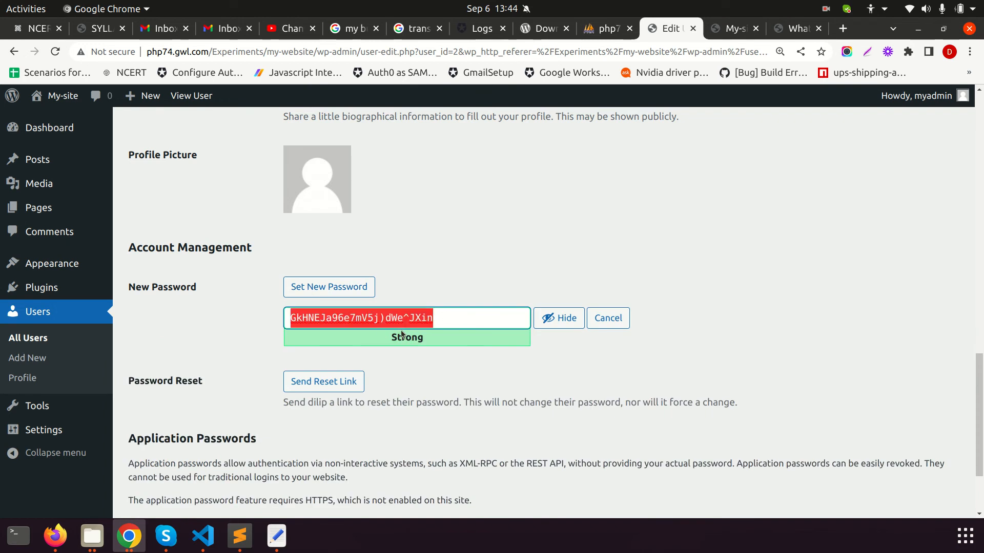
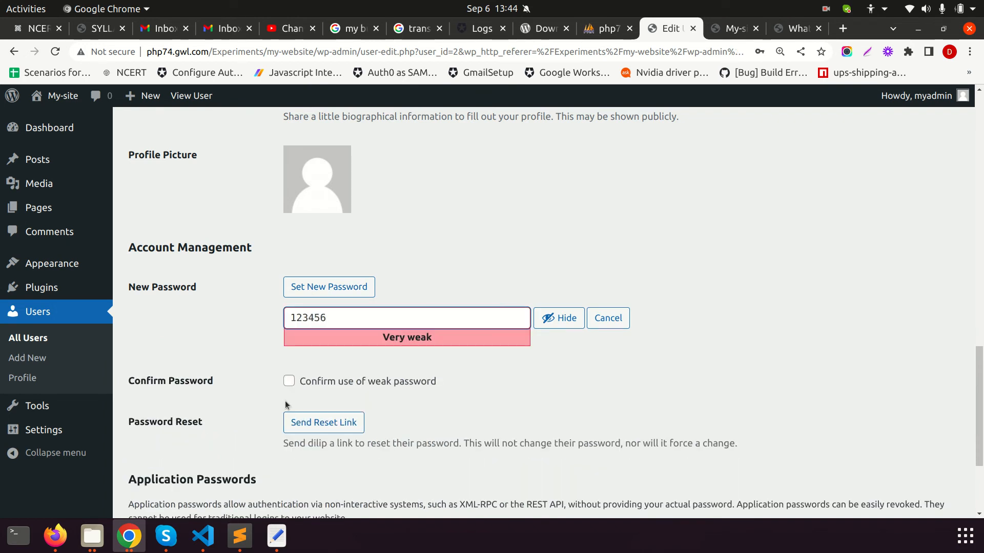
pyautogui.click(289, 382)
pyautogui.scroll(-5, 487, 355)
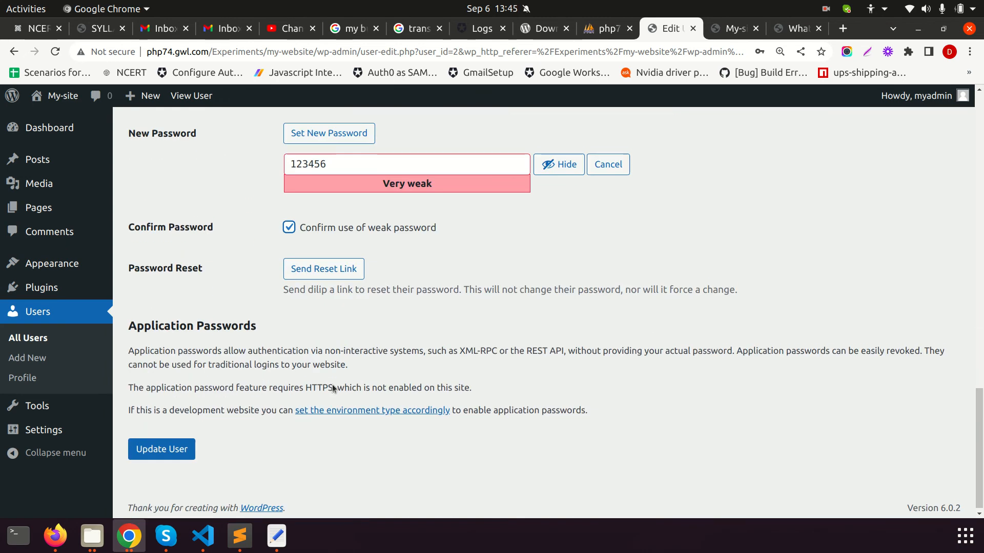
pyautogui.click(162, 445)
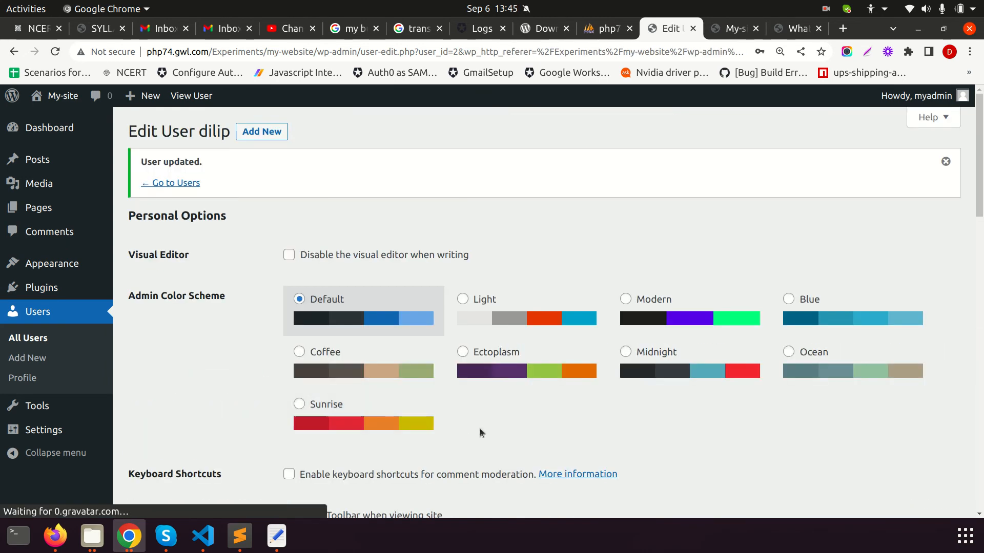
pyautogui.scroll(-9, 485, 414)
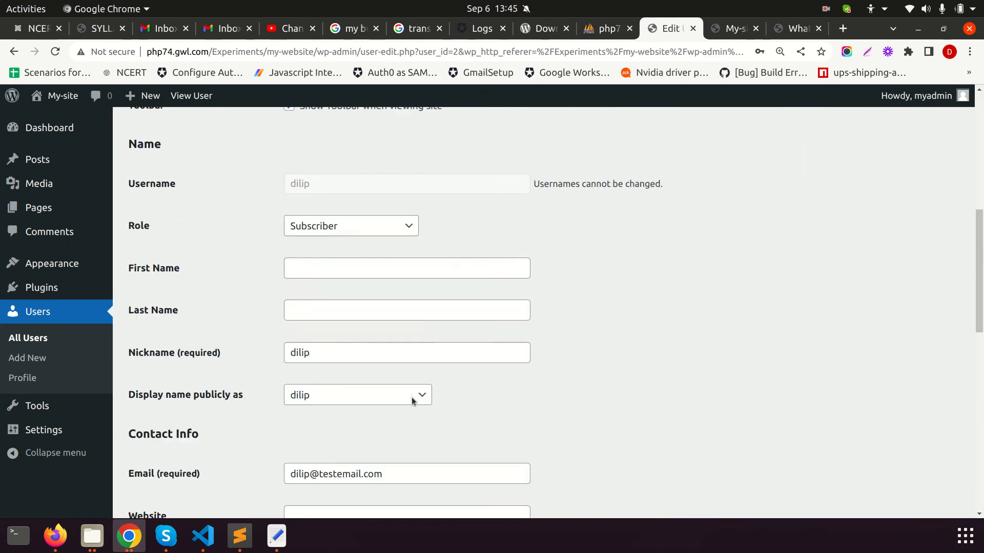
# In the private window, log in as the subscriber and look over its Profile and Dashboard
pyautogui.hotkey('alt', 'Tab')
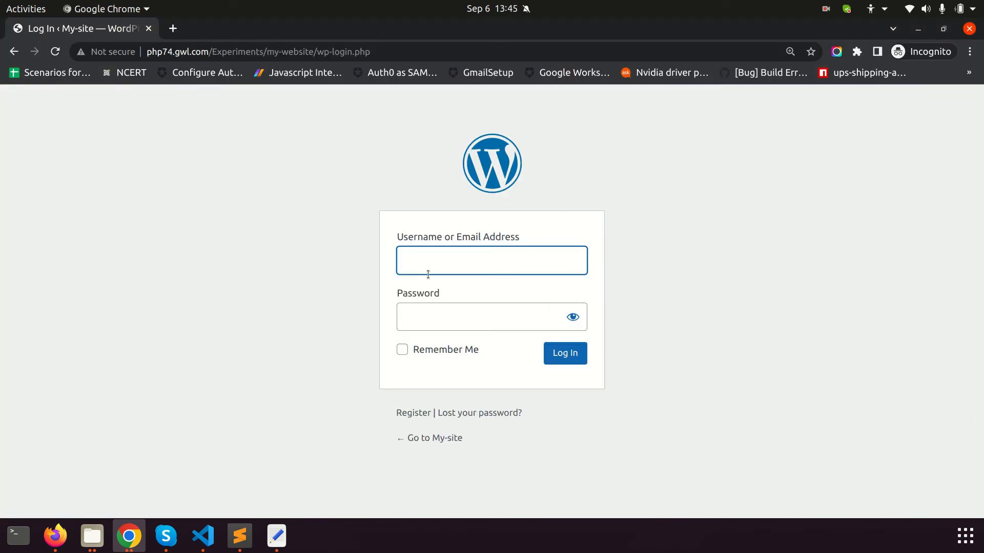
pyautogui.press('Tab')
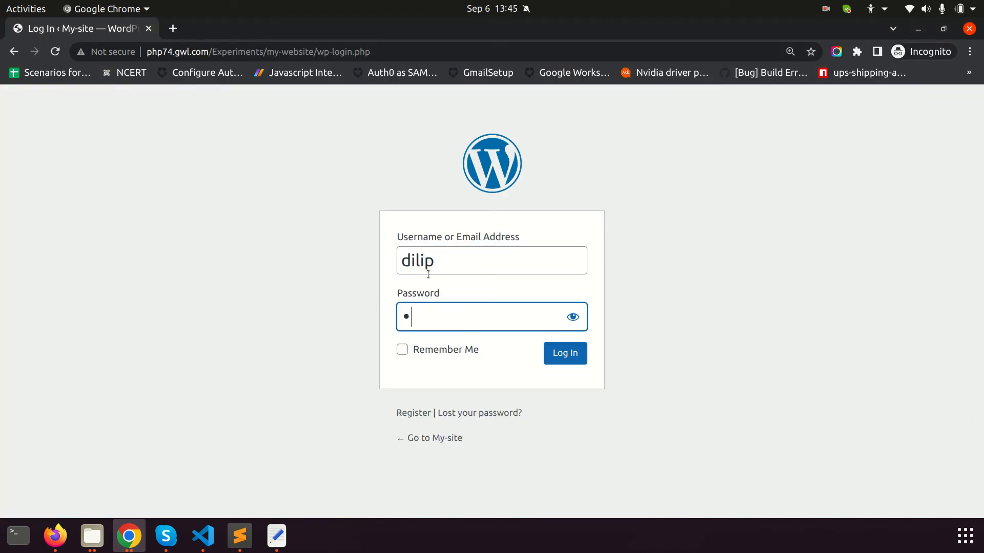
pyautogui.press('Return')
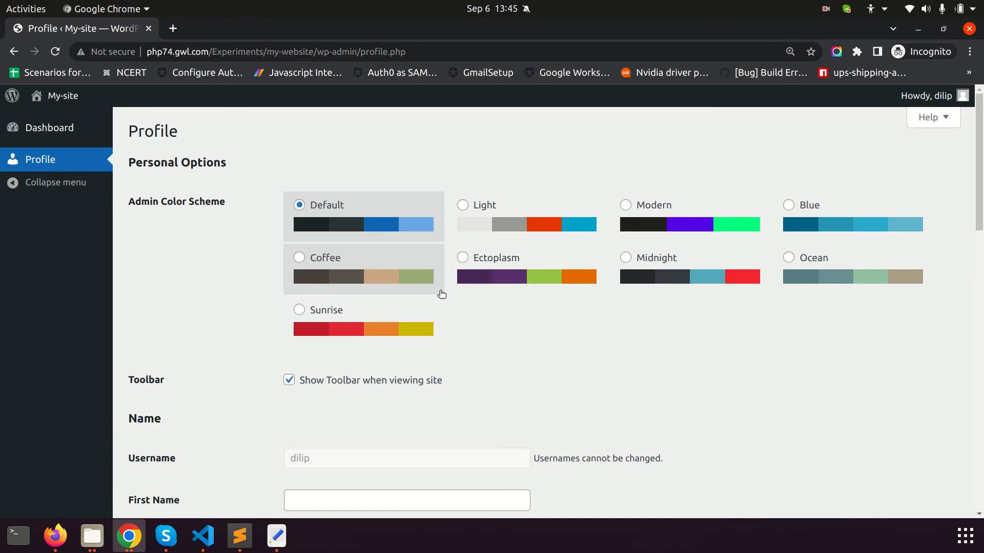
pyautogui.click(934, 99)
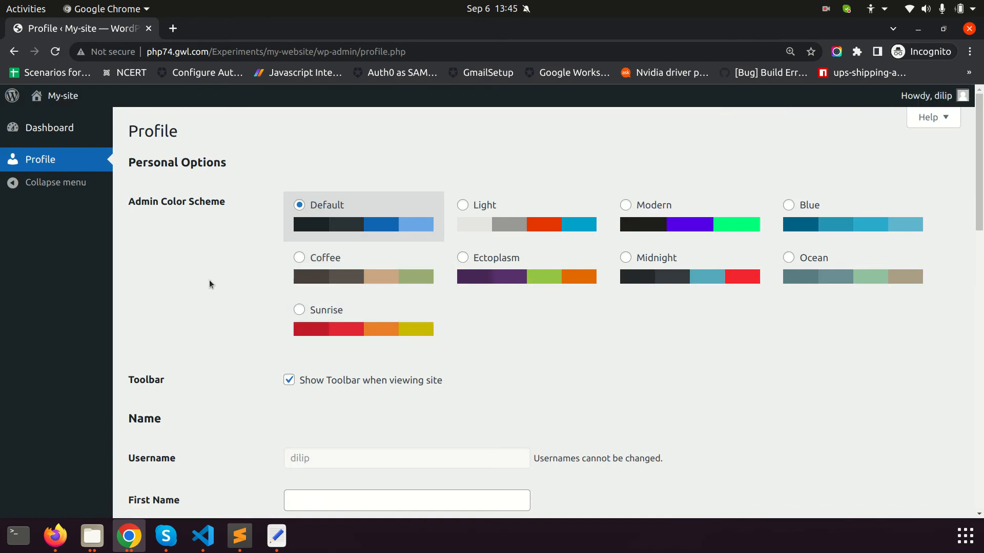
pyautogui.scroll(-8, 209, 280)
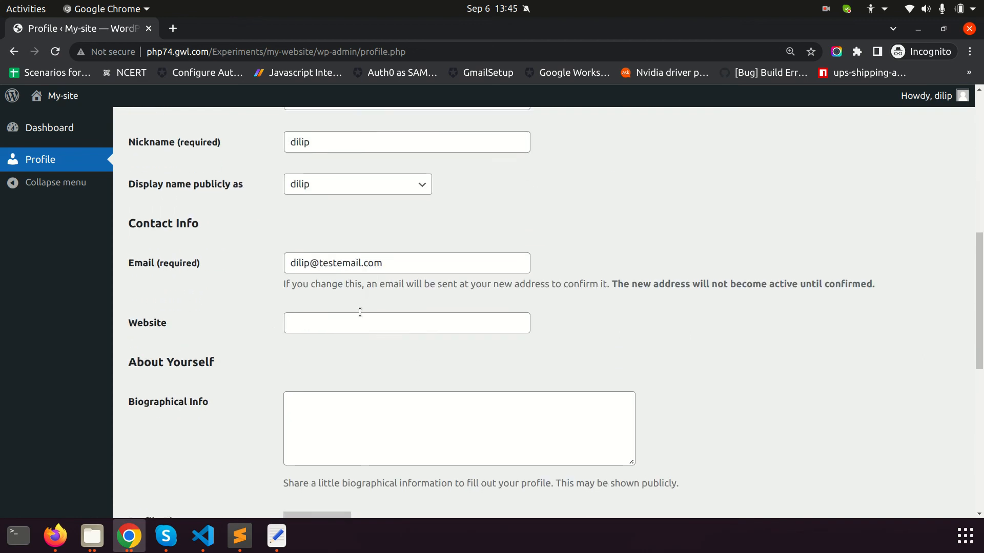
pyautogui.scroll(-8, 371, 304)
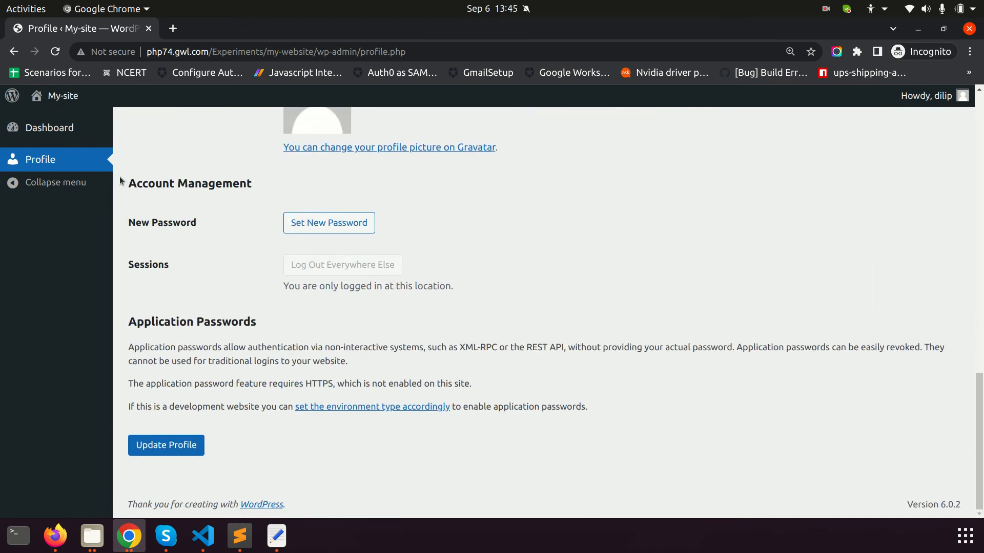
pyautogui.click(50, 128)
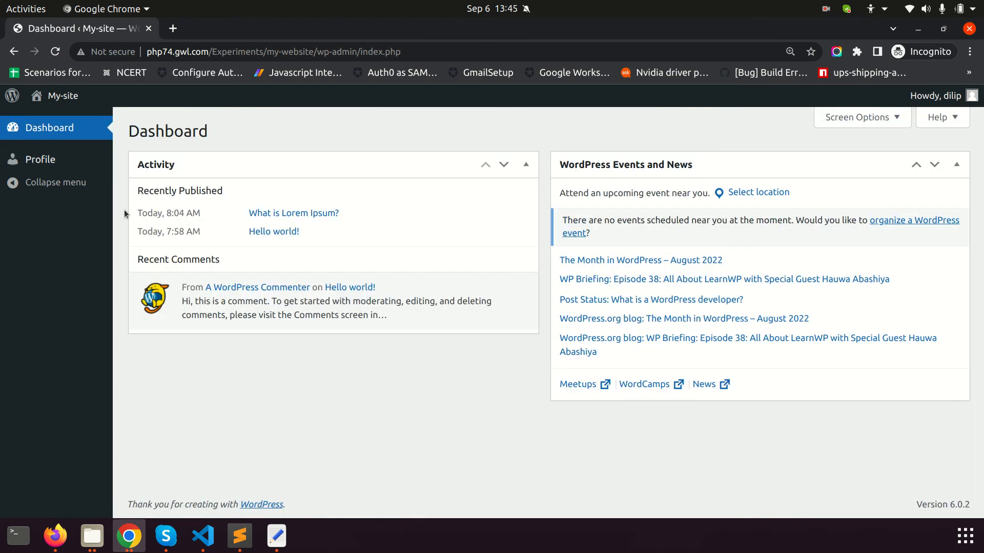
pyautogui.click(41, 159)
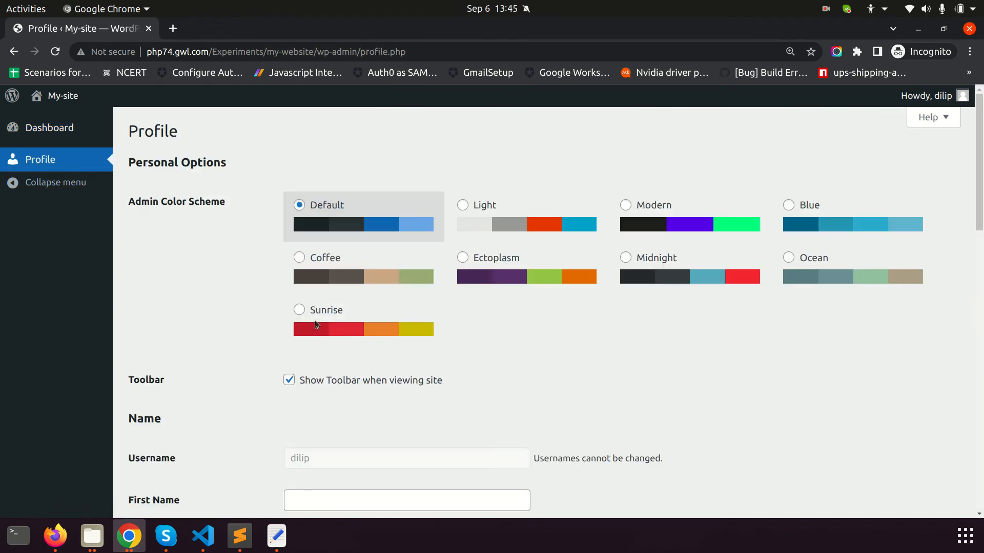
pyautogui.scroll(-15, 610, 307)
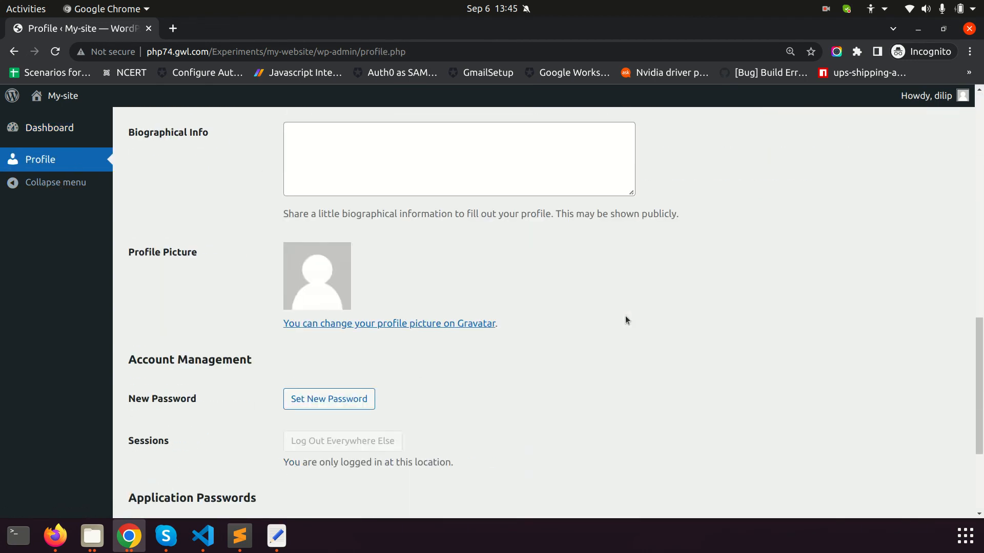
pyautogui.scroll(10, 617, 307)
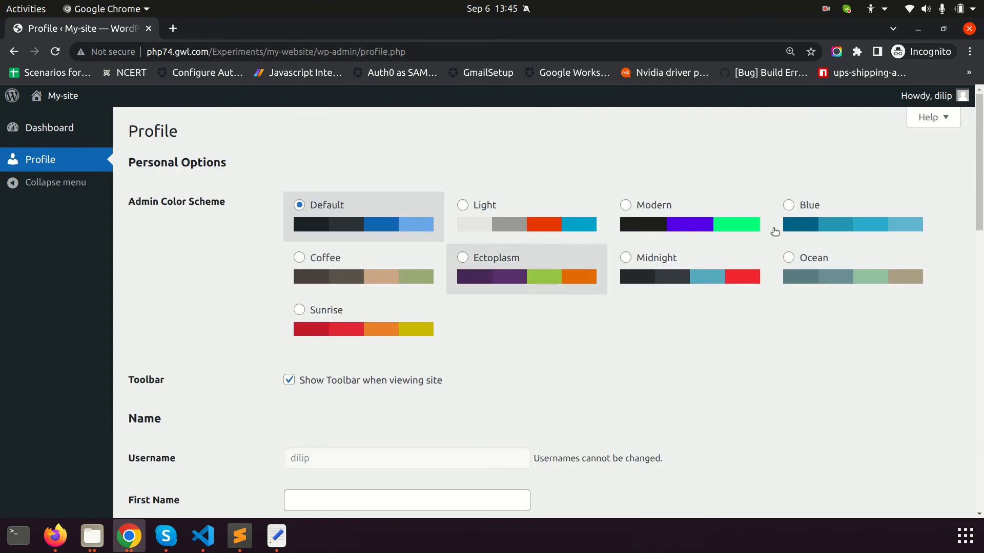
# Log the subscriber out from the Howdy menu and return to the admin window
pyautogui.moveTo(925, 96)
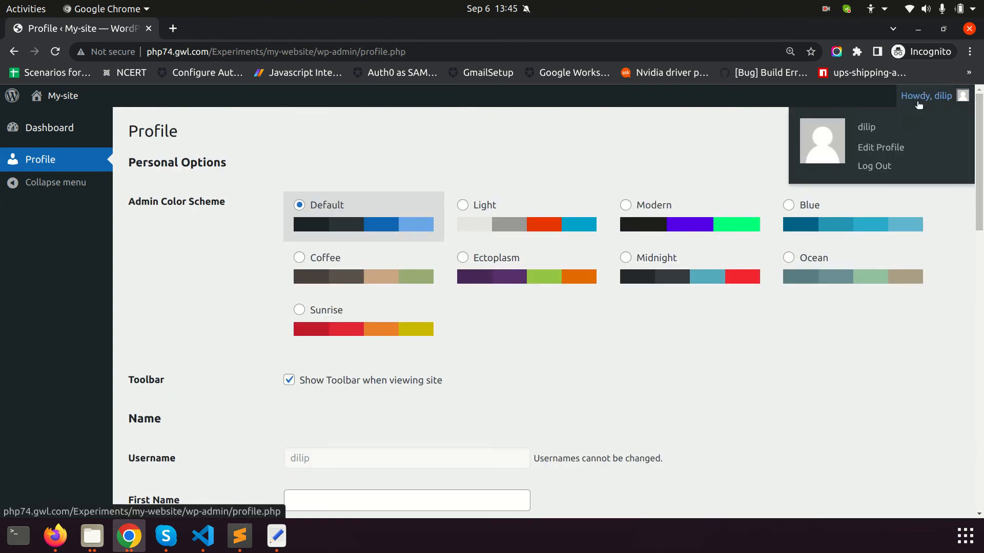
pyautogui.click(880, 166)
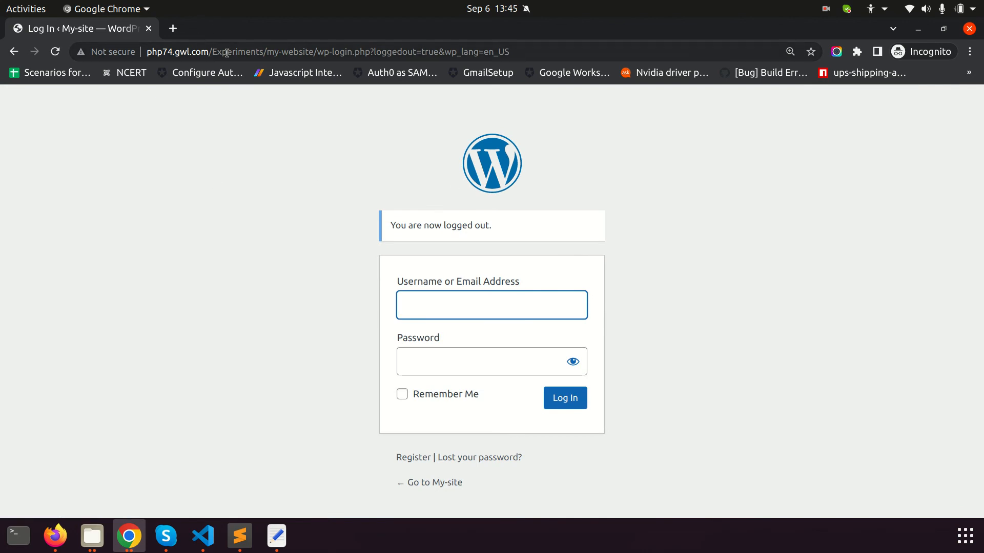
pyautogui.moveTo(315, 50); pyautogui.dragTo(169, 28)
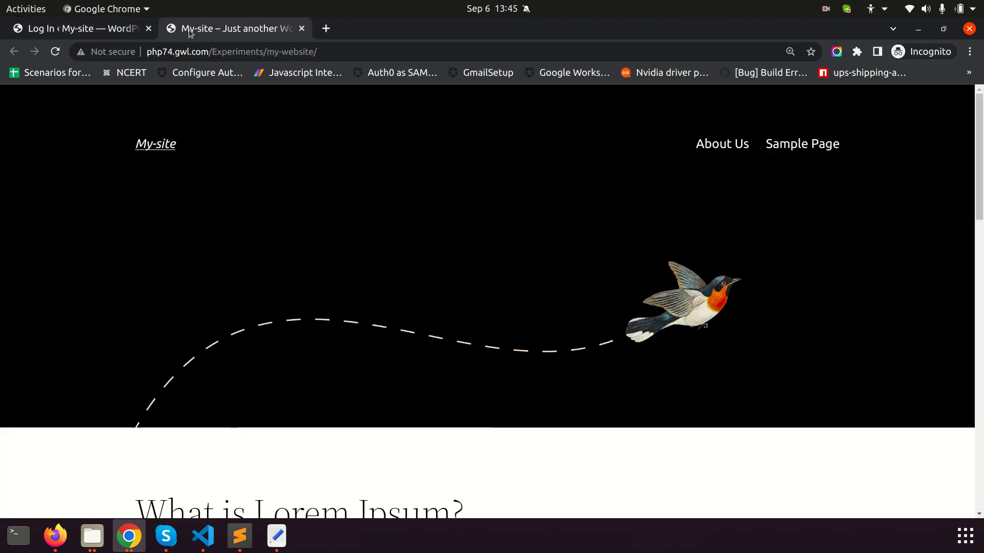
pyautogui.scroll(-3, 515, 231)
pyautogui.scroll(-5, 515, 232)
pyautogui.hotkey('alt', 'Tab')
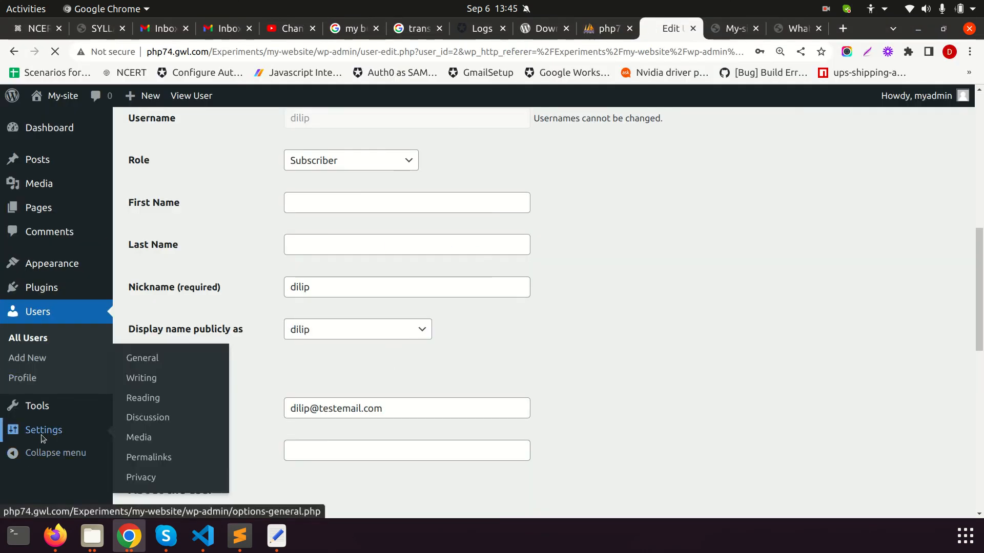
# Look through the General settings without changing anything
pyautogui.click(16, 433)
pyautogui.scroll(-1, 494, 361)
pyautogui.scroll(-10, 494, 361)
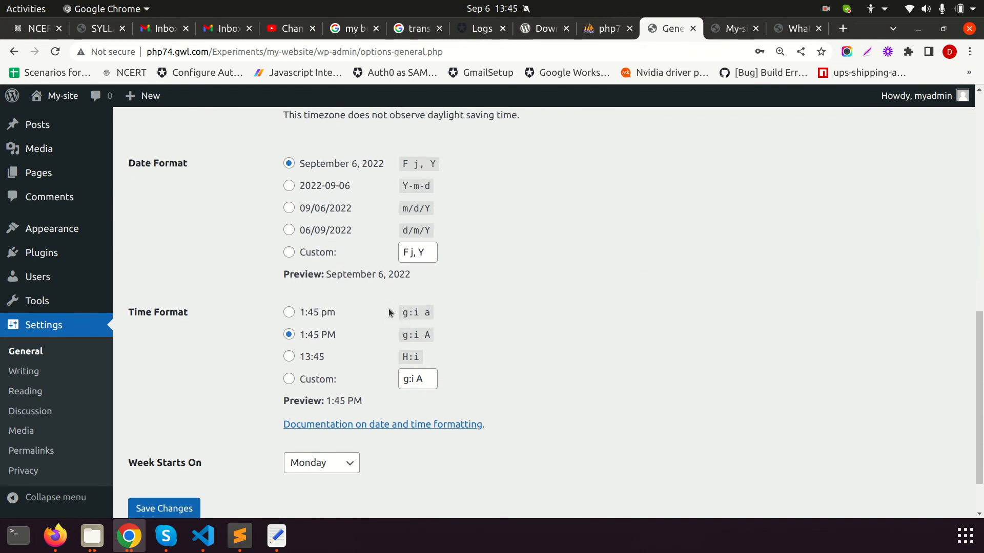
# Review Writing settings, keeping category Uncategorized and format Standard, then go to Reading settings
pyautogui.click(35, 377)
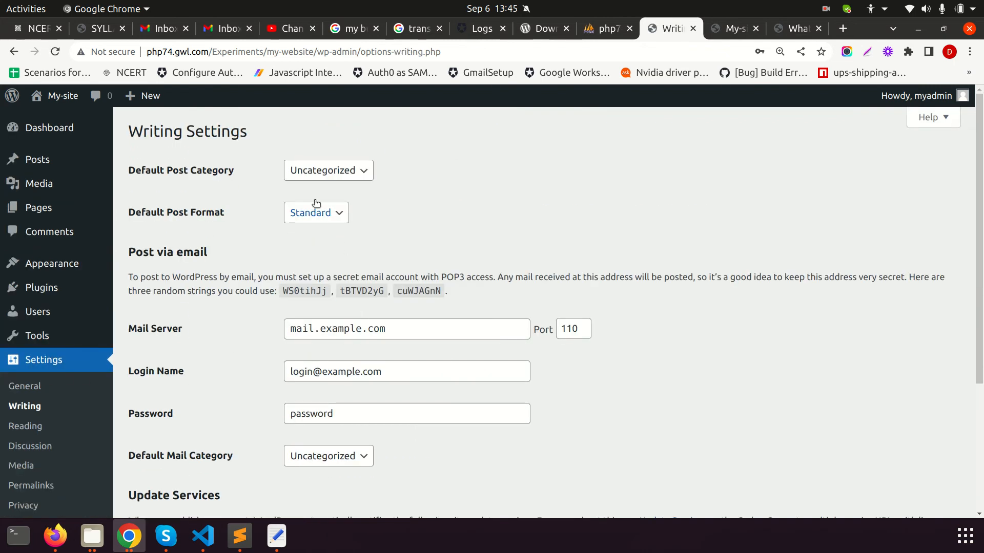
pyautogui.click(344, 175)
pyautogui.click(435, 179)
pyautogui.click(314, 213)
pyautogui.click(423, 213)
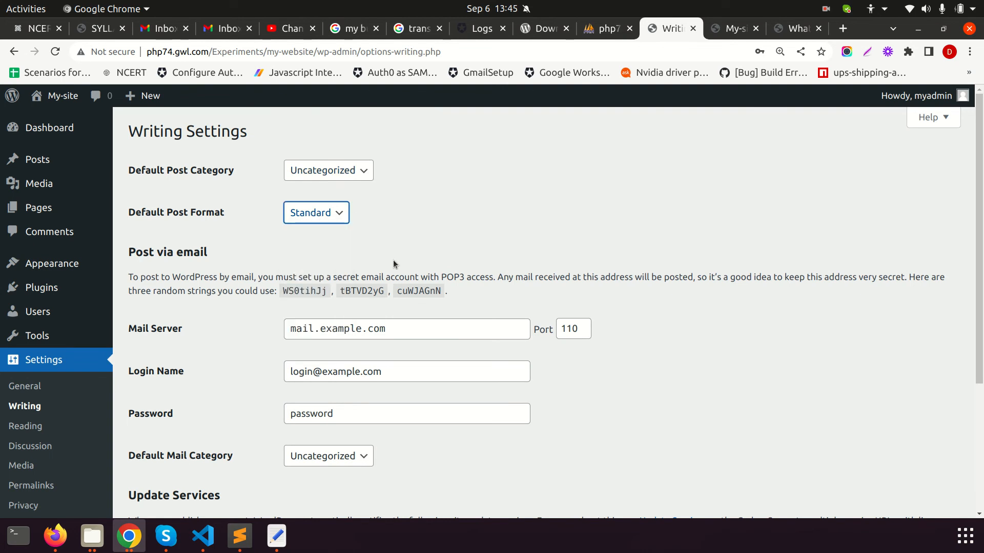
pyautogui.scroll(-3, 392, 257)
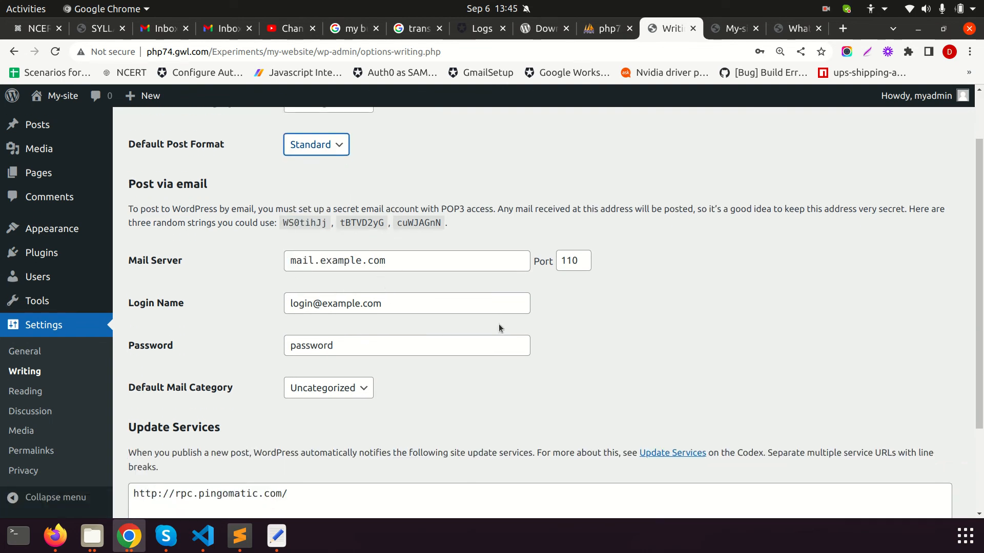
pyautogui.scroll(-5, 394, 382)
pyautogui.click(300, 373)
pyautogui.click(24, 392)
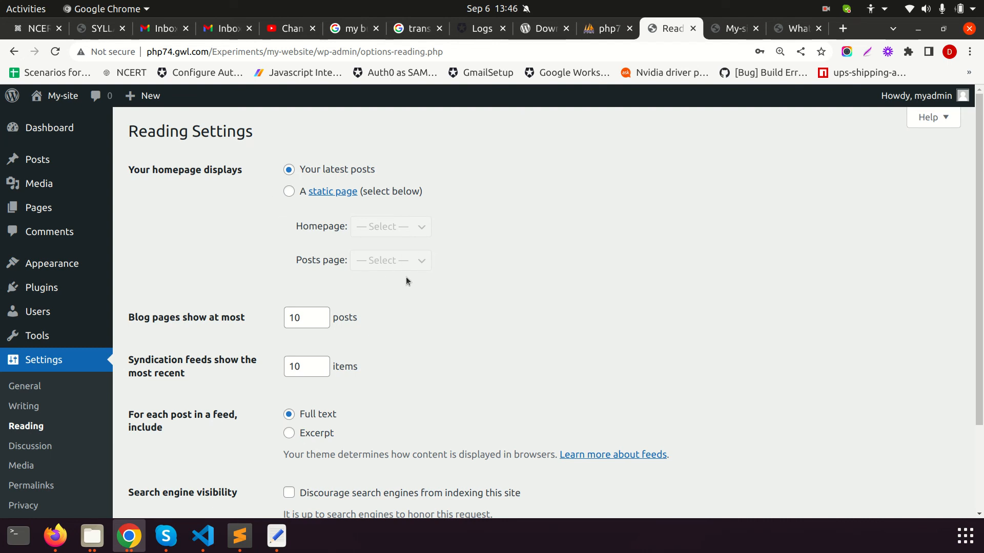
# Scroll through the Discussion settings down to the Avatars section, then go to Media settings
pyautogui.scroll(-2, 441, 287)
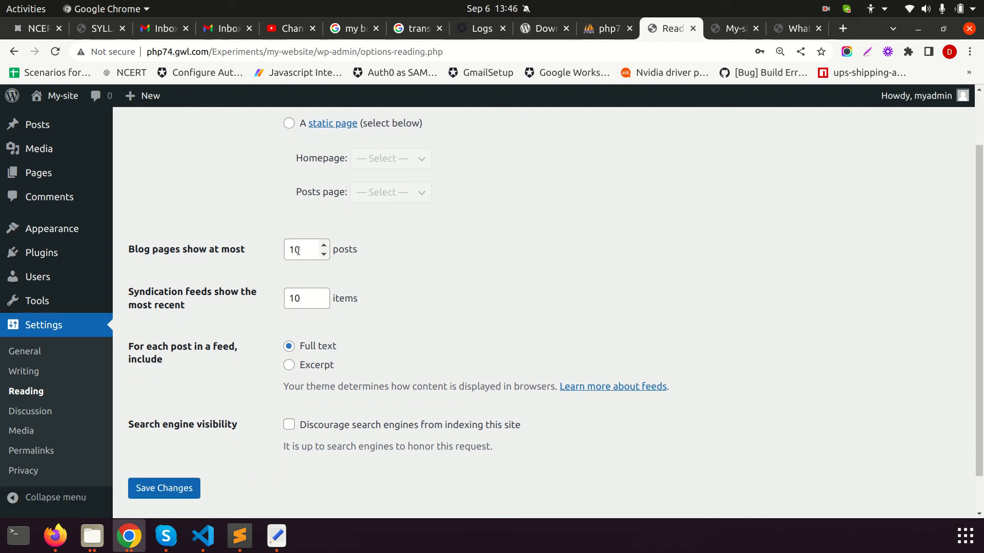
pyautogui.scroll(-2, 377, 306)
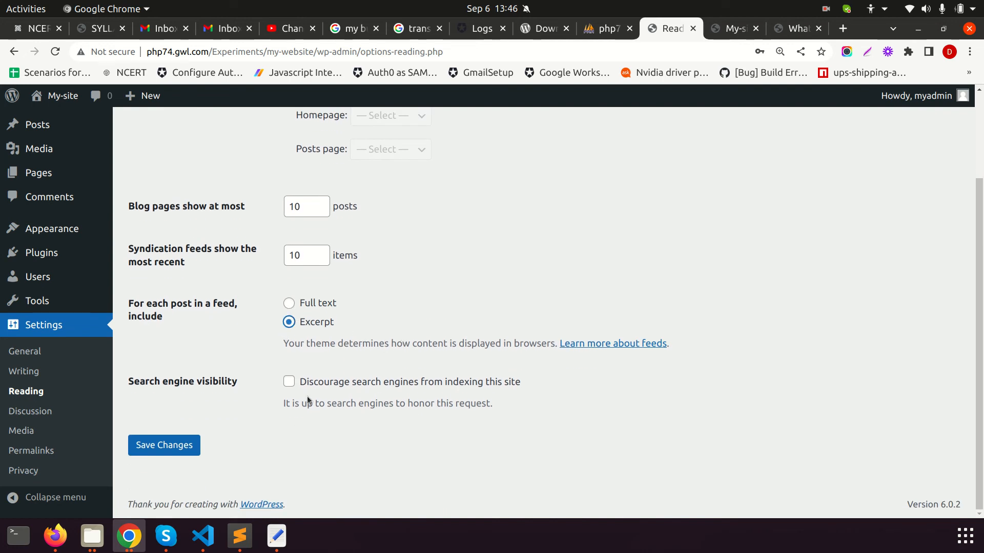
pyautogui.click(31, 411)
pyautogui.scroll(-5, 374, 322)
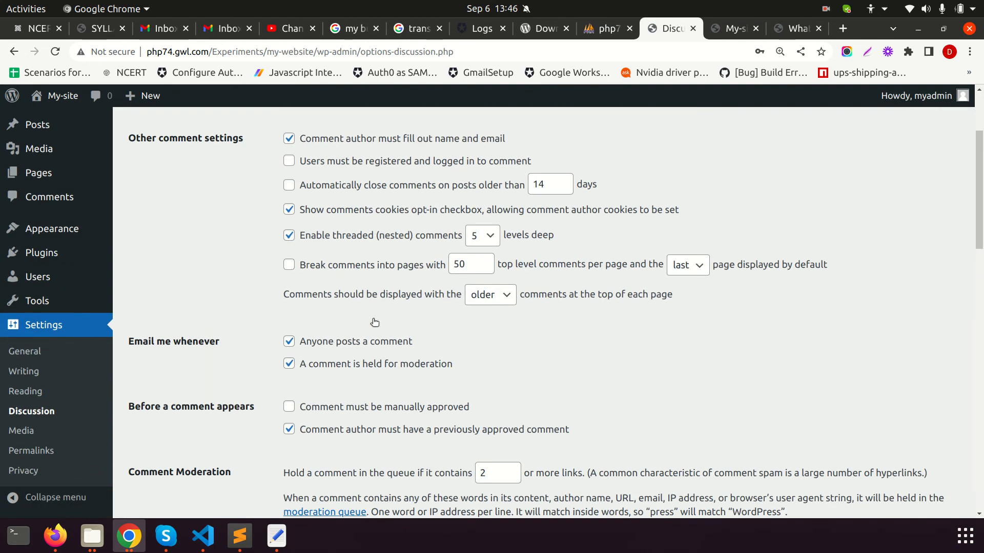
pyautogui.scroll(-4, 459, 341)
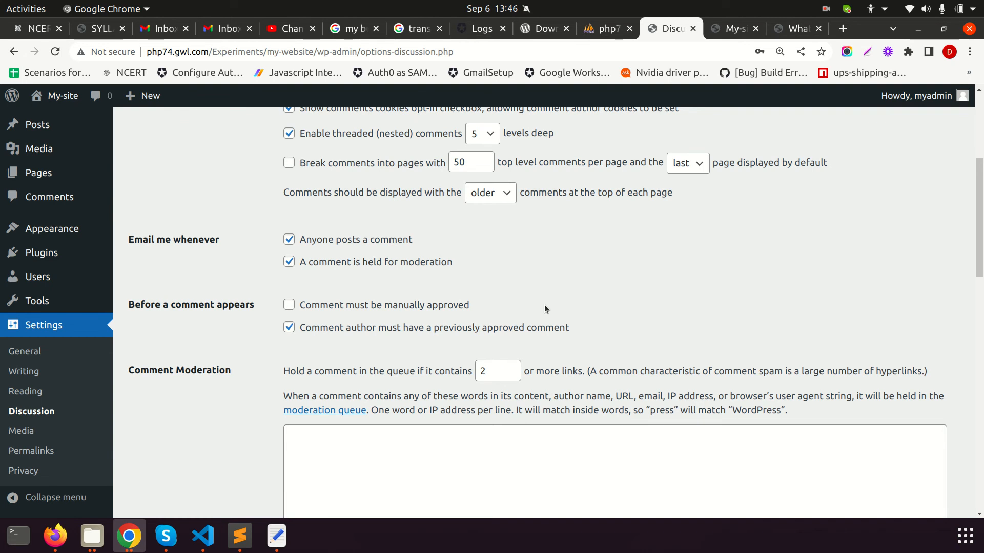
pyautogui.scroll(-5, 544, 305)
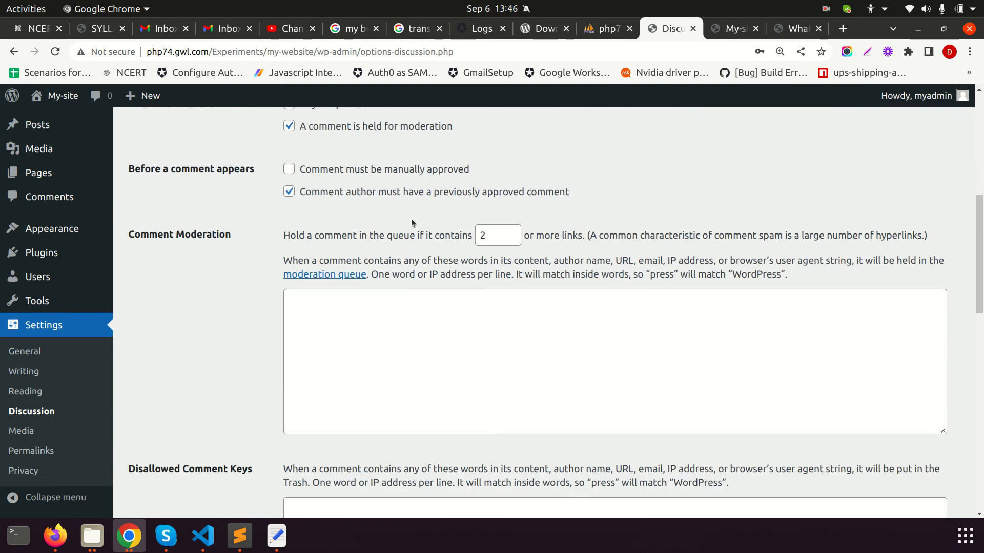
pyautogui.scroll(-1, 297, 169)
pyautogui.scroll(-12, 386, 405)
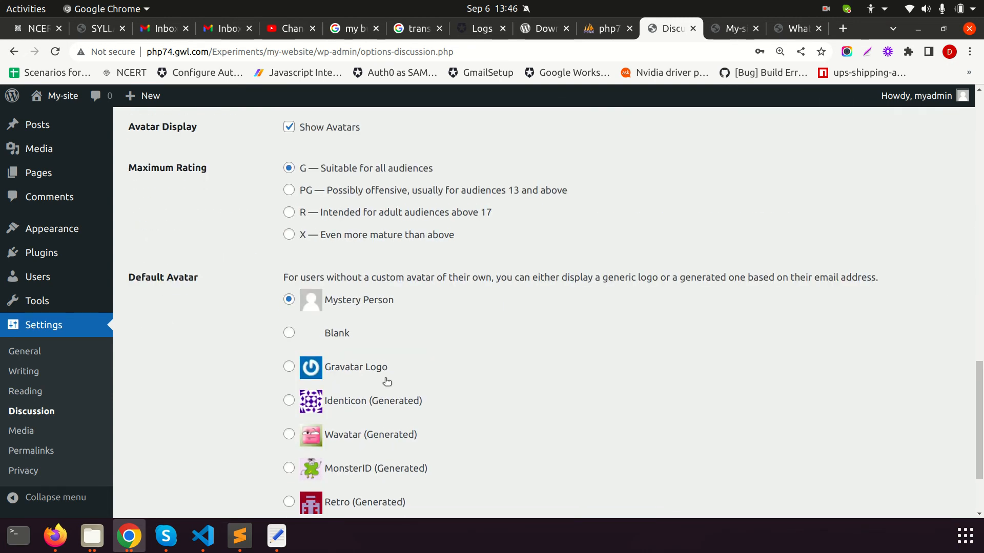
pyautogui.scroll(-3, 387, 382)
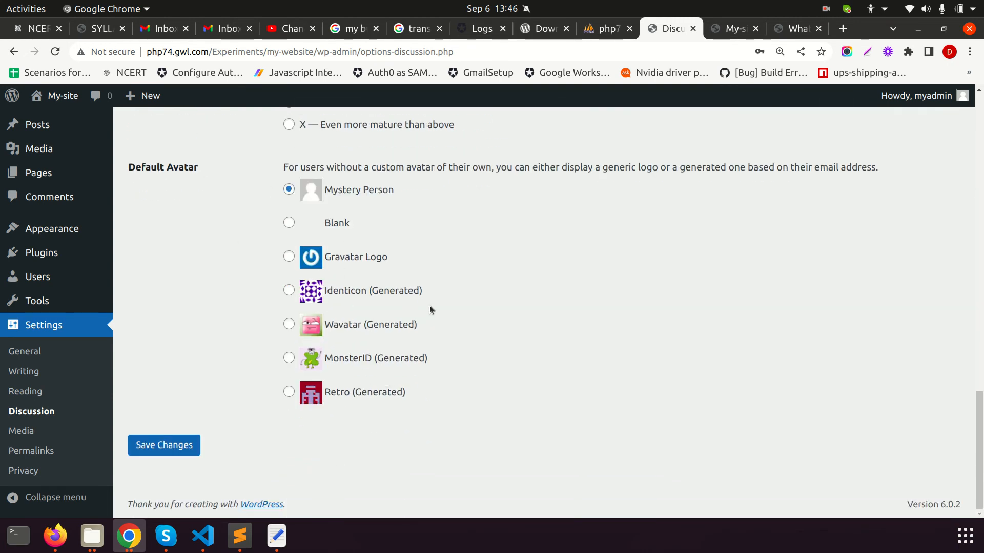
pyautogui.scroll(1, 430, 307)
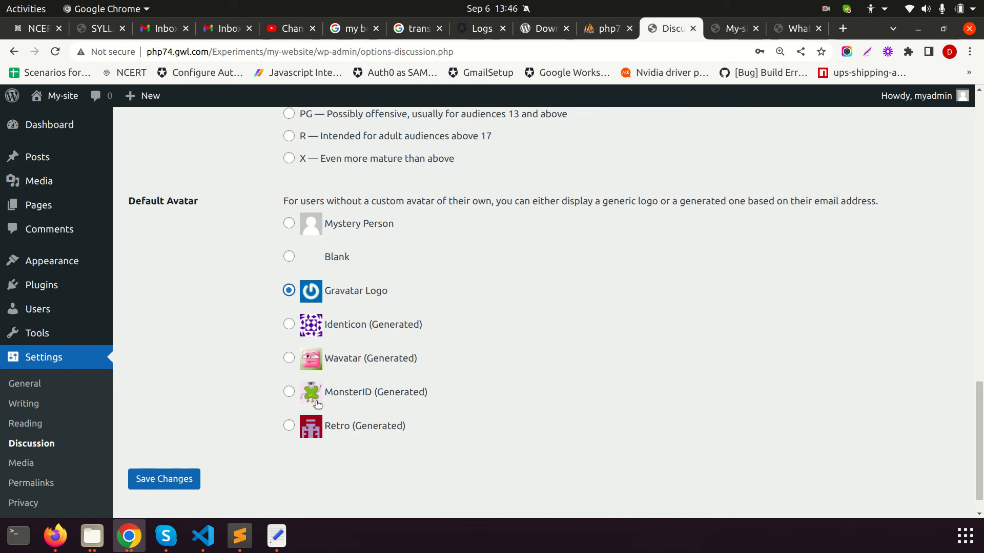
pyautogui.scroll(4, 495, 302)
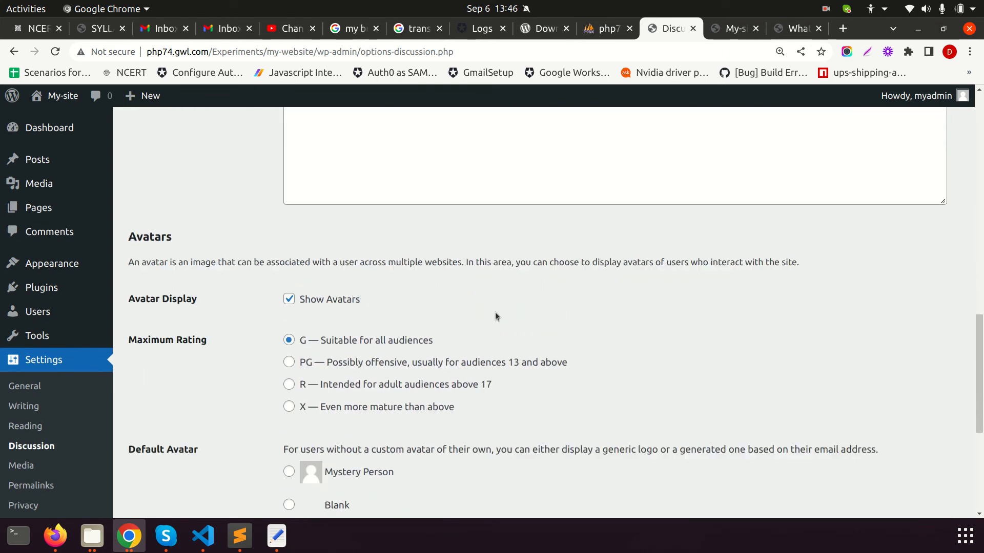
pyautogui.scroll(-5, 496, 314)
pyautogui.click(22, 430)
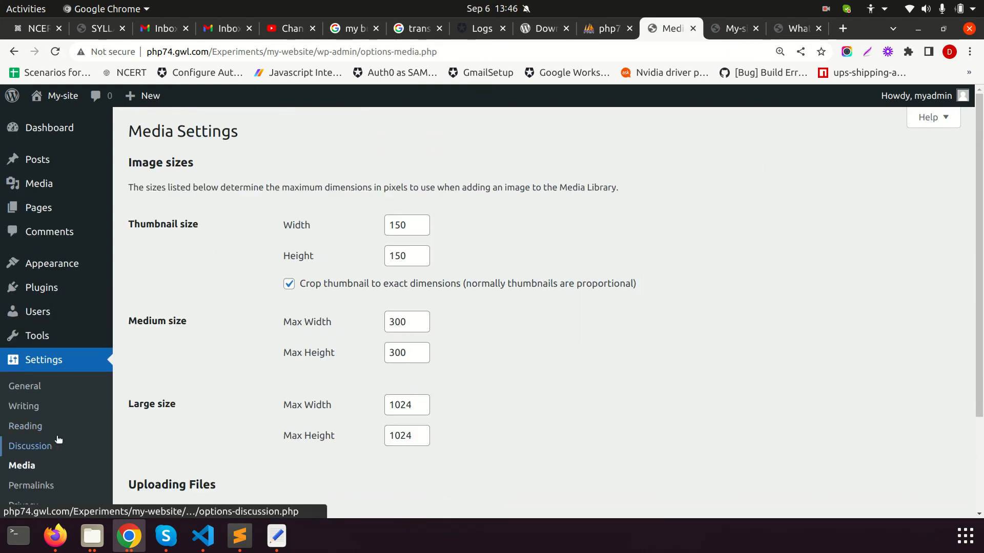
# Check the image sizes (thumbnail 150×150, medium 300×300, large 1024×1024), then go to Permalinks
pyautogui.scroll(-2, 438, 342)
pyautogui.scroll(-1, 438, 338)
pyautogui.moveTo(44, 159)
pyautogui.scroll(3, 608, 323)
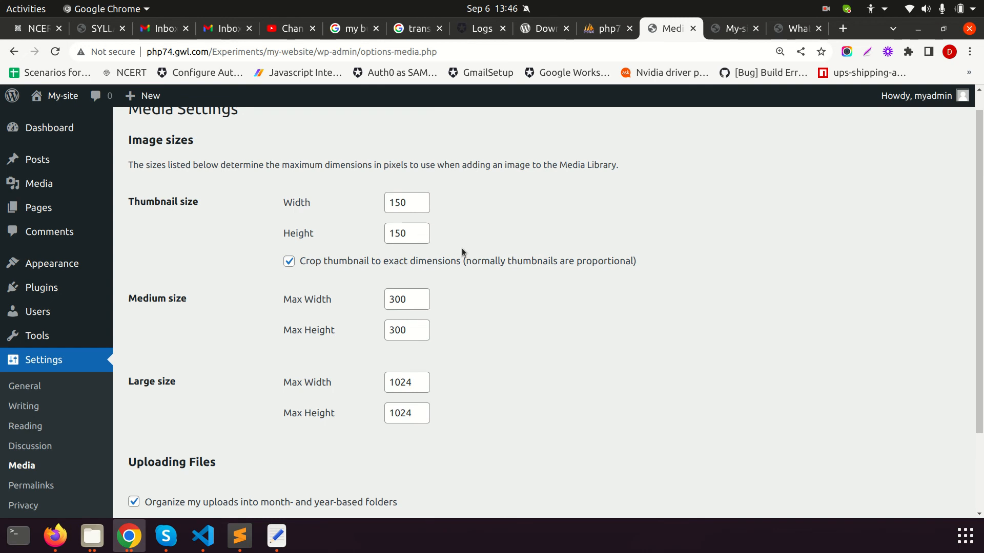
pyautogui.scroll(-4, 435, 379)
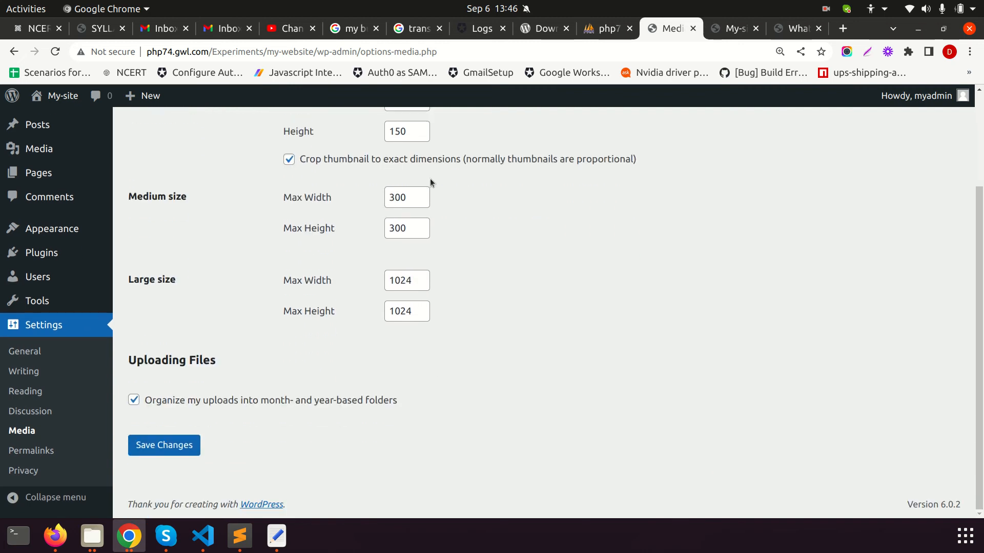
pyautogui.scroll(3, 445, 220)
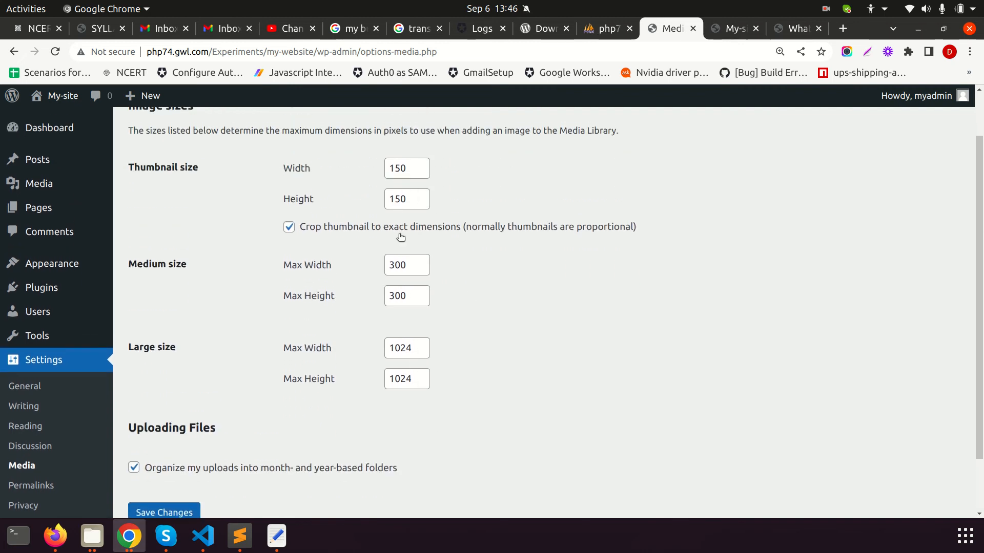
pyautogui.scroll(-3, 308, 359)
pyautogui.scroll(5, 497, 337)
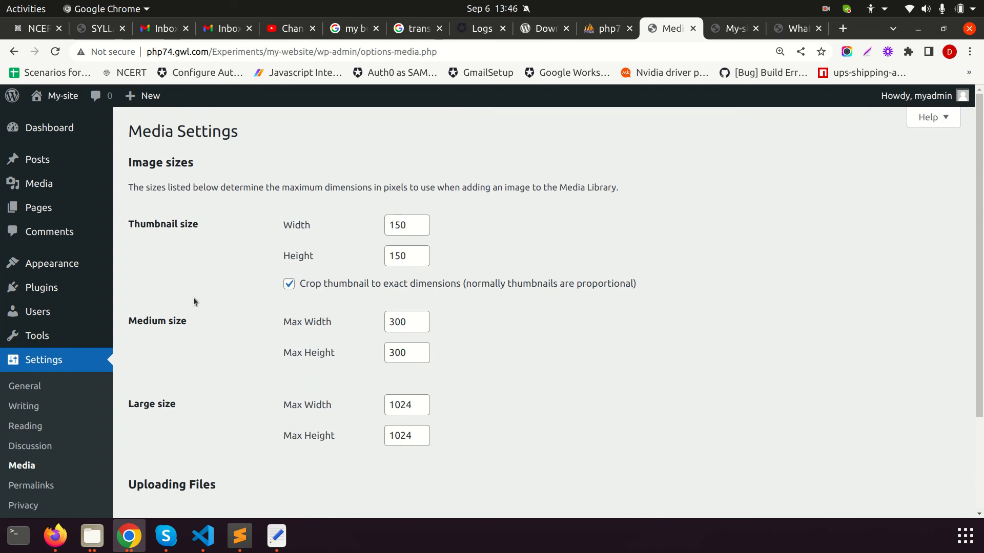
pyautogui.scroll(-5, 180, 308)
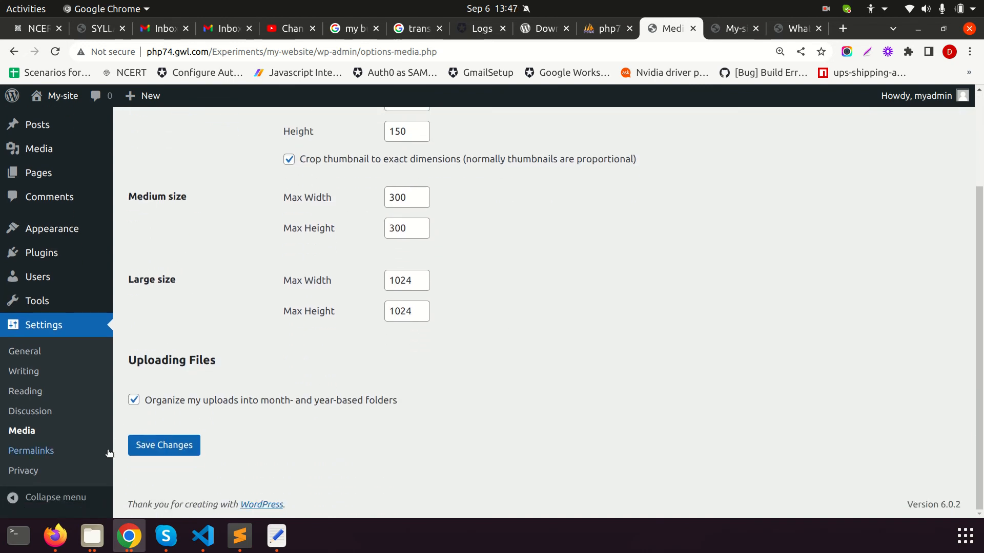
pyautogui.click(31, 454)
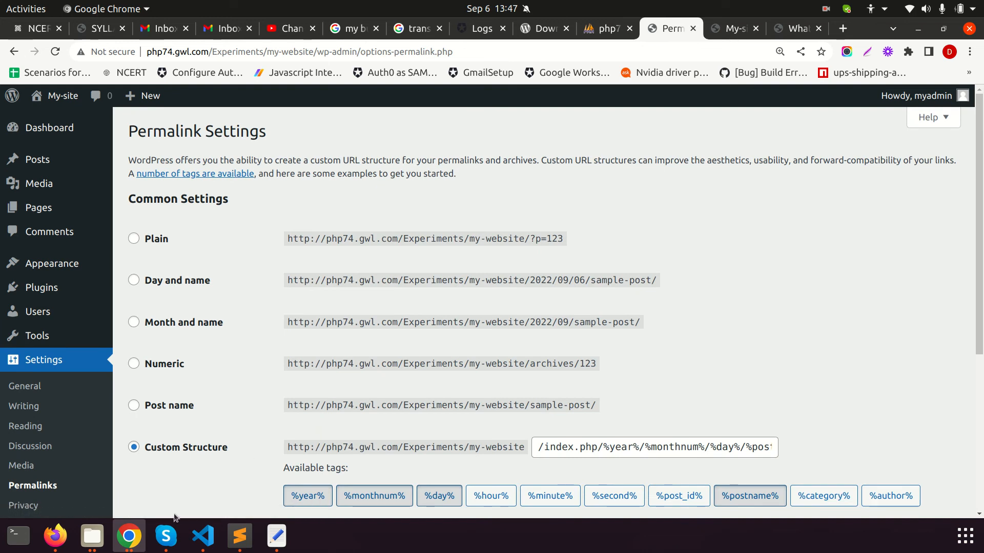
pyautogui.click(128, 536)
pyautogui.click(190, 493)
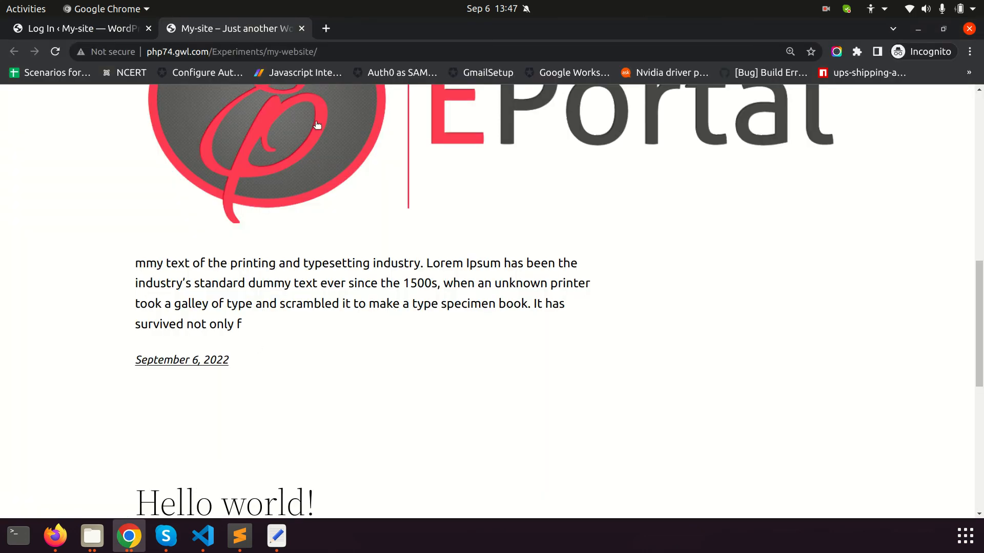
pyautogui.scroll(10, 681, 186)
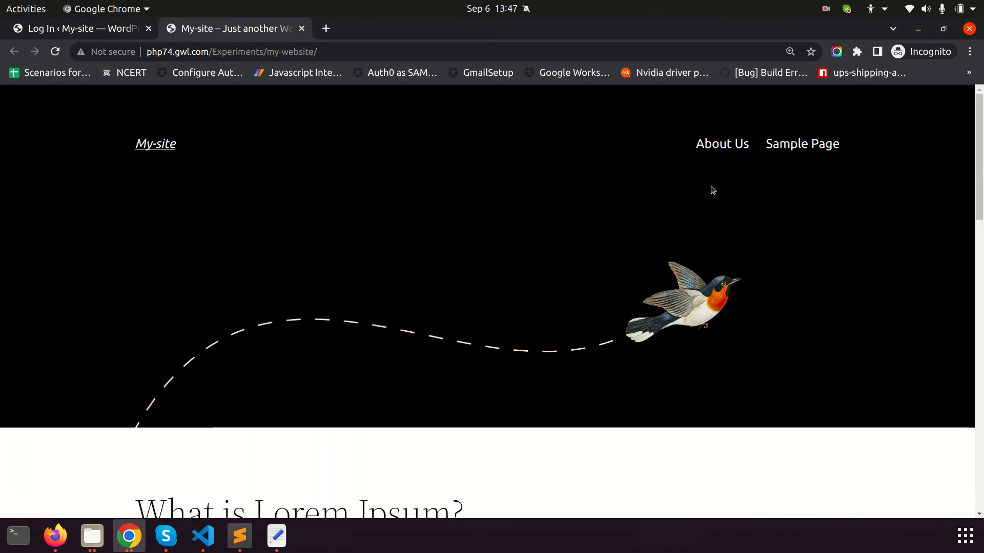
pyautogui.click(724, 157)
pyautogui.moveTo(267, 52); pyautogui.dragTo(390, 52)
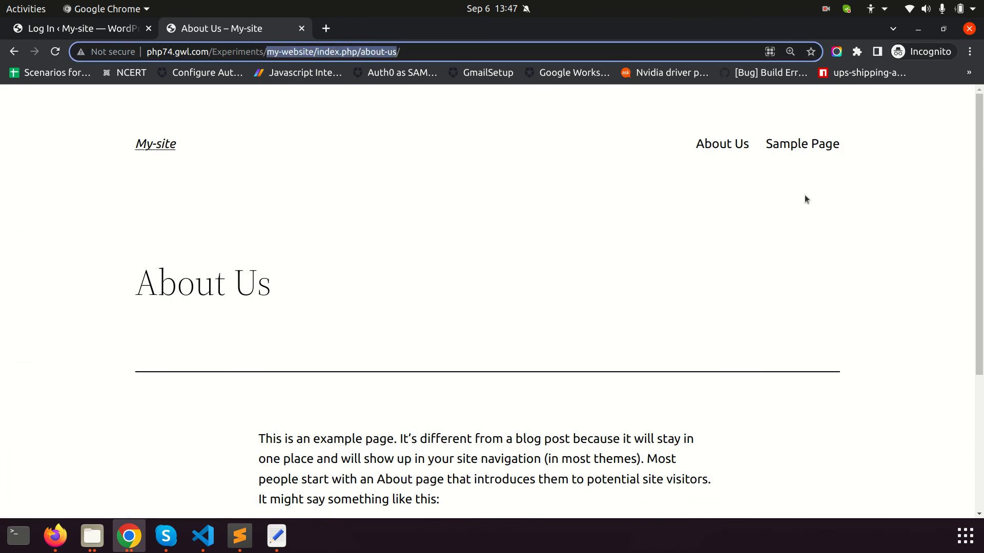
pyautogui.click(802, 144)
pyautogui.moveTo(308, 51); pyautogui.dragTo(421, 52)
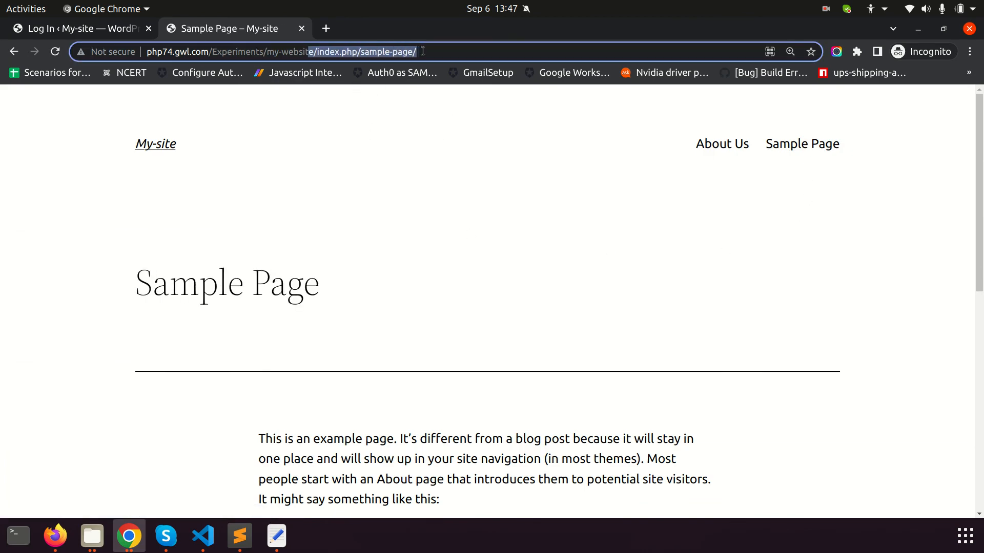
pyautogui.scroll(-9, 610, 339)
pyautogui.scroll(2, 525, 352)
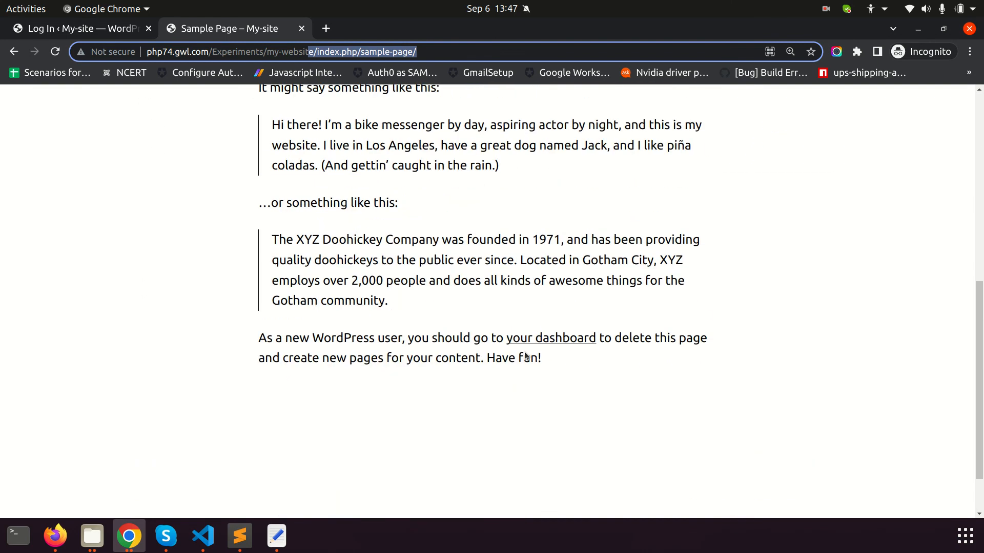
pyautogui.hotkey('alt', 'Tab')
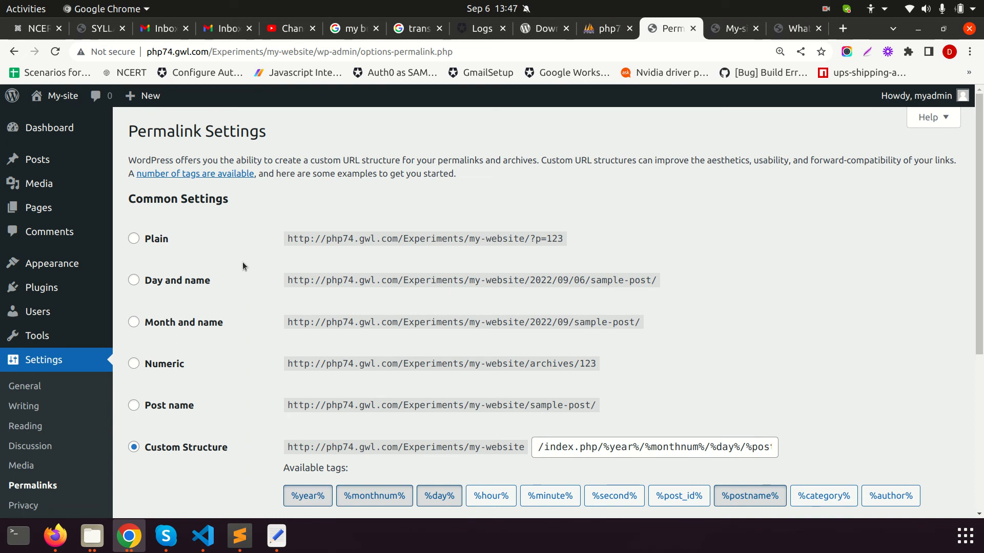
# Select Post name as the permalink structure, then go to the Privacy settings page
pyautogui.scroll(-1, 308, 275)
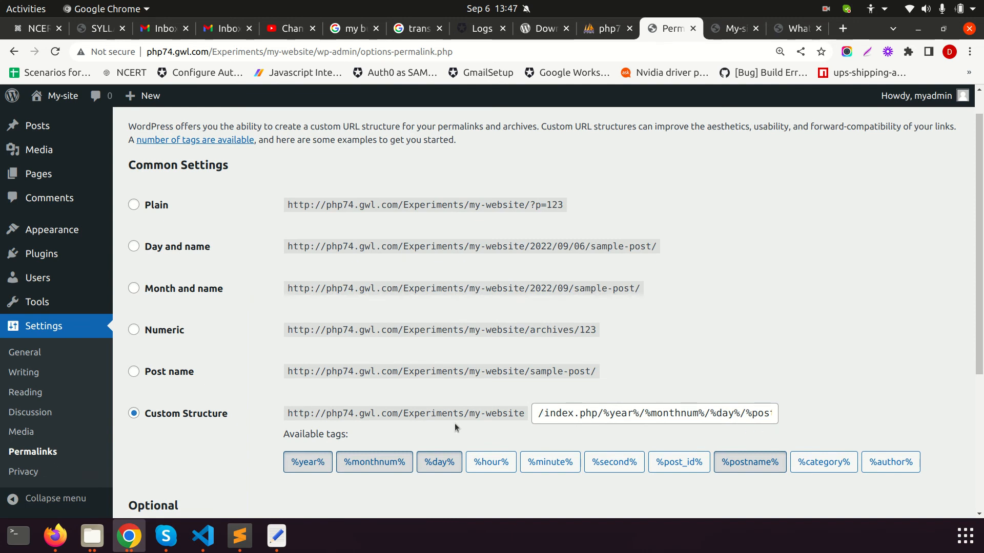
pyautogui.scroll(-2, 490, 366)
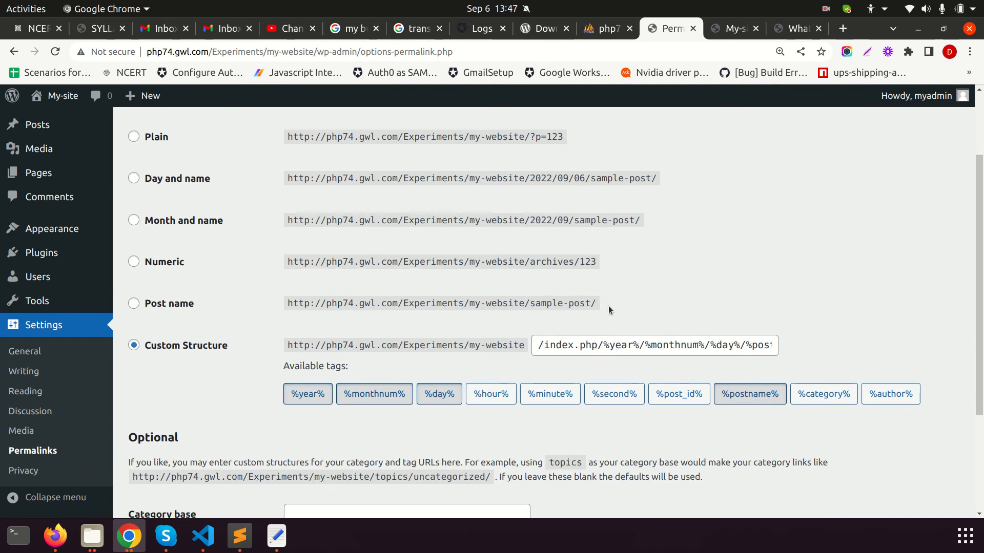
pyautogui.scroll(-2, 132, 234)
pyautogui.click(133, 237)
pyautogui.click(134, 278)
pyautogui.click(135, 236)
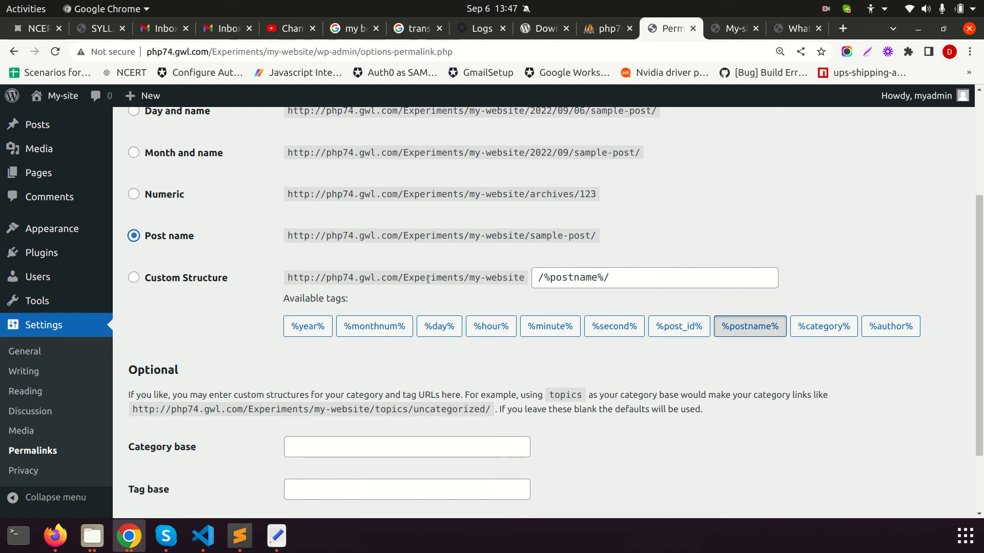
pyautogui.scroll(-3, 134, 237)
pyautogui.click(44, 484)
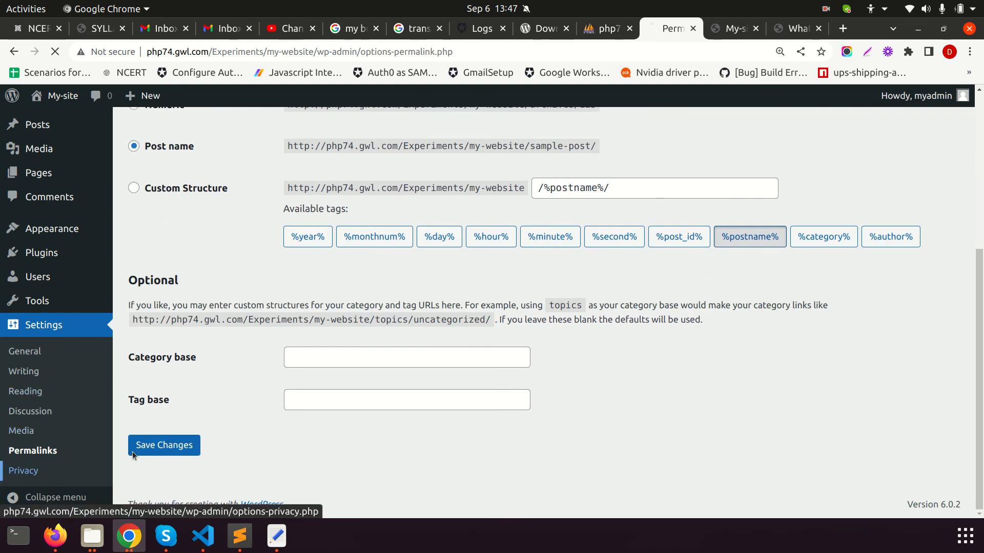
pyautogui.scroll(-2, 330, 382)
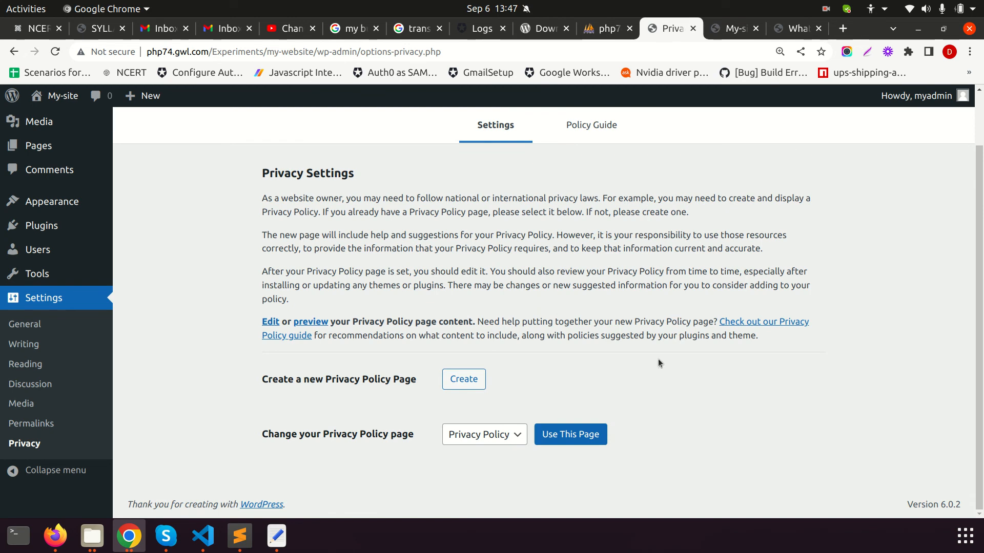
# Expand and read the Privacy Policy Guide and WordPress suggested policy text, then open Appearance > Themes
pyautogui.click(594, 133)
pyautogui.moveTo(254, 238); pyautogui.dragTo(567, 351)
pyautogui.scroll(-2, 429, 373)
pyautogui.click(428, 373)
pyautogui.scroll(-10, 359, 369)
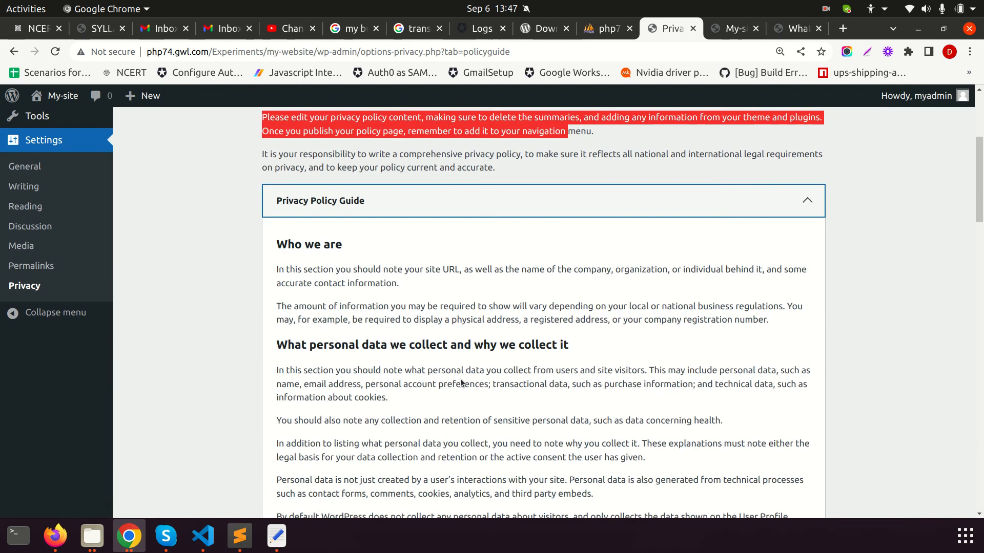
pyautogui.scroll(-20, 265, 354)
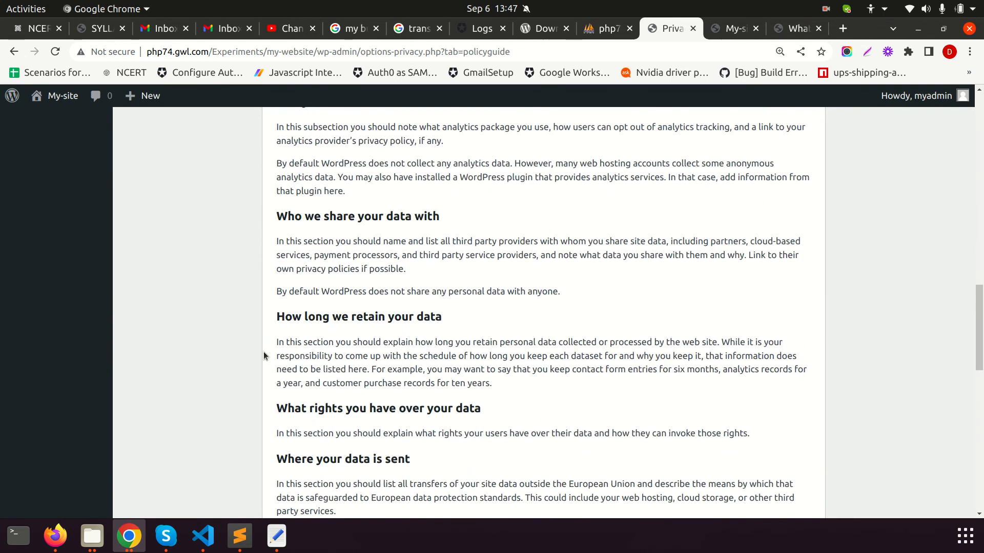
pyautogui.click(343, 456)
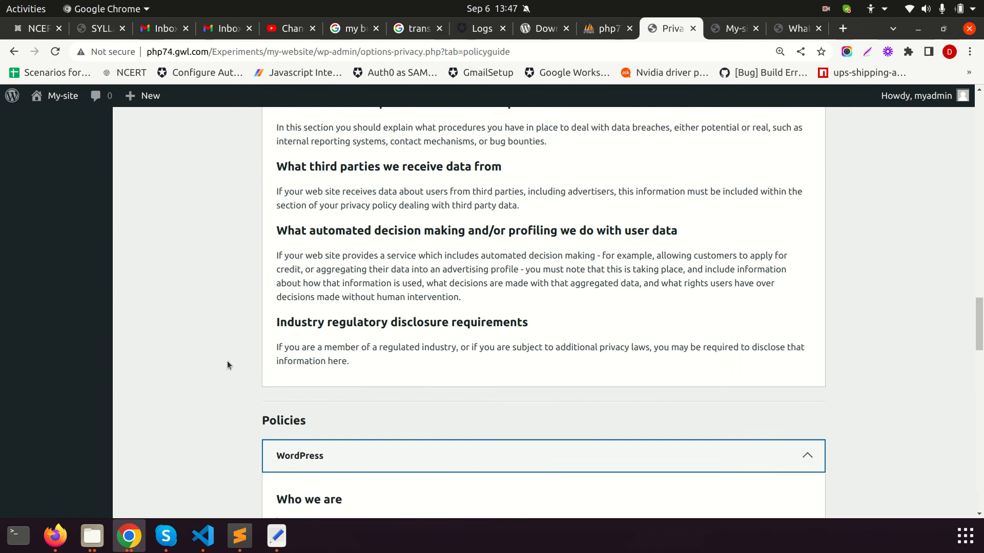
pyautogui.scroll(-13, 226, 354)
pyautogui.scroll(-20, 452, 421)
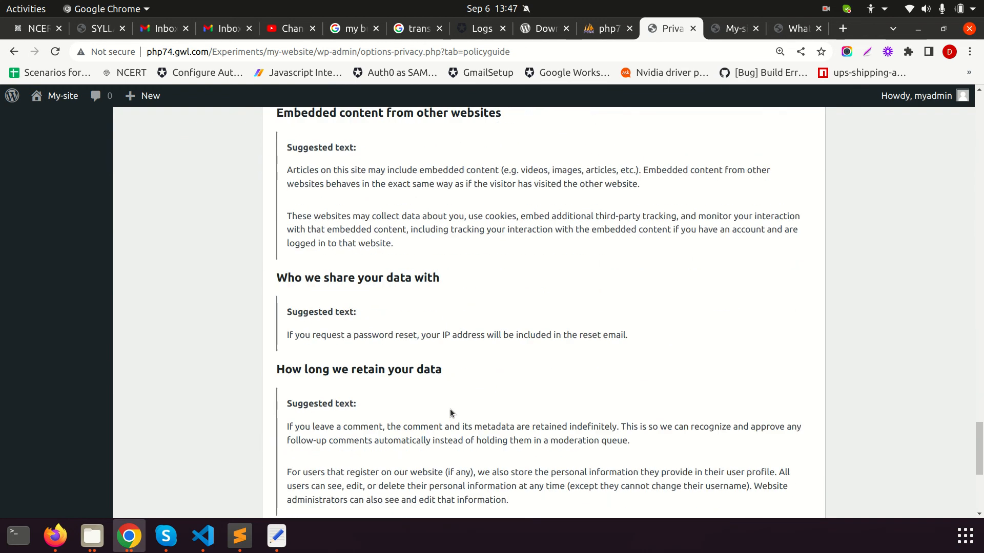
pyautogui.scroll(20, 457, 400)
pyautogui.scroll(20, 458, 400)
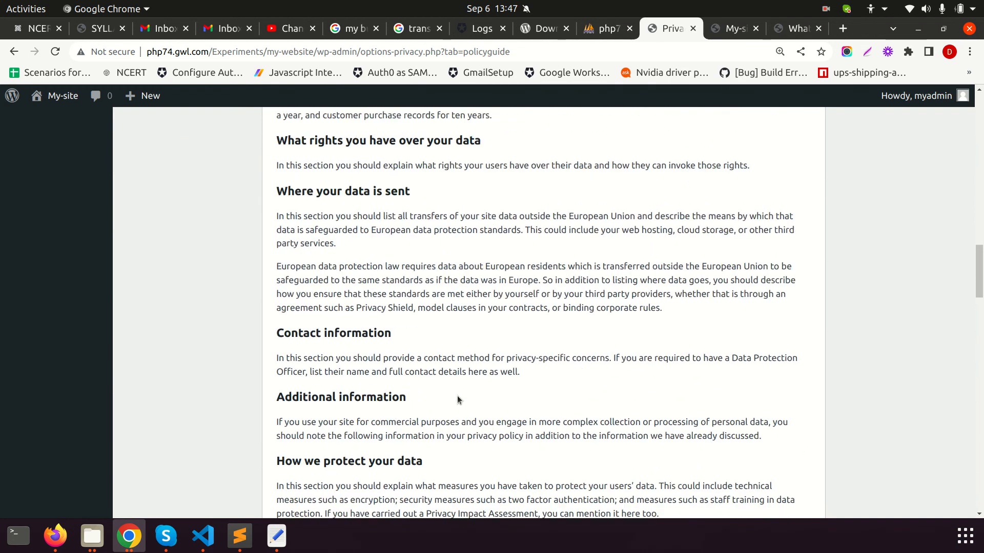
pyautogui.scroll(10, 458, 400)
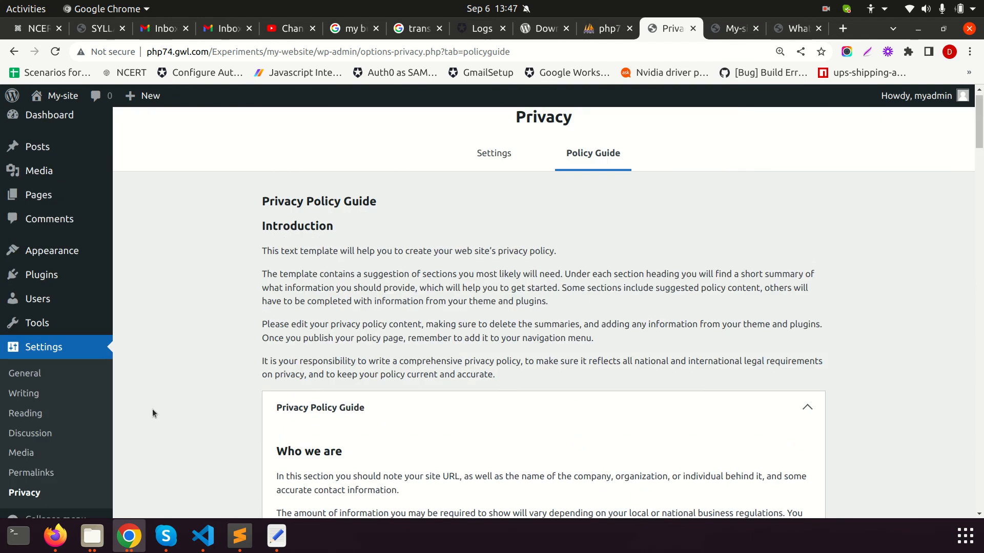
pyautogui.click(72, 252)
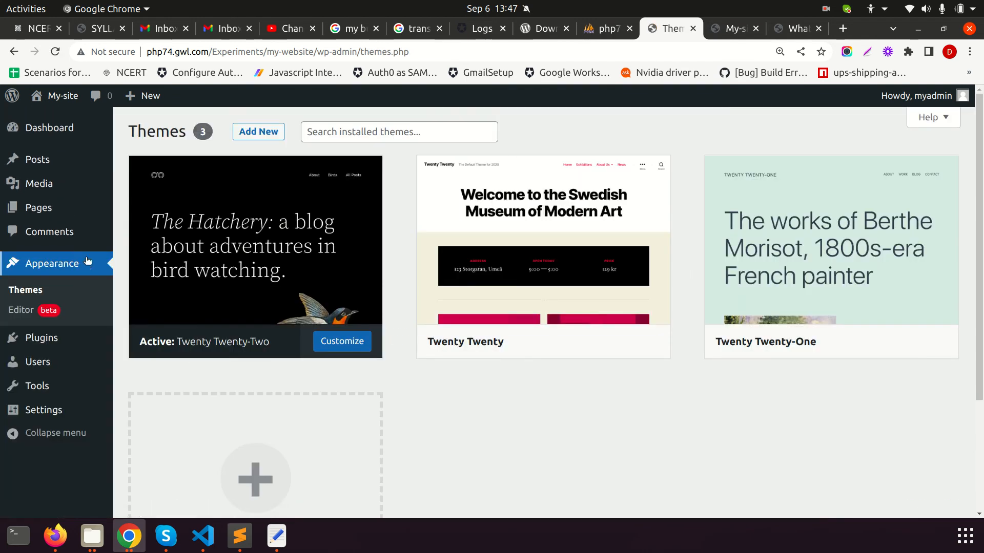
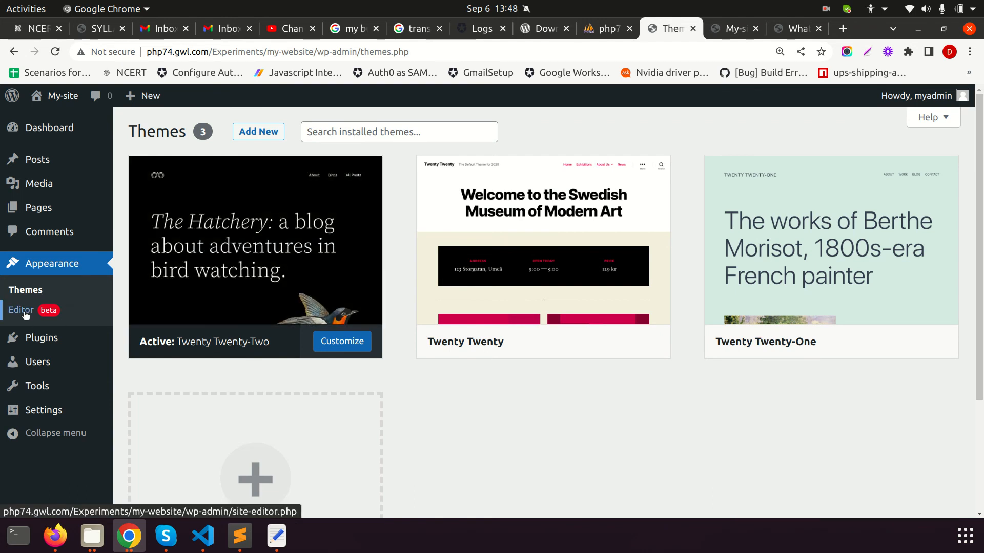
# Open the Twenty Twenty-Two Home template in the site editor and scroll through its posts loop and footer
pyautogui.moveTo(270, 180)
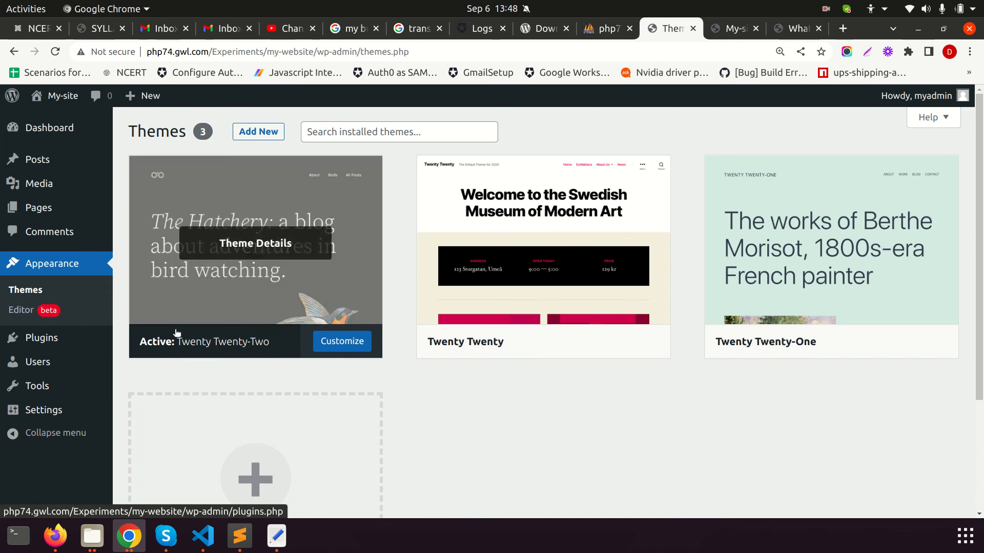
pyautogui.click(21, 312)
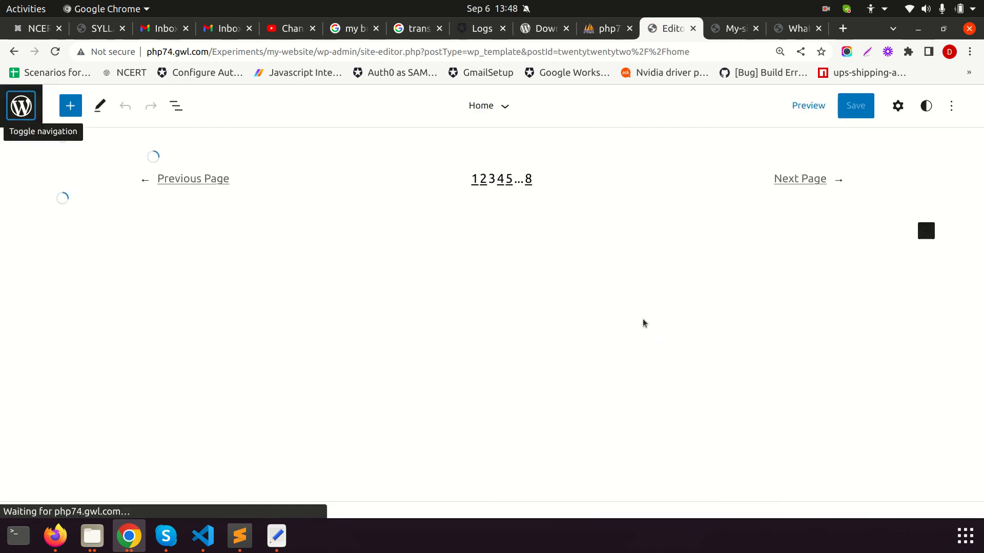
pyautogui.scroll(-20, 286, 291)
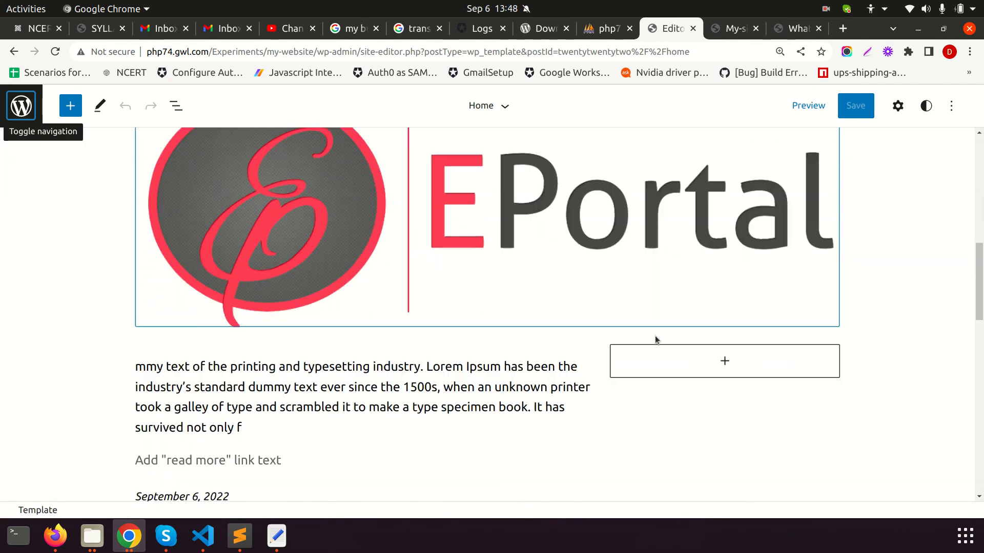
pyautogui.scroll(-5, 690, 339)
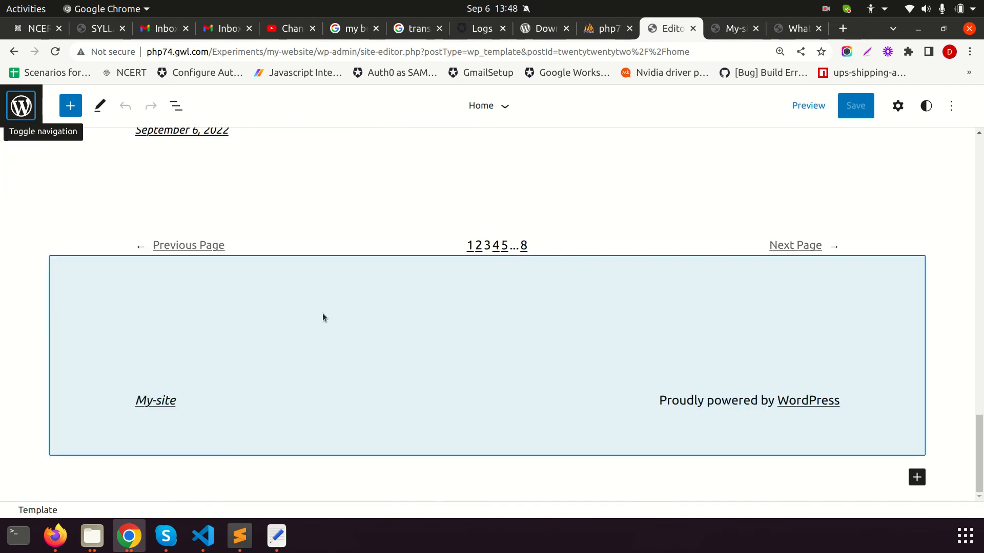
pyautogui.scroll(9, 521, 339)
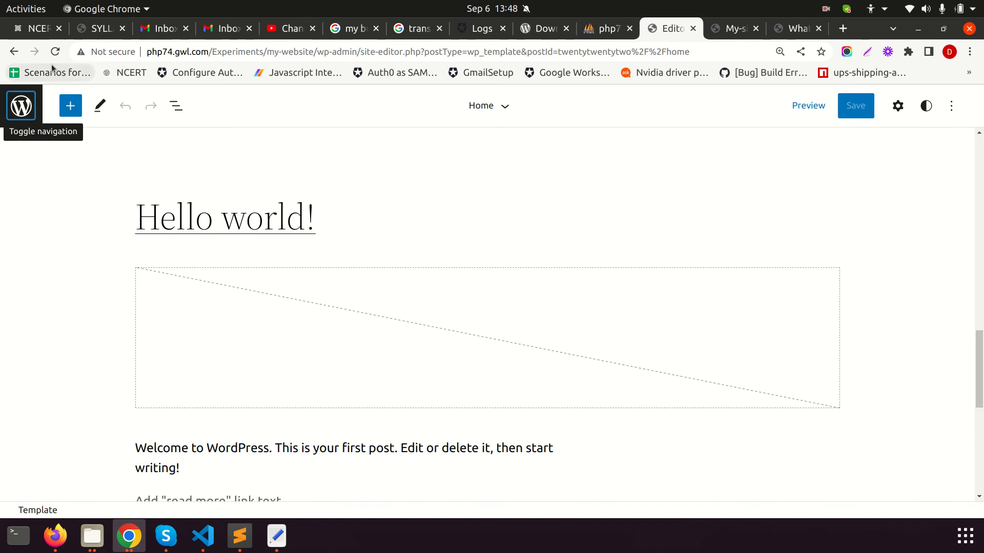
# Return to the installed Themes page and look over the listed themes
pyautogui.click(12, 53)
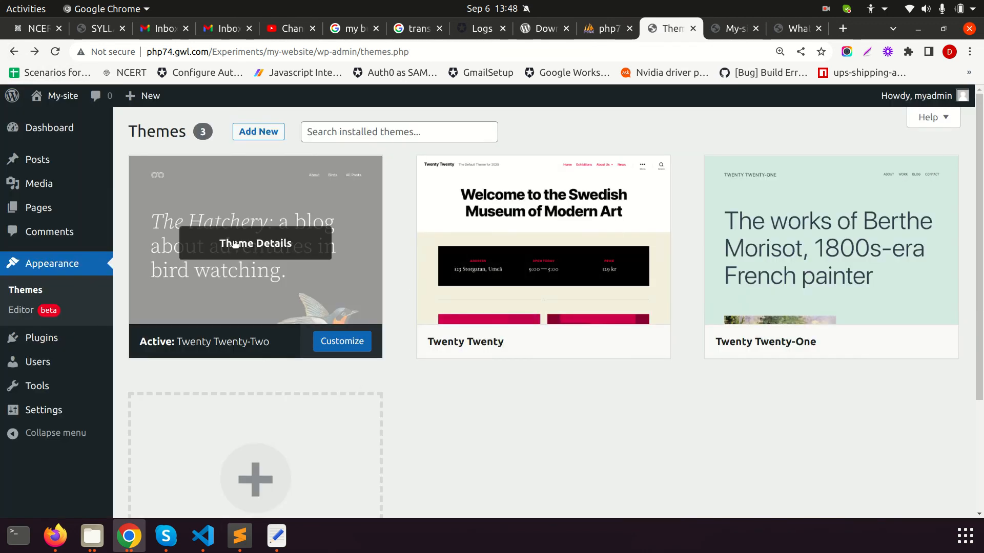
pyautogui.scroll(-3, 826, 210)
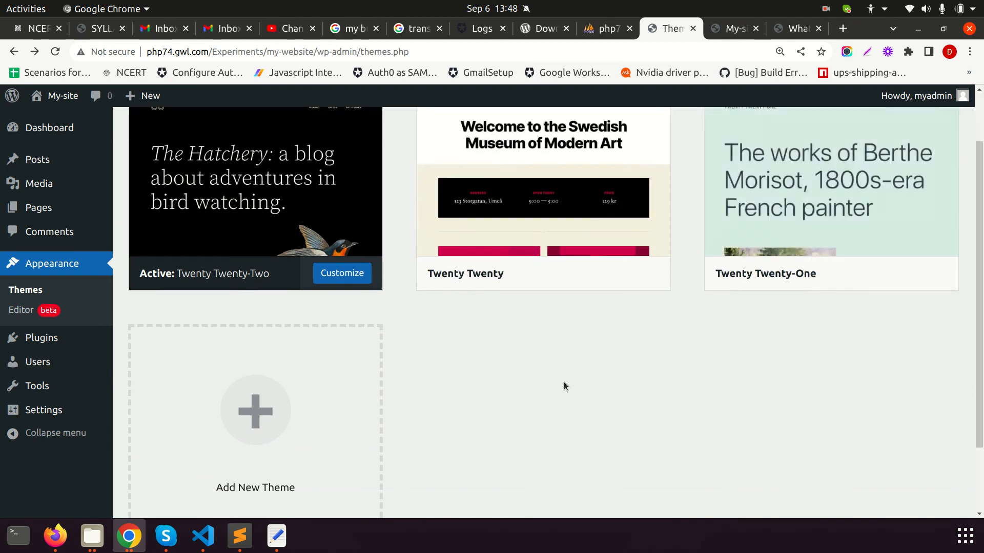
pyautogui.scroll(3, 573, 395)
pyautogui.scroll(-3, 459, 426)
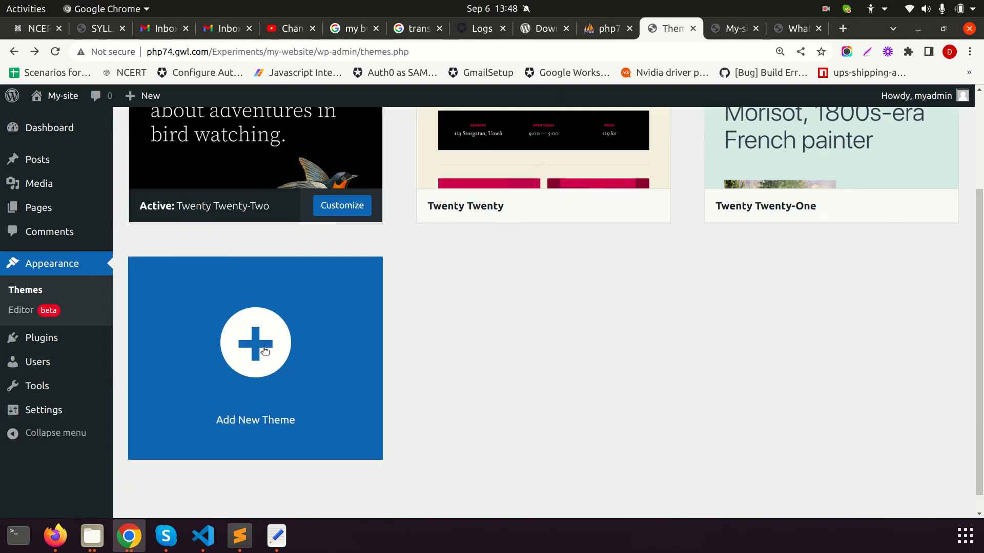
# Browse the popular themes to add (Hello Elementor, Astra, Neve), then return to the installed themes
pyautogui.click(266, 354)
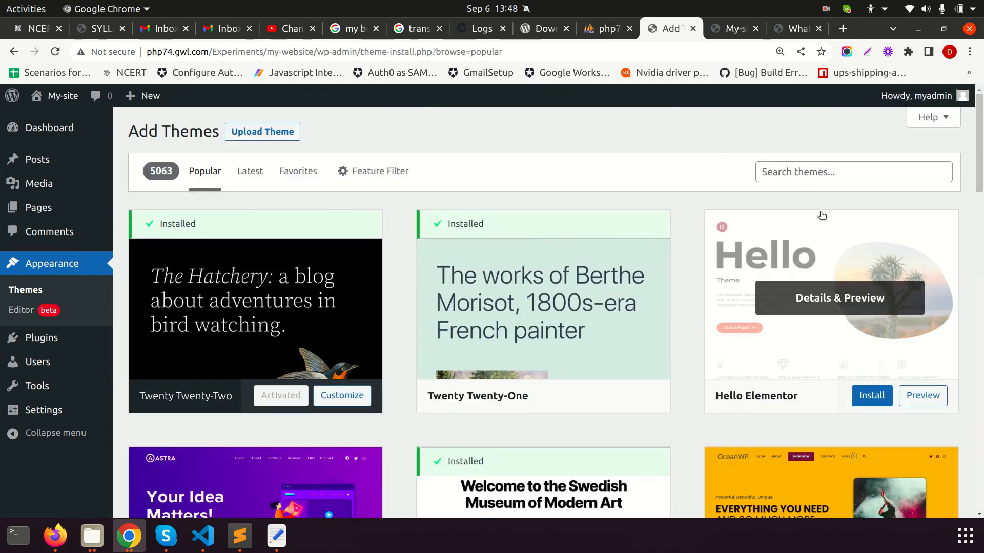
pyautogui.scroll(-2, 614, 326)
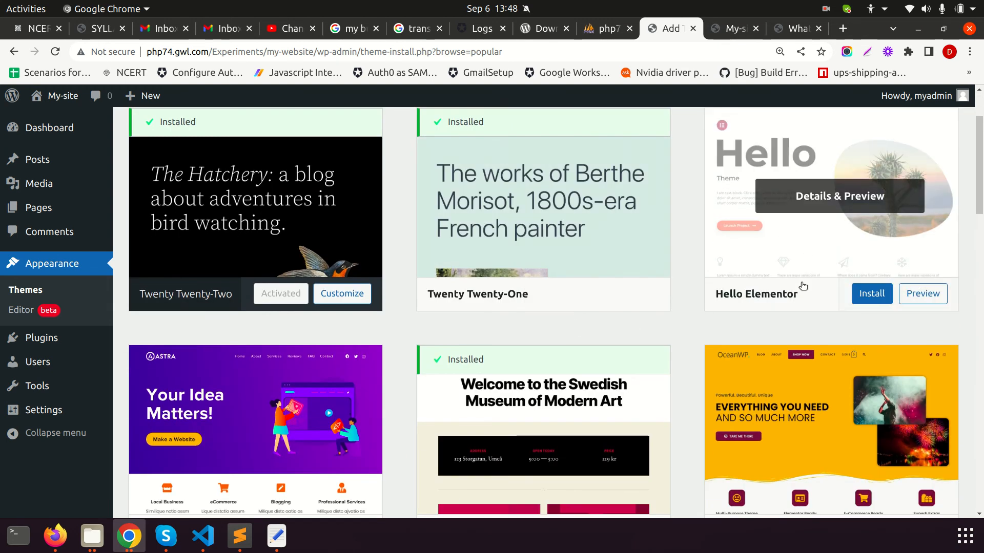
pyautogui.scroll(-7, 402, 402)
pyautogui.scroll(9, 835, 382)
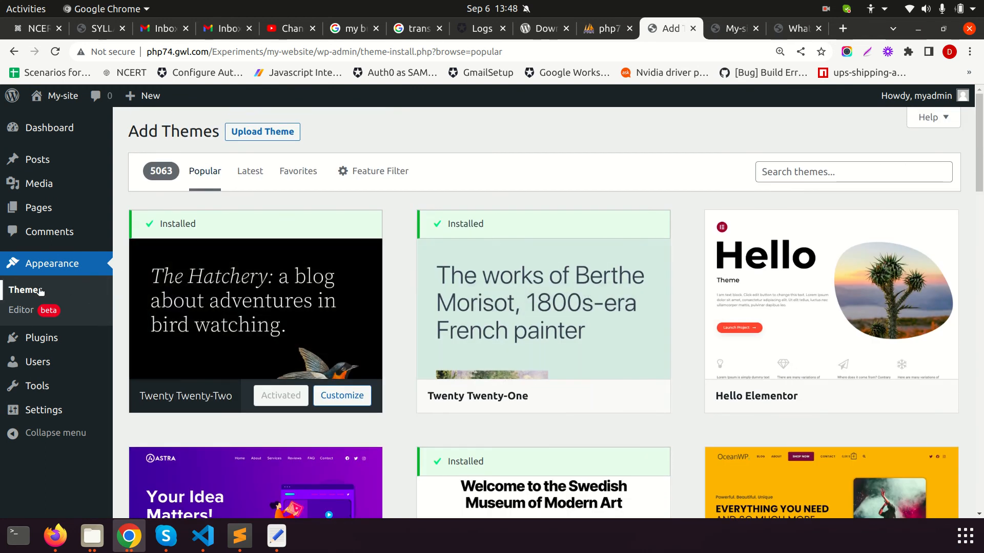
pyautogui.click(41, 290)
# Reopen Twenty Twenty-Two in the site editor and select the dark header template part
pyautogui.click(325, 350)
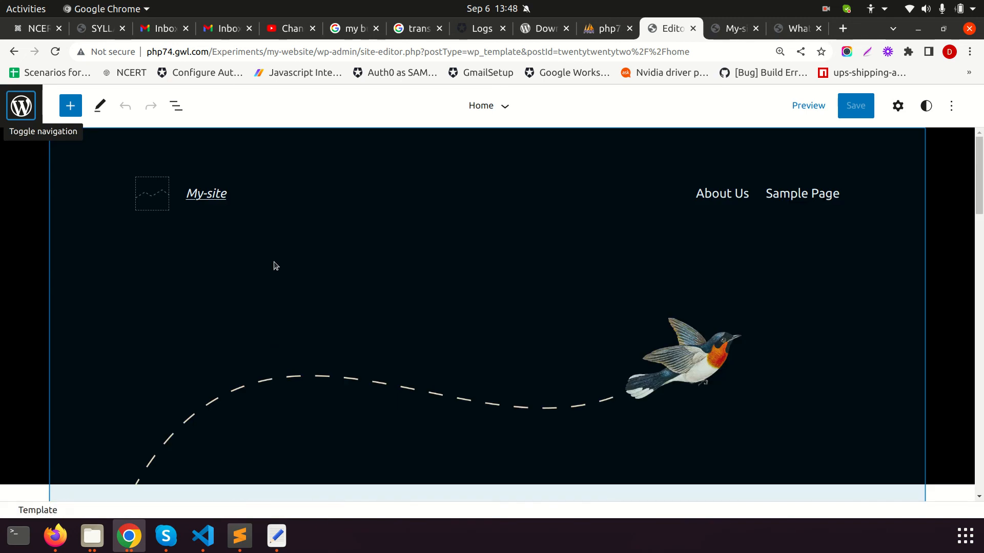
pyautogui.scroll(-3, 202, 281)
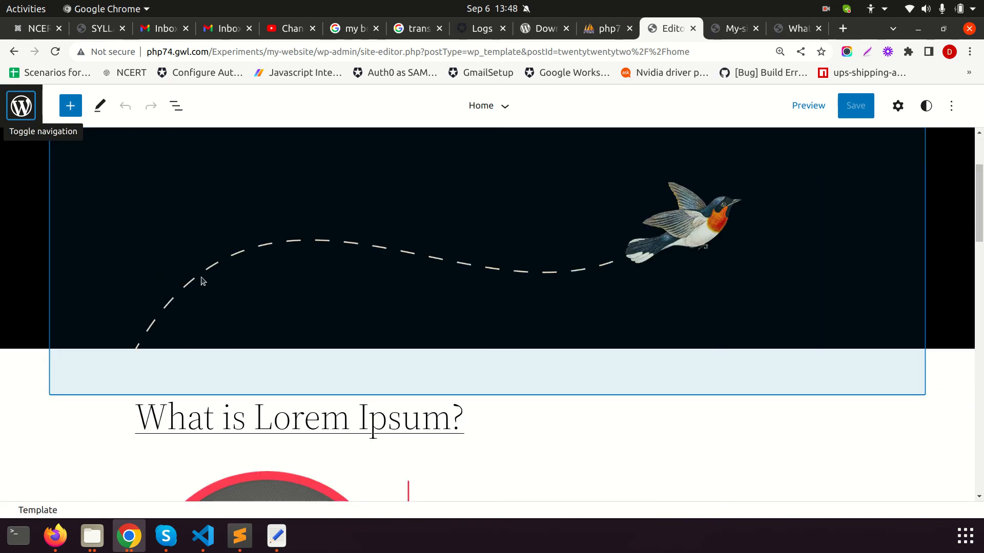
pyautogui.scroll(3, 202, 274)
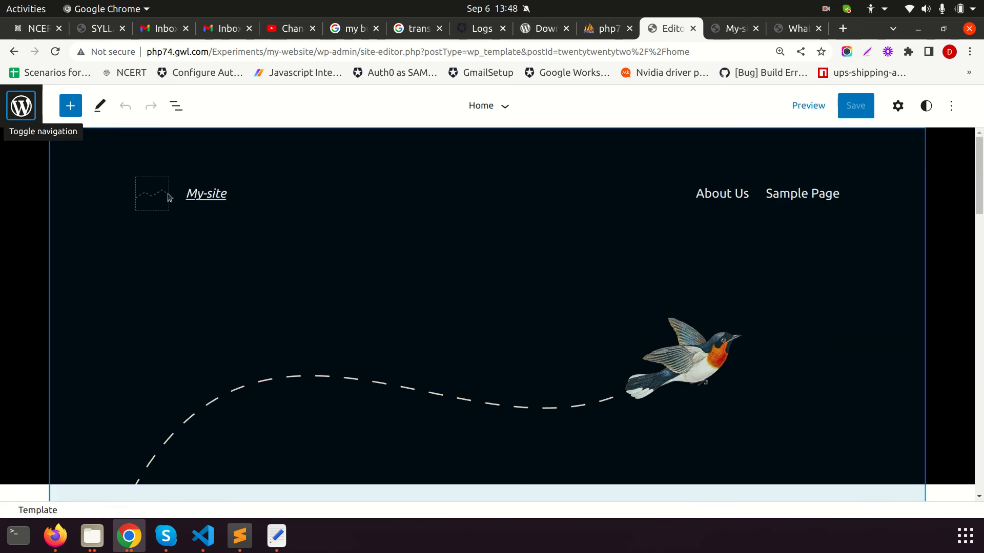
pyautogui.click(155, 198)
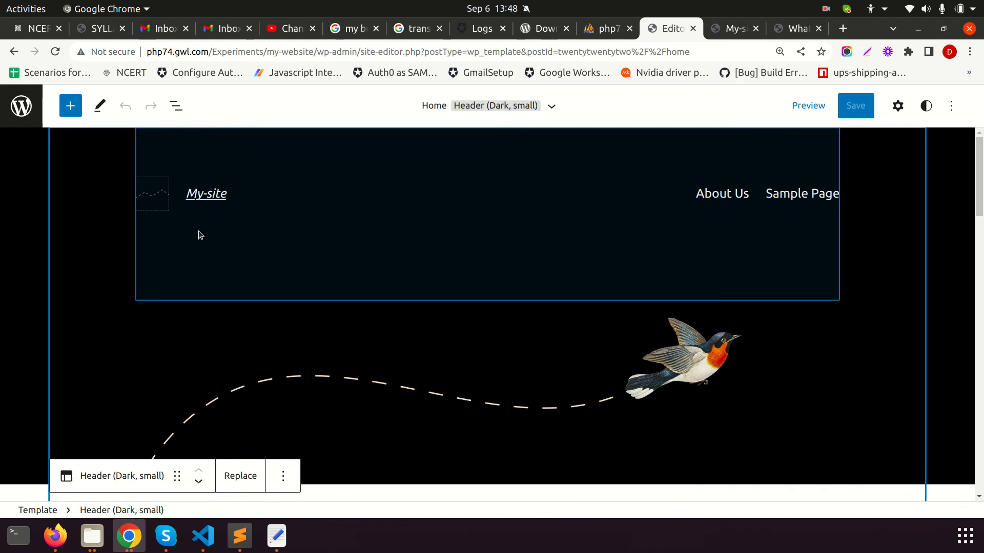
pyautogui.scroll(-2, 109, 362)
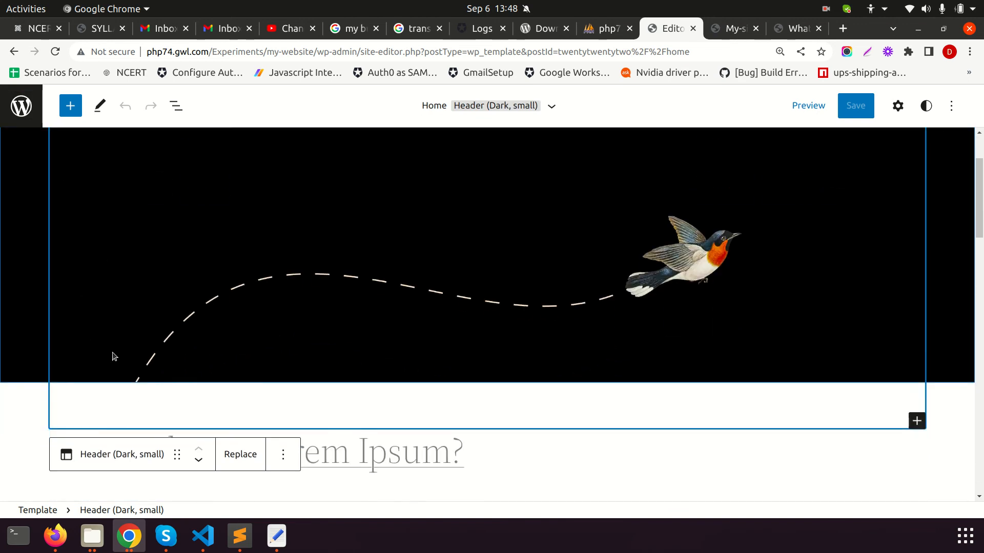
pyautogui.scroll(-2, 113, 353)
pyautogui.scroll(4, 478, 257)
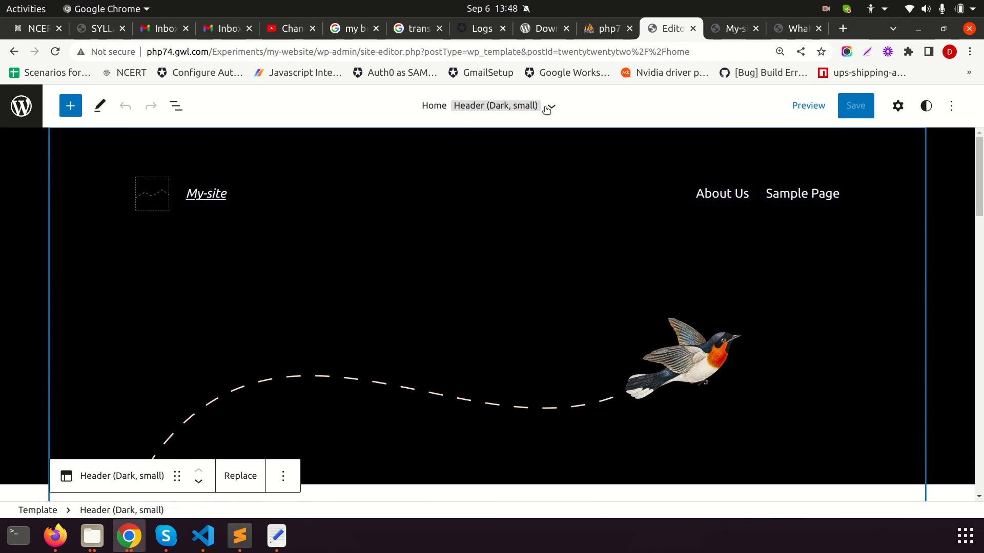
# Jump to the footer area to inspect its My-site title, then jump to the header area
pyautogui.click(541, 107)
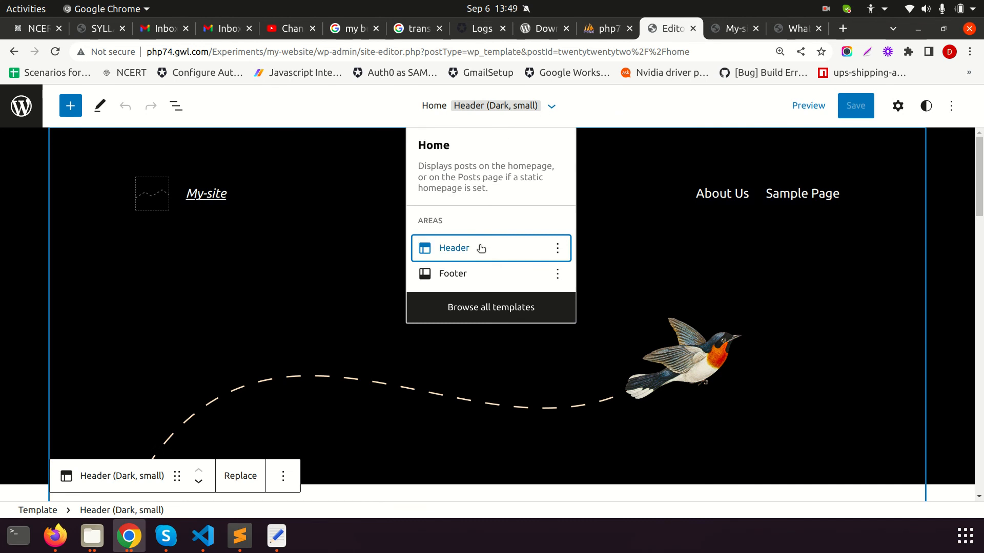
pyautogui.click(470, 272)
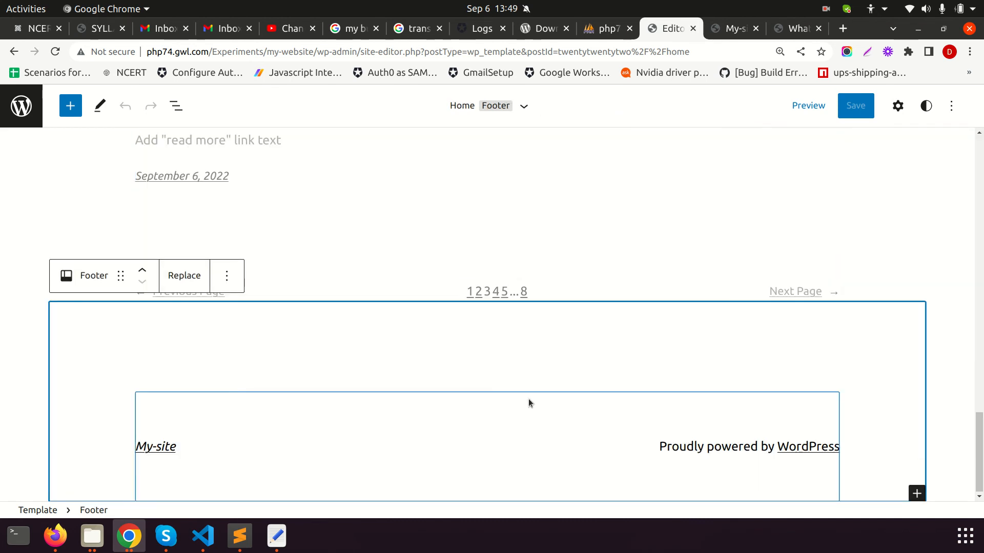
pyautogui.click(155, 446)
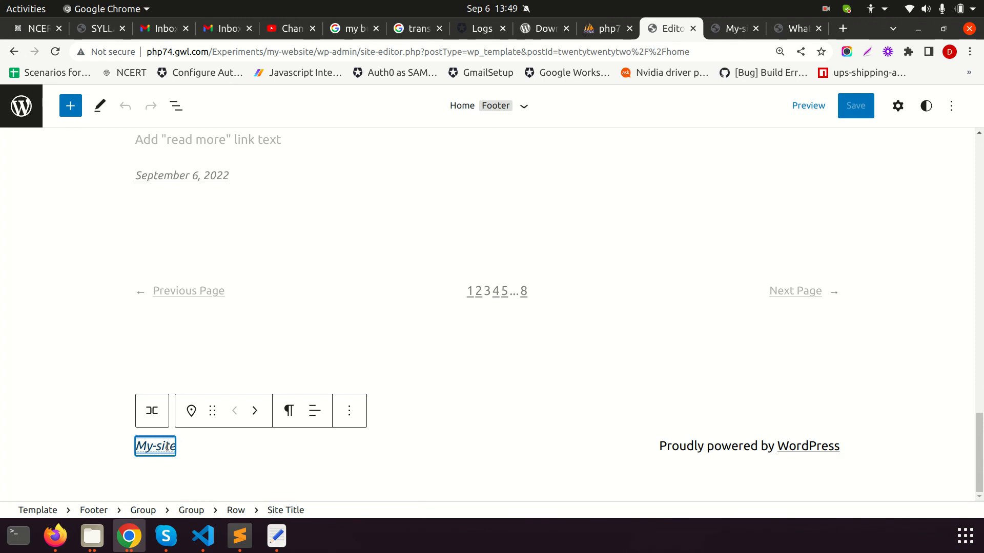
pyautogui.scroll(3, 499, 262)
pyautogui.click(524, 106)
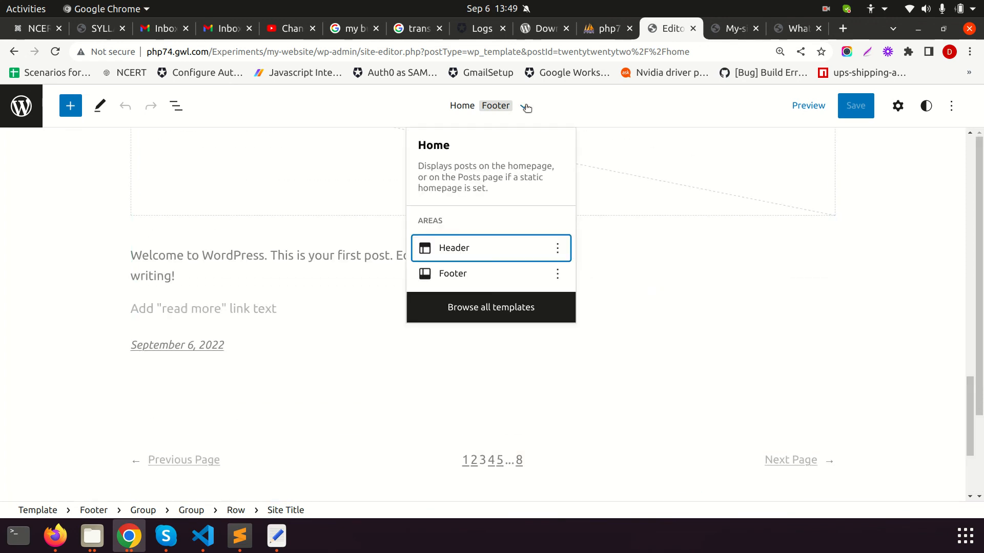
pyautogui.click(478, 273)
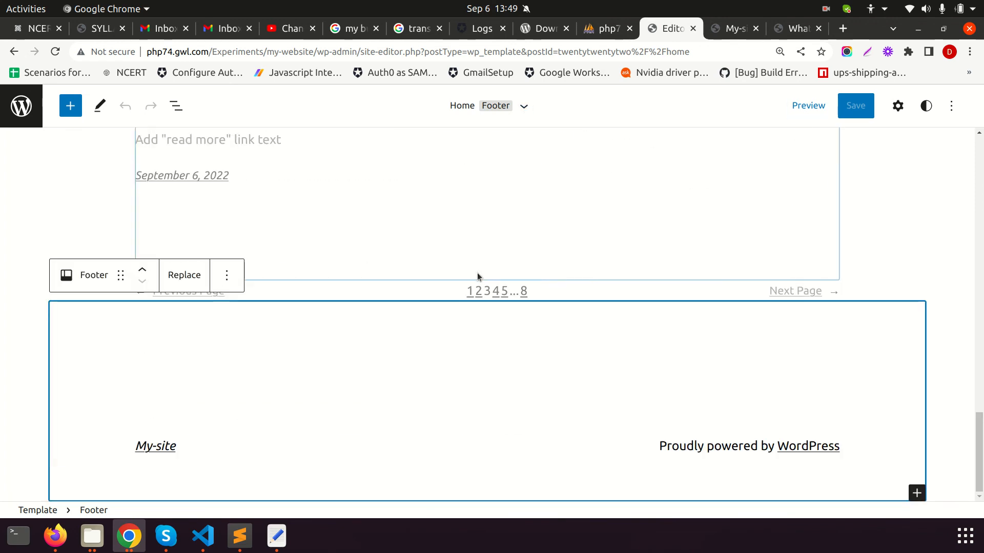
pyautogui.click(523, 106)
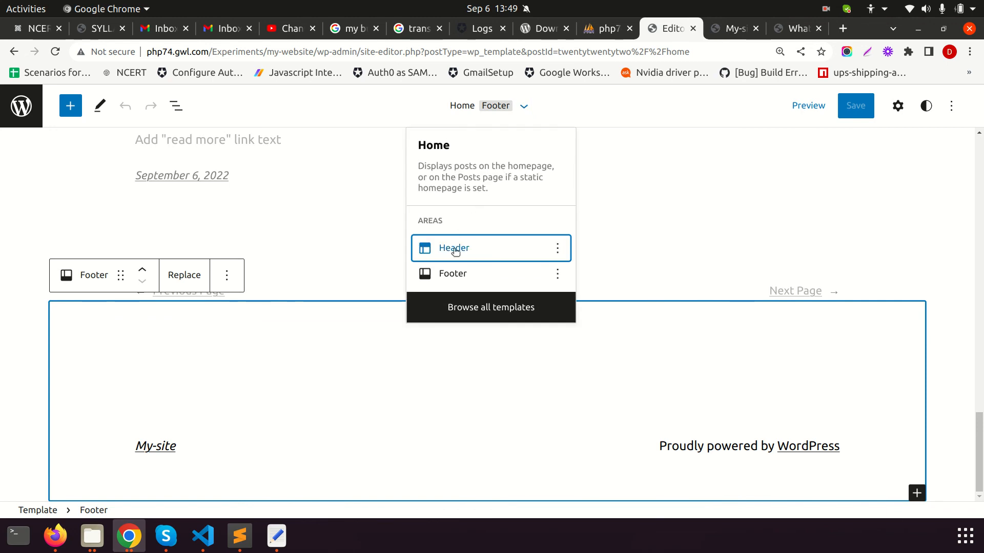
pyautogui.click(454, 248)
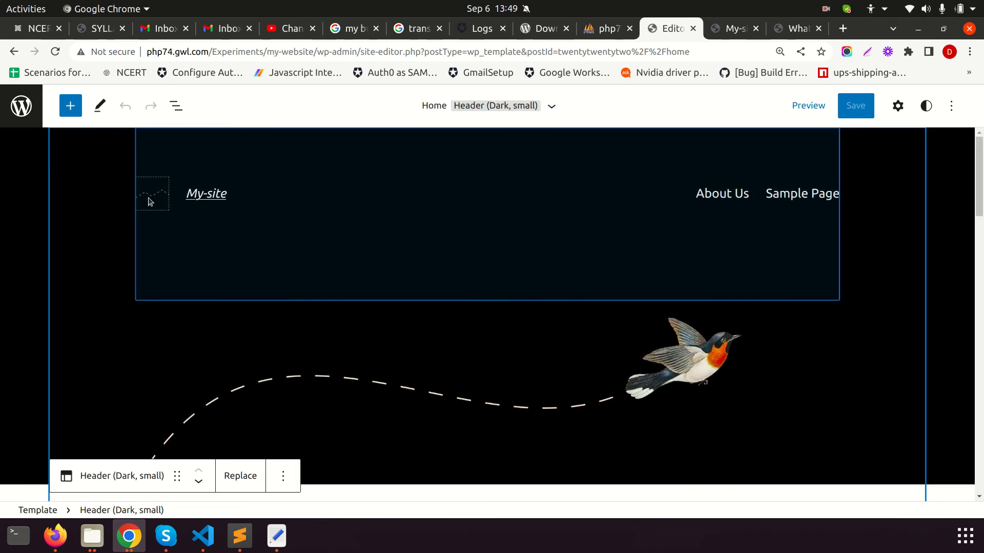
# Make the circular EP image from the Media Library the header's site logo beside My-site
pyautogui.click(150, 201)
pyautogui.click(150, 201)
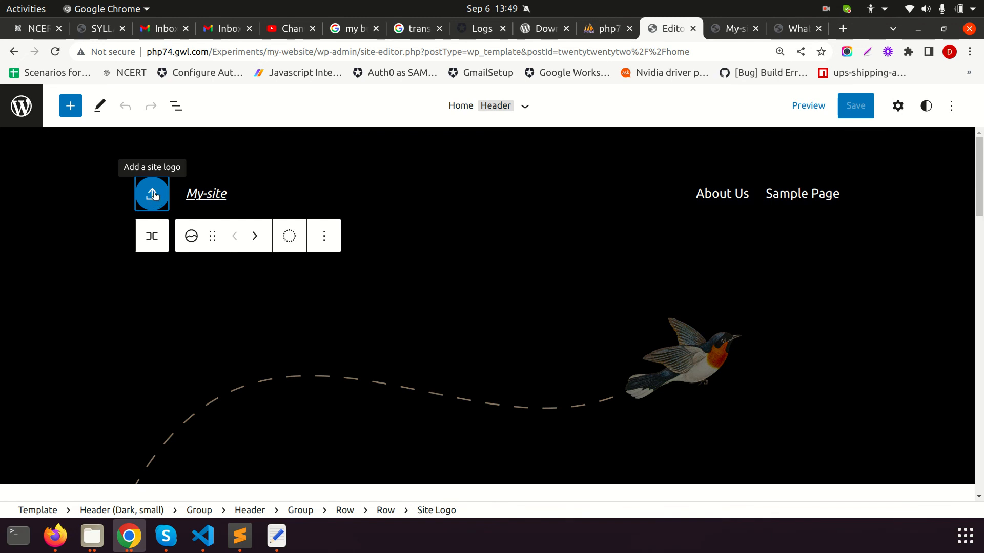
pyautogui.click(152, 194)
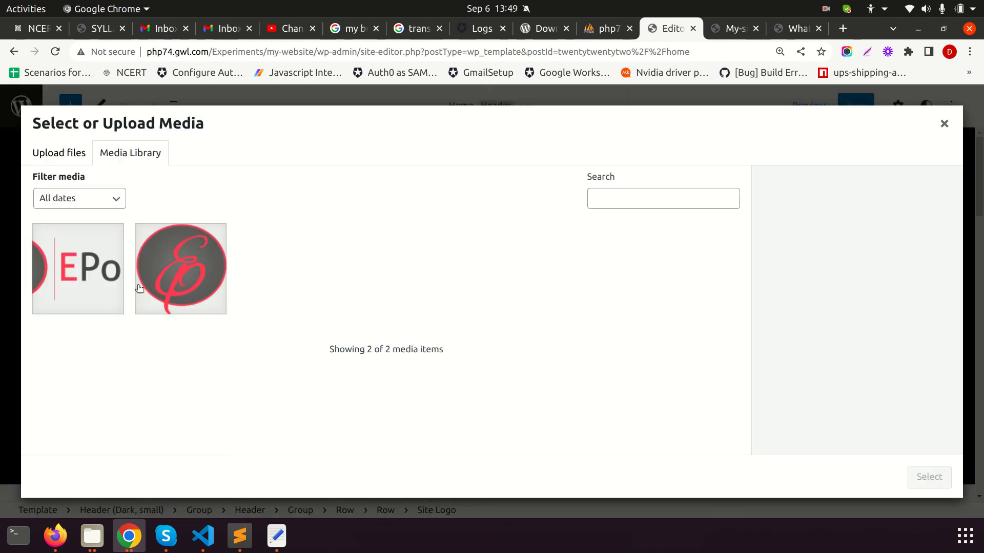
pyautogui.click(177, 280)
pyautogui.click(912, 477)
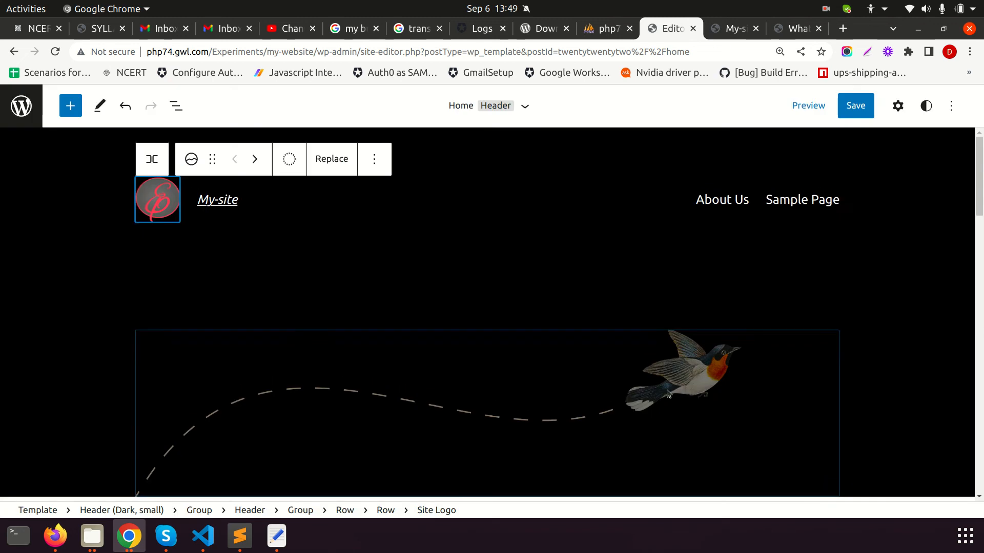
pyautogui.click(226, 200)
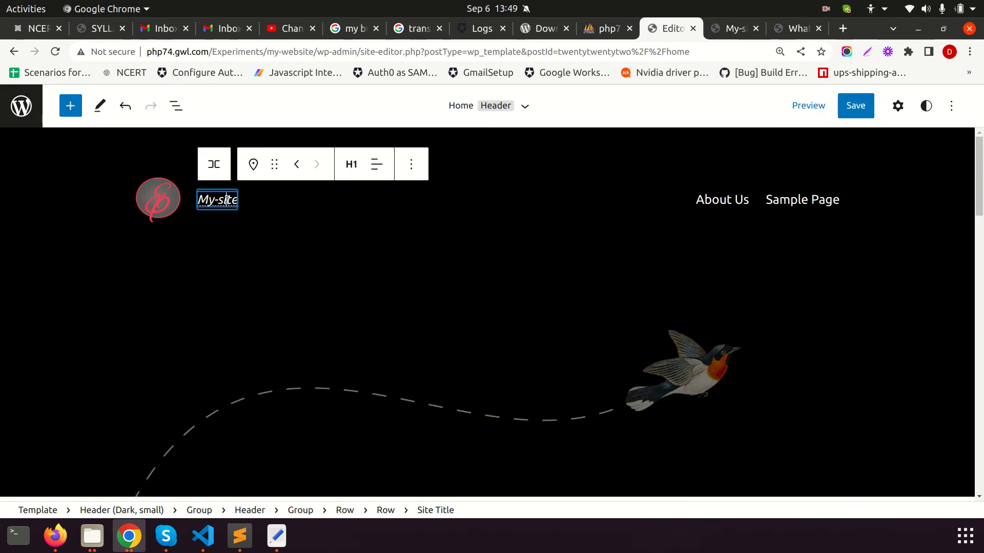
# Retype the header's site title from 'My-site' to 'My Website'
pyautogui.doubleClick(221, 201)
pyautogui.click(213, 201)
pyautogui.tripleClick(216, 204)
pyautogui.write('My Web')
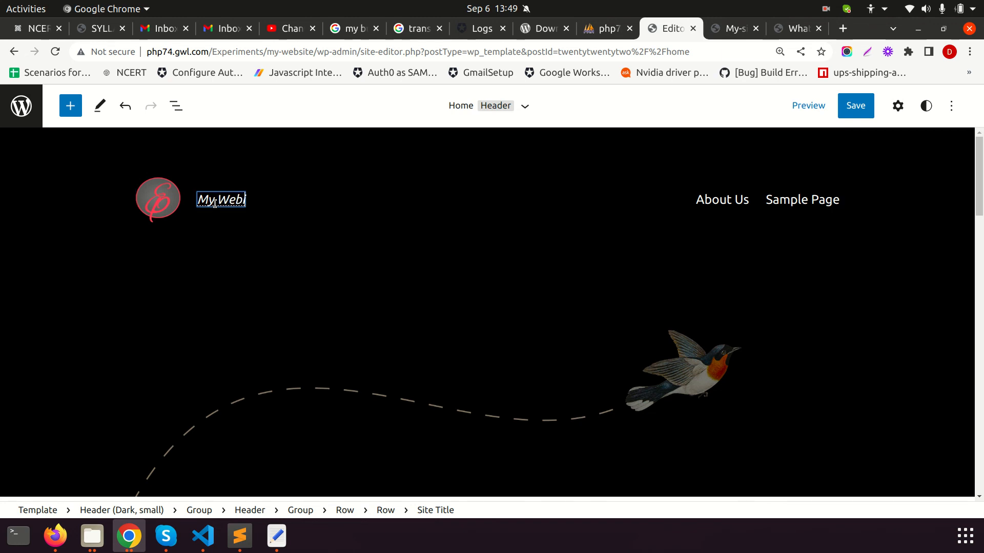
pyautogui.write('site')
pyautogui.click(293, 228)
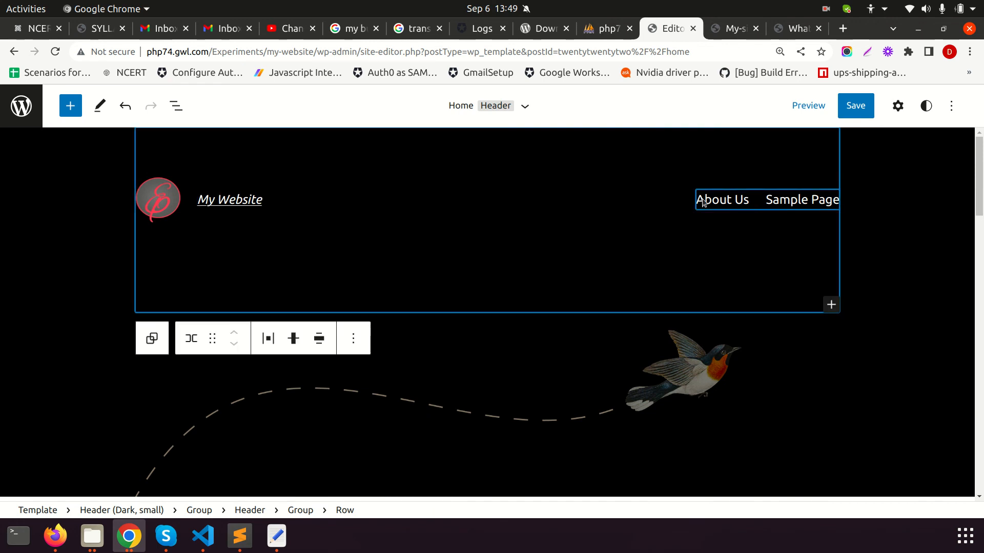
pyautogui.doubleClick(724, 199)
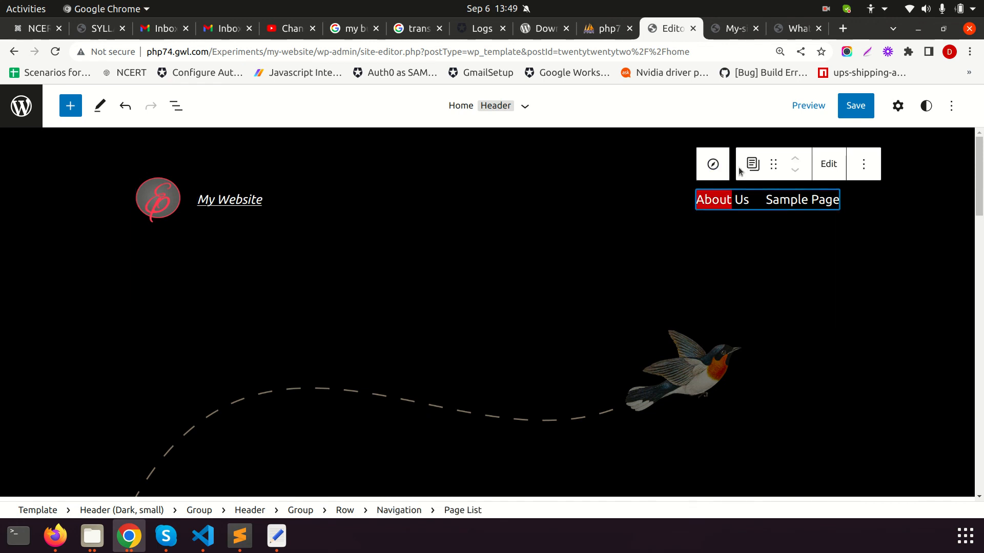
pyautogui.click(827, 164)
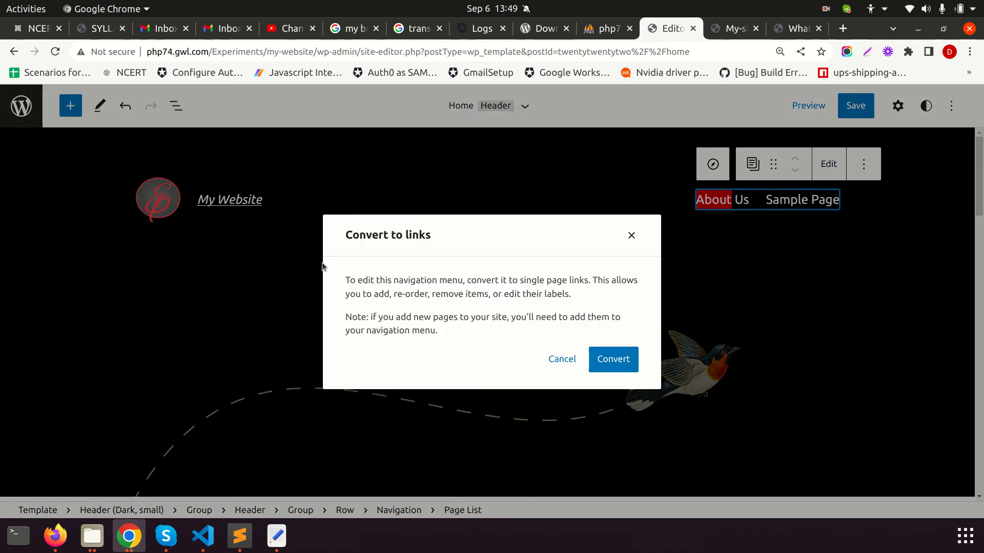
pyautogui.click(632, 236)
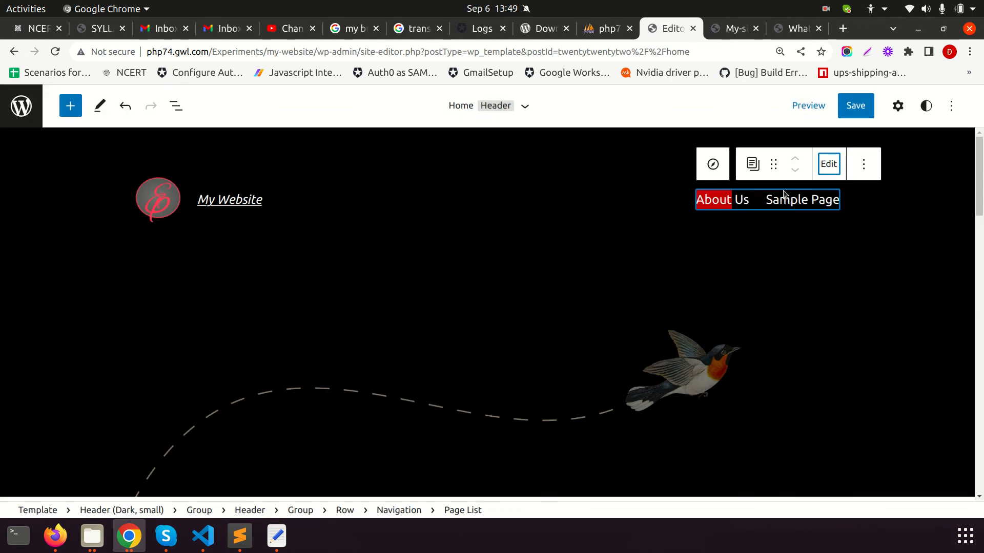
pyautogui.click(867, 162)
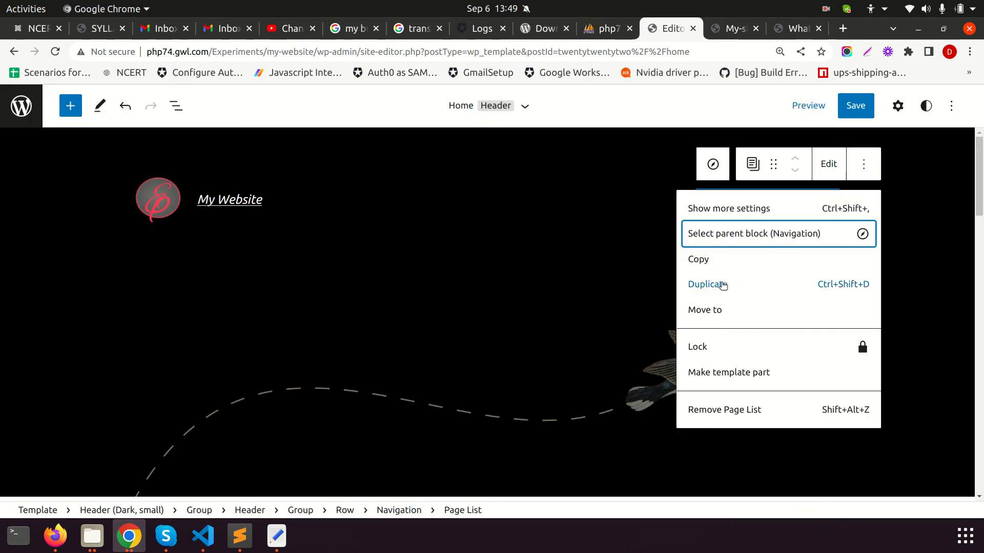
pyautogui.click(713, 164)
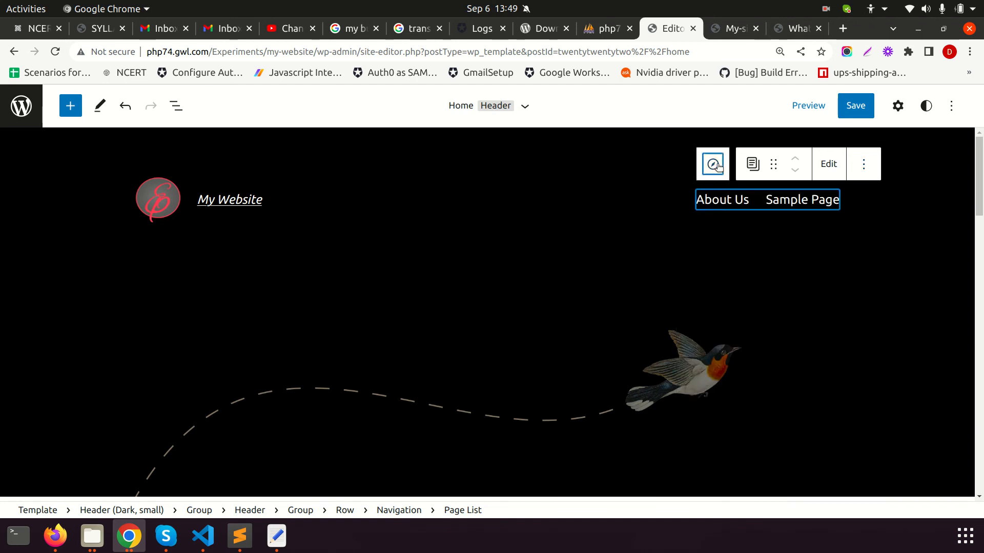
pyautogui.click(715, 167)
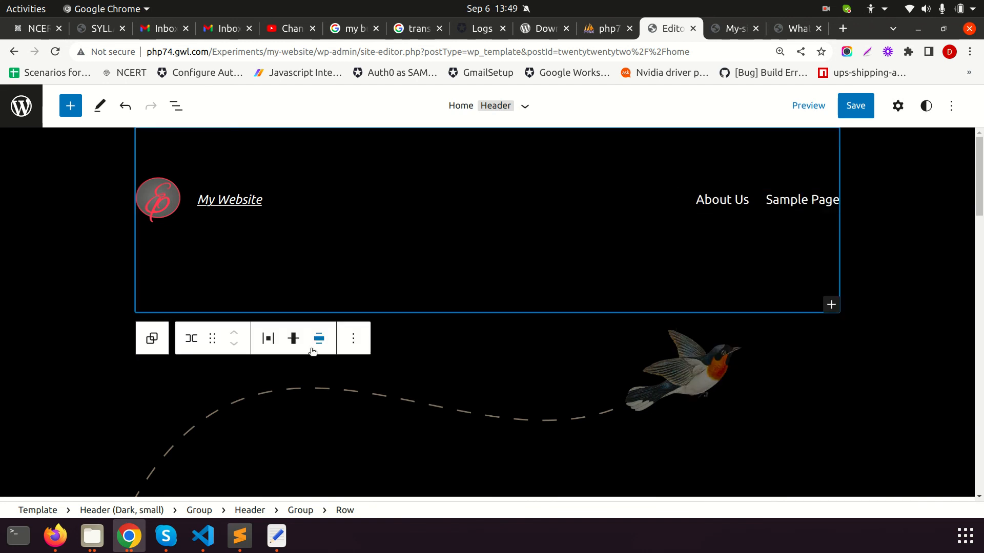
pyautogui.click(380, 221)
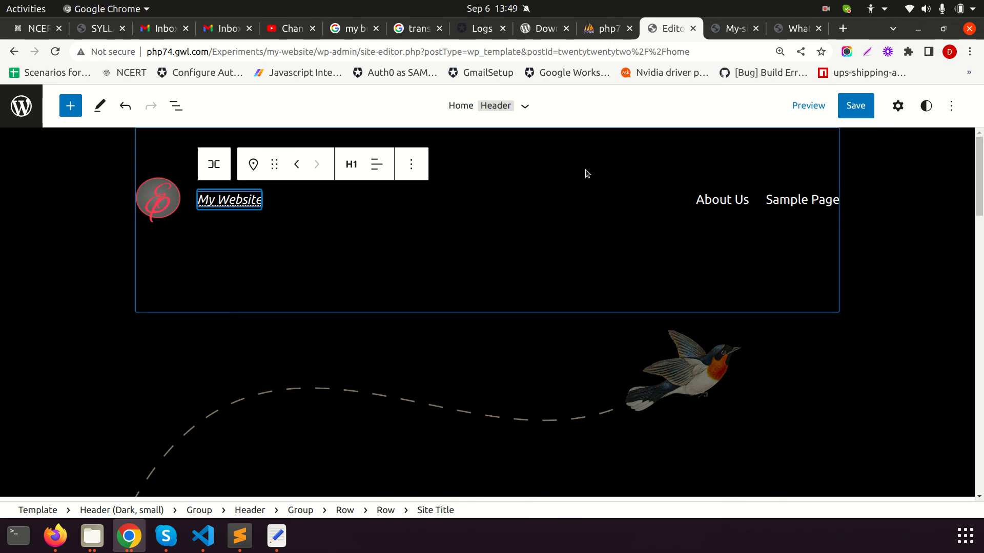
pyautogui.click(521, 257)
pyautogui.scroll(-1, 521, 287)
pyautogui.click(520, 296)
pyautogui.scroll(-3, 481, 287)
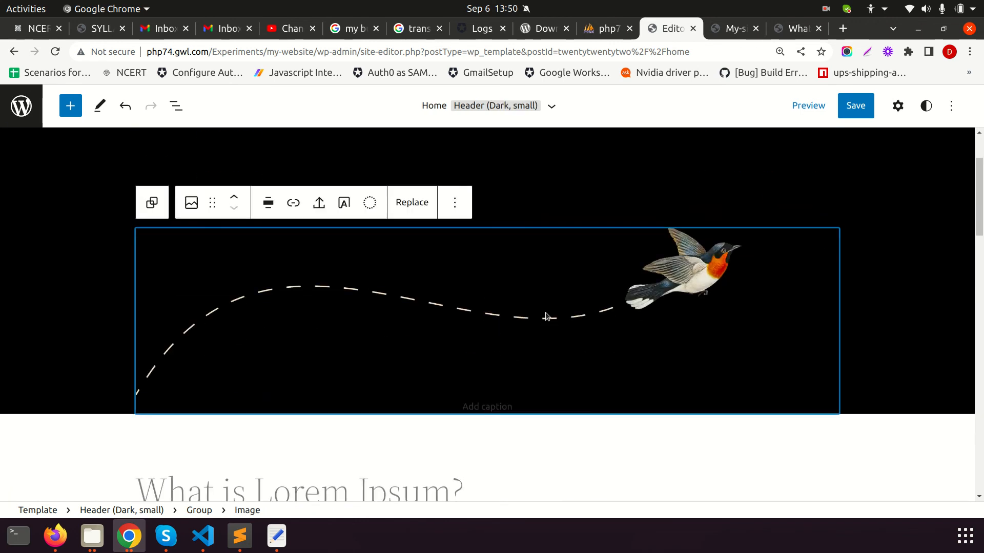
# Transform the bird image into a gallery holding the round EP logo and EPortal banner images
pyautogui.click(191, 202)
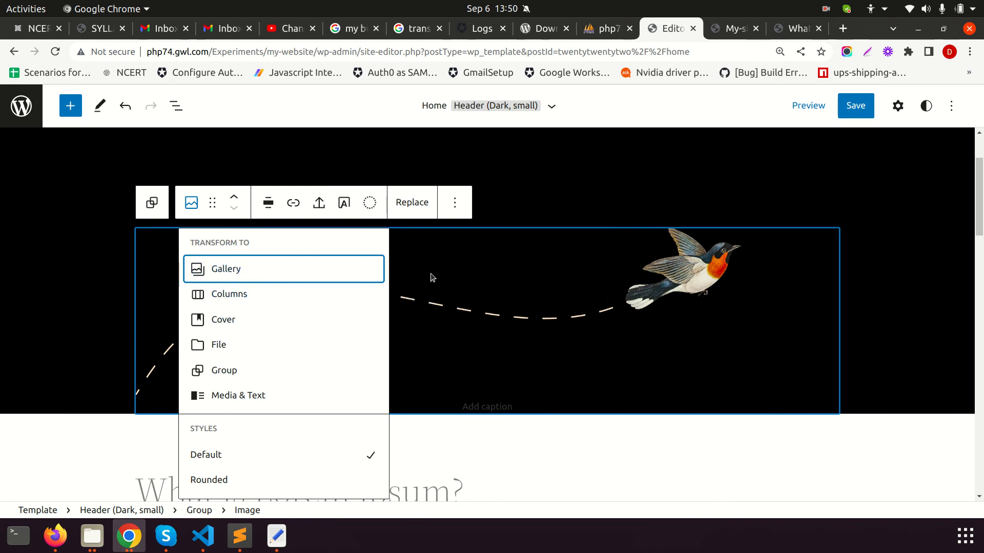
pyautogui.click(258, 269)
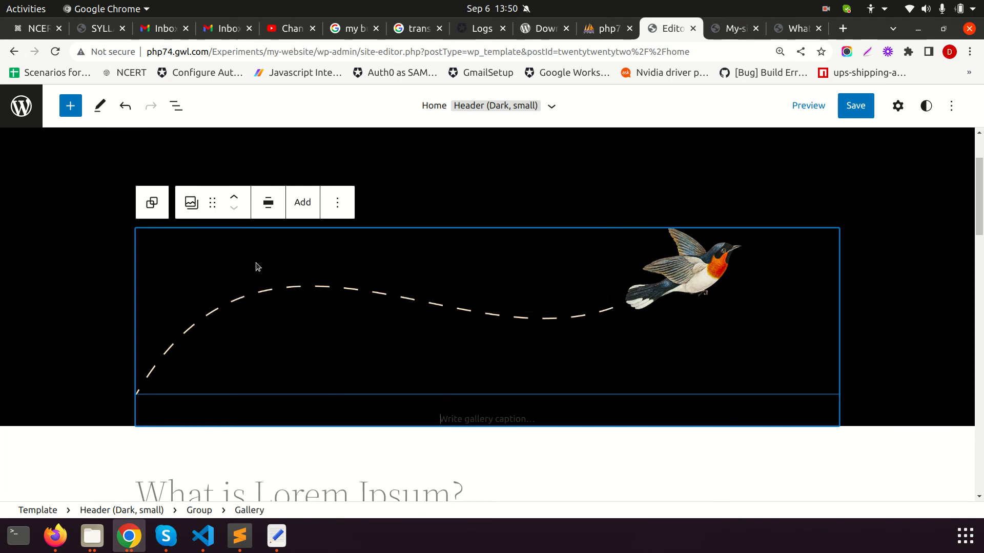
pyautogui.click(191, 202)
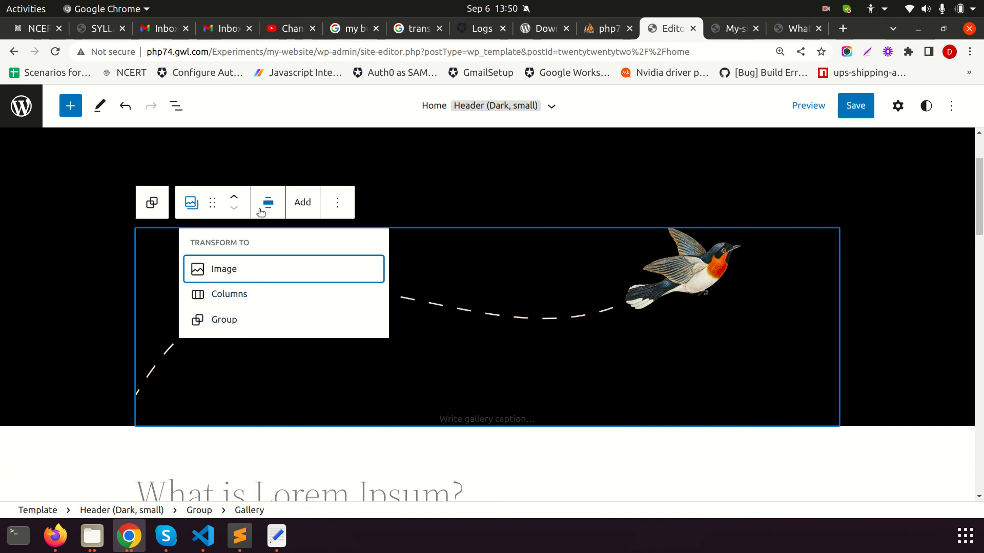
pyautogui.click(302, 203)
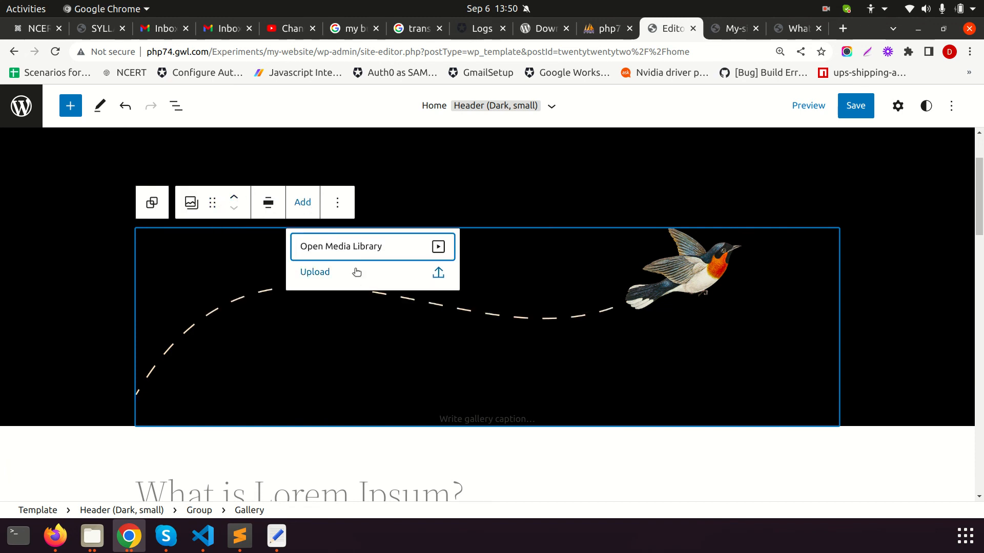
pyautogui.click(359, 251)
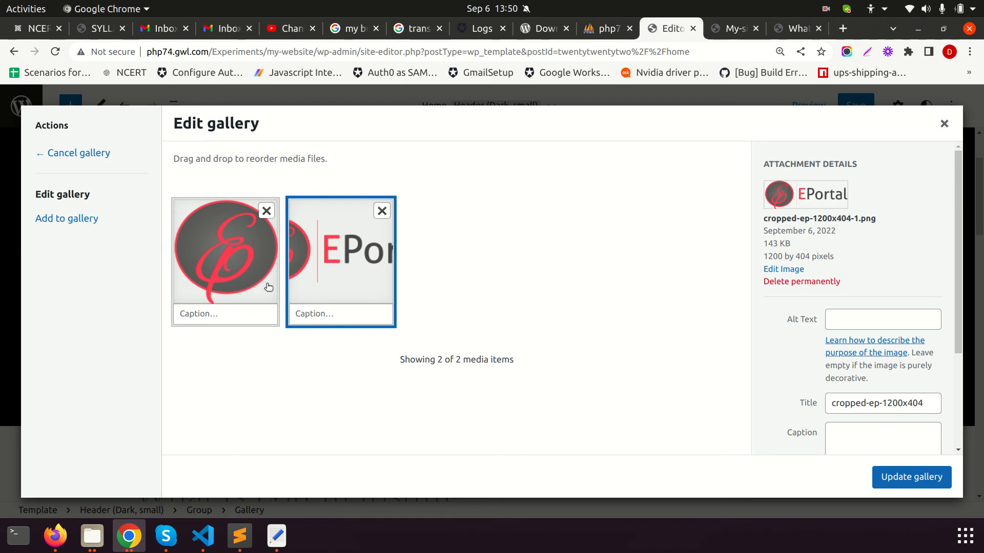
pyautogui.click(236, 276)
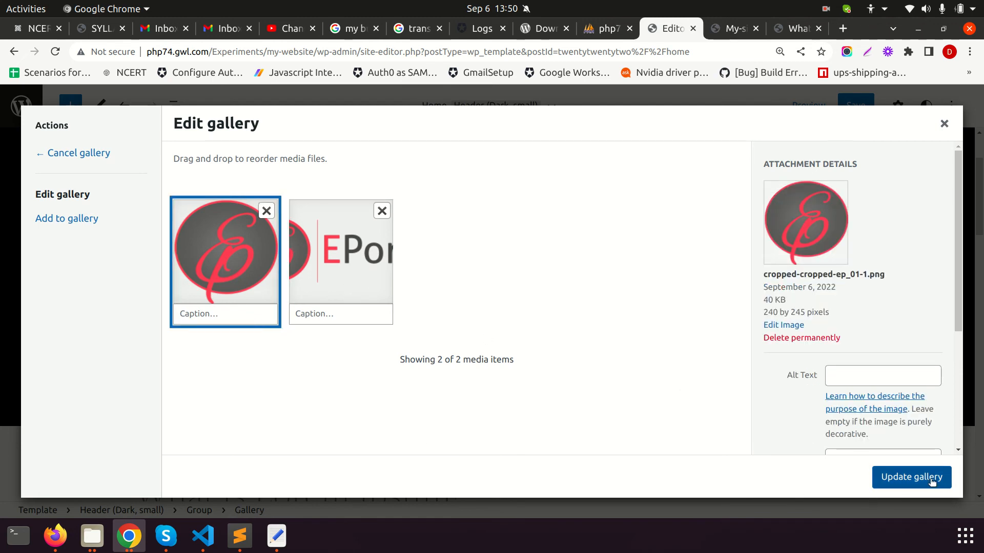
pyautogui.click(922, 479)
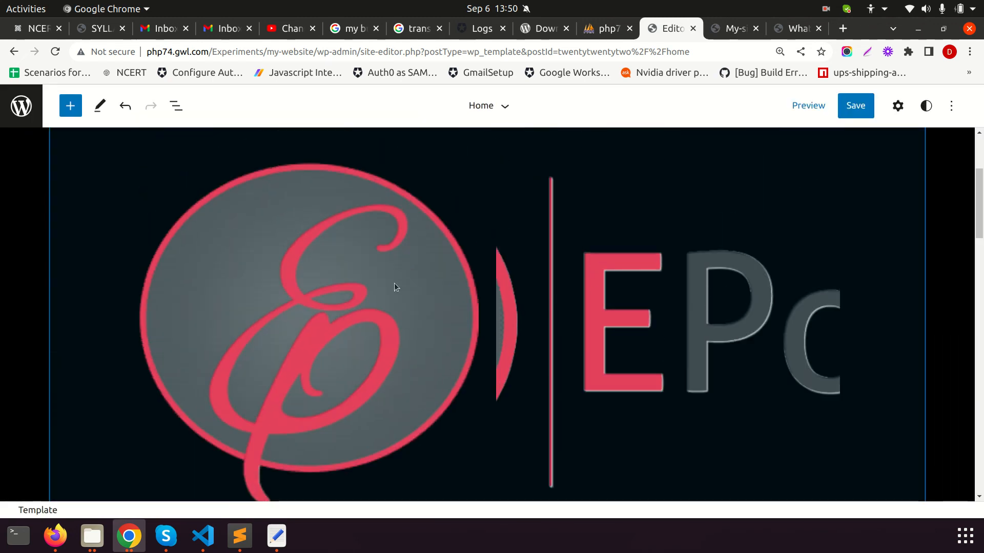
# Inspect the gallery's EPortal and circle logo images, then navigate back, triggering the unsaved-changes warning
pyautogui.click(595, 331)
pyautogui.click(572, 294)
pyautogui.scroll(5, 651, 266)
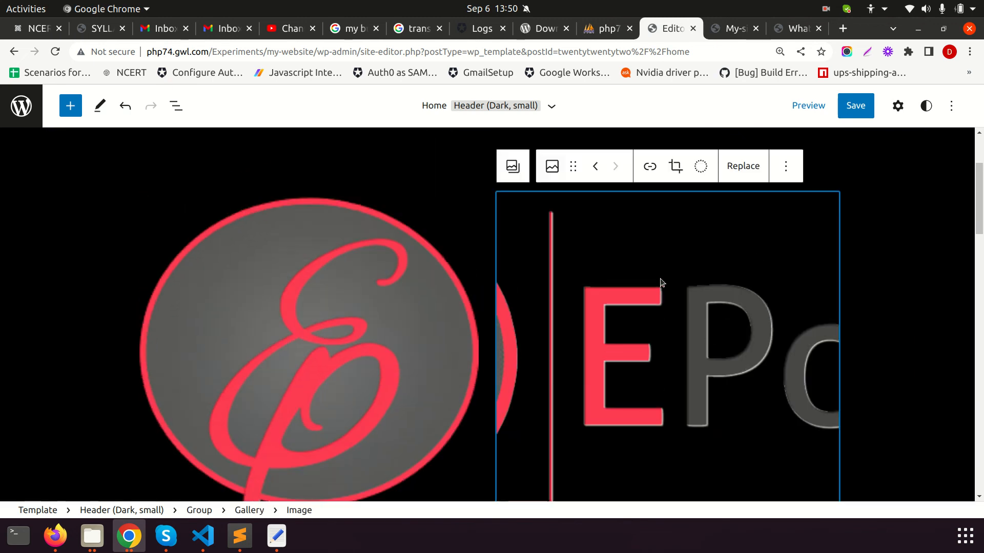
pyautogui.click(293, 357)
pyautogui.click(485, 404)
pyautogui.scroll(-5, 485, 404)
pyautogui.click(735, 339)
pyautogui.scroll(-3, 735, 339)
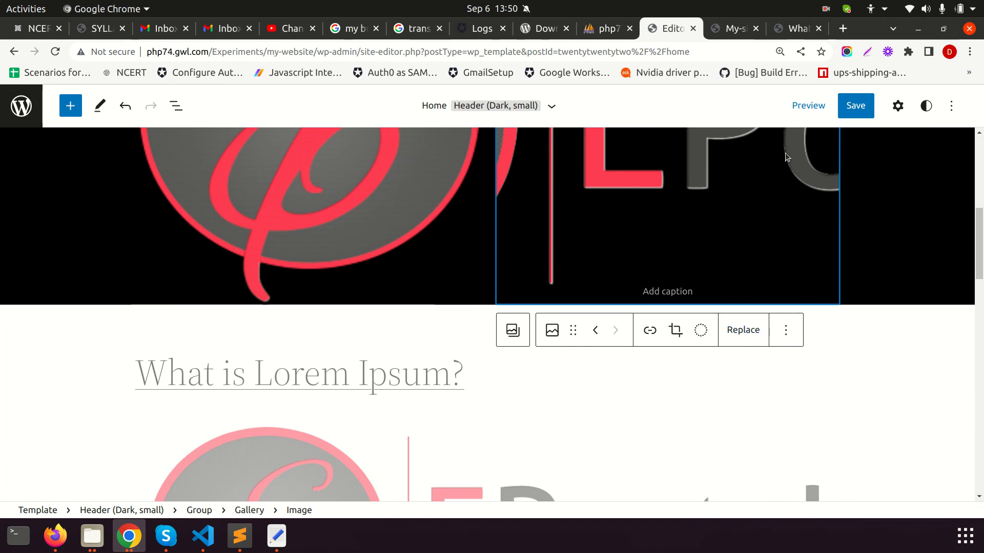
pyautogui.click(14, 51)
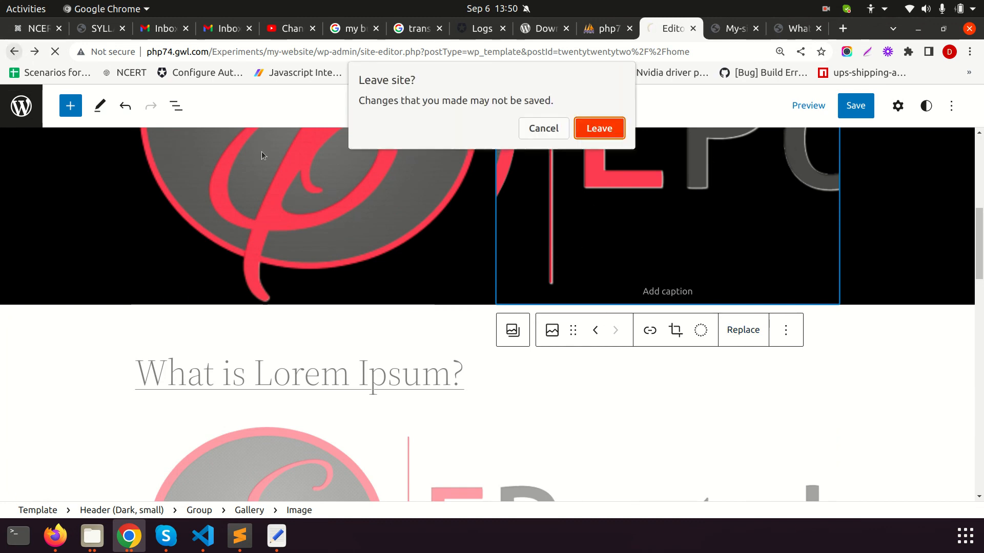
# Discard the gallery changes, reopen the site editor, and set the EP circle image as site logo
pyautogui.click(582, 133)
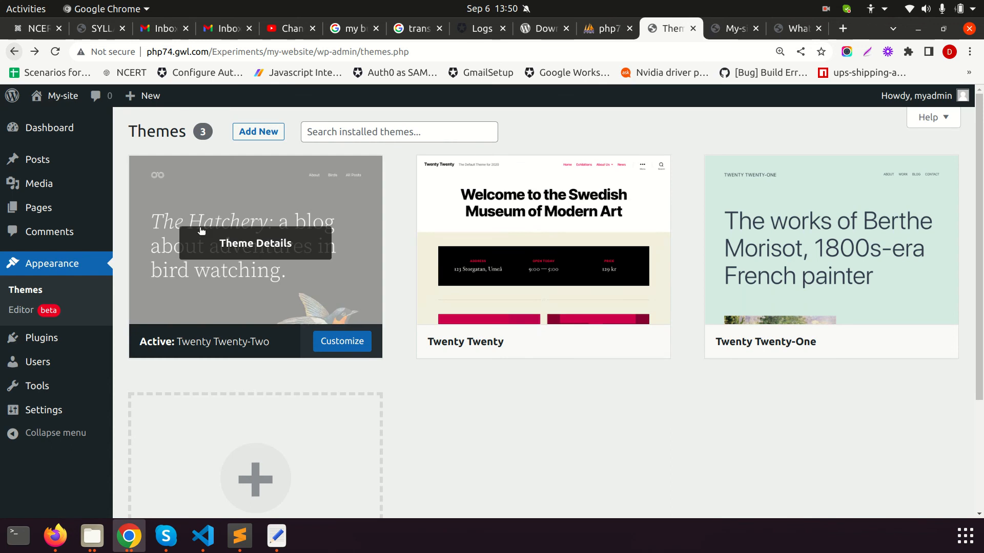
pyautogui.click(341, 341)
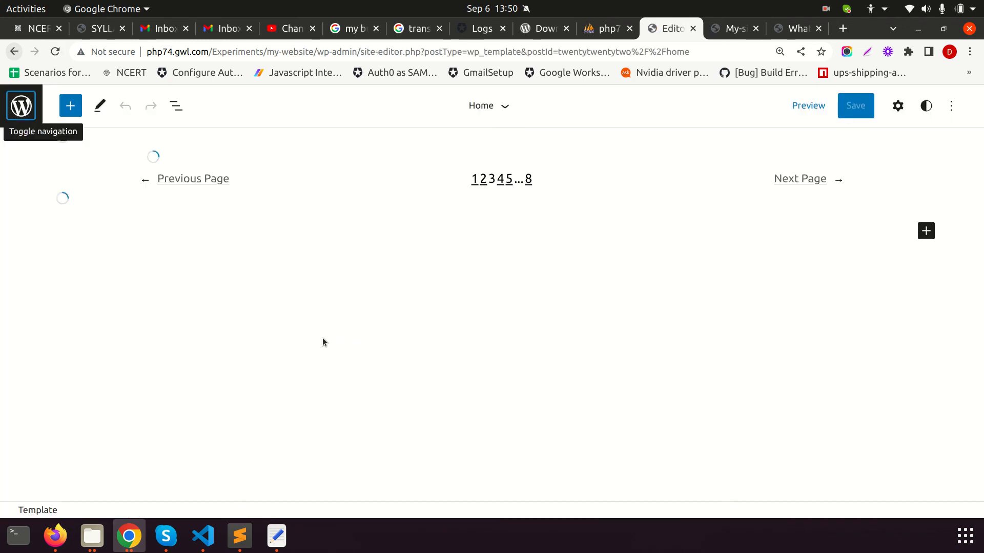
pyautogui.click(157, 198)
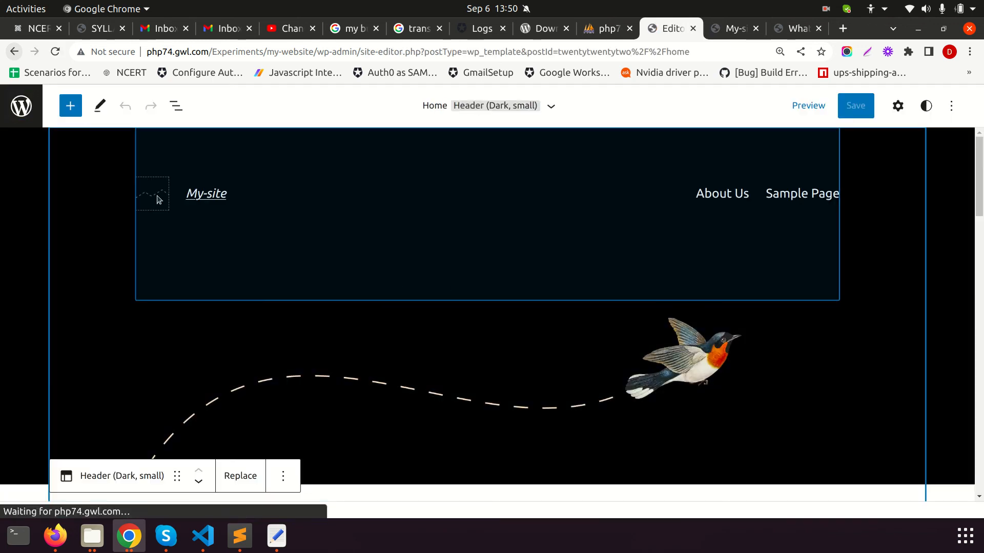
pyautogui.click(149, 195)
pyautogui.click(153, 196)
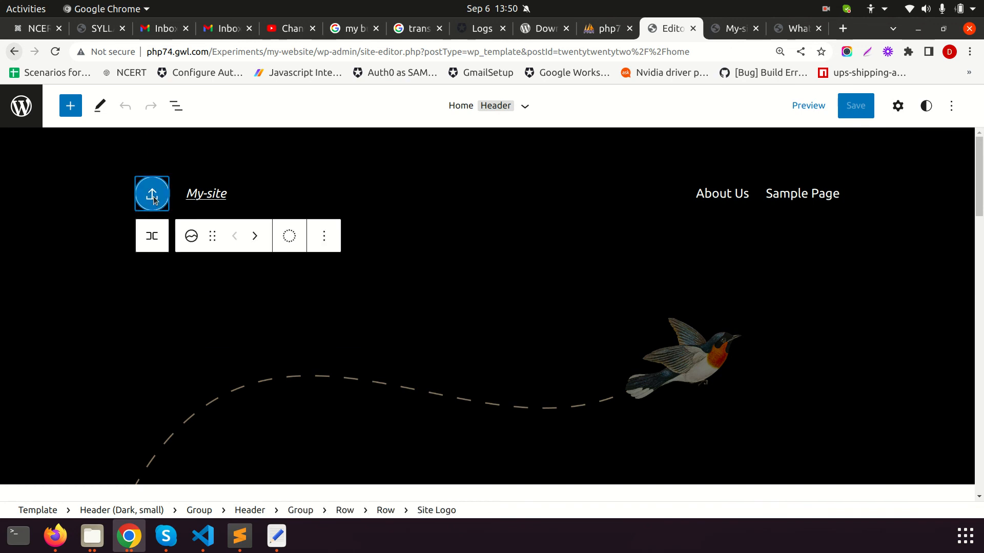
pyautogui.click(153, 196)
pyautogui.click(165, 288)
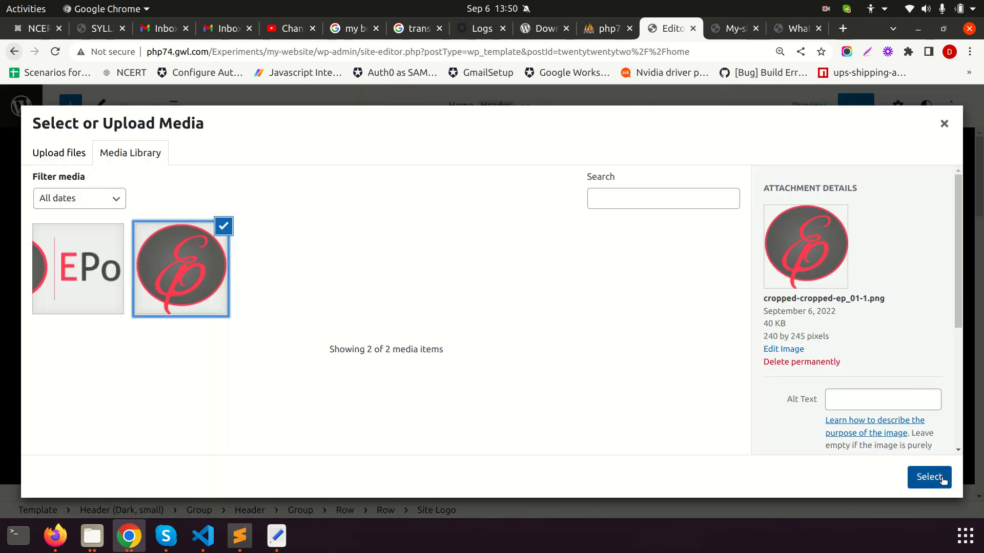
pyautogui.click(929, 477)
# Change the site title to 'My-Website' and save the logo, title and header changes
pyautogui.doubleClick(227, 201)
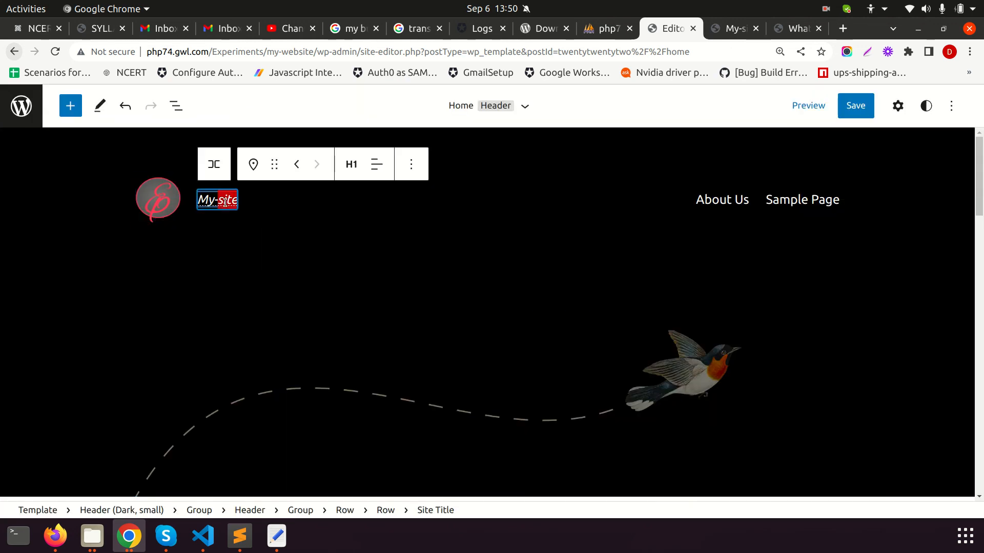
pyautogui.write('Wb')
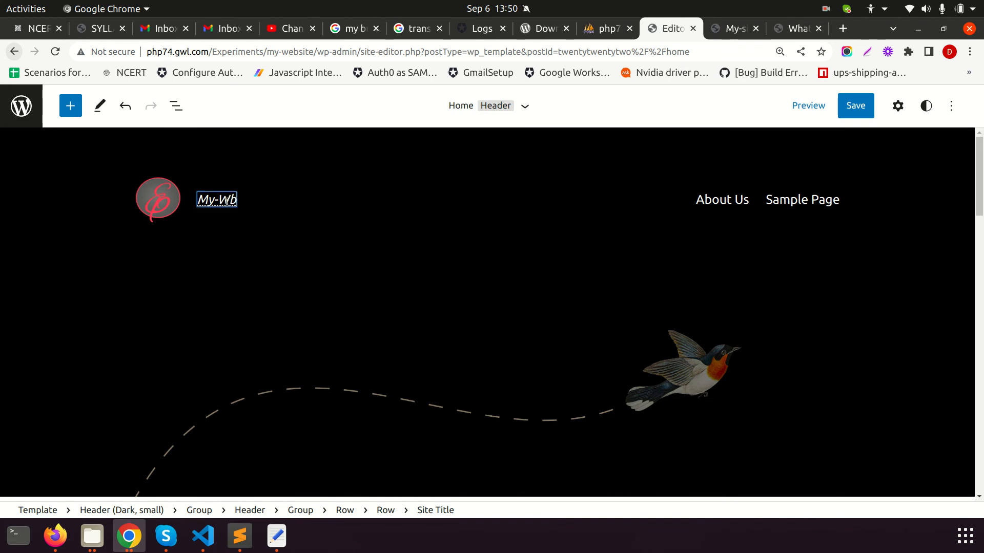
pyautogui.click(280, 191)
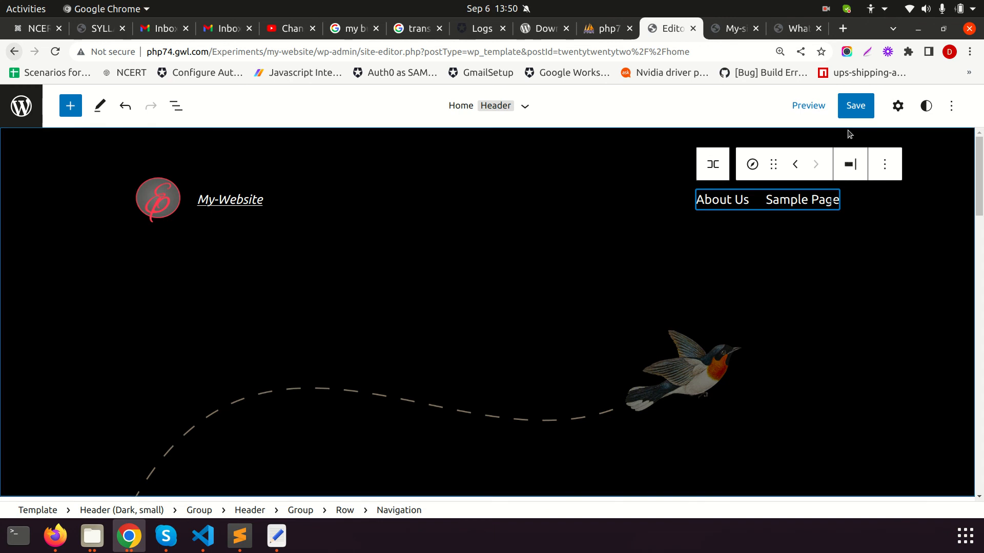
pyautogui.click(855, 106)
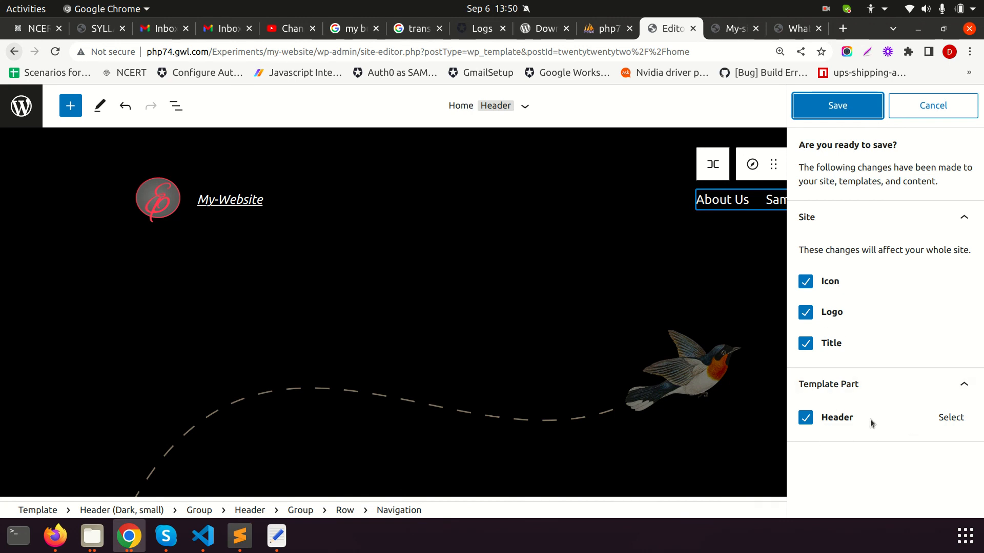
pyautogui.click(846, 108)
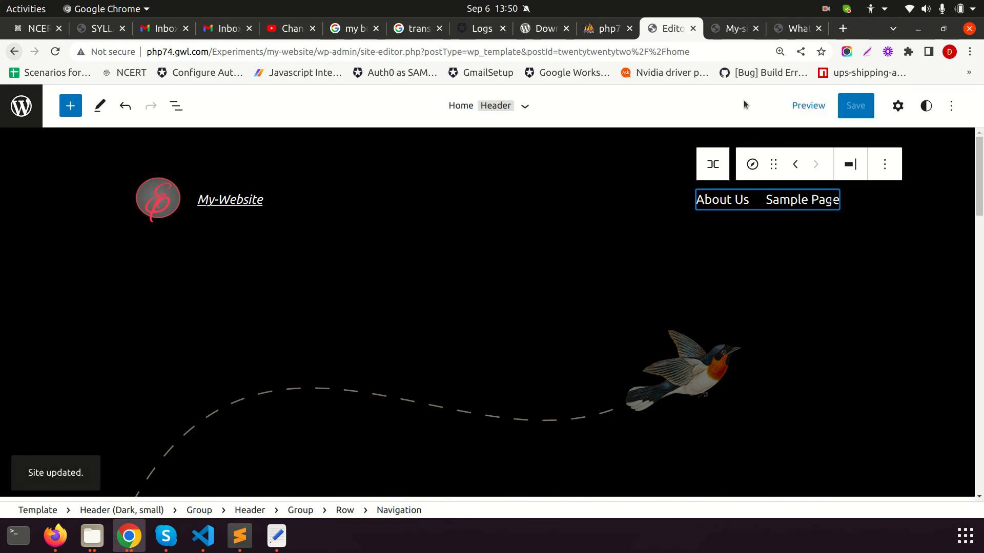
# Load the live site and check the EP logo and My-Website title on the Sample Page and home page
pyautogui.moveTo(129, 536)
pyautogui.click(283, 459)
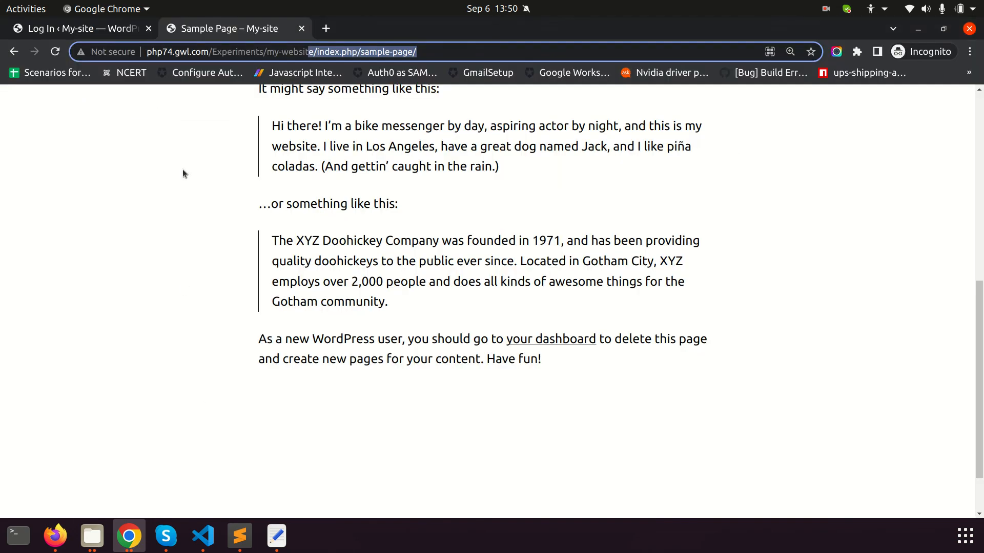
pyautogui.press('Return')
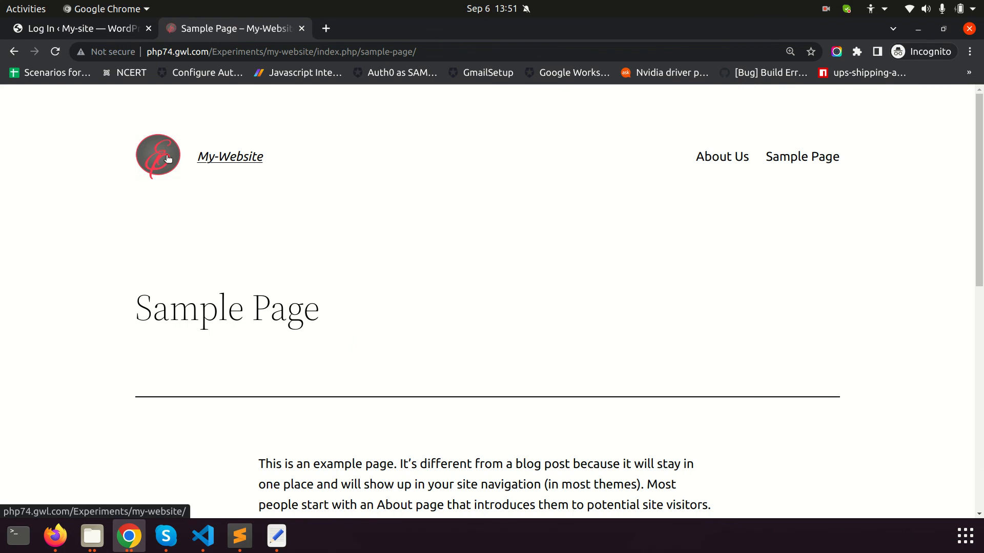
pyautogui.moveTo(304, 177); pyautogui.dragTo(194, 219)
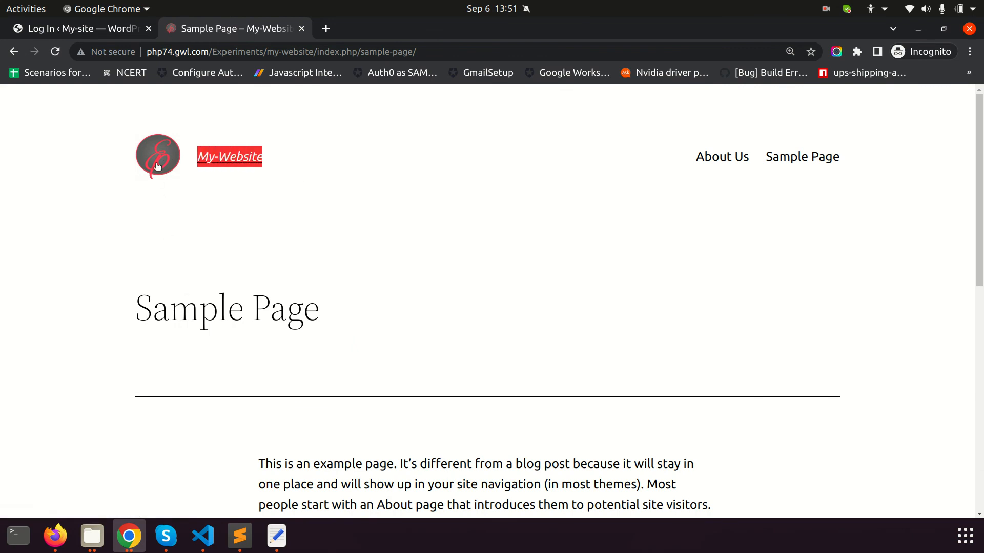
pyautogui.click(157, 177)
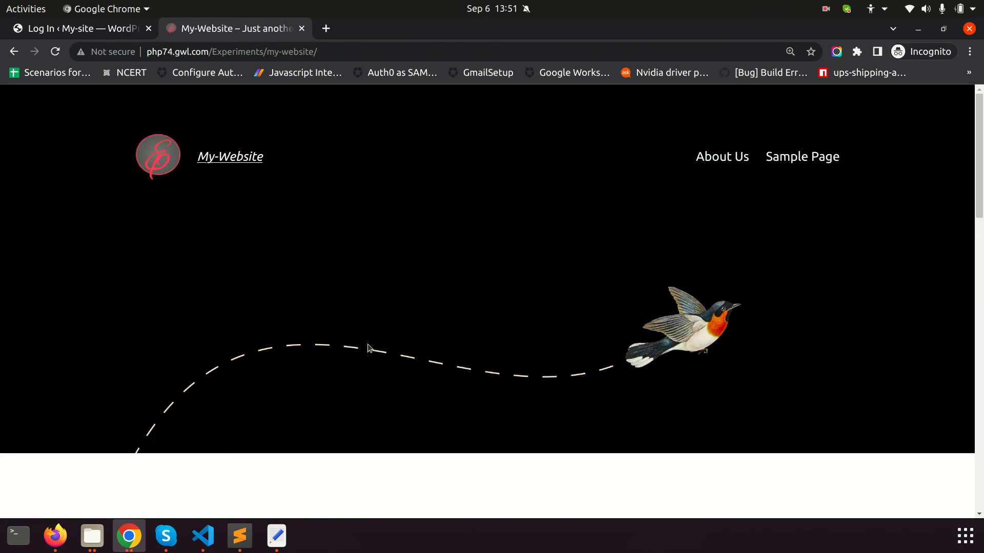
pyautogui.scroll(-3, 285, 346)
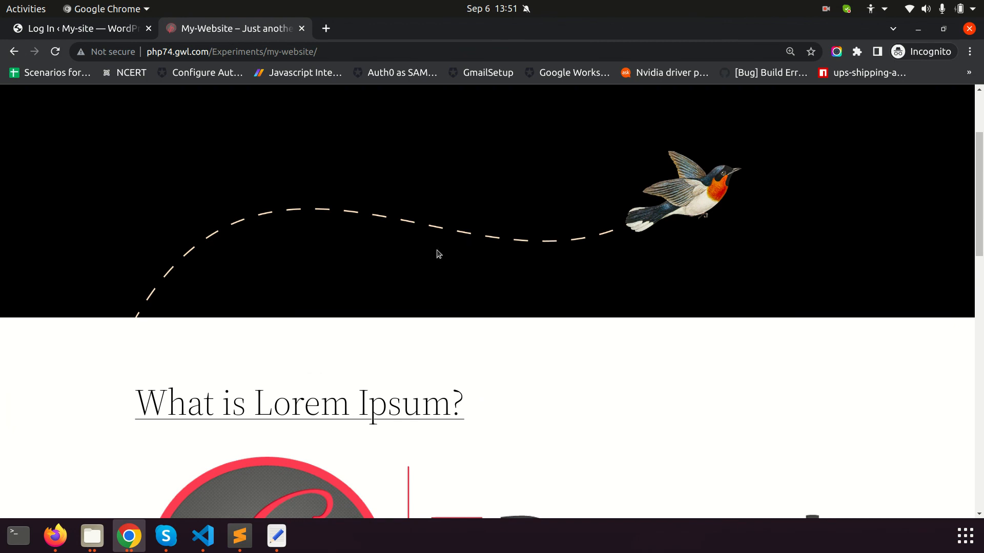
pyautogui.moveTo(208, 236); pyautogui.dragTo(773, 301)
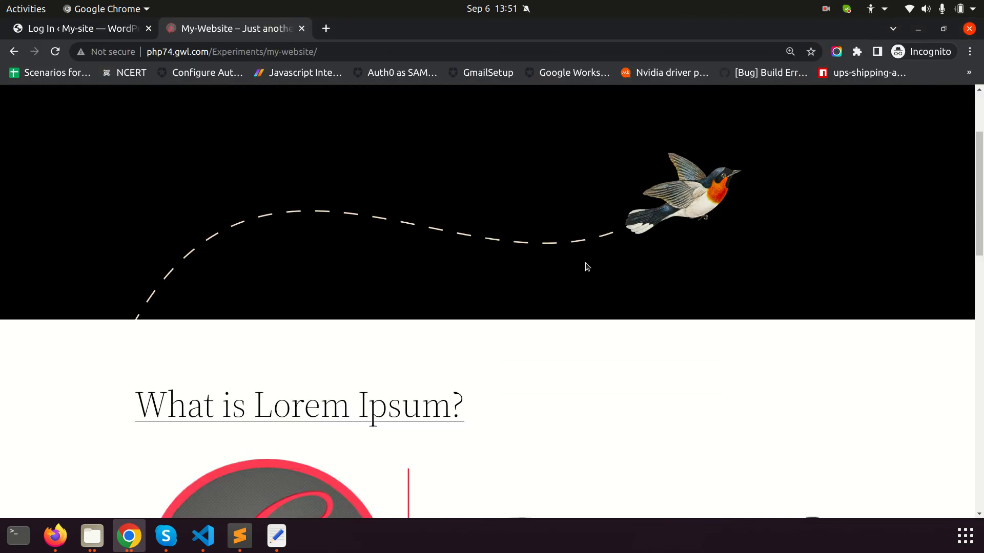
pyautogui.scroll(3, 584, 266)
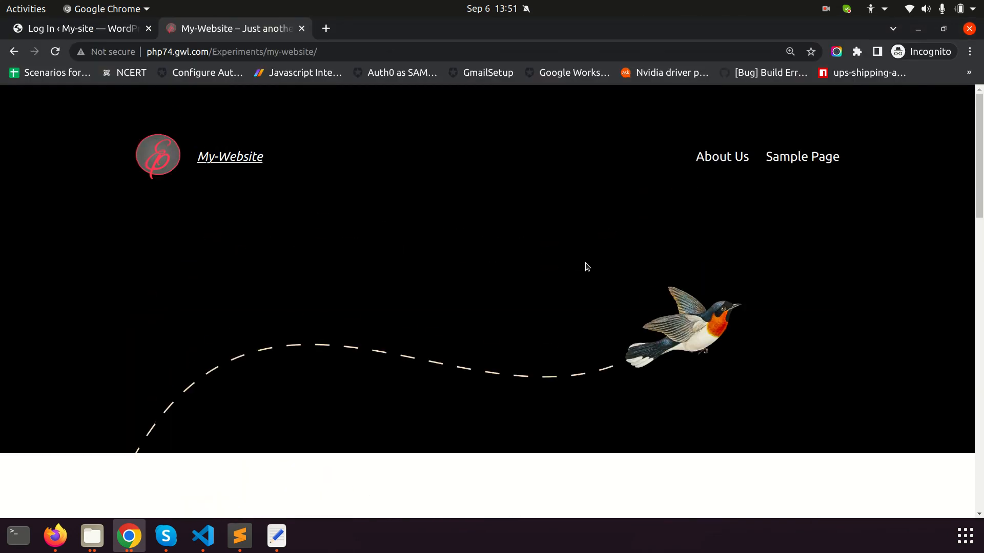
# Go back from the site editor to Appearance > Themes, showing Twenty Twenty-Two active
pyautogui.hotkey('alt', 'Tab')
pyautogui.scroll(-10, 527, 287)
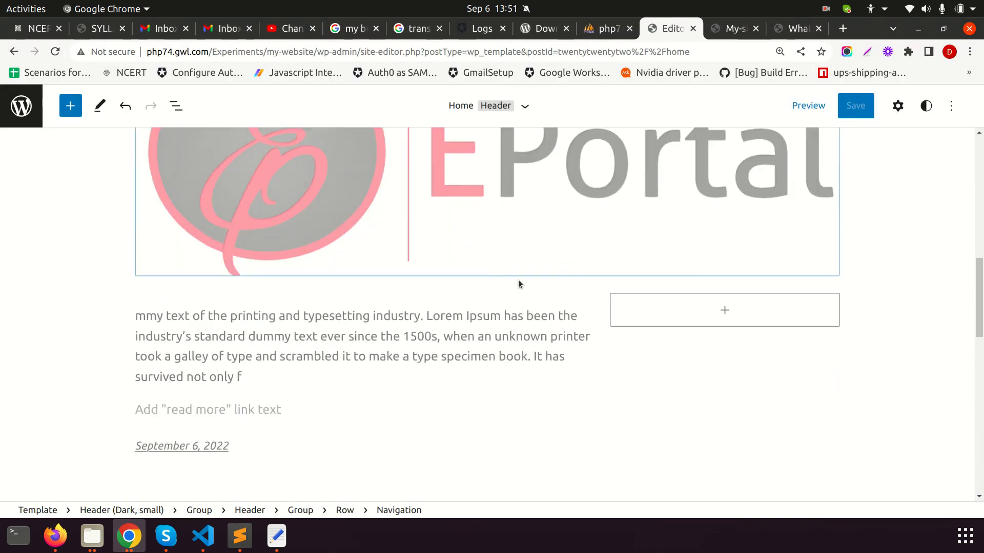
pyautogui.scroll(5, 902, 318)
pyautogui.hotkey('alt', 'Tab')
pyautogui.hotkey('alt', 'Tab')
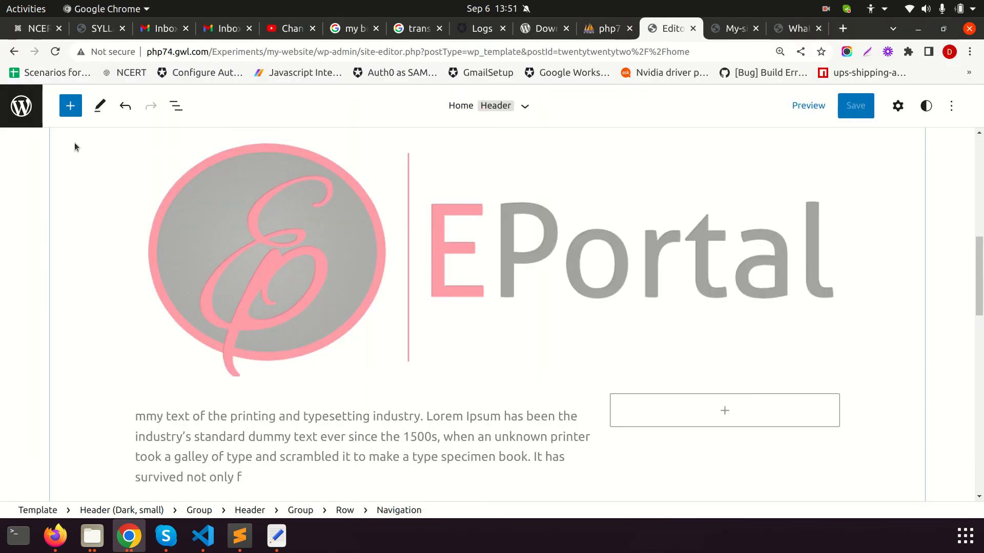
pyautogui.click(13, 53)
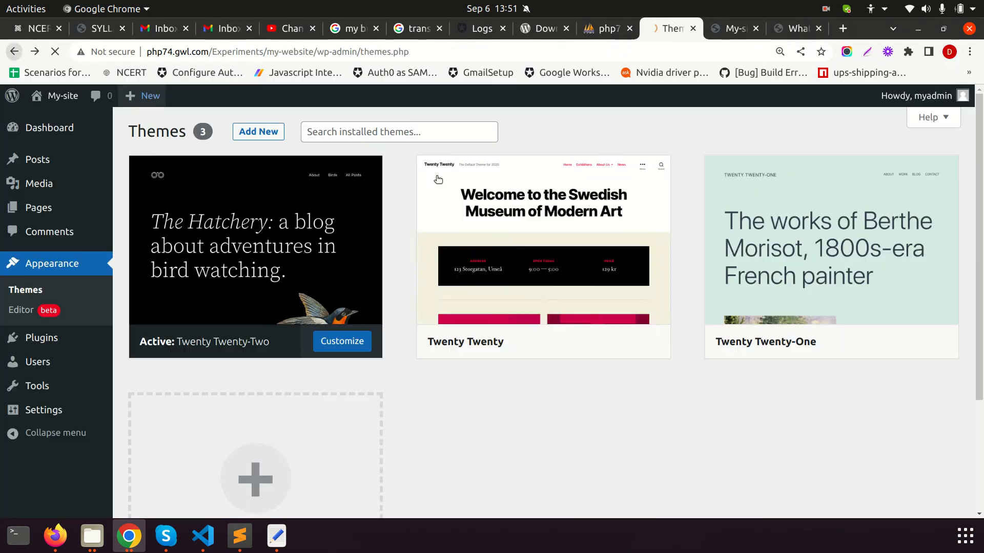
pyautogui.scroll(-3, 264, 354)
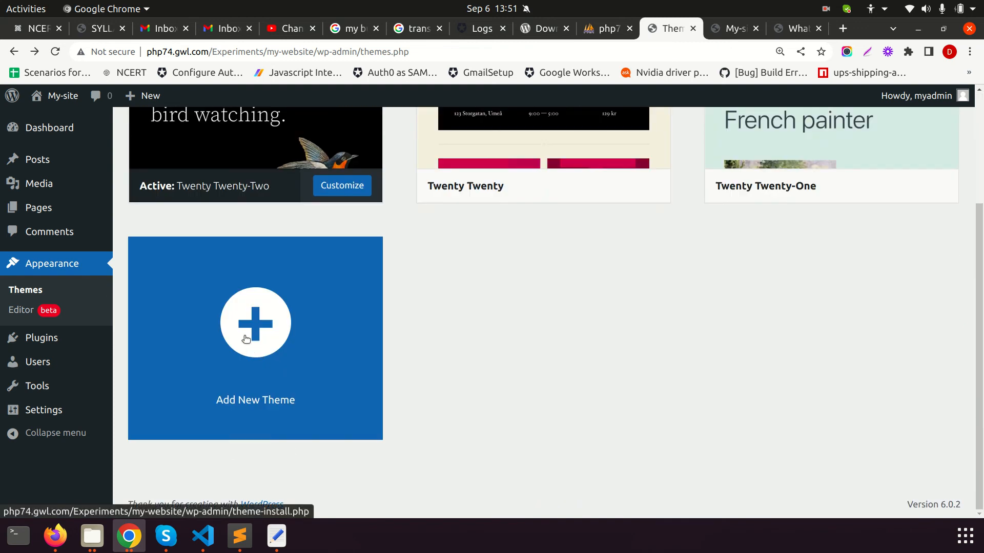
pyautogui.scroll(3, 256, 343)
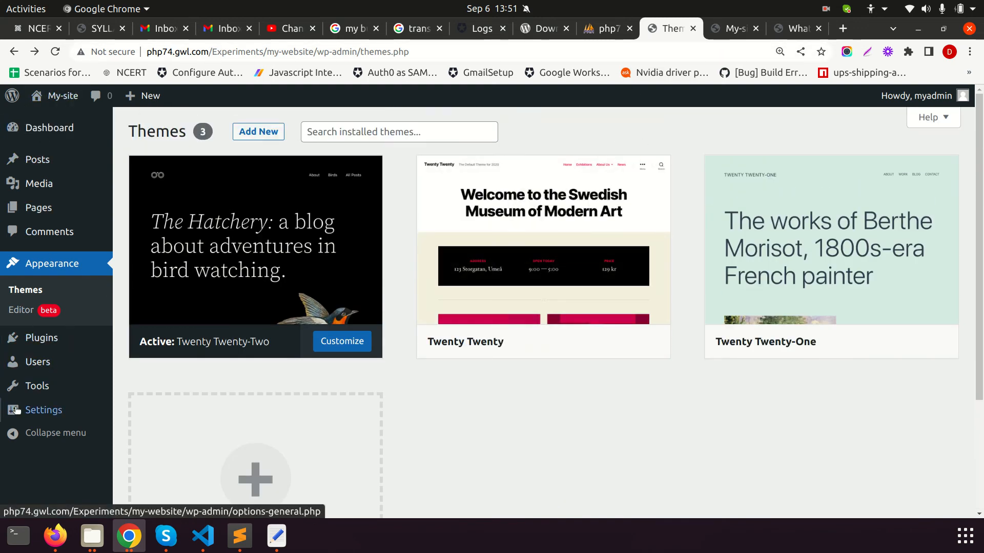
# Reload wordpress_data in phpMyAdmin to list its 12 tables, including wp_options and wp_posts
pyautogui.click(595, 29)
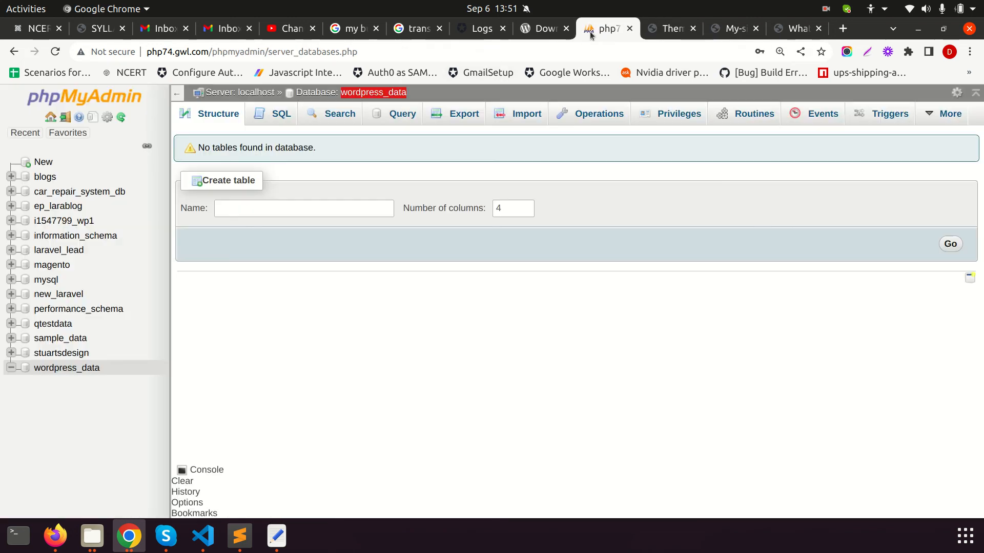
pyautogui.click(68, 374)
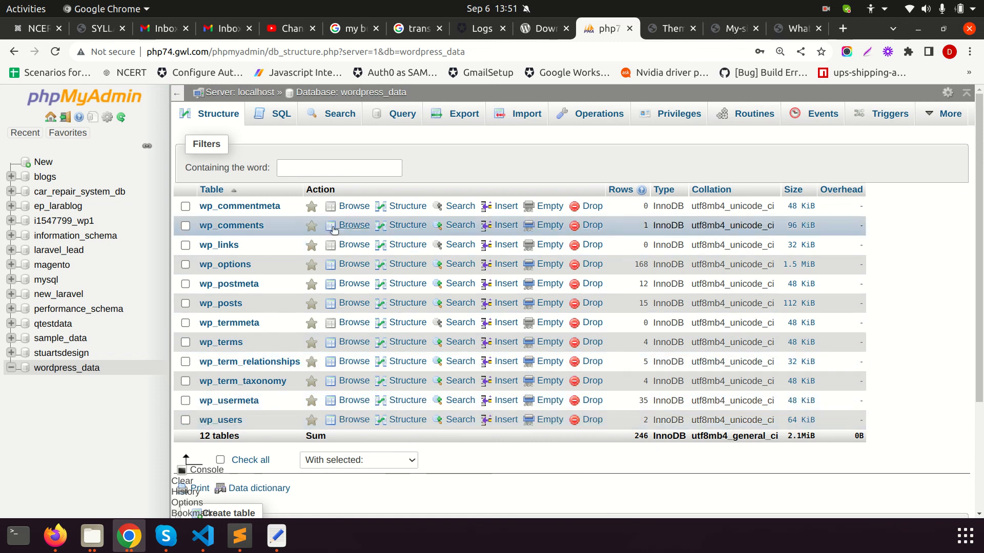
pyautogui.click(265, 546)
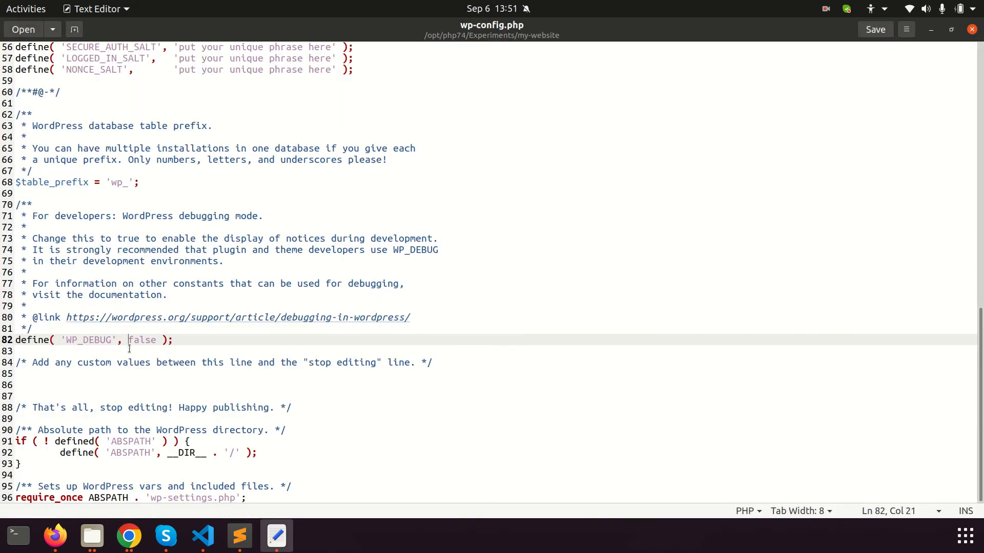
pyautogui.scroll(10, 137, 295)
pyautogui.scroll(-3, 288, 462)
pyautogui.scroll(3, 210, 291)
pyautogui.scroll(2, 210, 291)
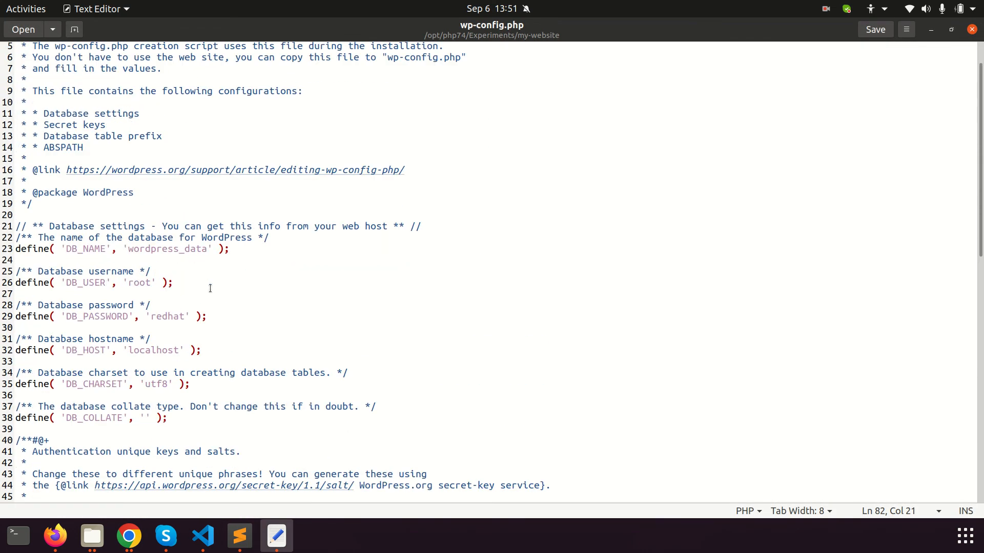
pyautogui.click(974, 30)
pyautogui.click(92, 536)
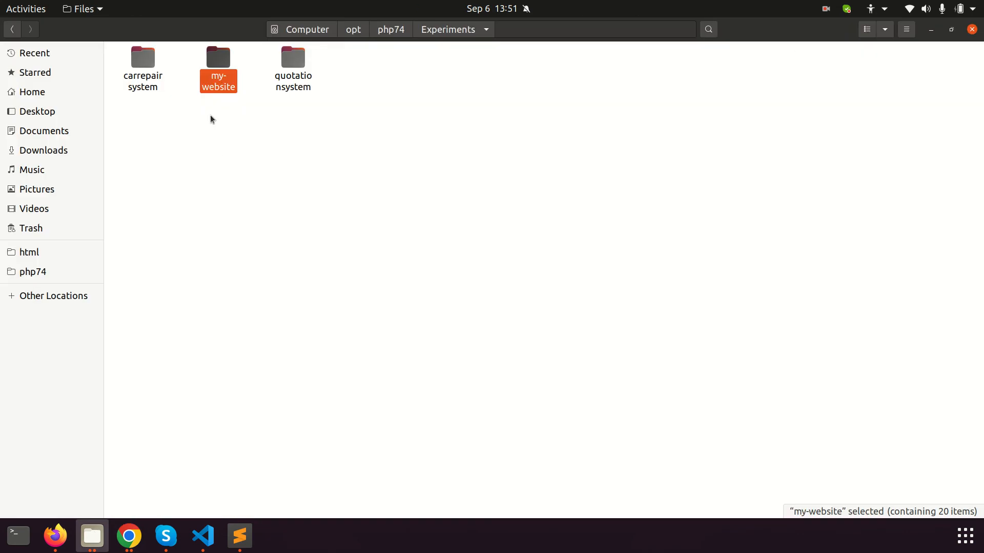
pyautogui.doubleClick(221, 76)
pyautogui.click(519, 57)
pyautogui.click(471, 64)
pyautogui.doubleClick(471, 64)
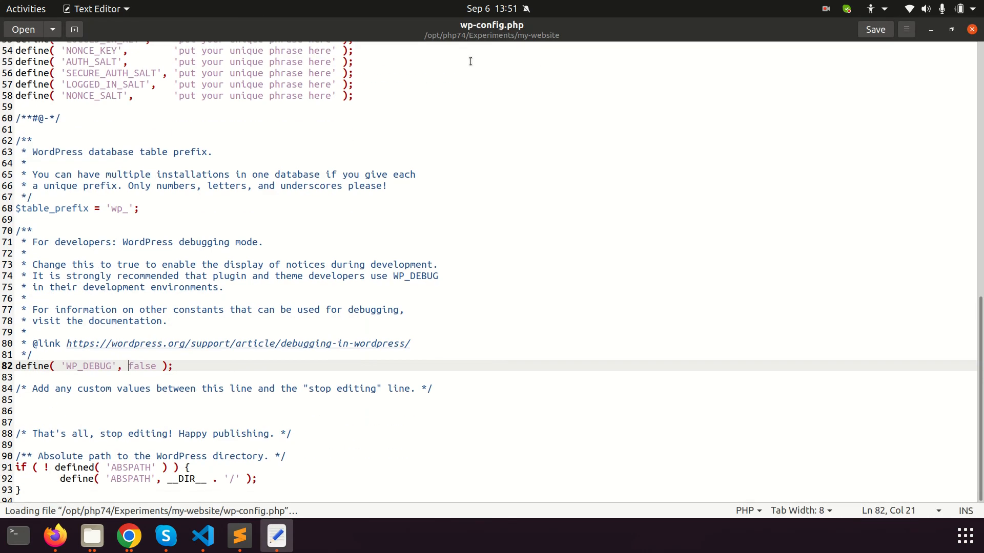
pyautogui.scroll(2, 372, 189)
pyautogui.moveTo(174, 217); pyautogui.dragTo(270, 237)
pyautogui.moveTo(375, 294); pyautogui.dragTo(16, 218)
pyautogui.scroll(2, 260, 246)
pyautogui.scroll(-1, 316, 283)
pyautogui.scroll(-3, 316, 283)
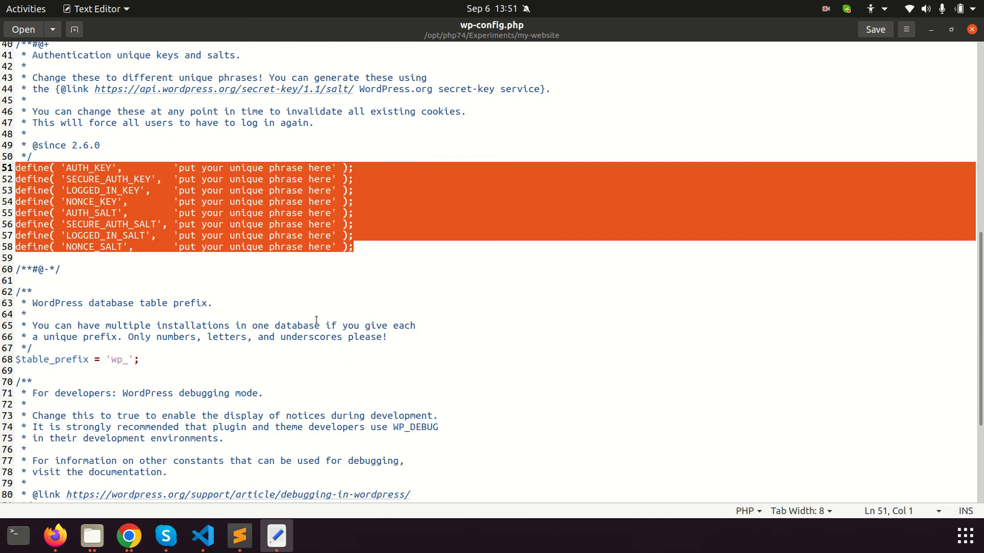
pyautogui.scroll(3, 244, 288)
pyautogui.doubleClick(212, 288)
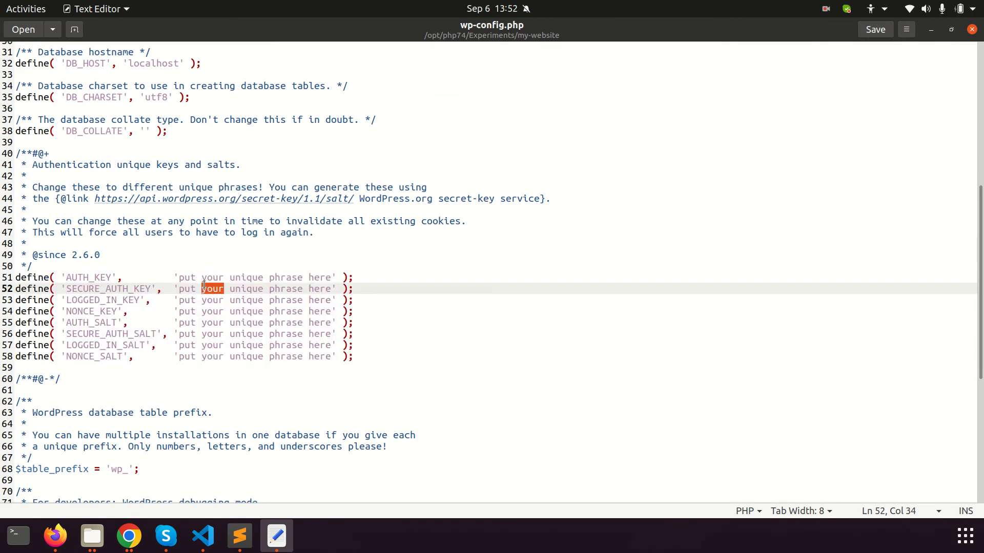
pyautogui.scroll(4, 244, 288)
pyautogui.scroll(-2, 315, 398)
pyautogui.scroll(5, 235, 289)
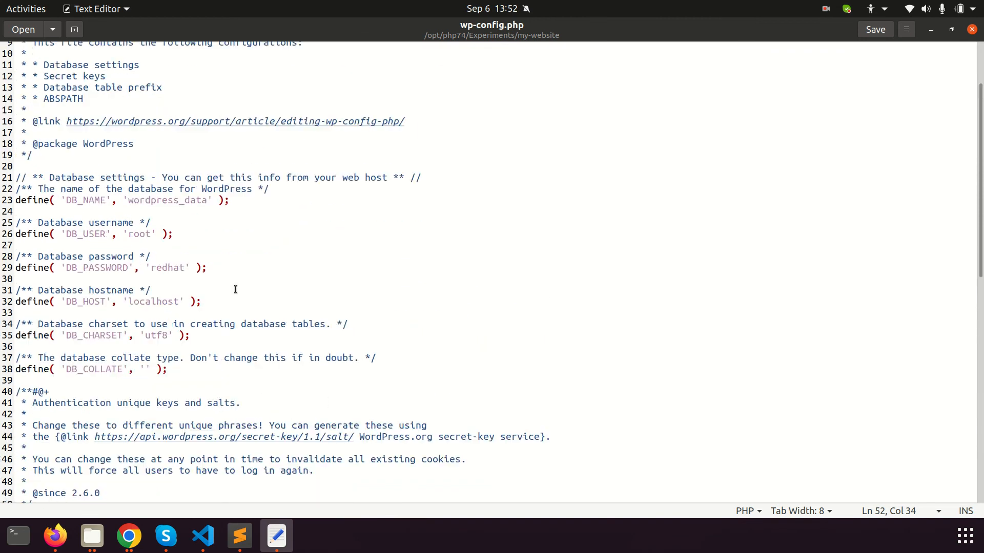
pyautogui.doubleClick(170, 295)
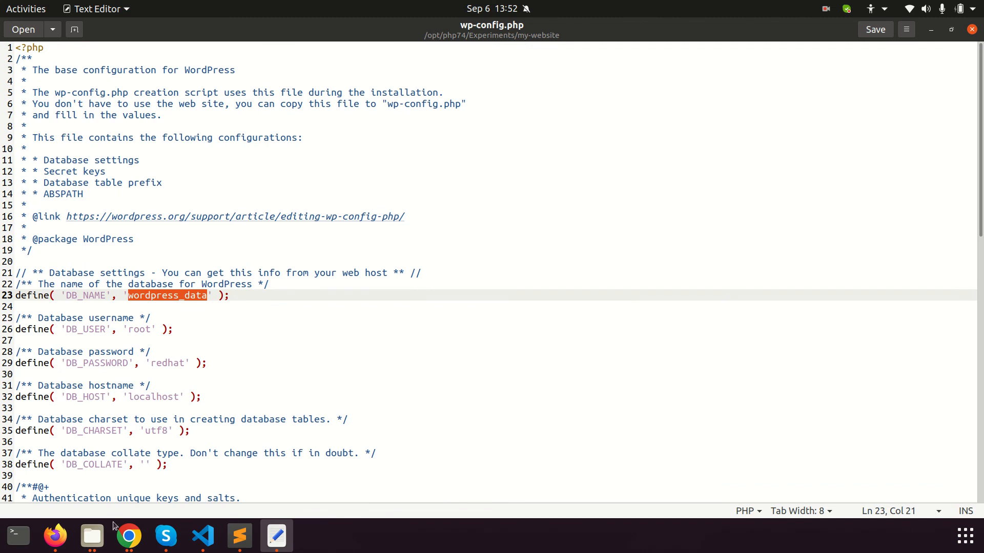
pyautogui.click(54, 537)
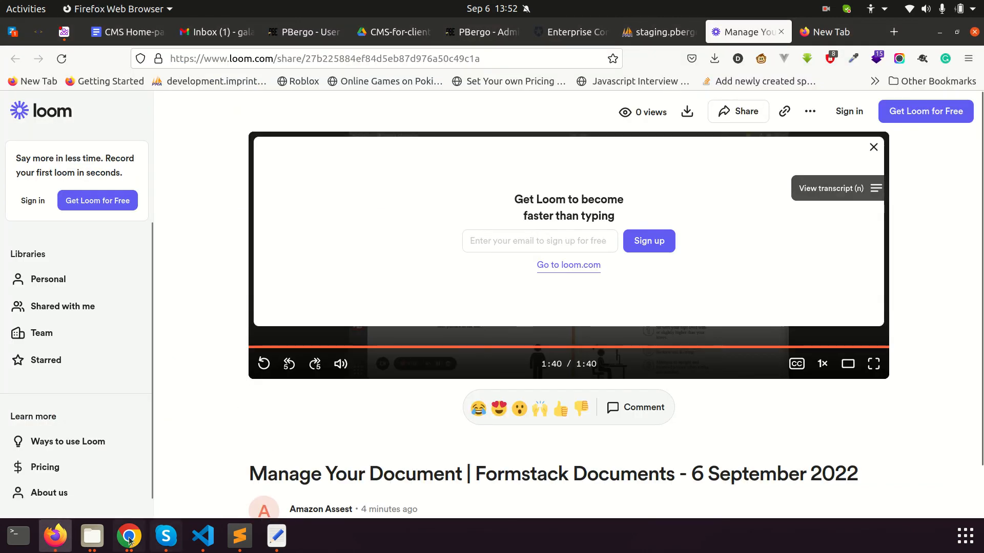
pyautogui.click(139, 535)
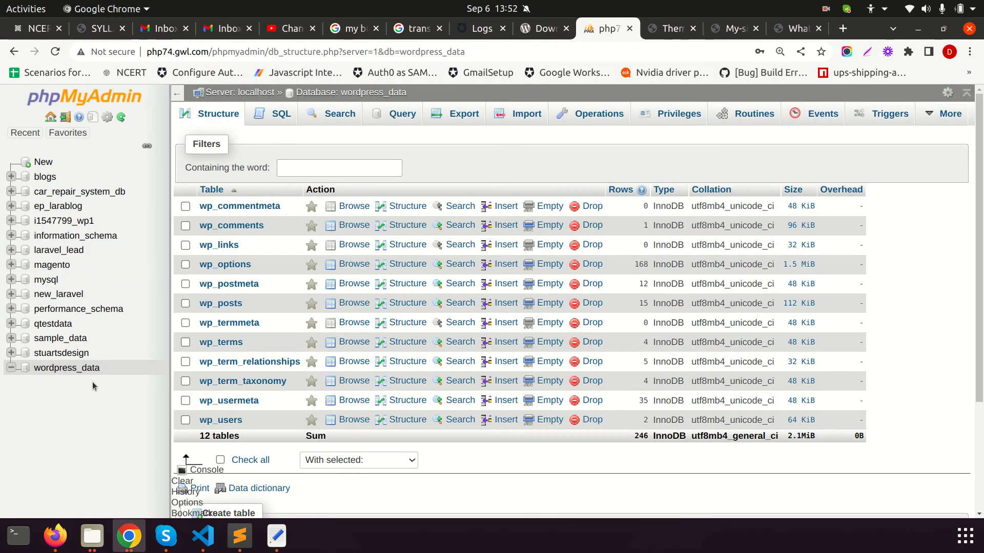
# Browse the wp_users and wp_usermeta tables, dismissing the server error popups
pyautogui.moveTo(106, 373); pyautogui.dragTo(36, 372)
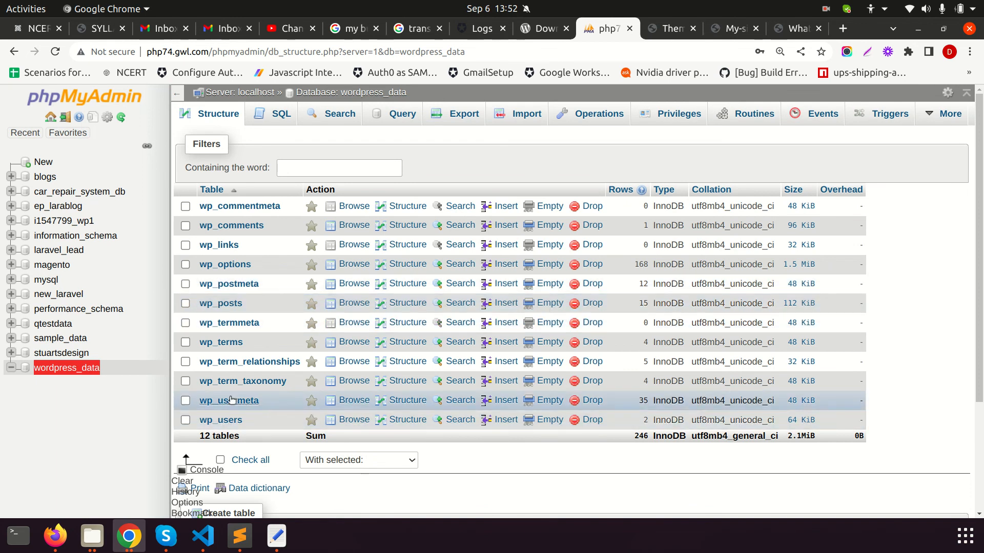
pyautogui.click(250, 422)
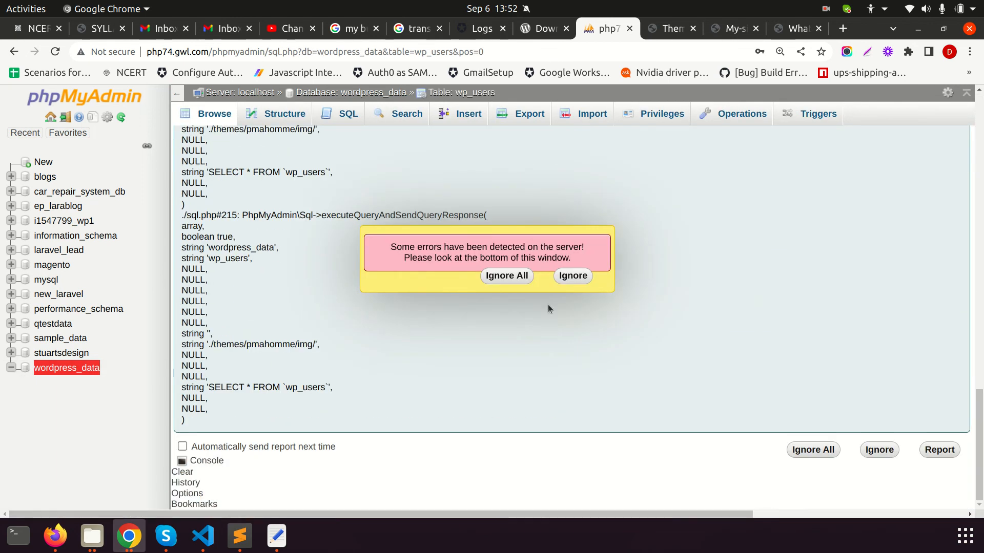
pyautogui.click(499, 279)
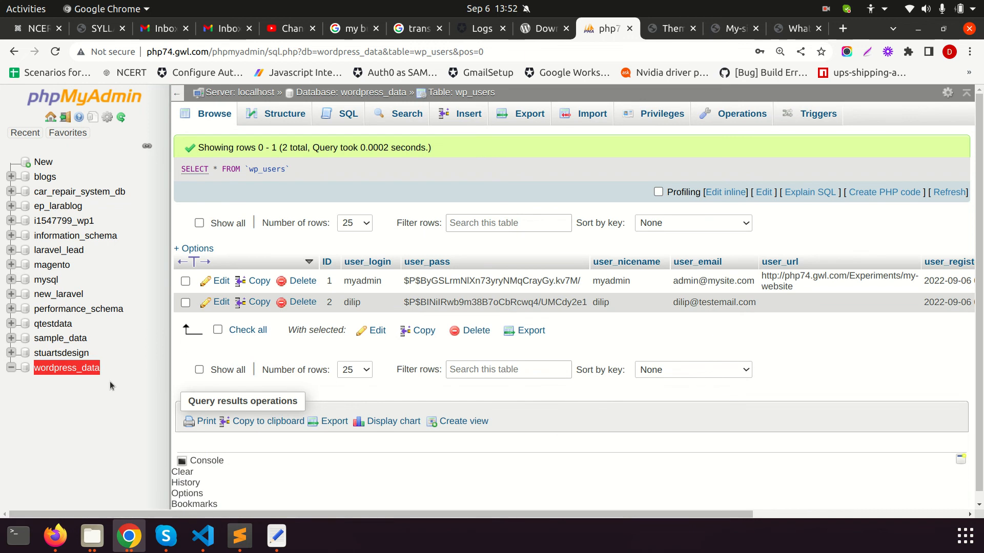
pyautogui.click(119, 117)
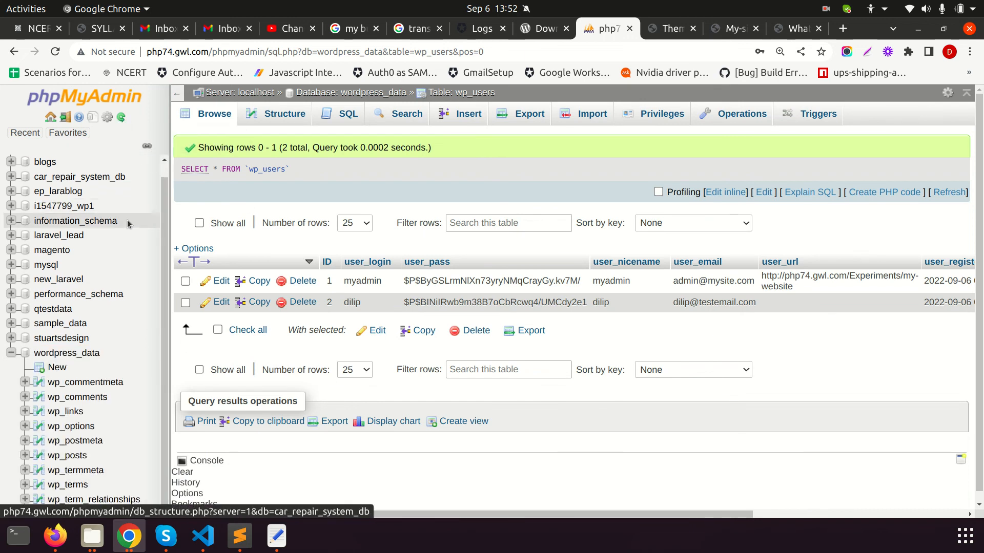
pyautogui.scroll(-2, 133, 302)
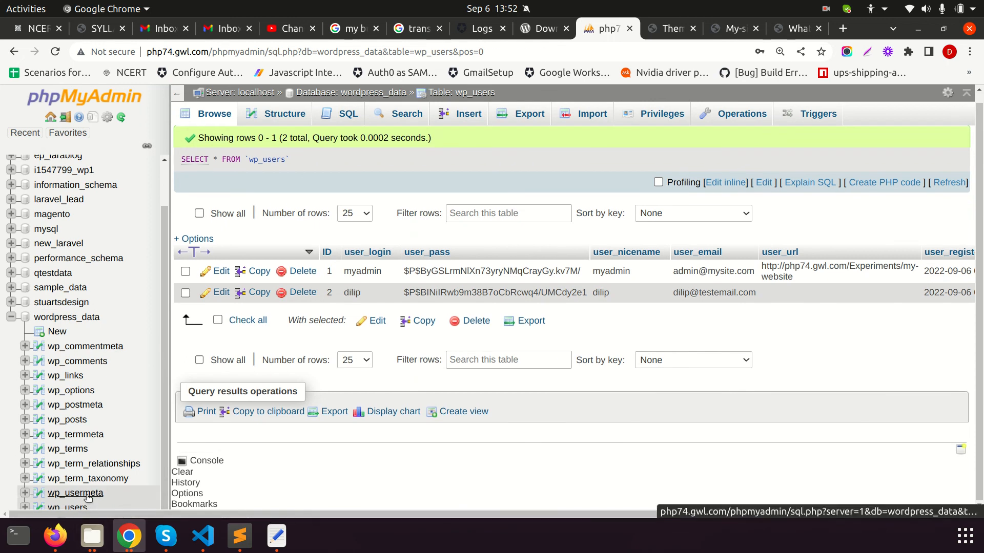
pyautogui.click(76, 493)
pyautogui.click(504, 277)
pyautogui.scroll(6, 599, 378)
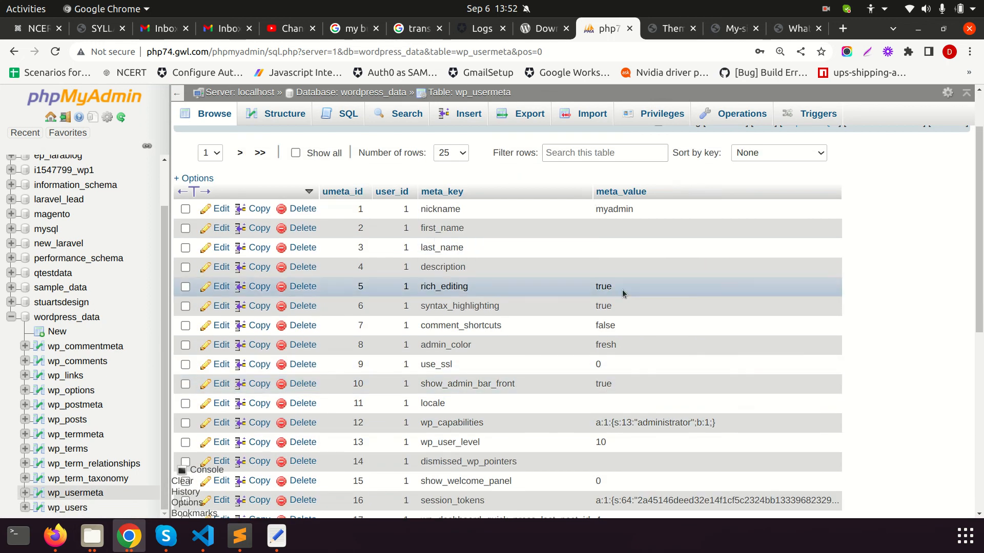
pyautogui.scroll(-5, 478, 363)
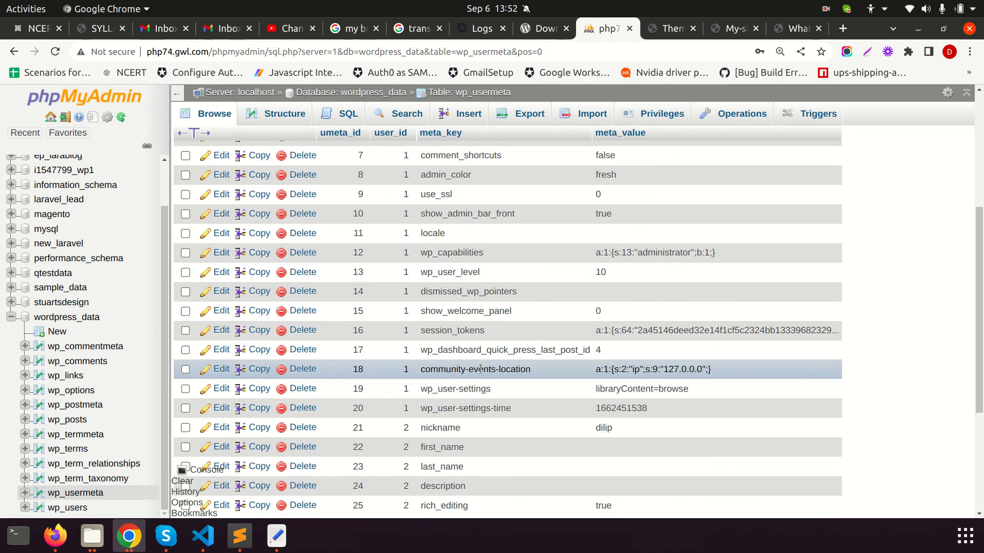
# Open wp_term_taxonomy, wp_term_relationships, then wp_terms to view its four term rows
pyautogui.click(85, 480)
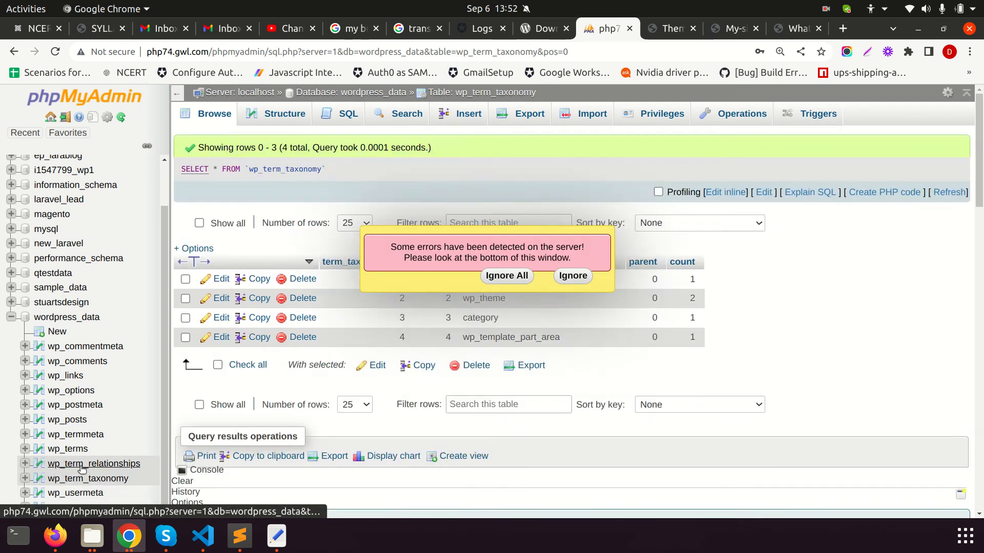
pyautogui.click(80, 464)
pyautogui.click(75, 451)
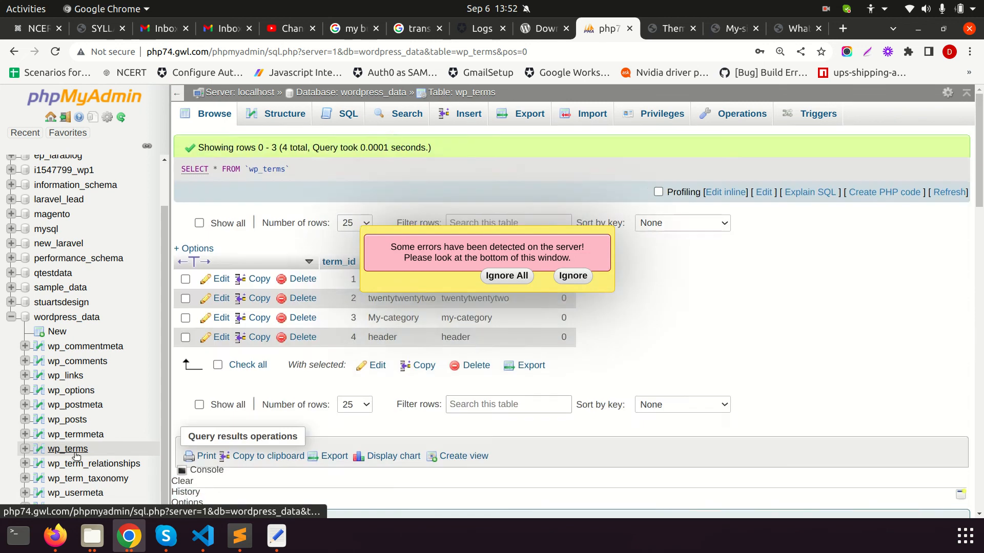
pyautogui.click(507, 276)
pyautogui.scroll(1, 410, 385)
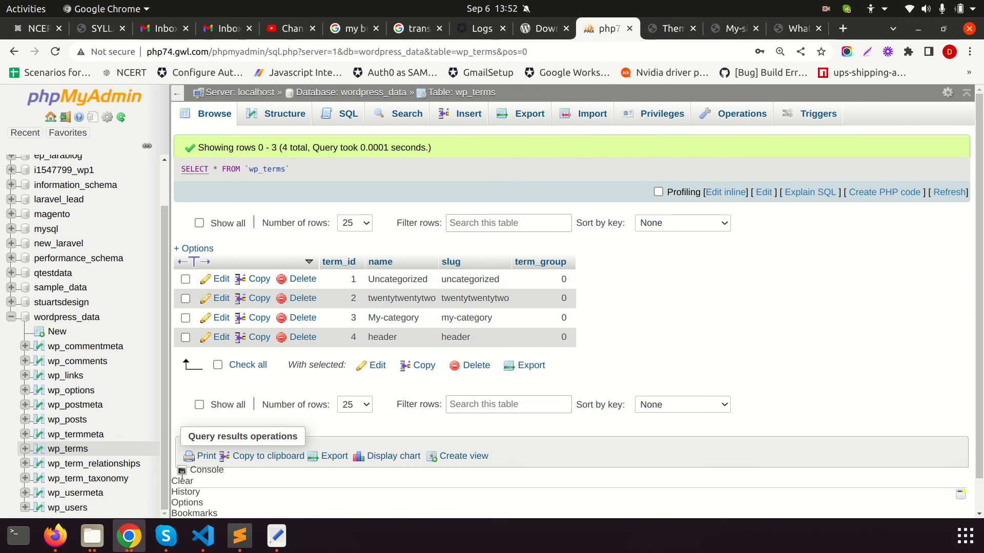
pyautogui.scroll(-1, 98, 460)
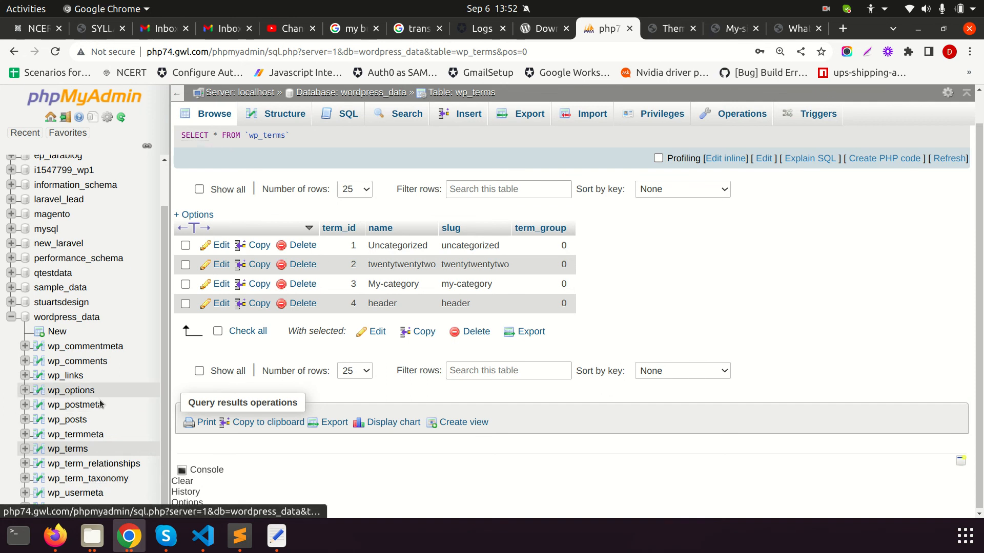
# Inspect the wp_posts and wp_postmeta tables, dismissing the server error notice for each
pyautogui.click(68, 420)
pyautogui.scroll(-10, 496, 337)
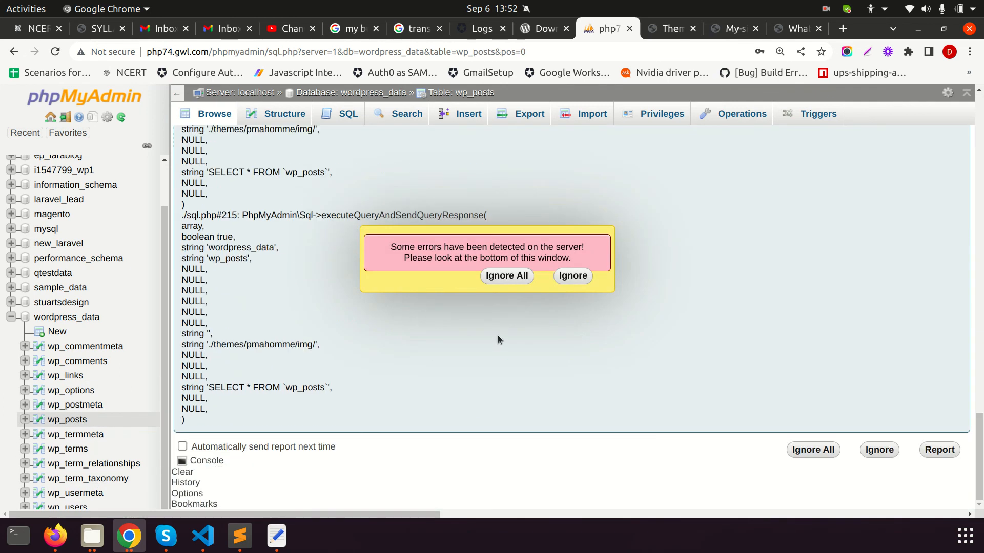
pyautogui.click(507, 276)
pyautogui.scroll(5, 652, 373)
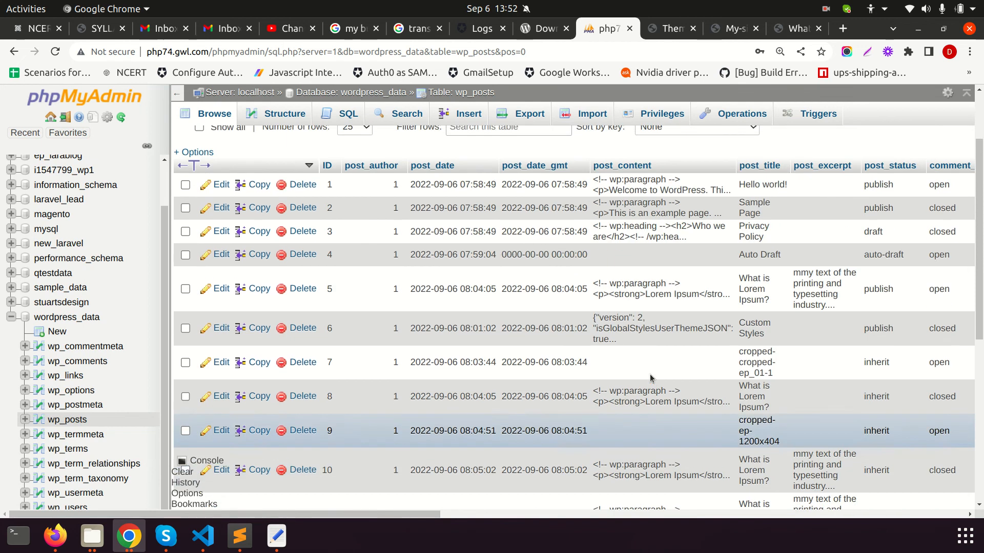
pyautogui.click(70, 408)
pyautogui.scroll(-10, 307, 379)
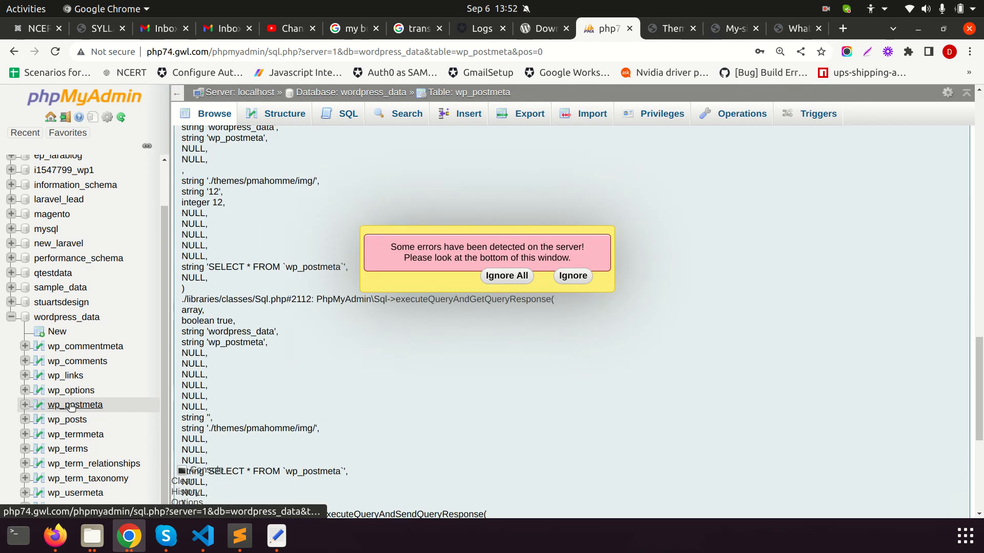
pyautogui.click(523, 279)
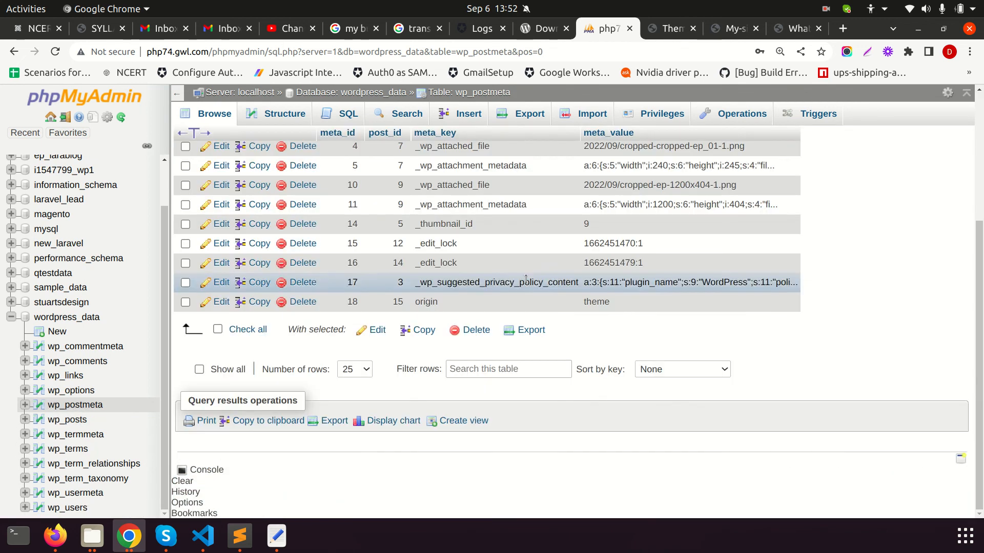
pyautogui.scroll(5, 589, 332)
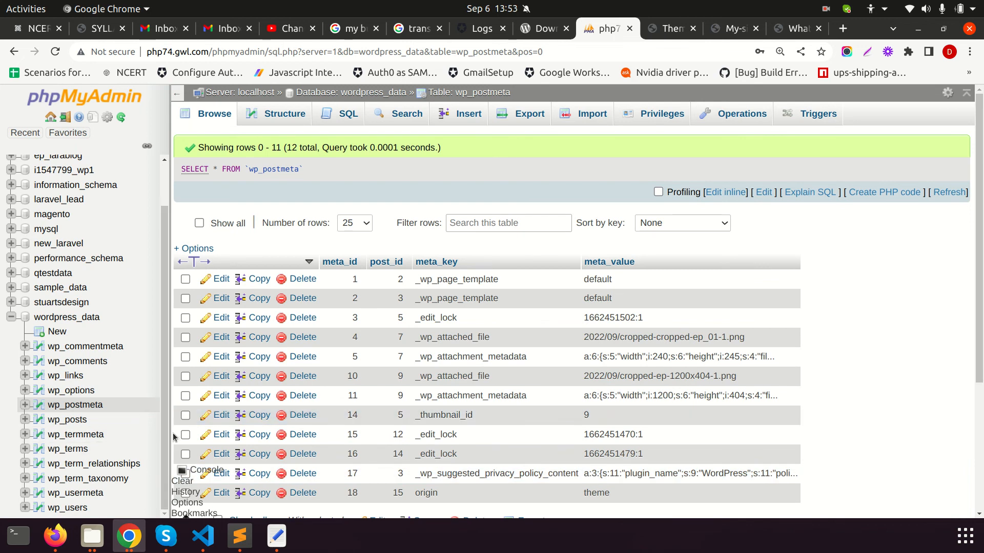
# Inspect the wp_options table after dismissing its server error notice
pyautogui.click(86, 393)
pyautogui.scroll(-10, 343, 398)
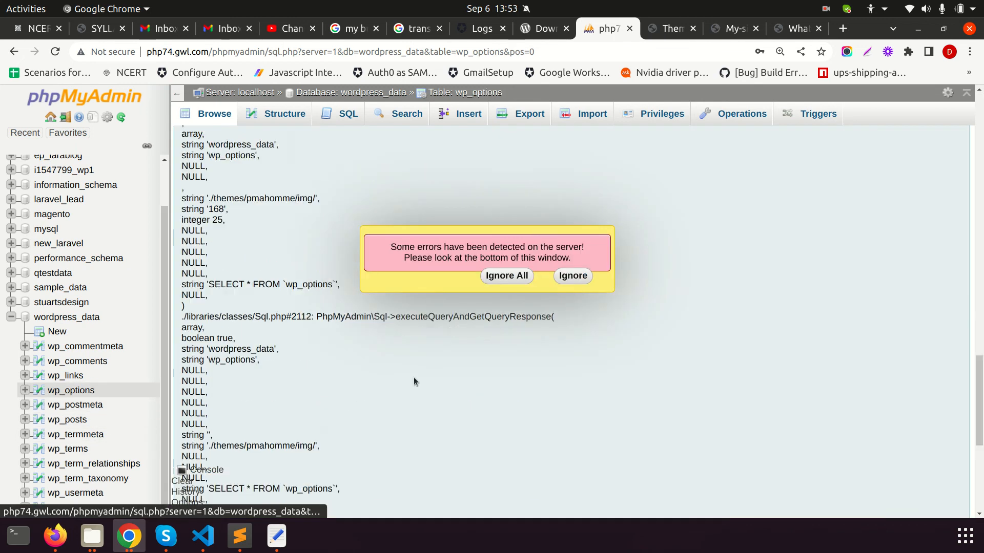
pyautogui.click(501, 277)
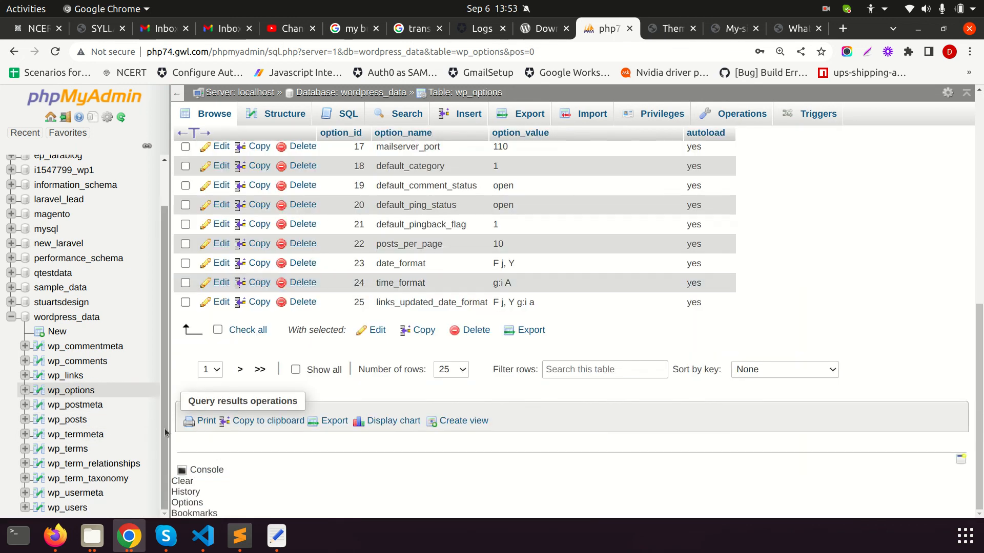
pyautogui.scroll(6, 358, 312)
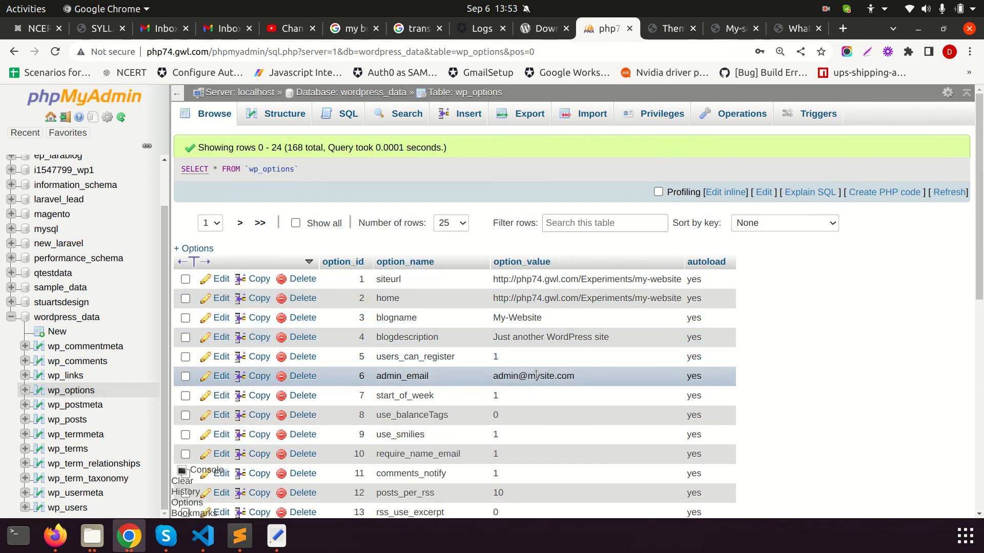
pyautogui.scroll(-5, 578, 404)
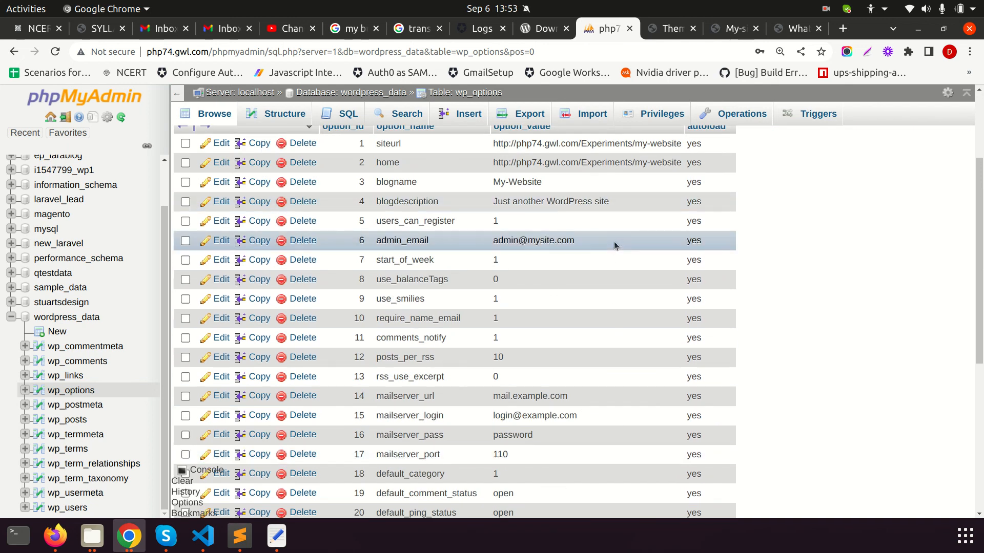
# Check wp_links, wp_commentmeta and wp_comments, then return to the WordPress Themes page
pyautogui.click(93, 378)
pyautogui.click(93, 362)
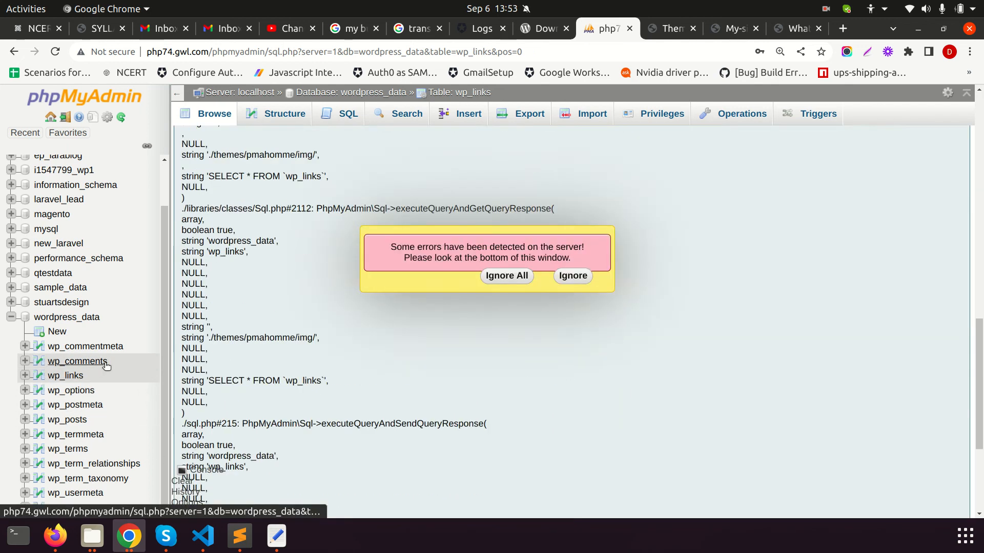
pyautogui.click(100, 347)
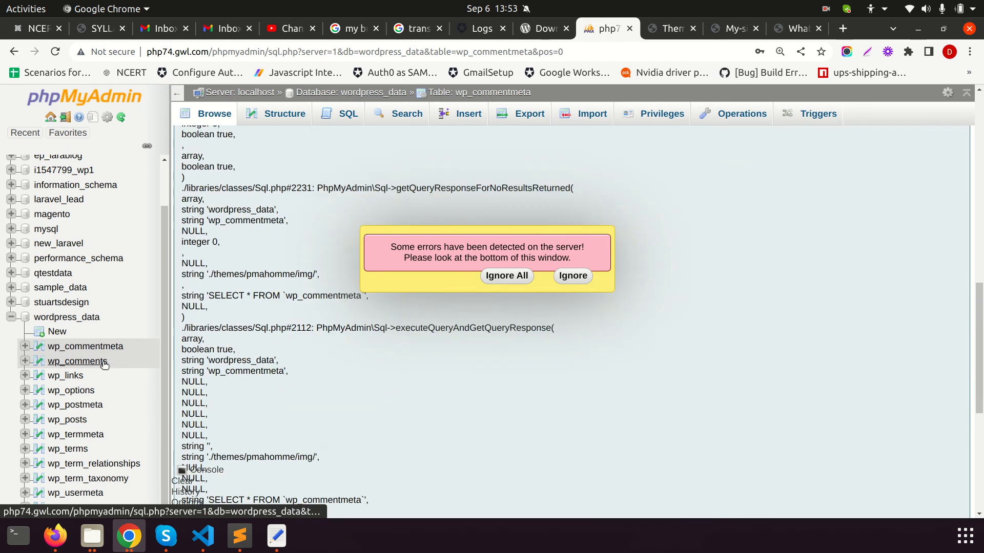
pyautogui.click(507, 276)
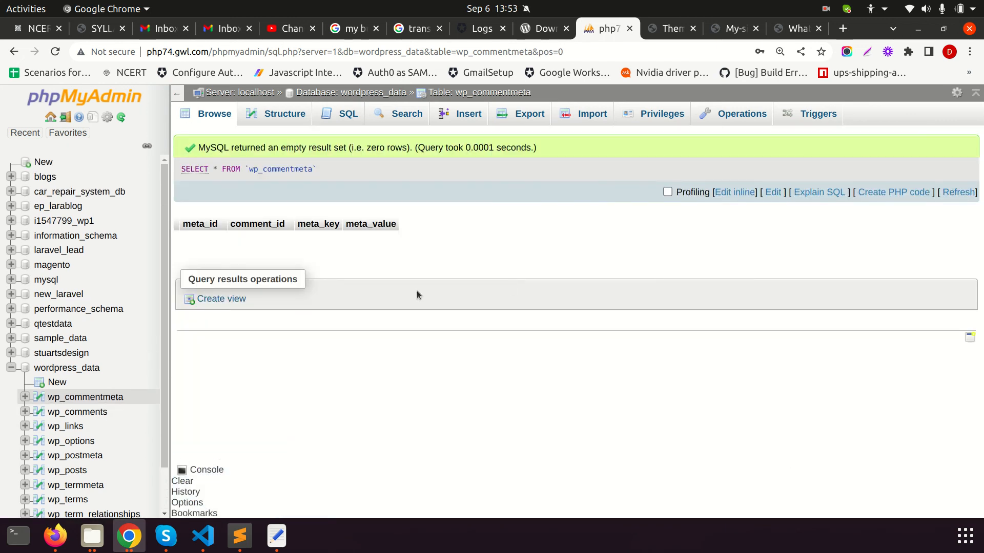
pyautogui.click(96, 415)
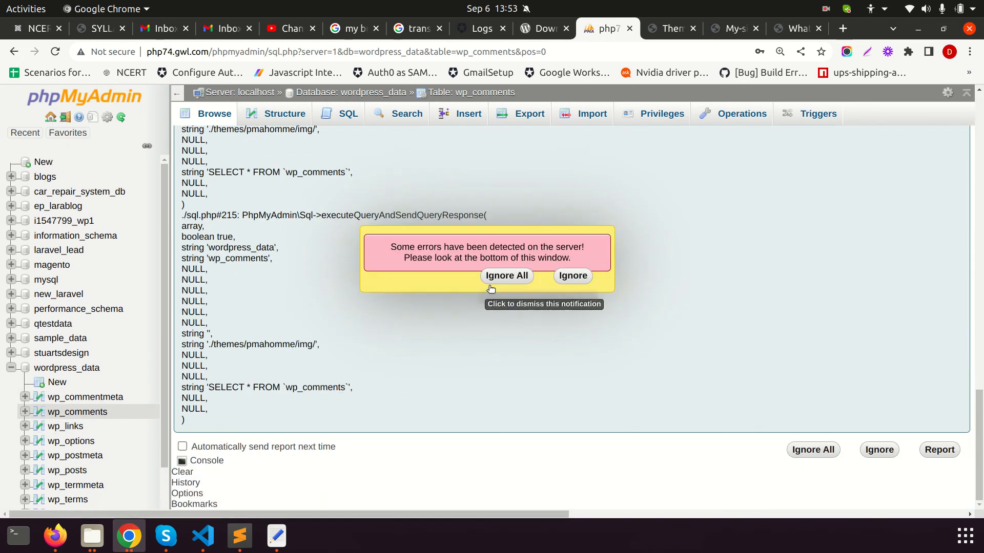
pyautogui.click(506, 276)
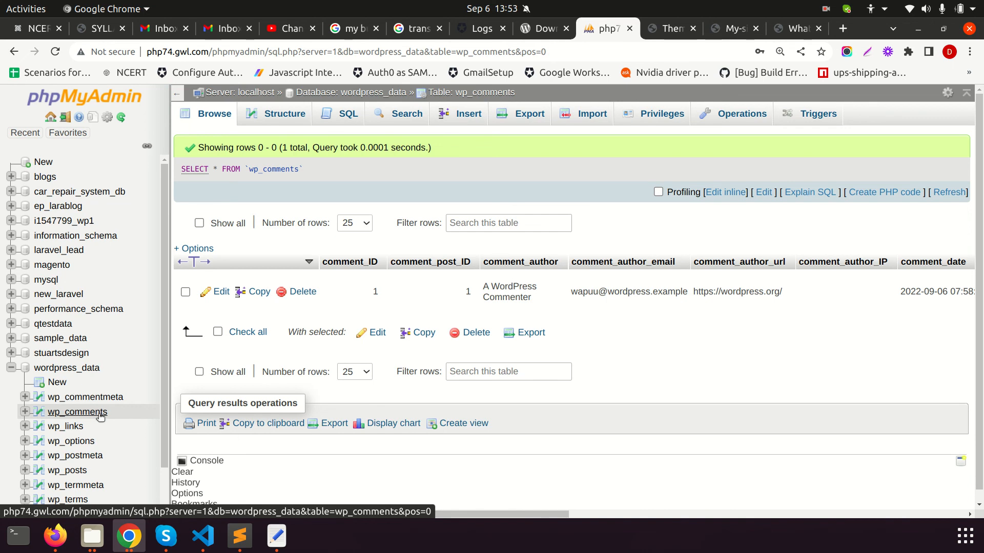
pyautogui.click(666, 28)
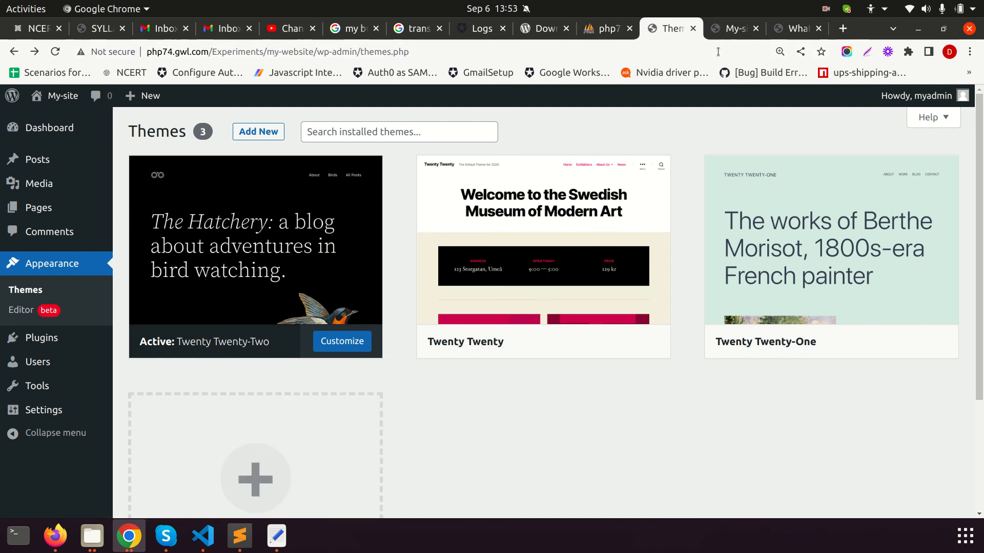
pyautogui.moveTo(146, 541)
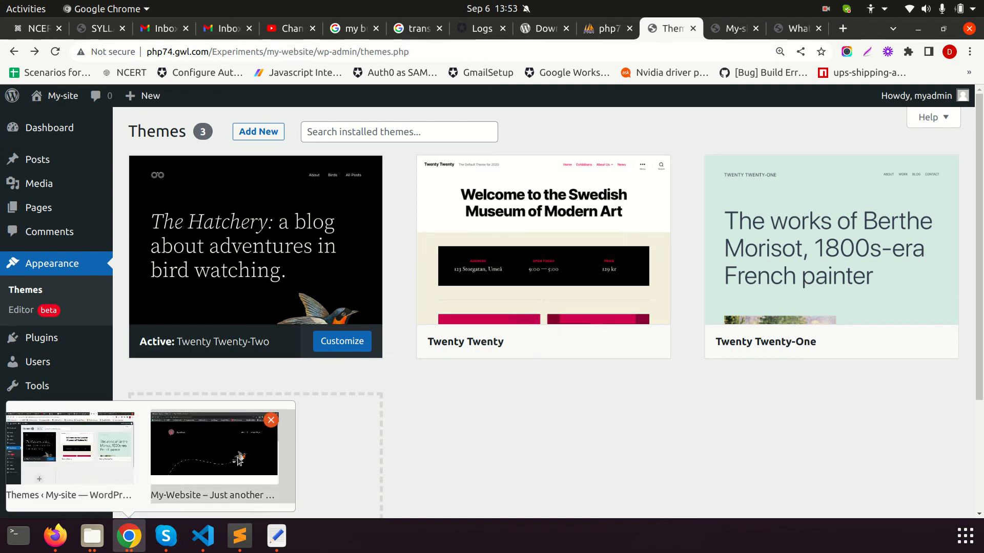
# Bring up the live My-Website window and browse its homepage and web address
pyautogui.click(238, 458)
pyautogui.scroll(-10, 531, 270)
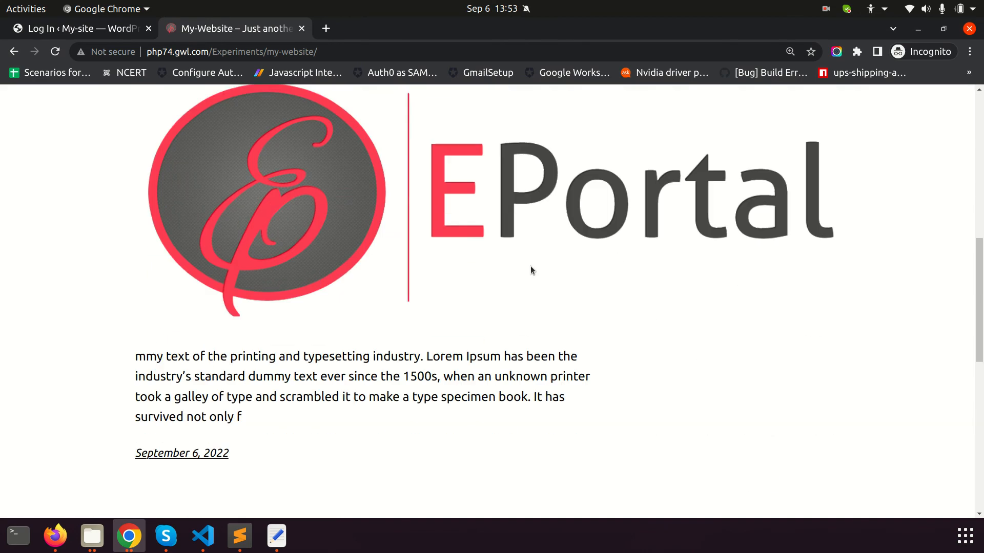
pyautogui.scroll(3, 531, 270)
pyautogui.scroll(5, 531, 270)
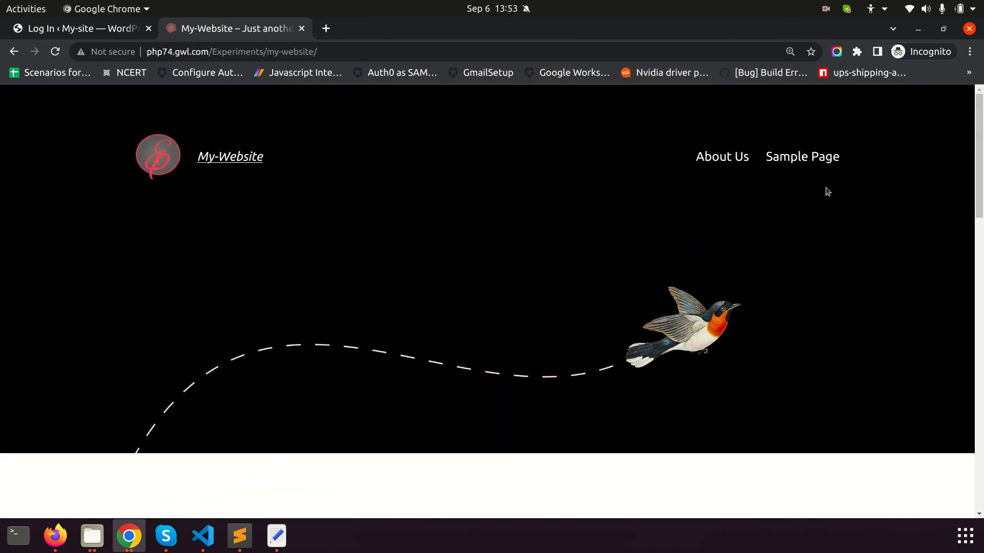
pyautogui.click(158, 52)
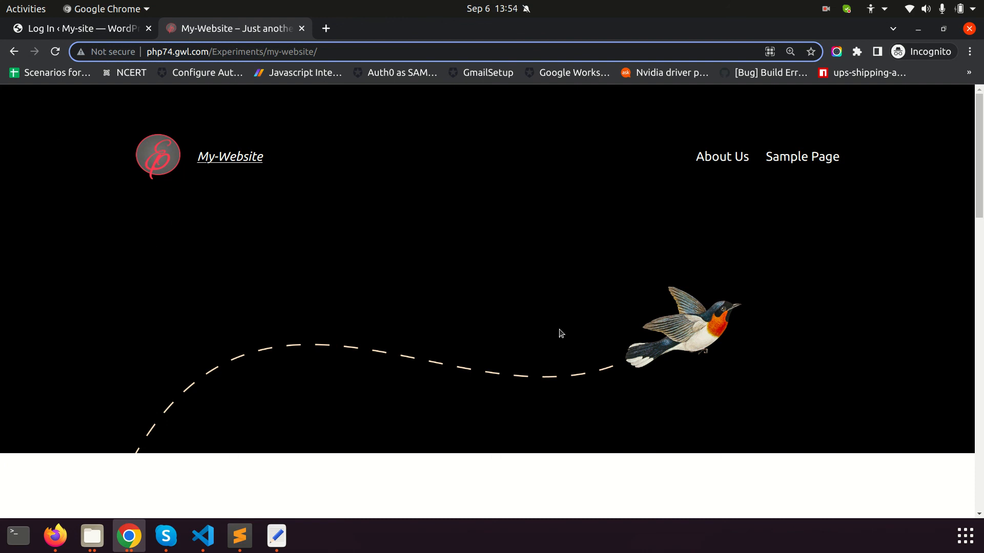
pyautogui.scroll(-9, 611, 325)
pyautogui.click(130, 221)
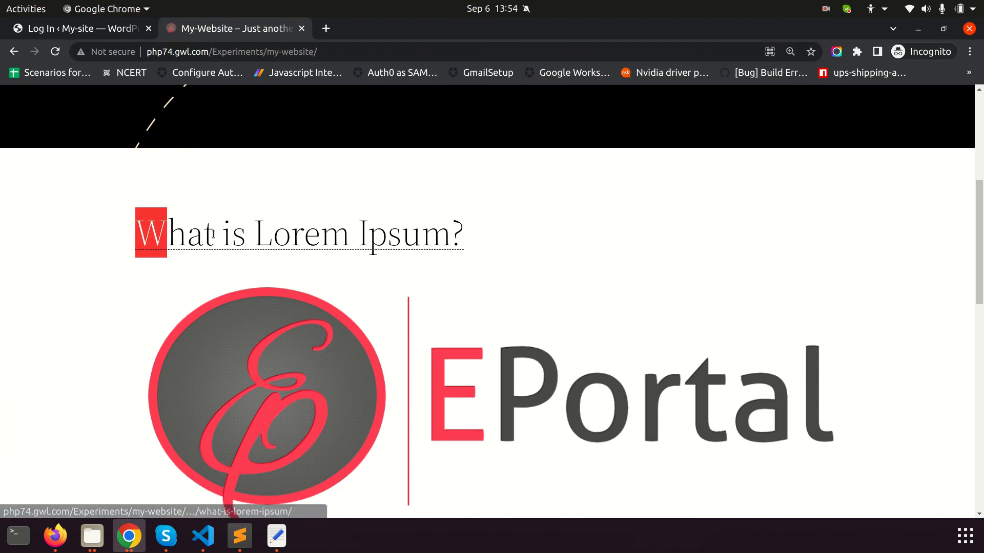
pyautogui.moveTo(130, 223); pyautogui.dragTo(742, 351)
pyautogui.scroll(-7, 742, 352)
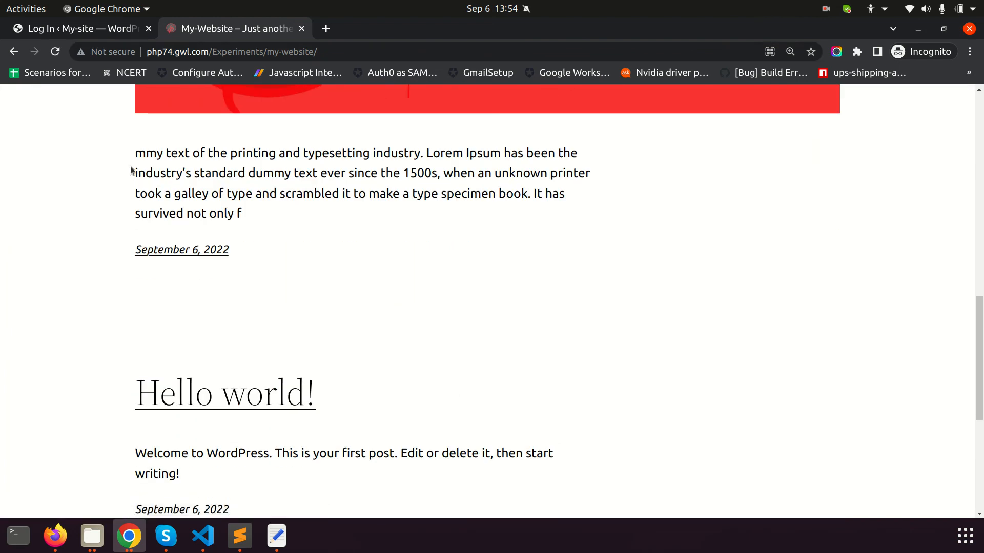
# Open the 'What is Lorem Ipsum?' post and scroll through it, then open Skype's status options
pyautogui.tripleClick(135, 180)
pyautogui.click(263, 225)
pyautogui.scroll(-3, 366, 288)
pyautogui.scroll(10, 487, 328)
pyautogui.click(311, 415)
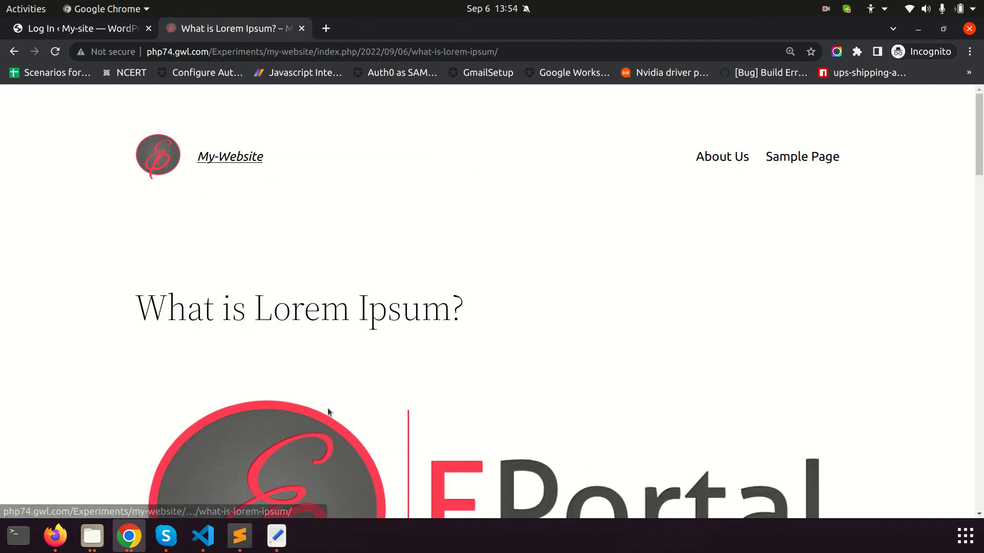
pyautogui.scroll(-20, 604, 337)
pyautogui.scroll(-15, 605, 339)
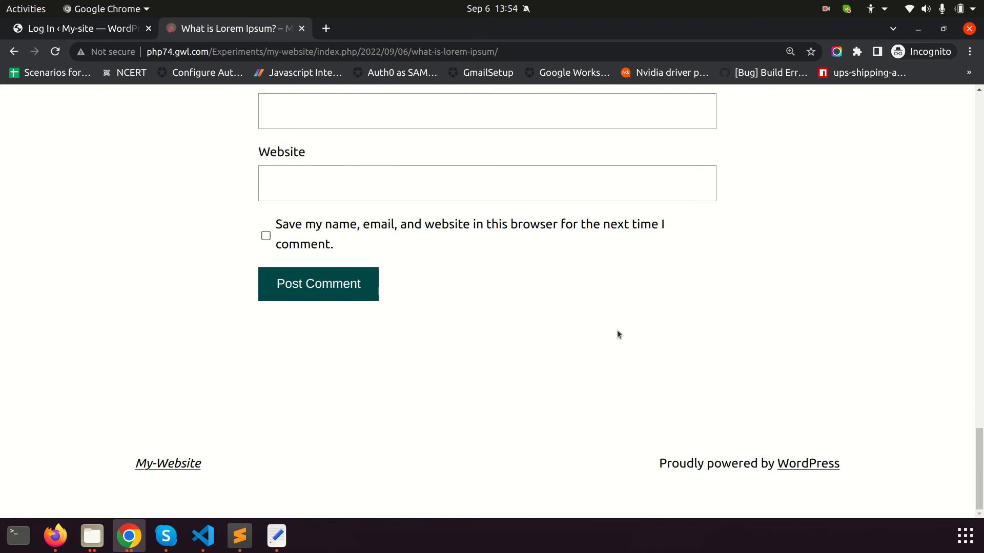
pyautogui.scroll(20, 803, 236)
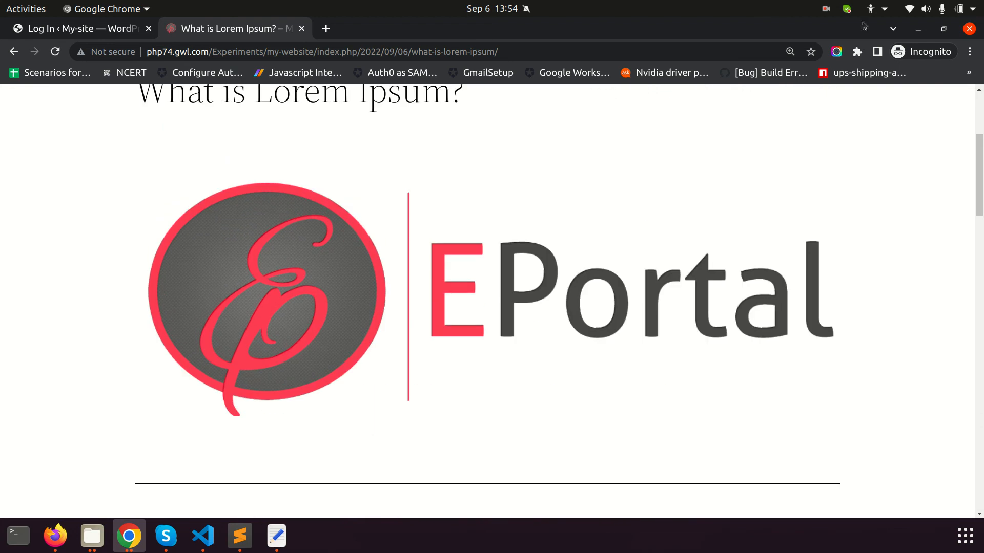
pyautogui.click(846, 9)
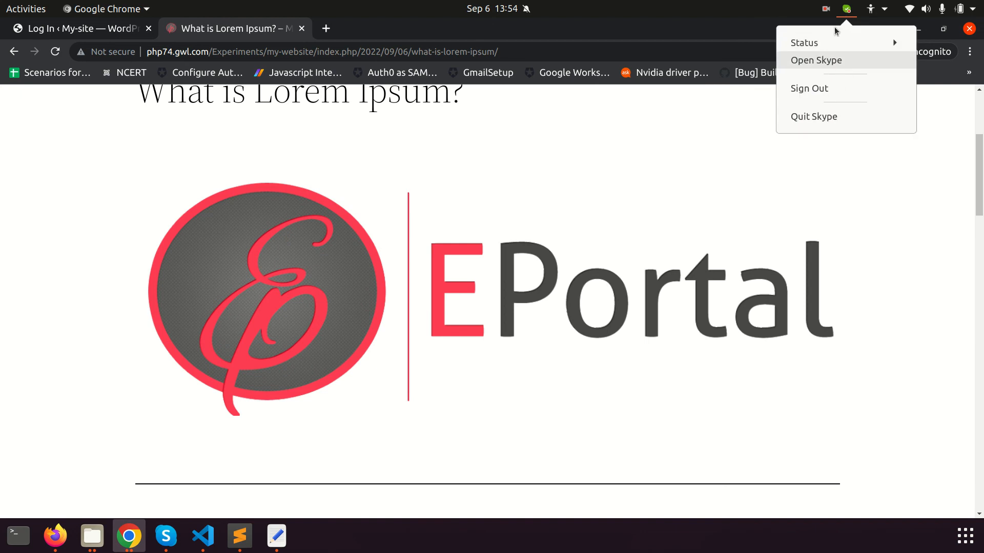